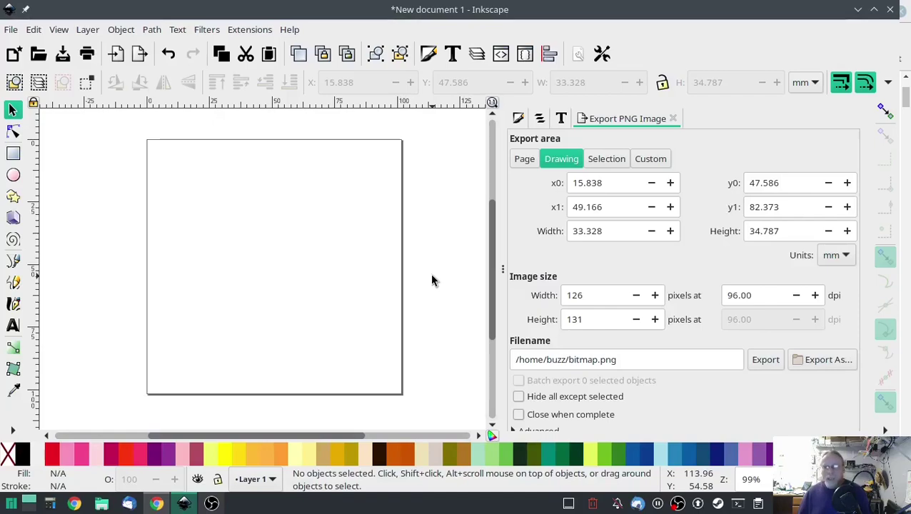
click(246, 32)
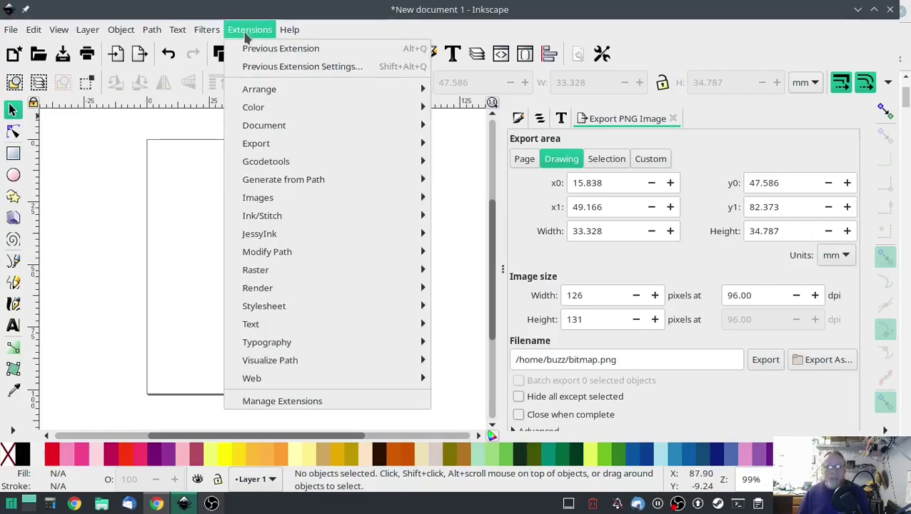
mouse_move(266, 217)
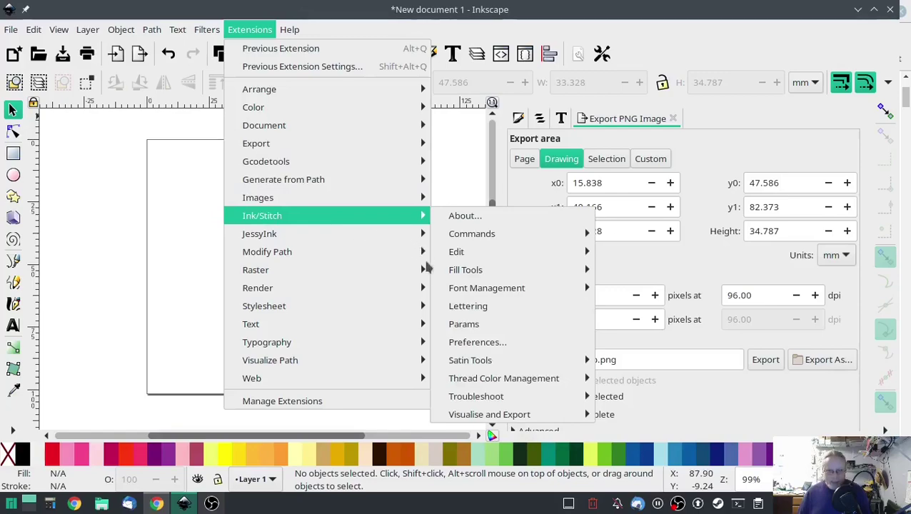
mouse_move(509, 293)
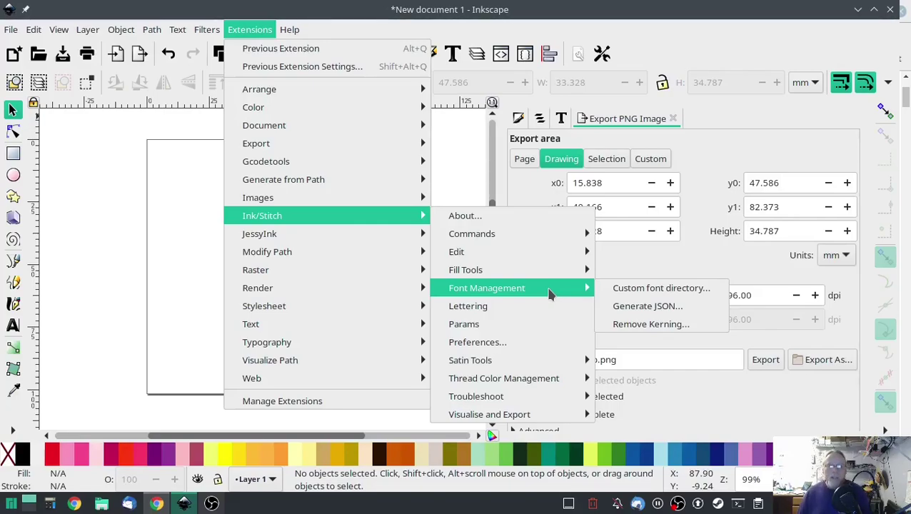
click(122, 257)
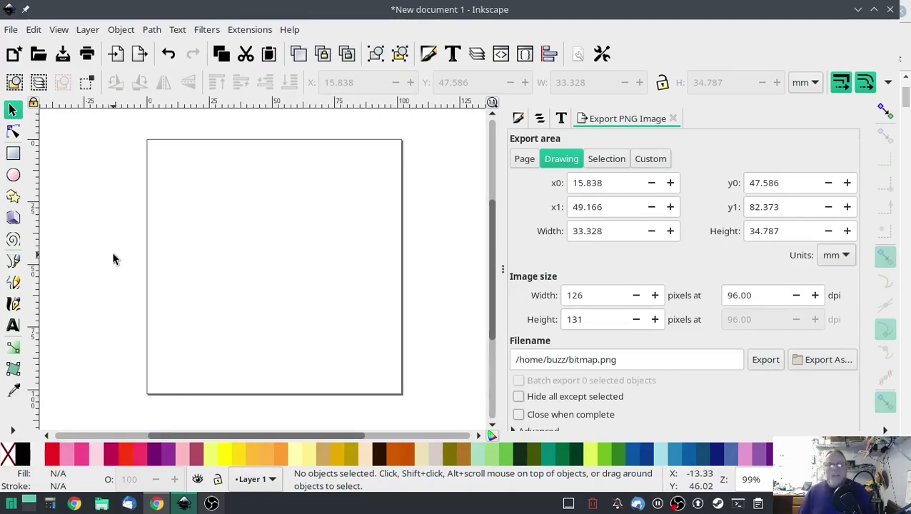
click(13, 261)
click(203, 311)
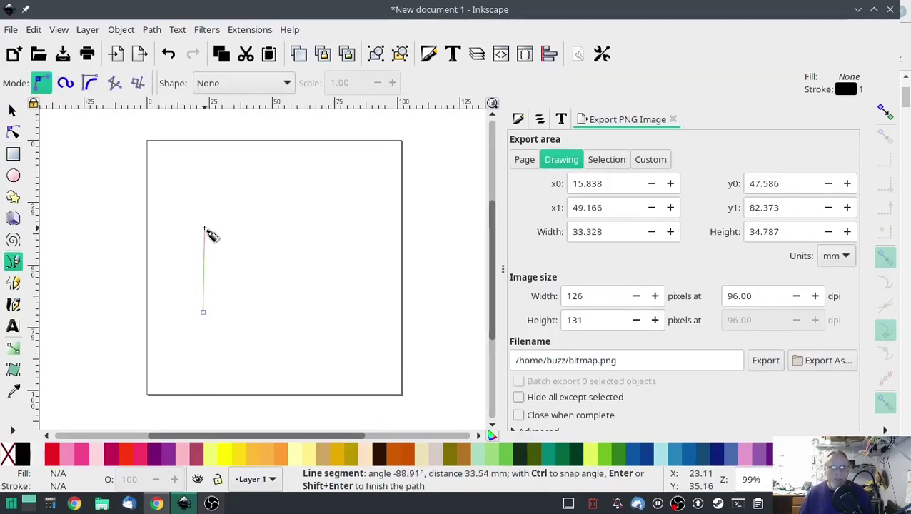
double_click(204, 229)
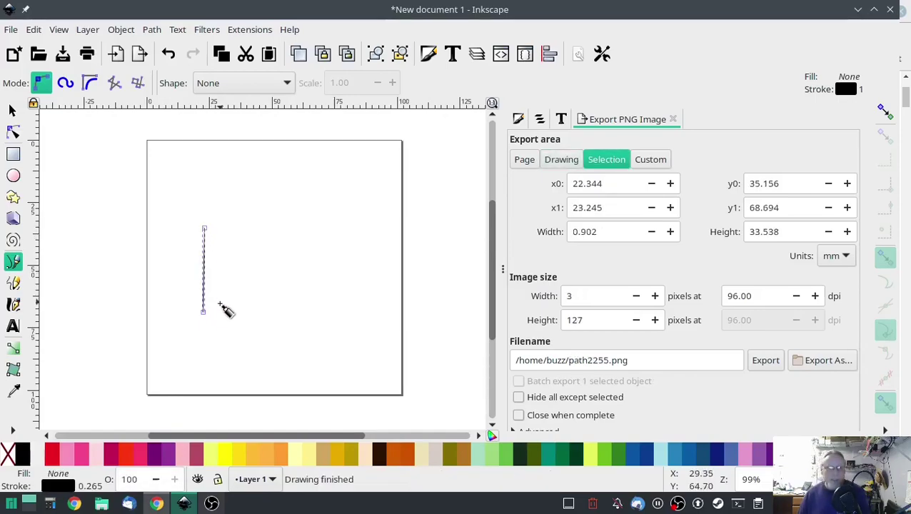
click(218, 309)
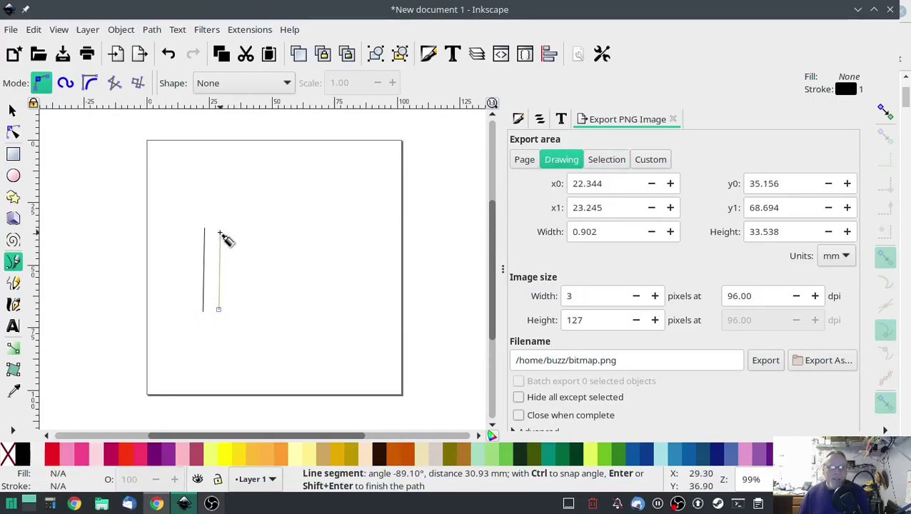
double_click(221, 234)
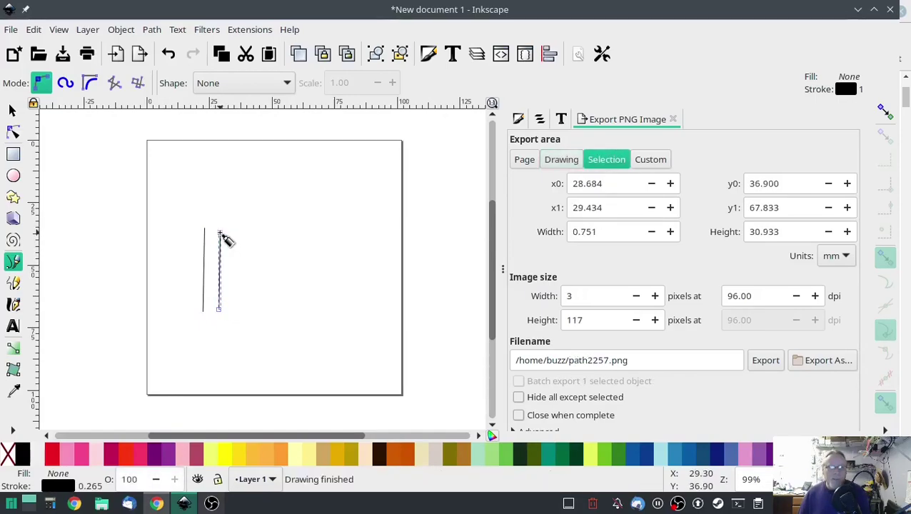
click(14, 113)
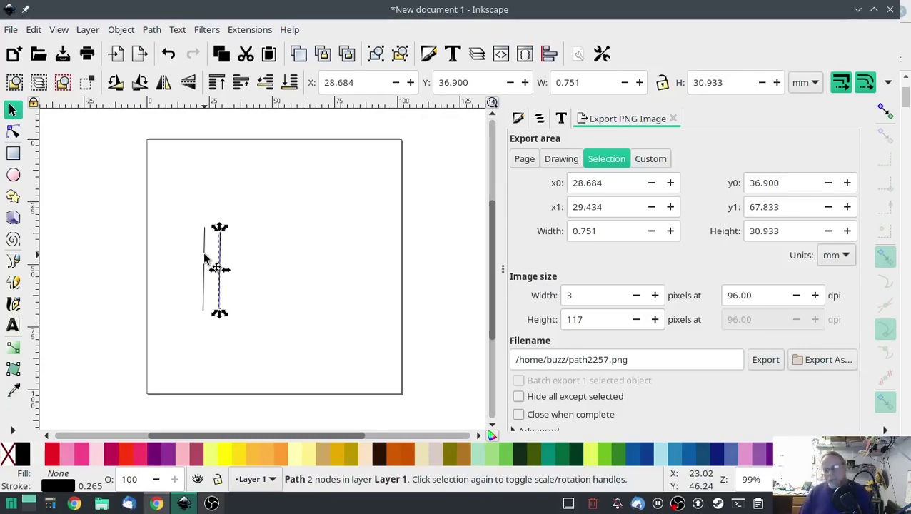
shift+click(204, 259)
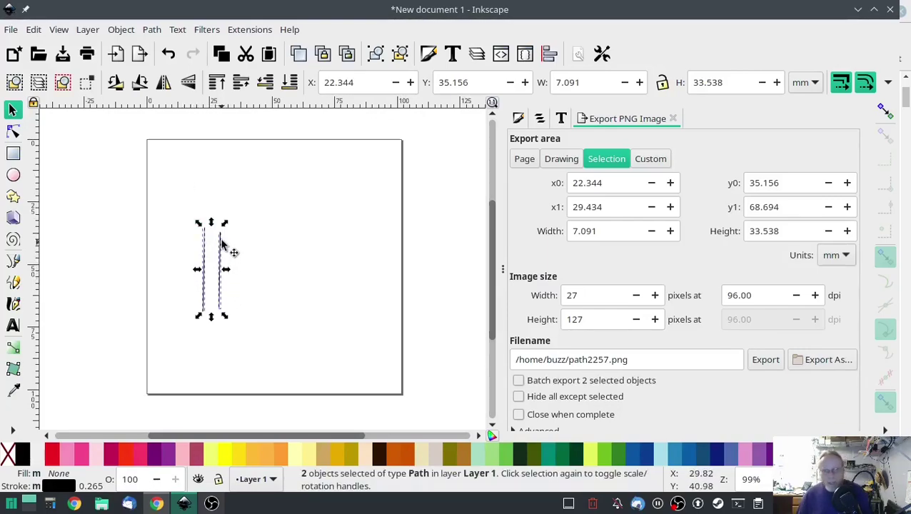
click(252, 321)
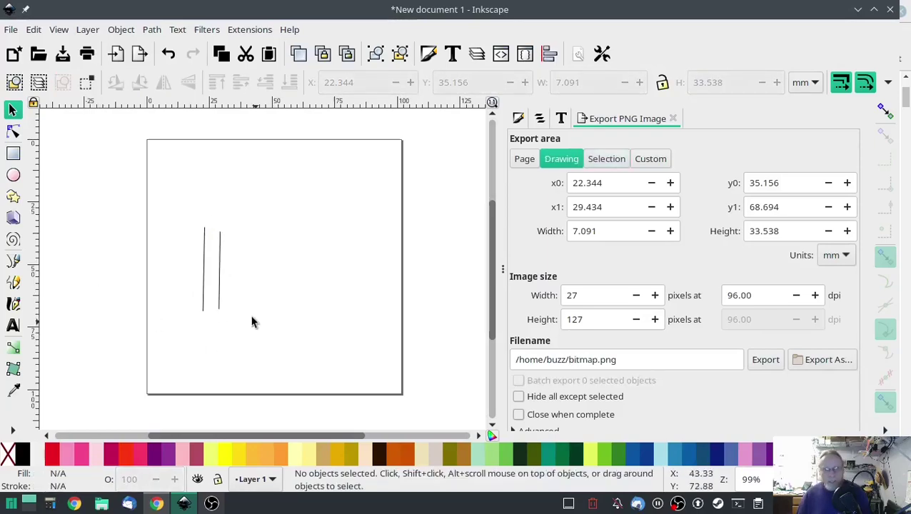
drag(253, 321, 173, 210)
key(Delete)
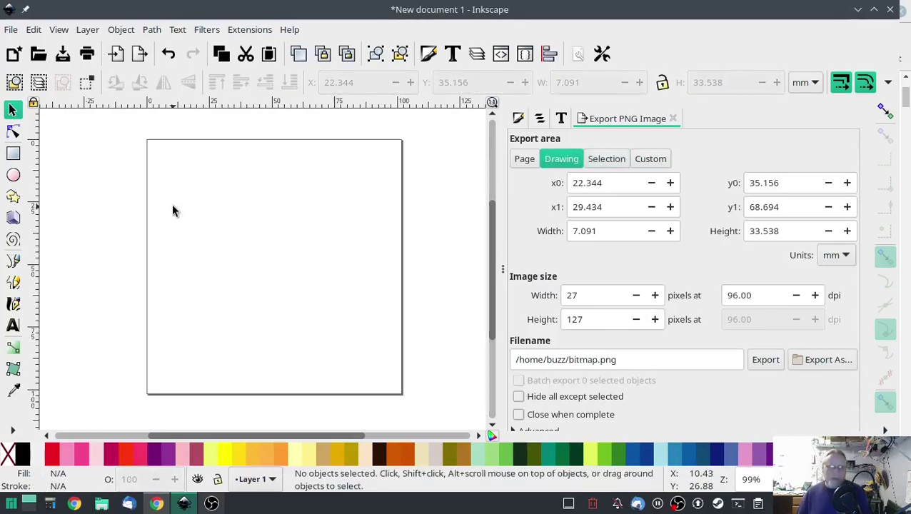
- Draw two separate, nearly vertical parallel lines about 36 mm and 35 mm long, about 5 mm apart, in the page's left half
click(12, 262)
click(197, 310)
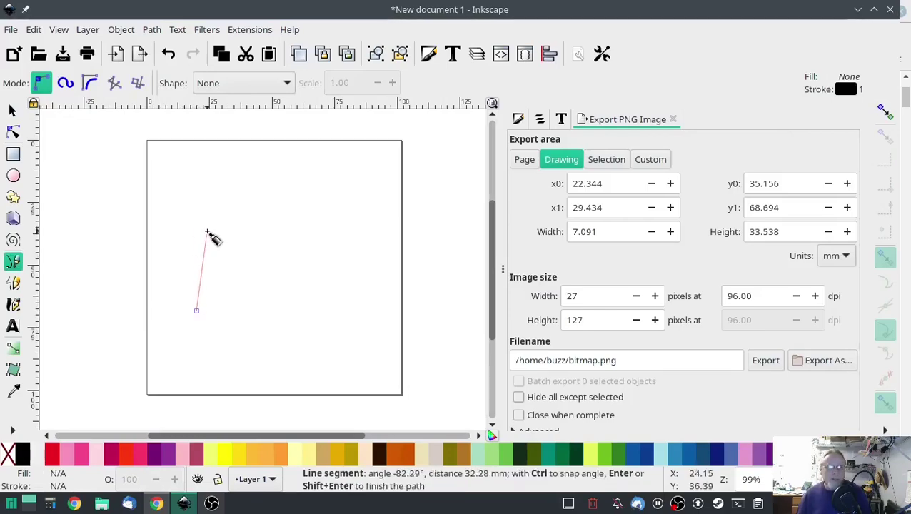
click(199, 222)
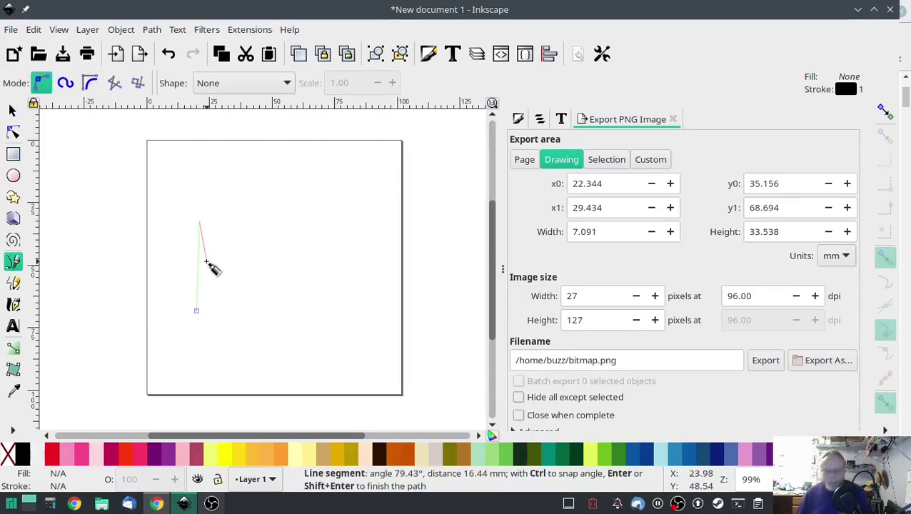
key(Return)
click(209, 309)
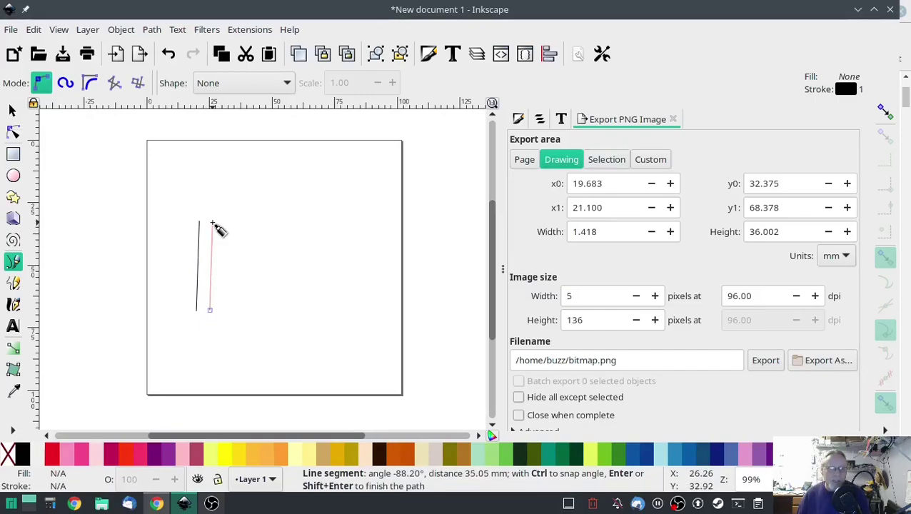
click(211, 222)
key(Return)
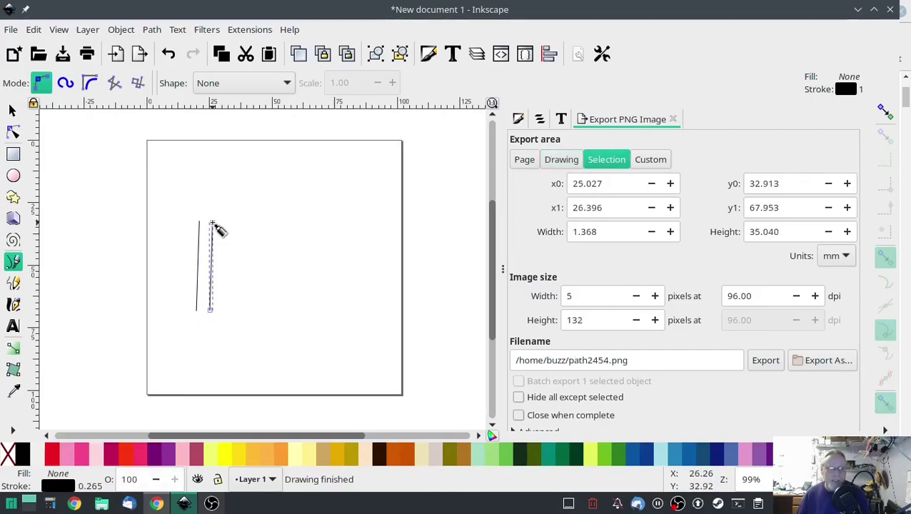
- Select both vertical lines and combine them into a single path
click(12, 111)
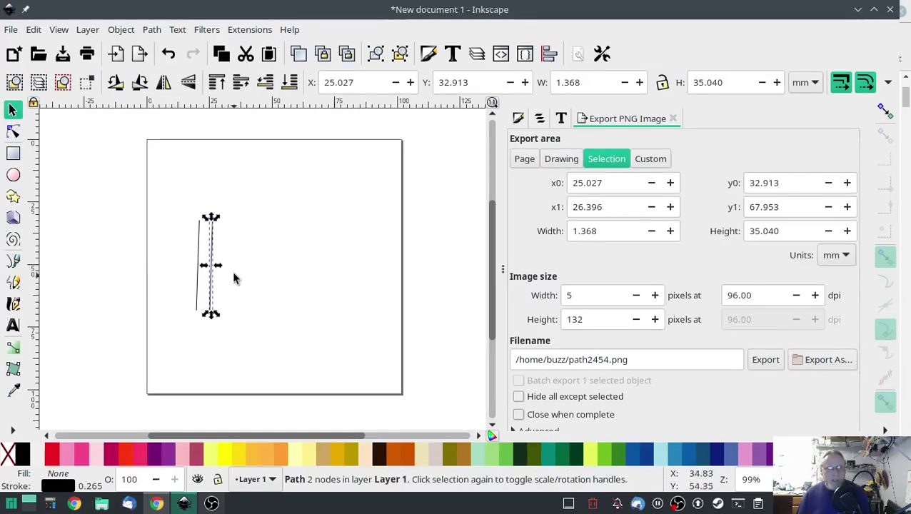
shift+click(199, 290)
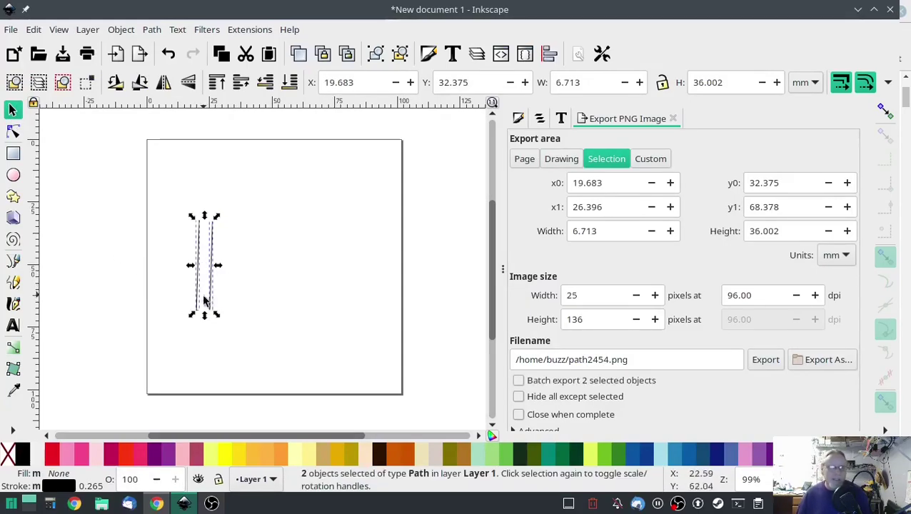
click(152, 30)
click(171, 223)
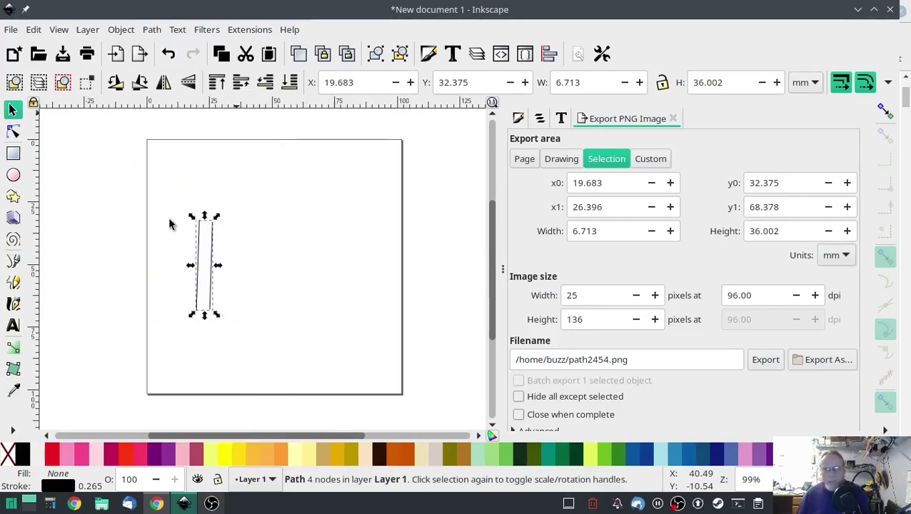
- Enable Custom satin column in the combined path's Ink/Stitch embroidery params and apply the settings
click(250, 30)
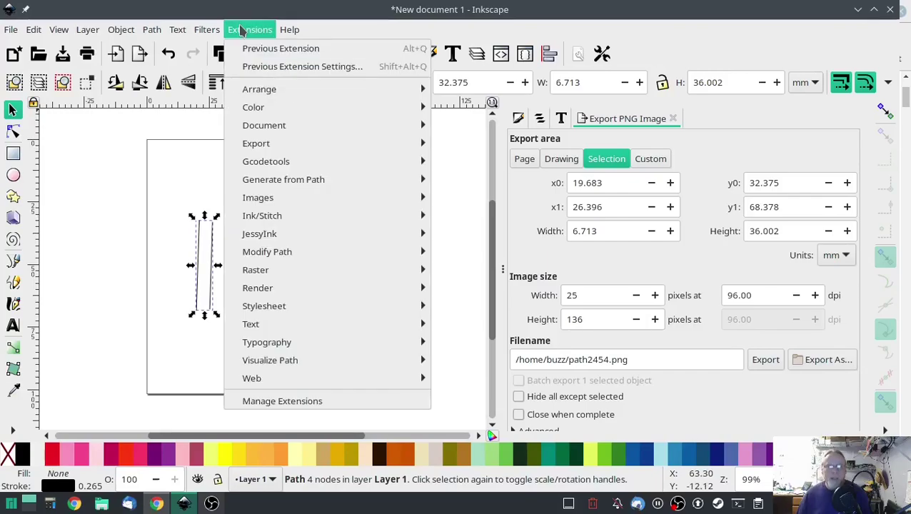
mouse_move(260, 214)
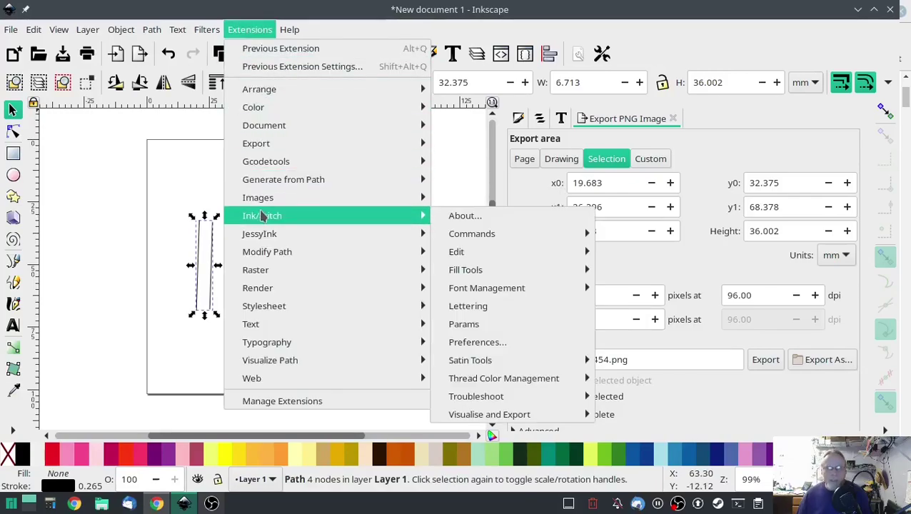
click(484, 325)
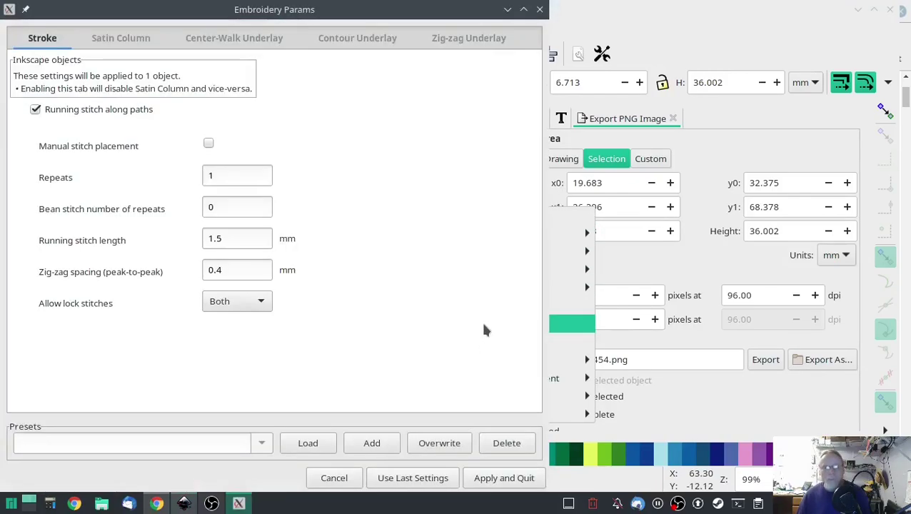
click(107, 40)
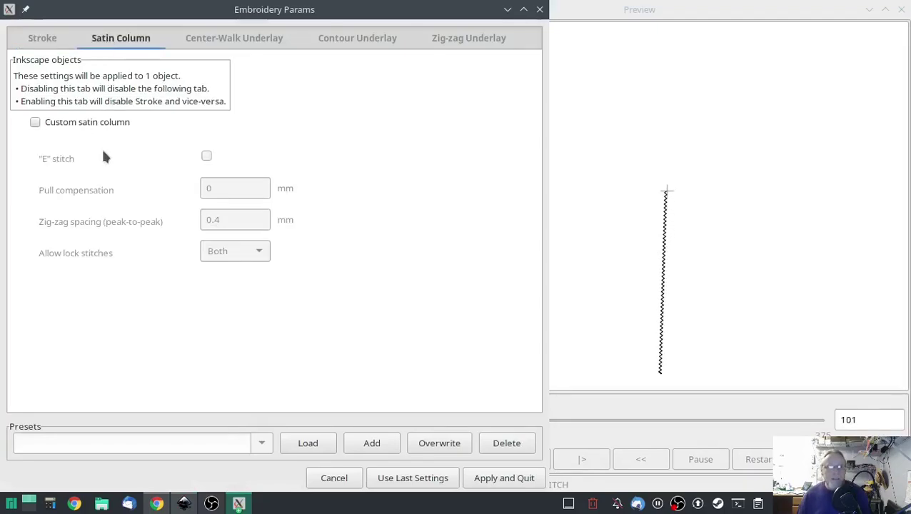
click(35, 122)
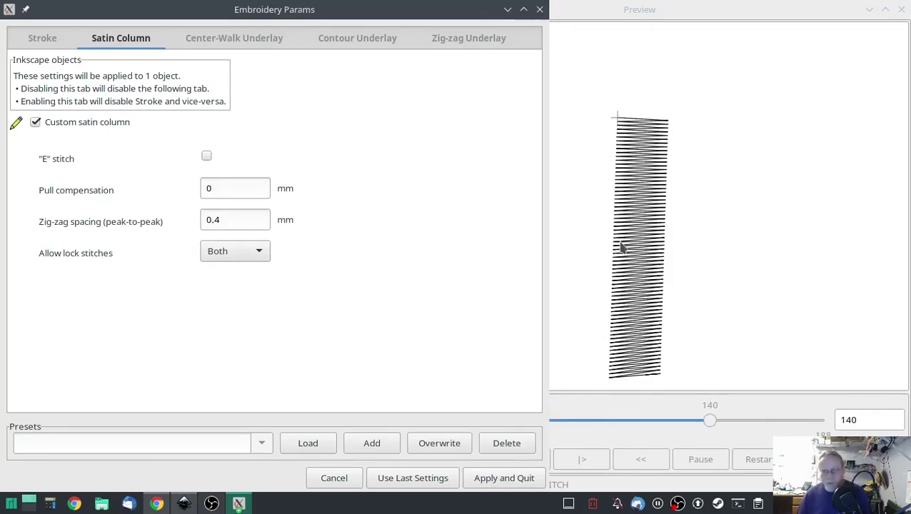
click(494, 479)
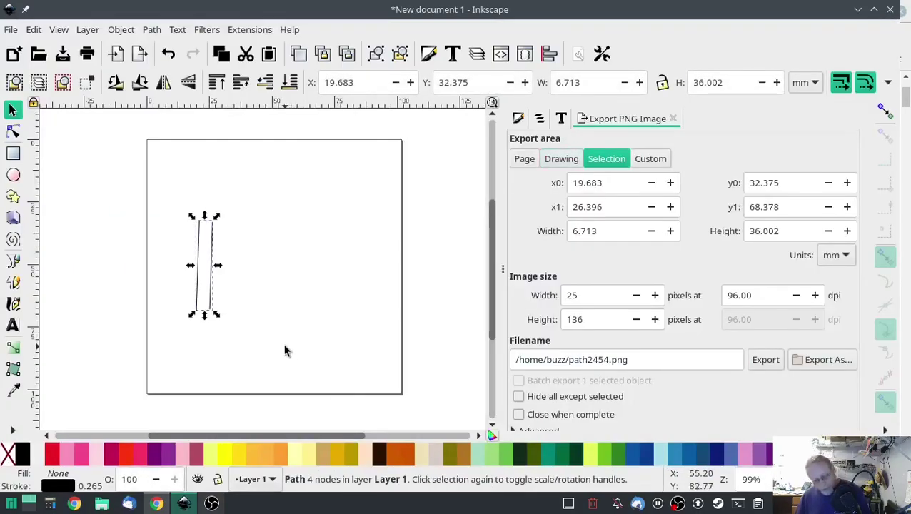
- Duplicate the satin column about 17 mm to its right and apply the copy's embroidery params with Custom satin column enabled
key(ctrl+d)
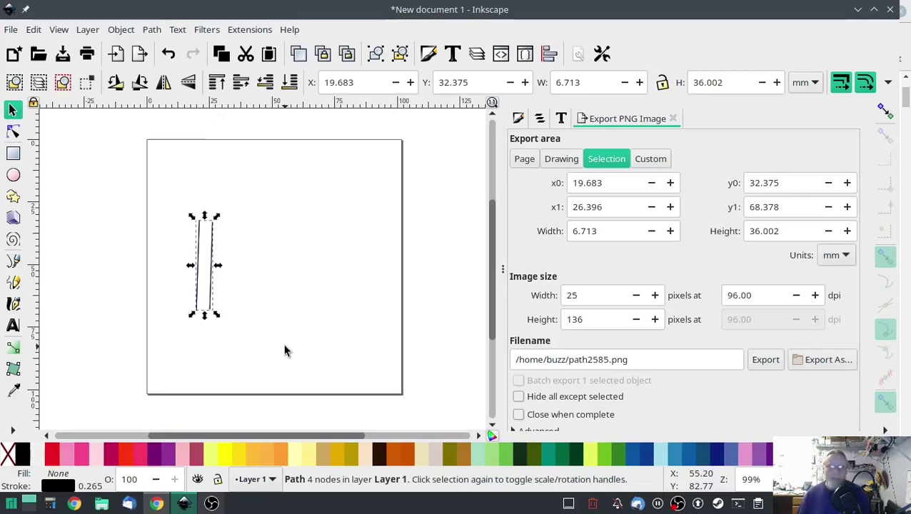
drag(216, 310, 257, 307)
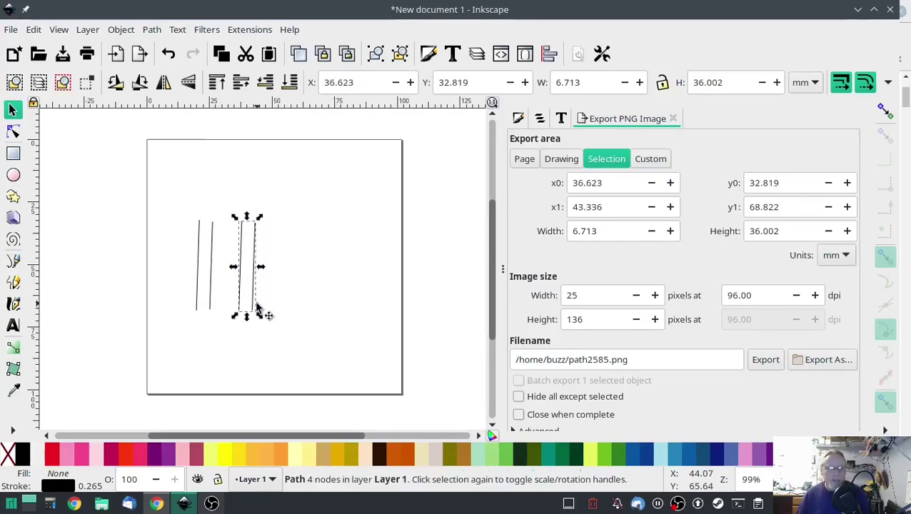
click(250, 29)
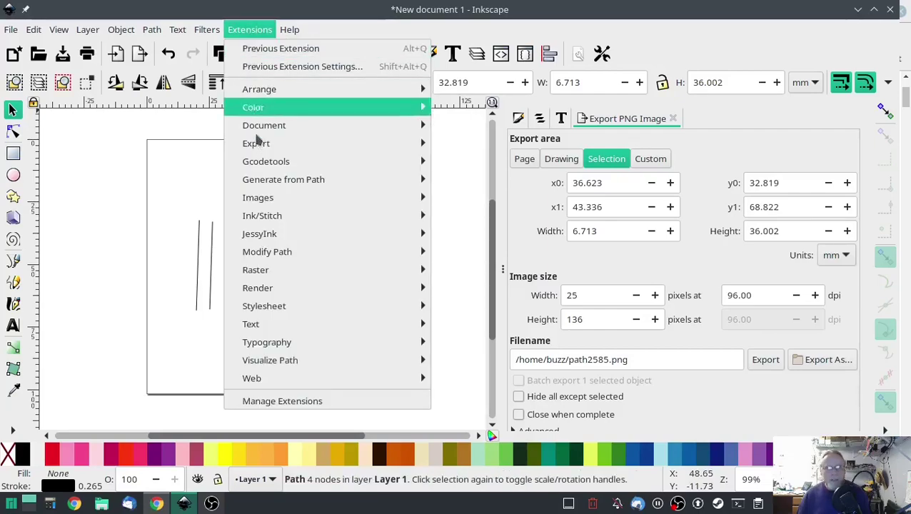
mouse_move(264, 220)
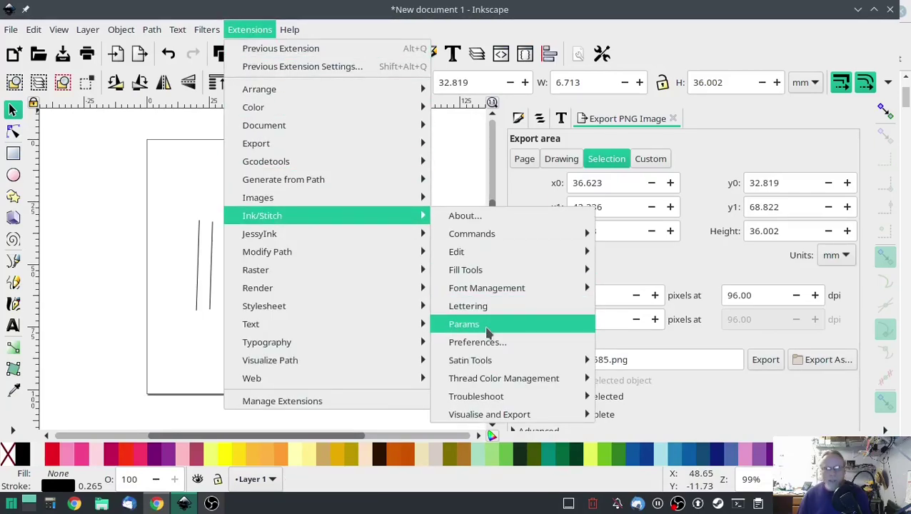
click(464, 324)
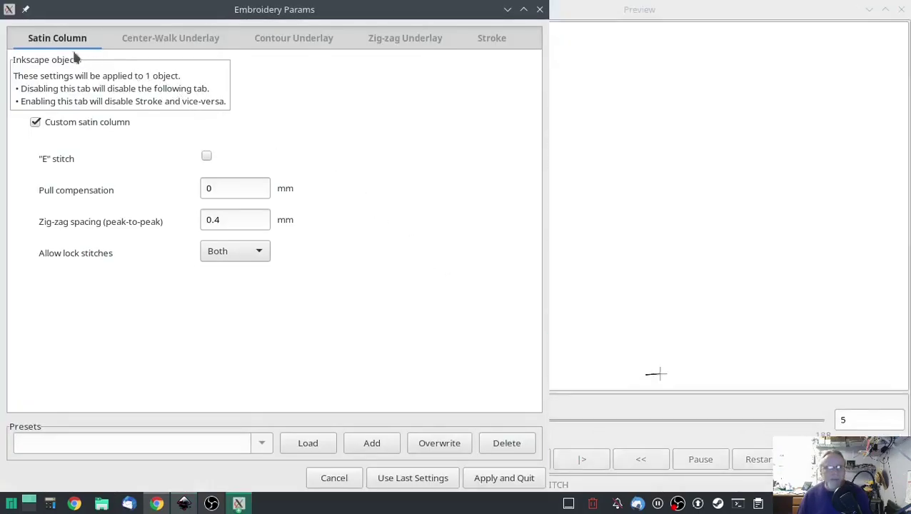
click(500, 478)
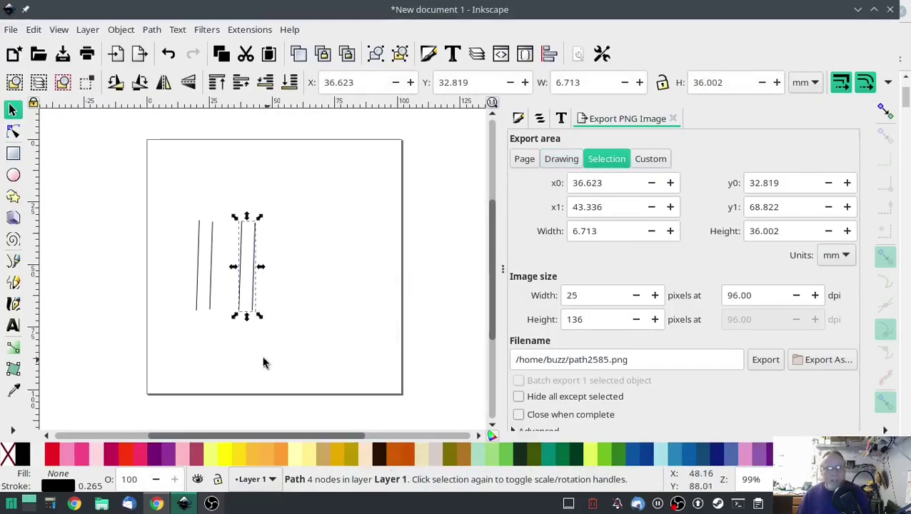
- Draw a nearly horizontal line about 12 mm long joining the facing inner rails of the two satin columns, slightly above mid-height
scroll(181, 284, up, 2)
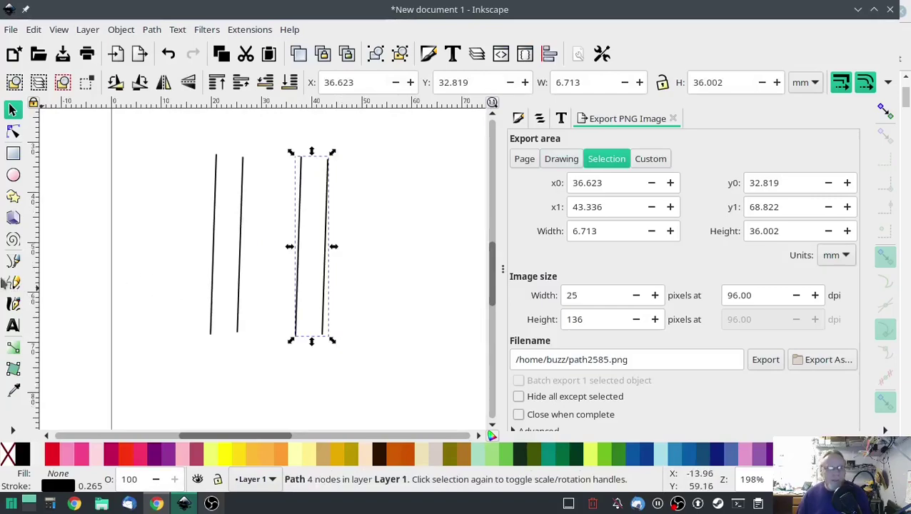
click(13, 260)
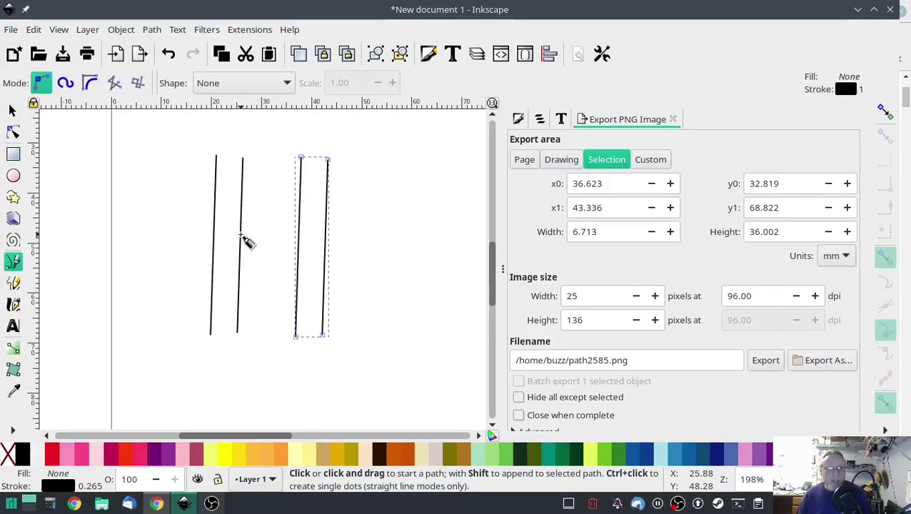
click(241, 235)
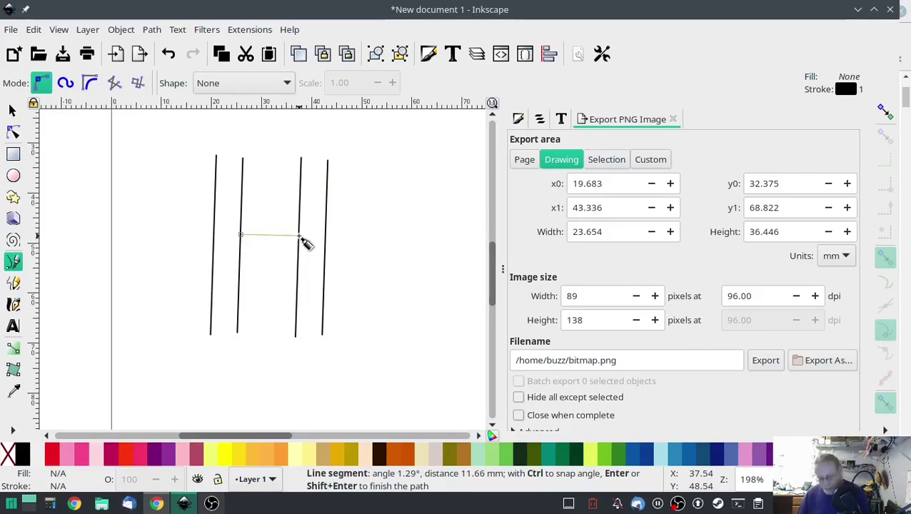
double_click(300, 236)
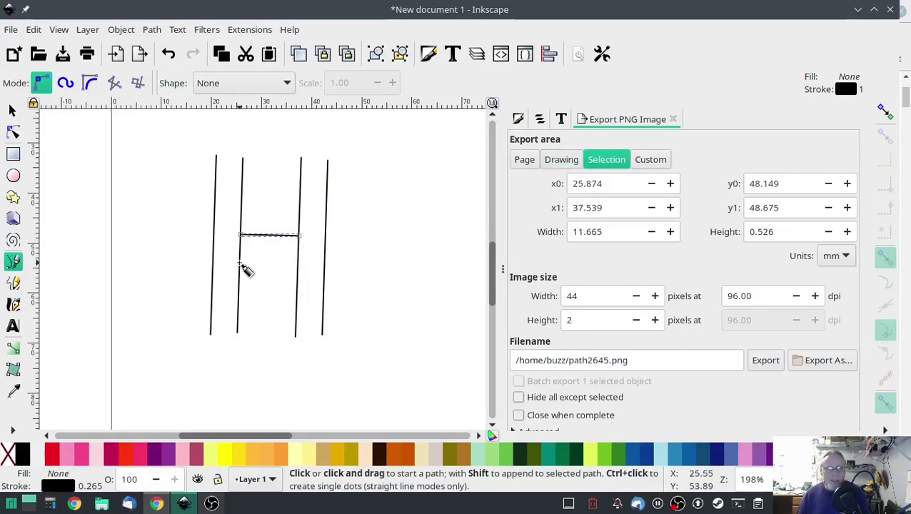
- Draw a second line about 12 mm long between the inner rails, about 6 mm below the first crossbar line, and combine both into one path
click(240, 263)
double_click(299, 263)
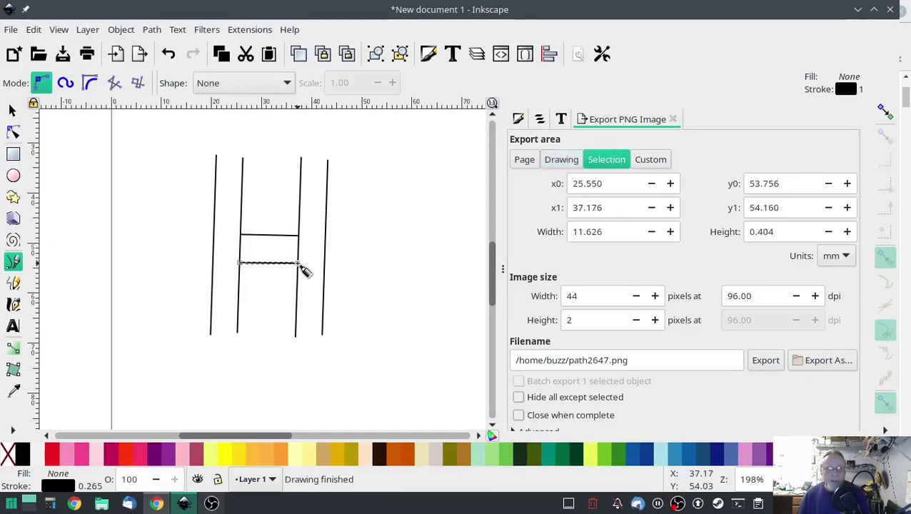
click(12, 110)
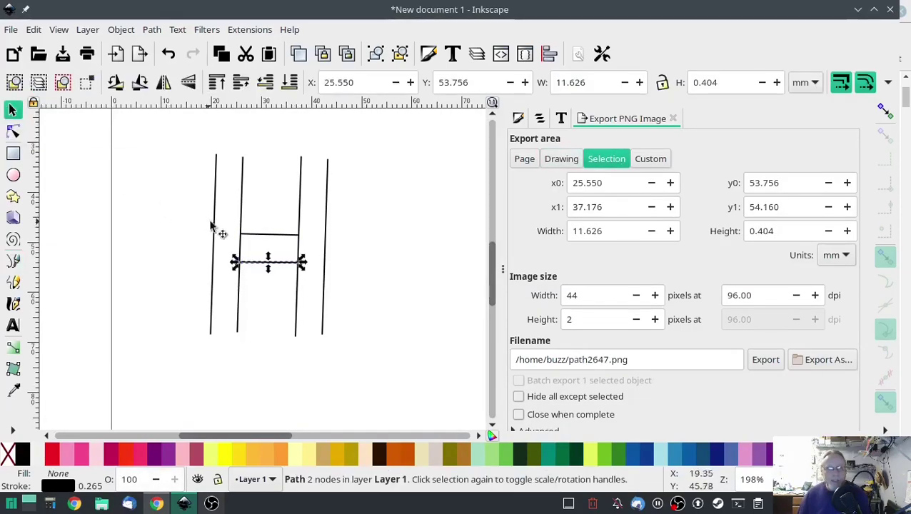
shift+click(271, 236)
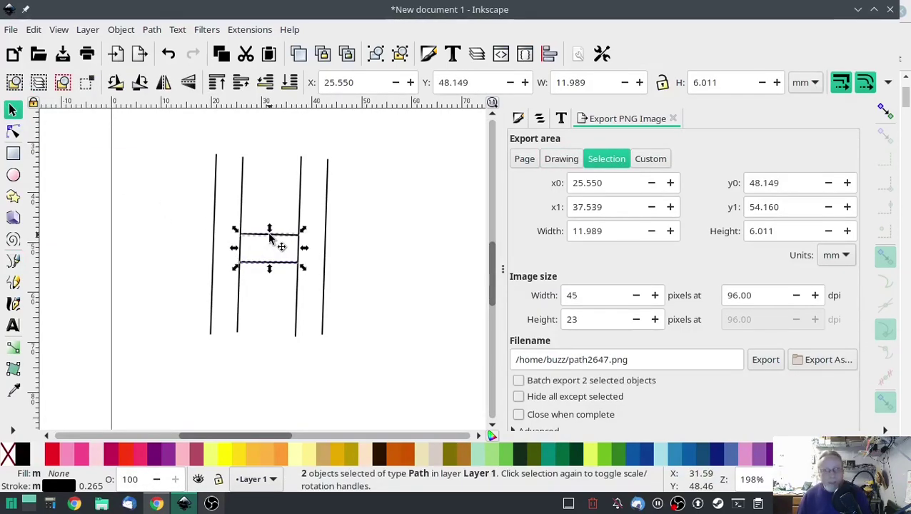
click(152, 29)
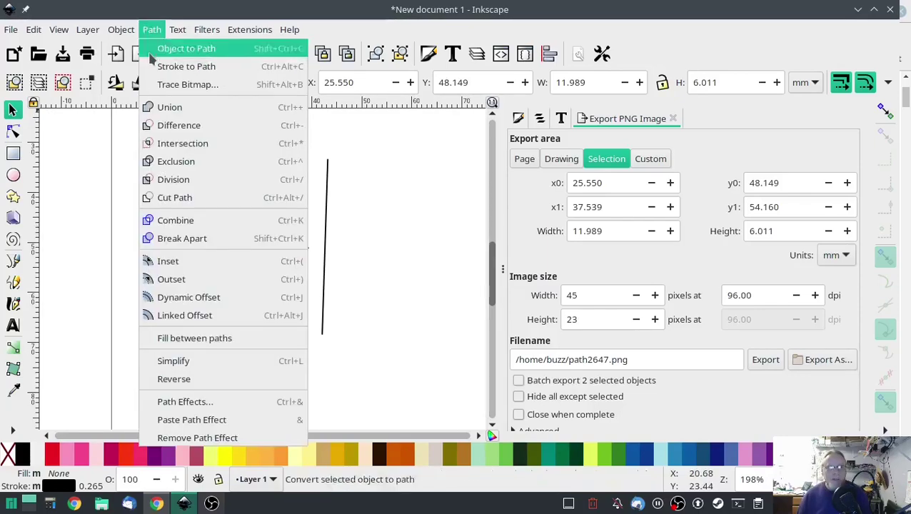
click(177, 220)
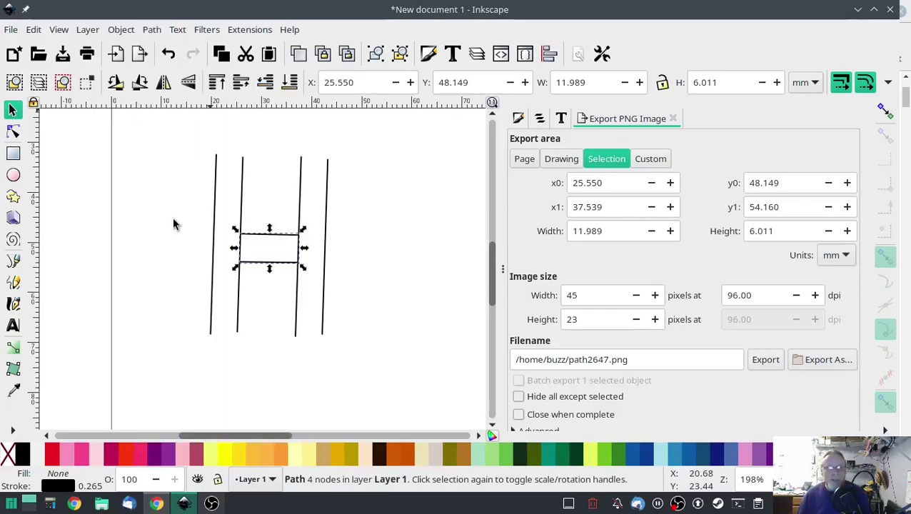
- Enable Custom satin column in the crossbar path's Ink/Stitch embroidery params, apply the settings and deselect the path
click(249, 29)
mouse_move(257, 217)
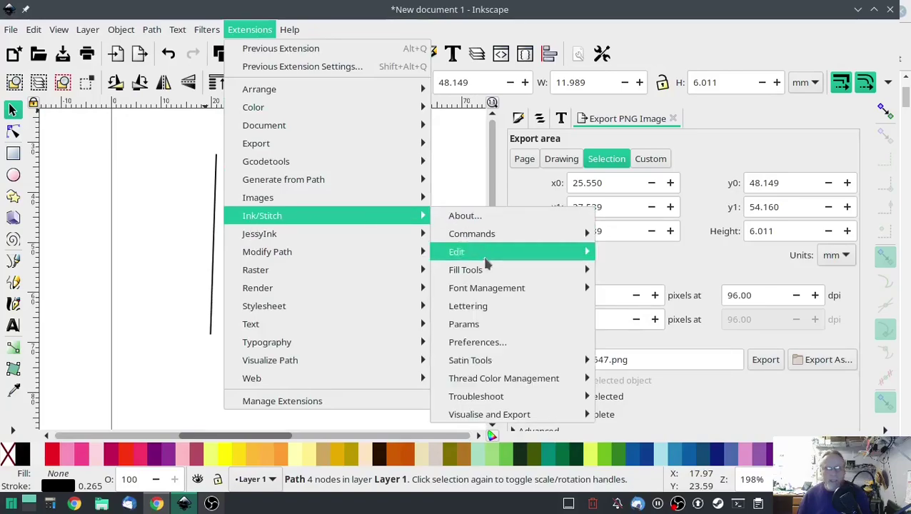
click(471, 325)
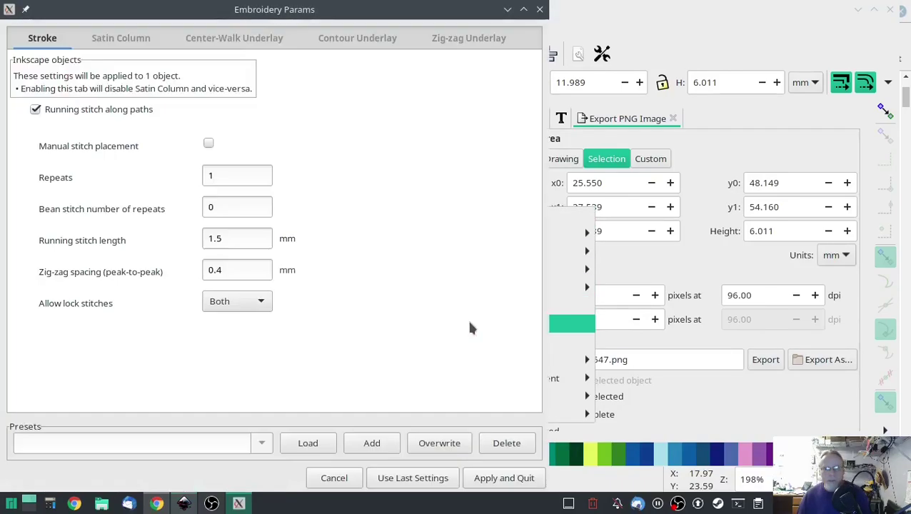
click(125, 42)
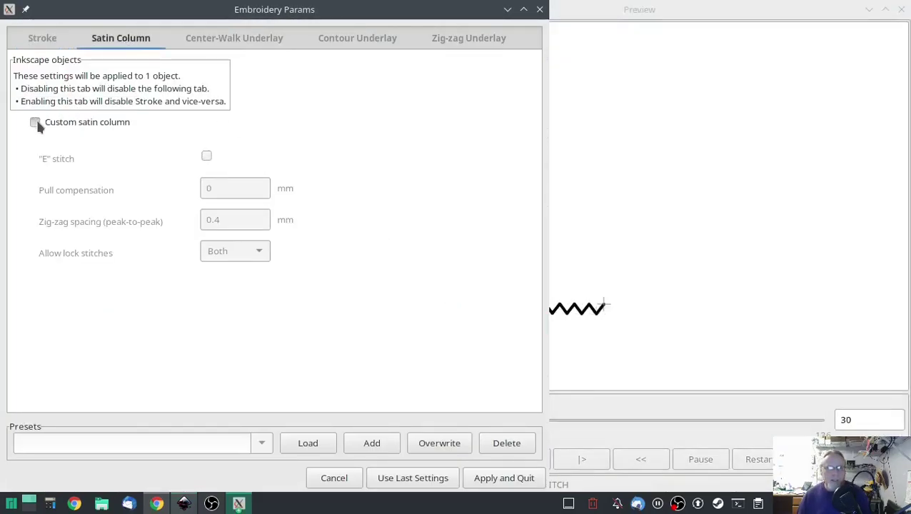
click(35, 122)
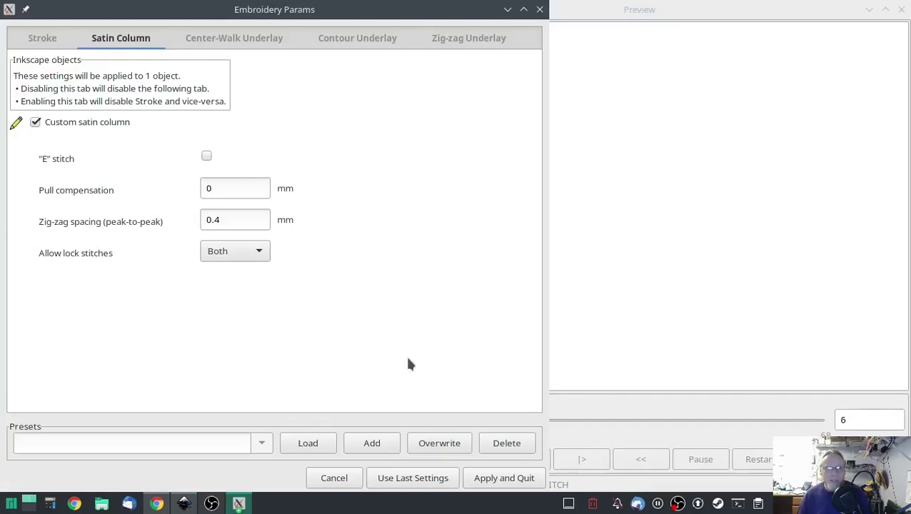
click(508, 479)
click(403, 316)
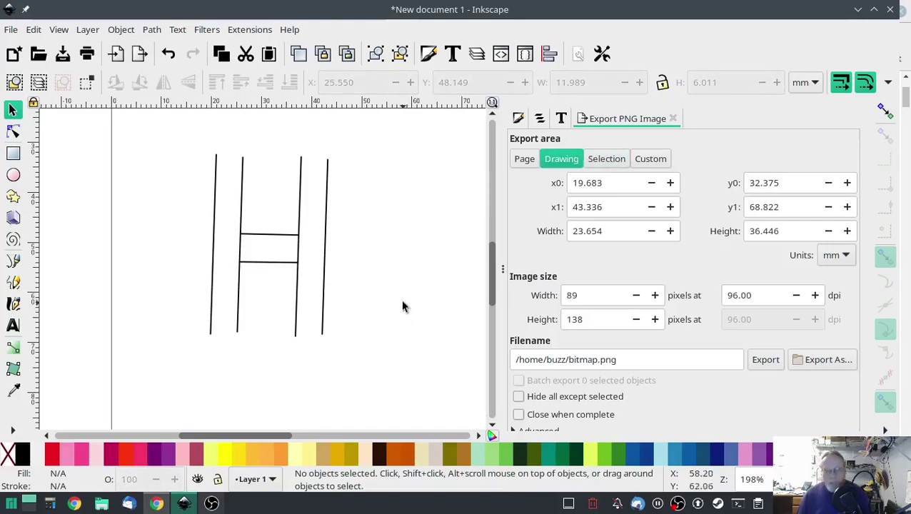
- Play the stitch simulation of the whole H at 64 stitches/sec, examine the stitching order and jumps, and close the simulator
click(249, 31)
mouse_move(271, 216)
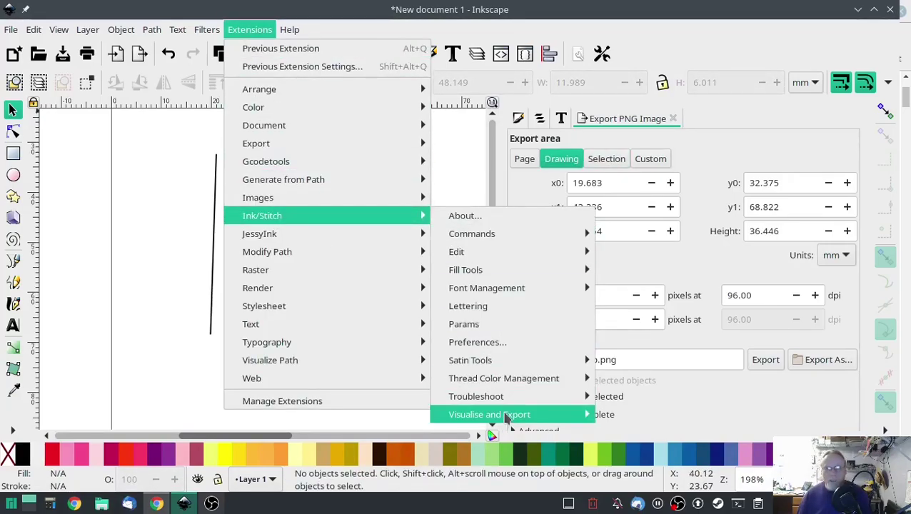
mouse_move(506, 417)
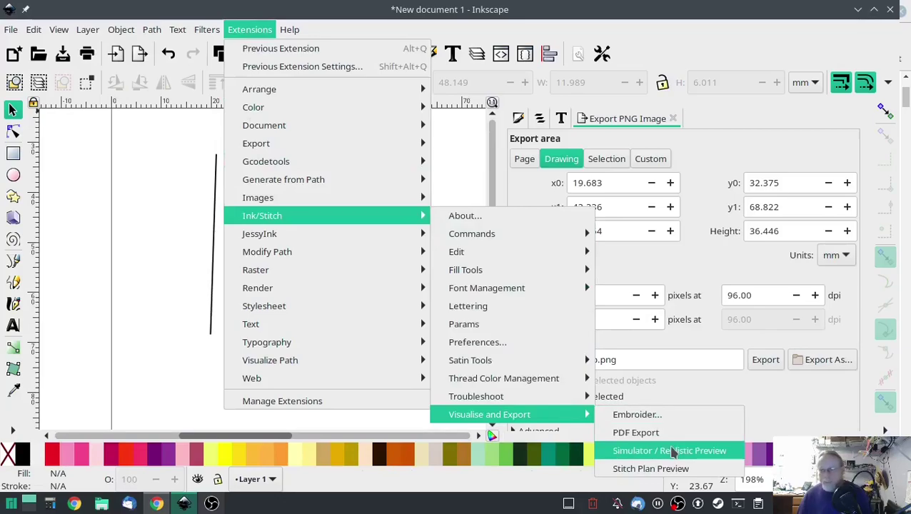
click(673, 451)
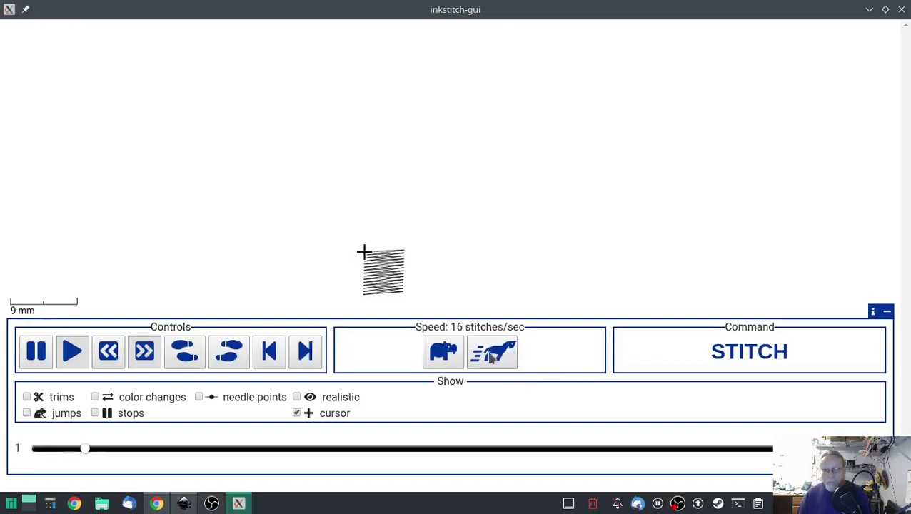
click(492, 357)
click(494, 356)
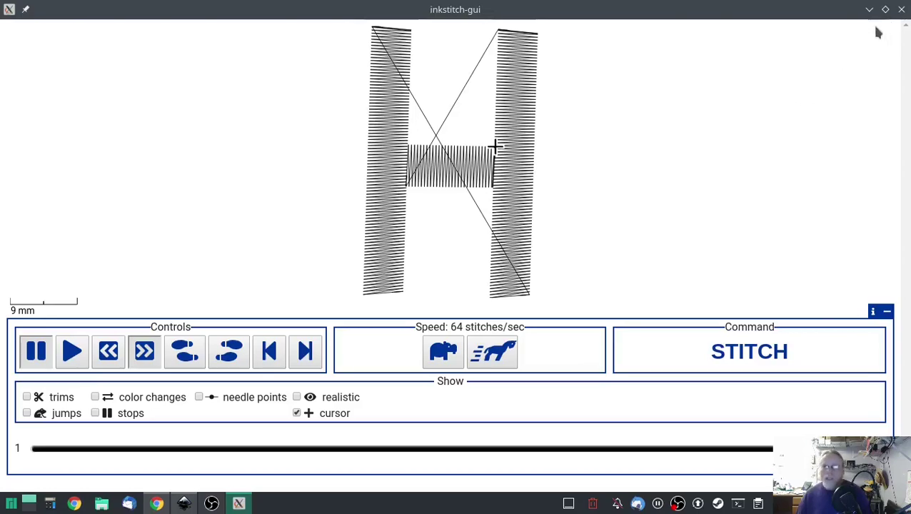
click(900, 9)
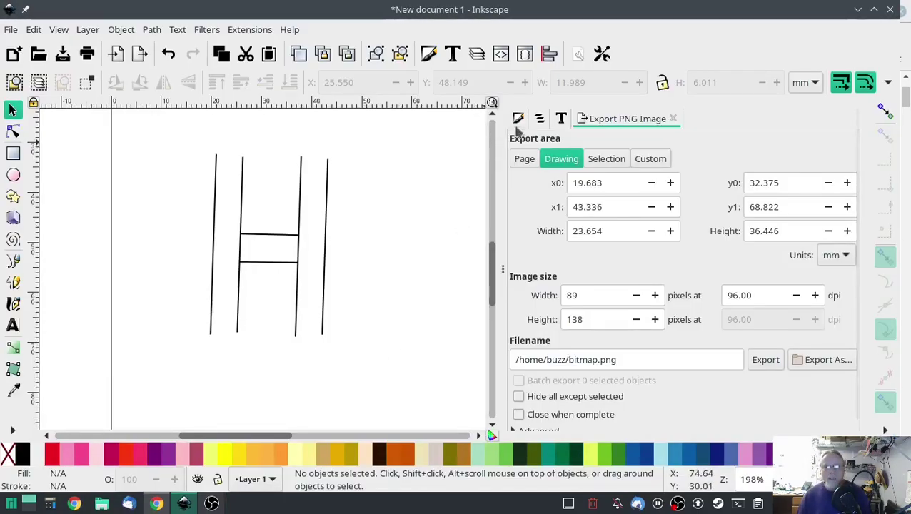
- Select all three satin columns of the H and auto-route them with Trim jump stitches turned off
click(539, 118)
mouse_move(379, 345)
mouse_down()
mouse_move(158, 187)
mouse_move(130, 121)
mouse_up()
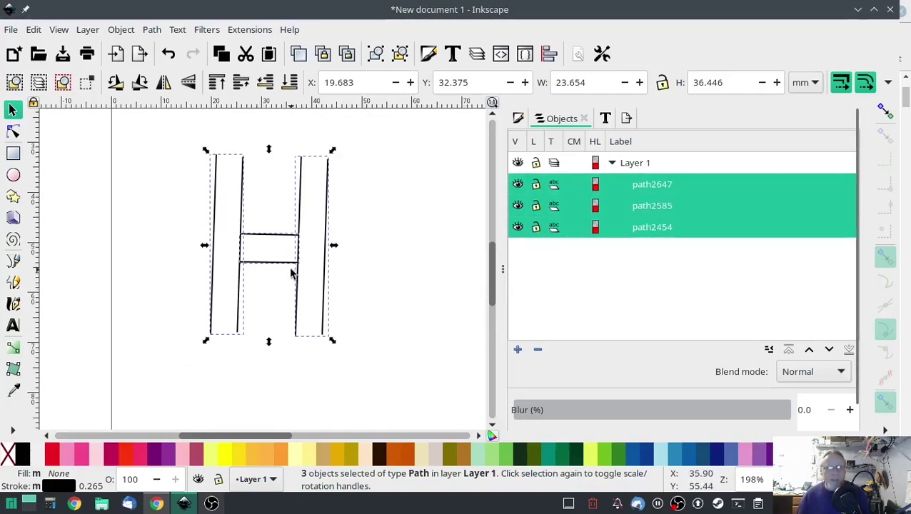
click(246, 30)
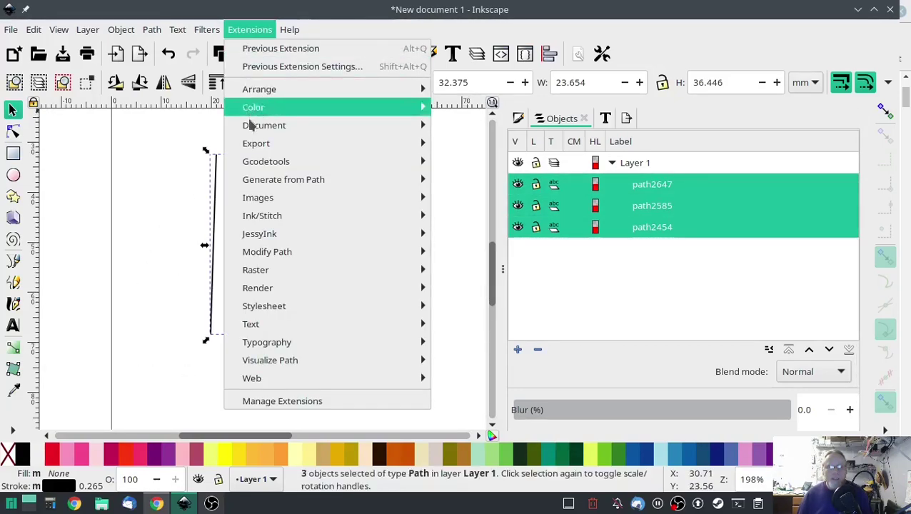
mouse_move(312, 216)
mouse_move(472, 362)
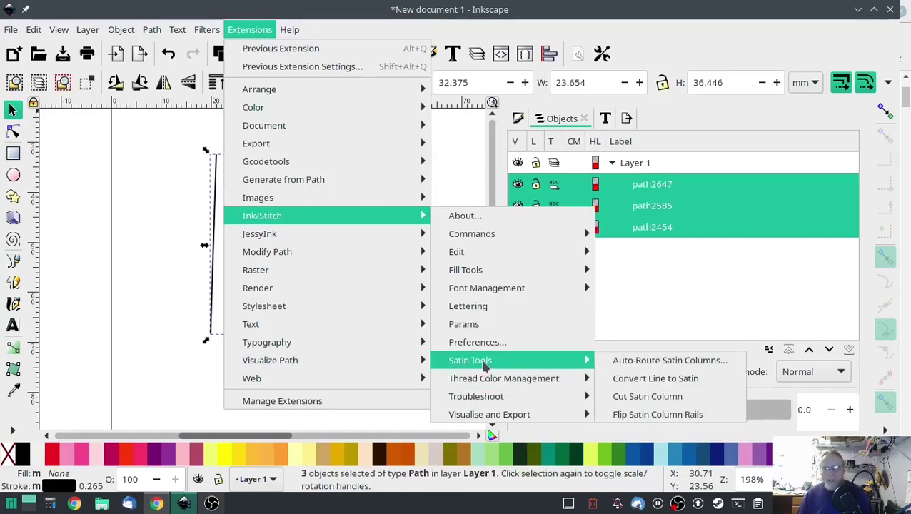
click(631, 360)
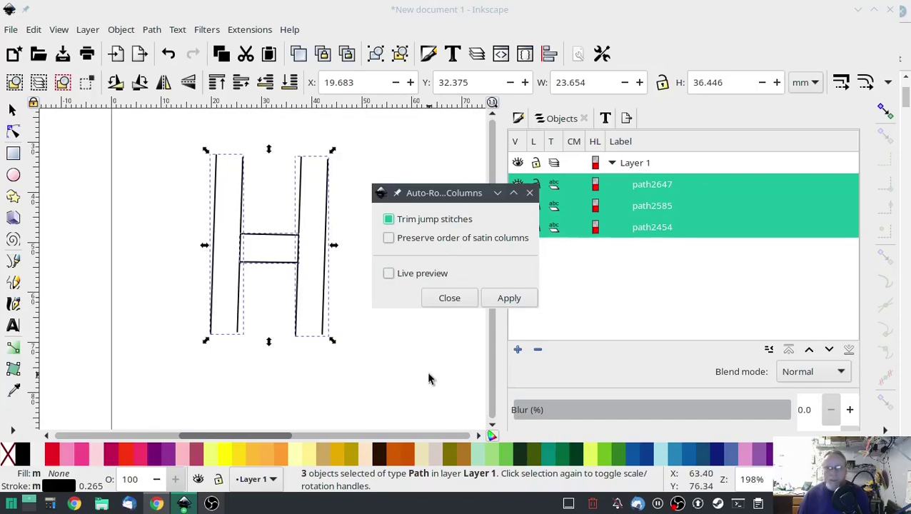
click(388, 219)
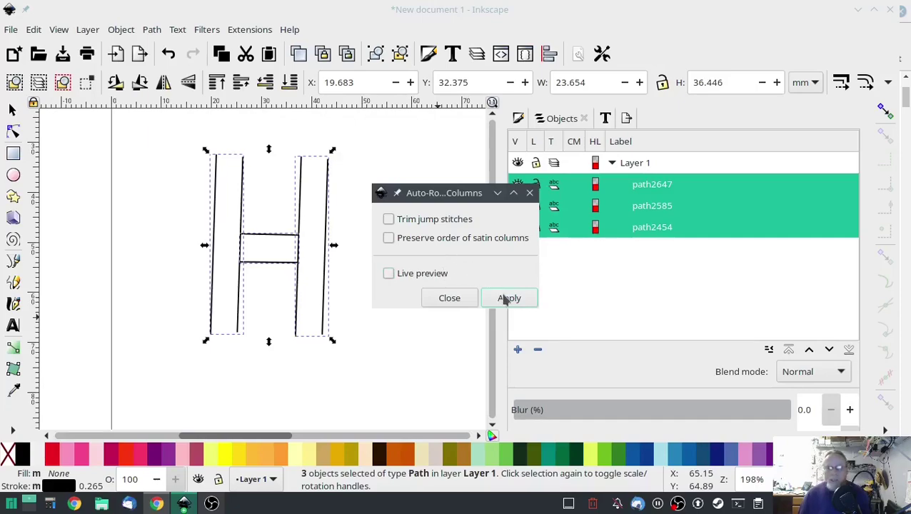
click(507, 300)
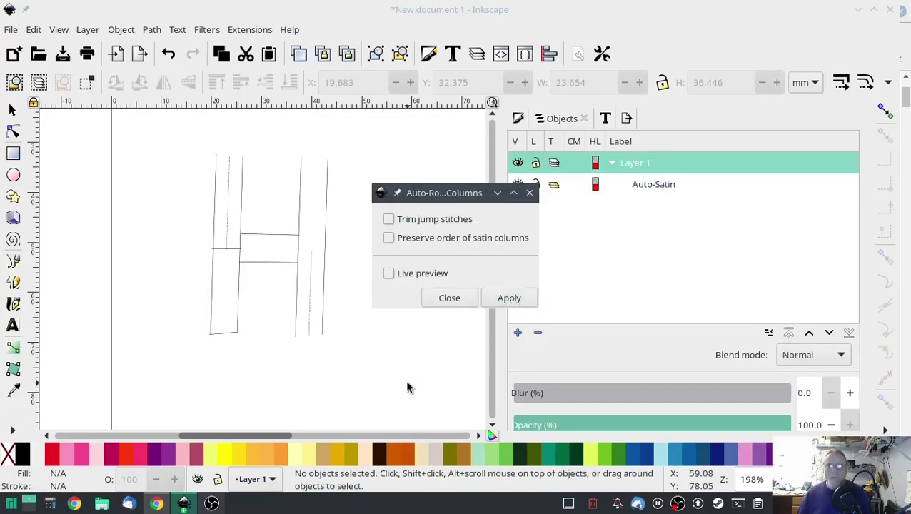
click(450, 302)
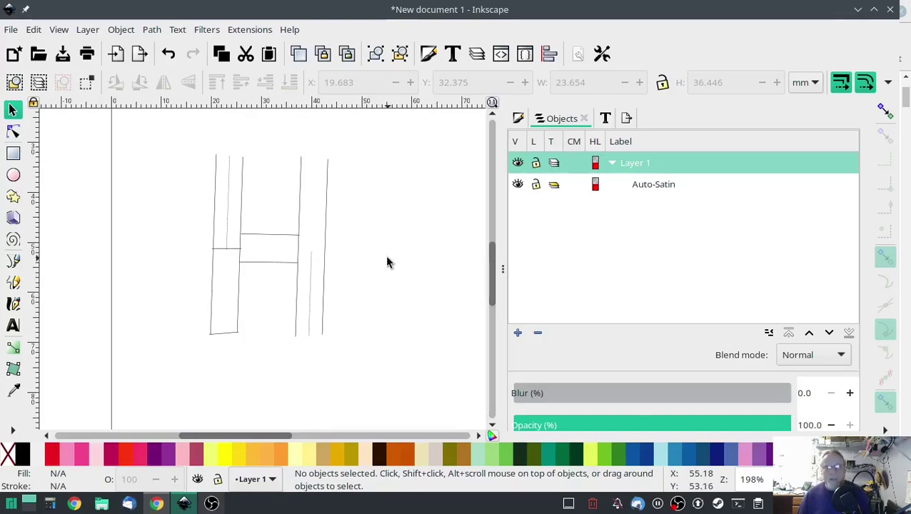
- Run the Ink/Stitch simulator on the auto-routed satin columns at 32 stitches/sec
click(242, 29)
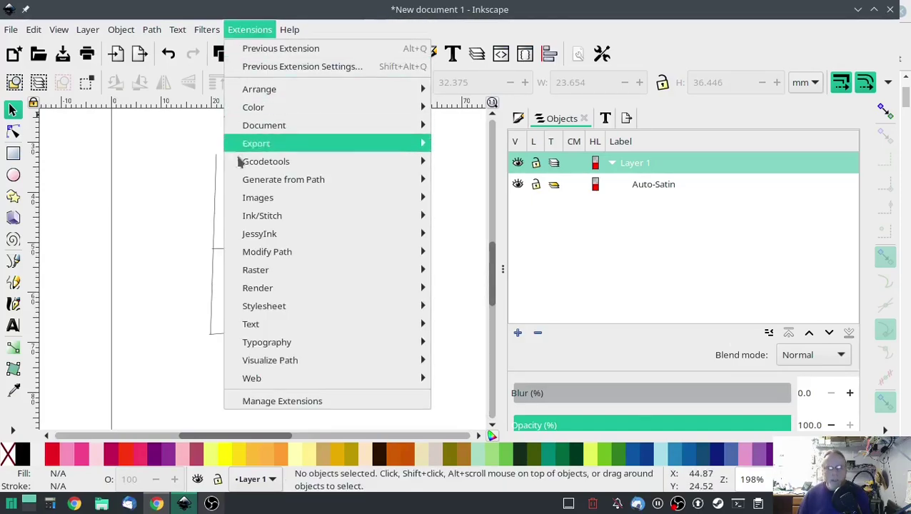
mouse_move(243, 215)
mouse_move(500, 414)
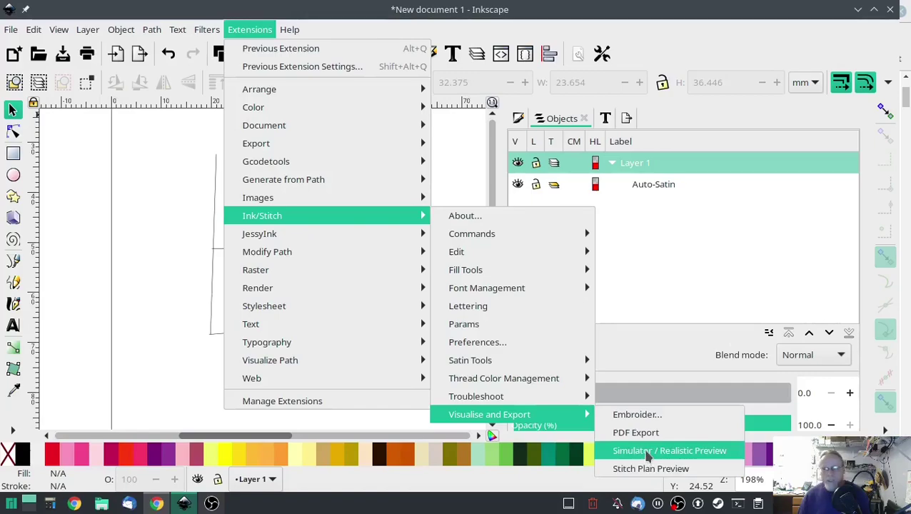
click(647, 451)
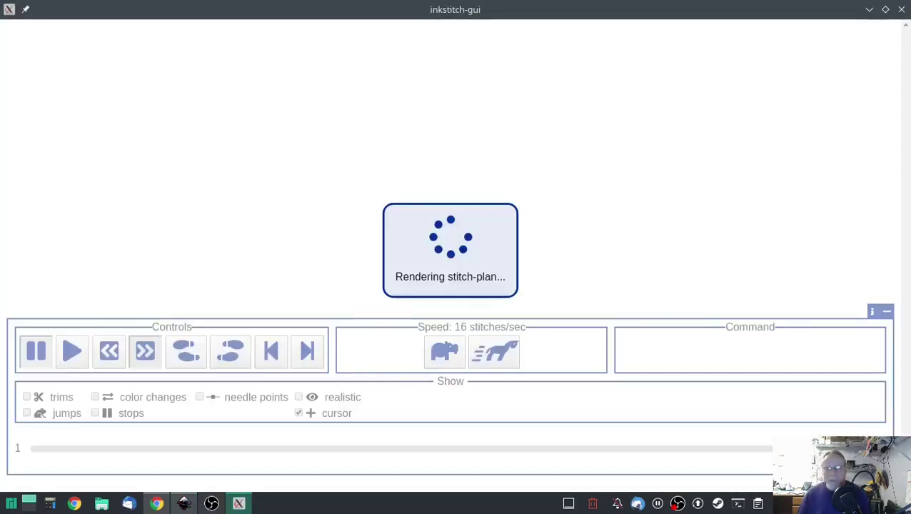
click(491, 353)
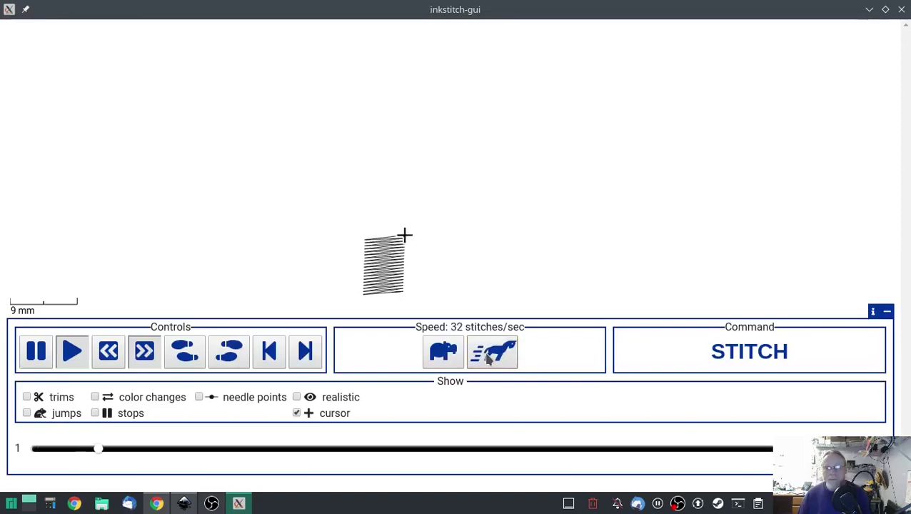
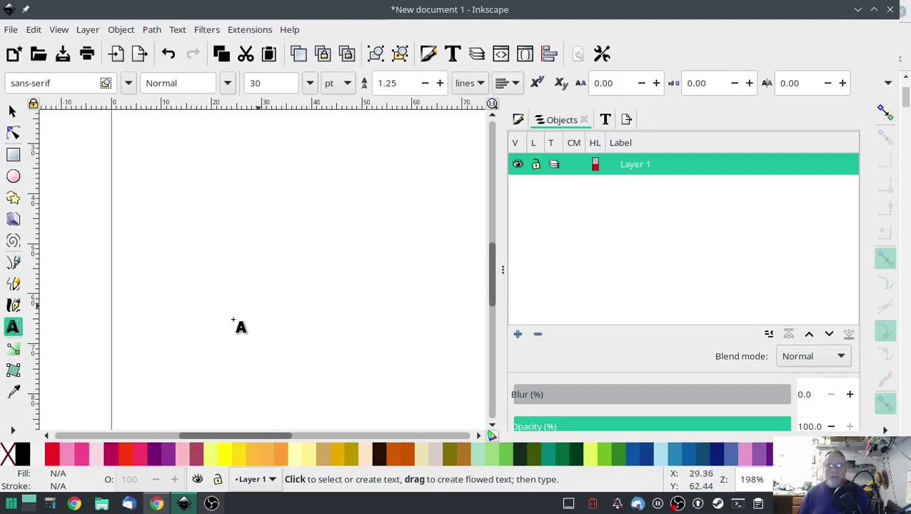
- Add the text "DT" on the empty canvas and scale it up to about 41 mm wide and 20 mm high
click(189, 297)
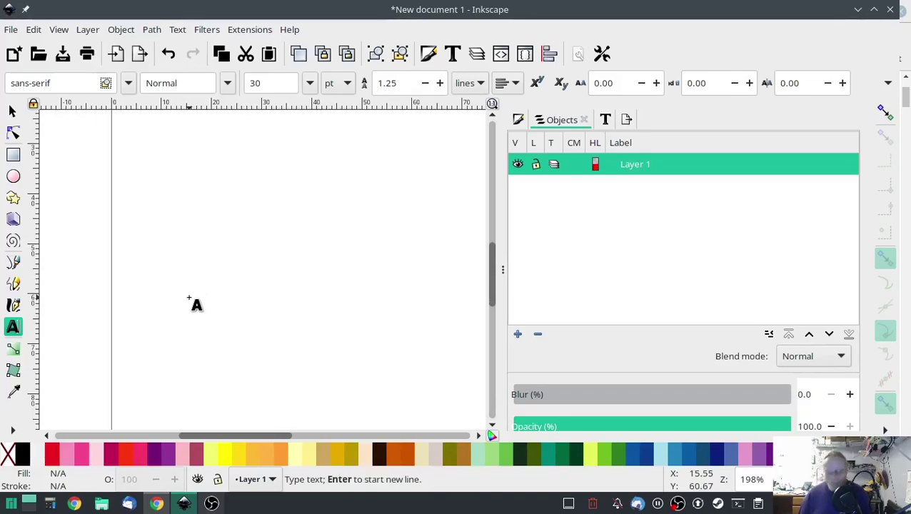
text(DT)
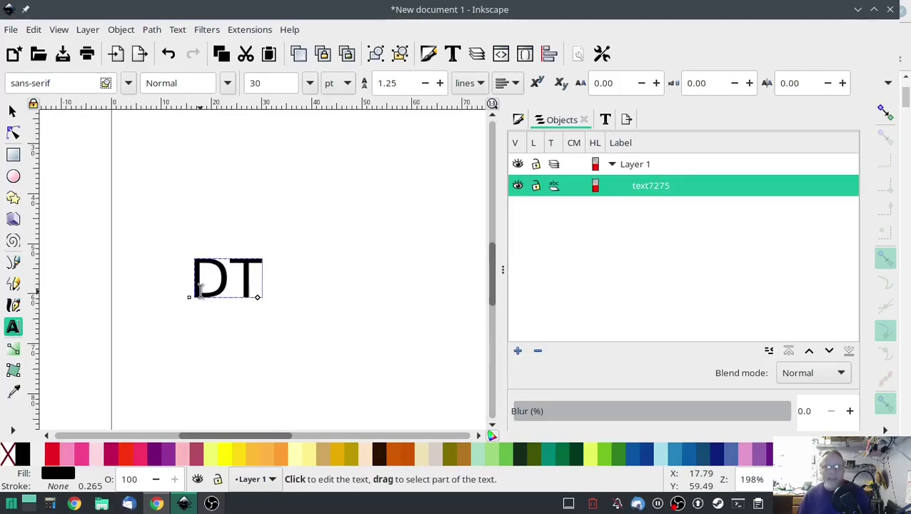
click(12, 110)
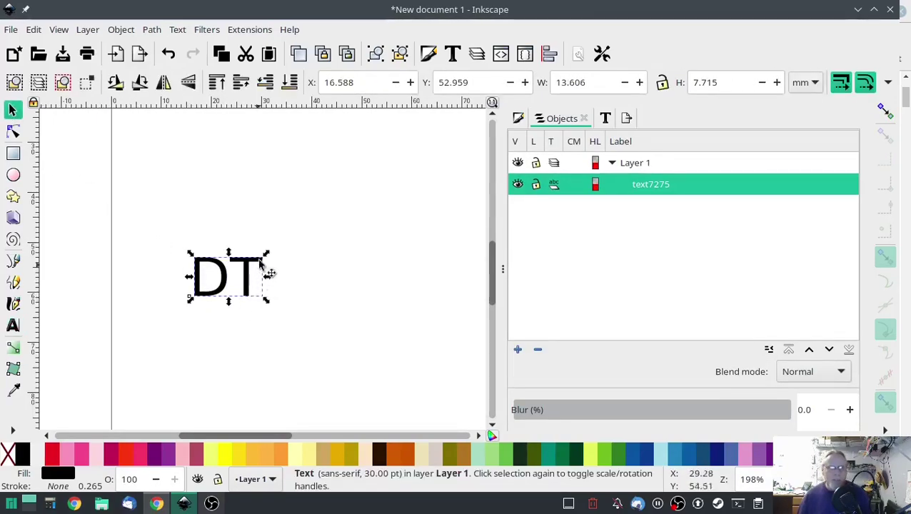
drag(266, 255, 401, 196)
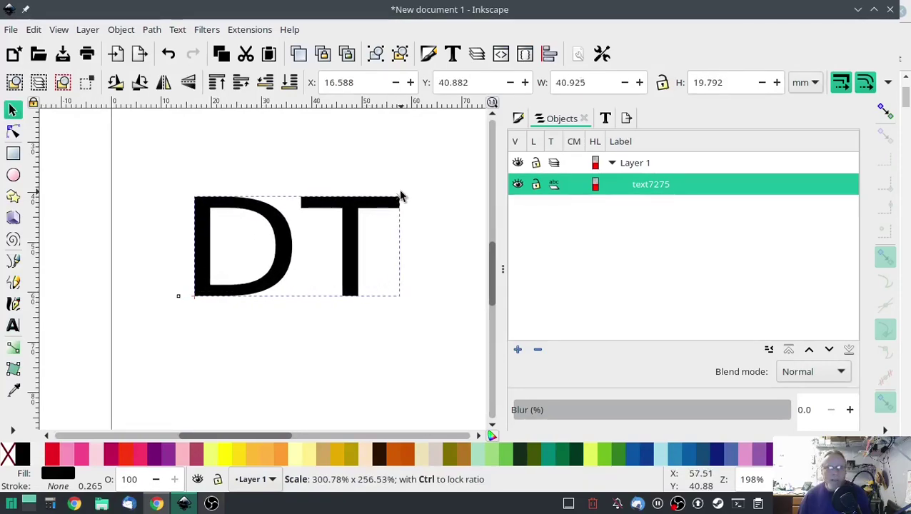
- Set the DT text in the TSCu_Comic font at size 100 and apply it
click(604, 118)
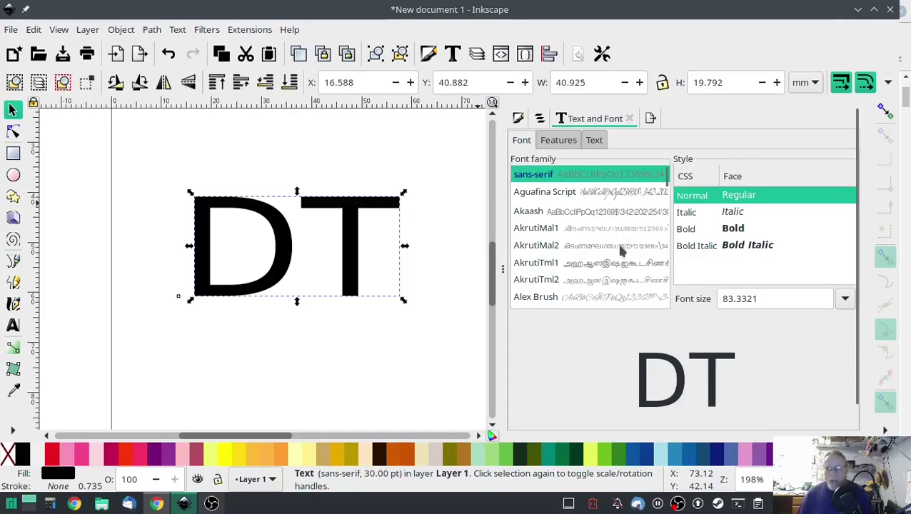
scroll(621, 249, down, 5)
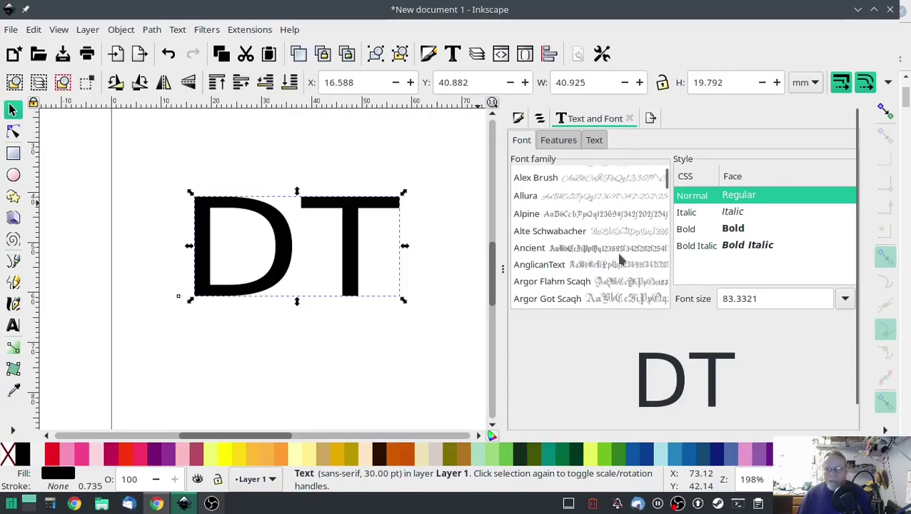
click(564, 213)
scroll(578, 229, down, 10)
click(592, 230)
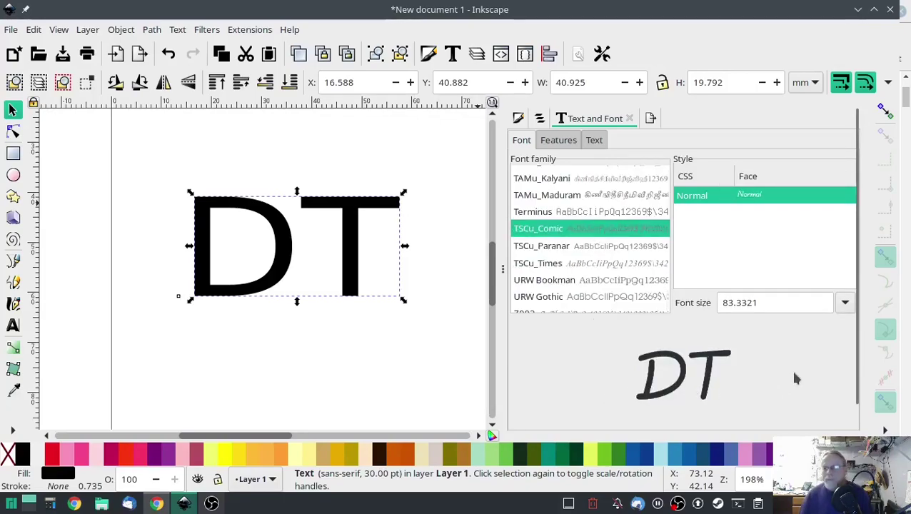
drag(772, 301, 708, 302)
text(100)
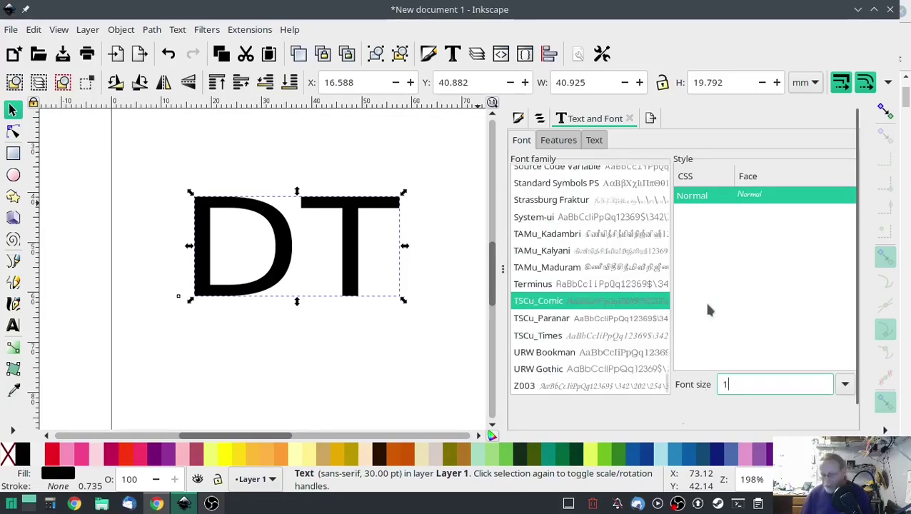
scroll(742, 350, down, 1)
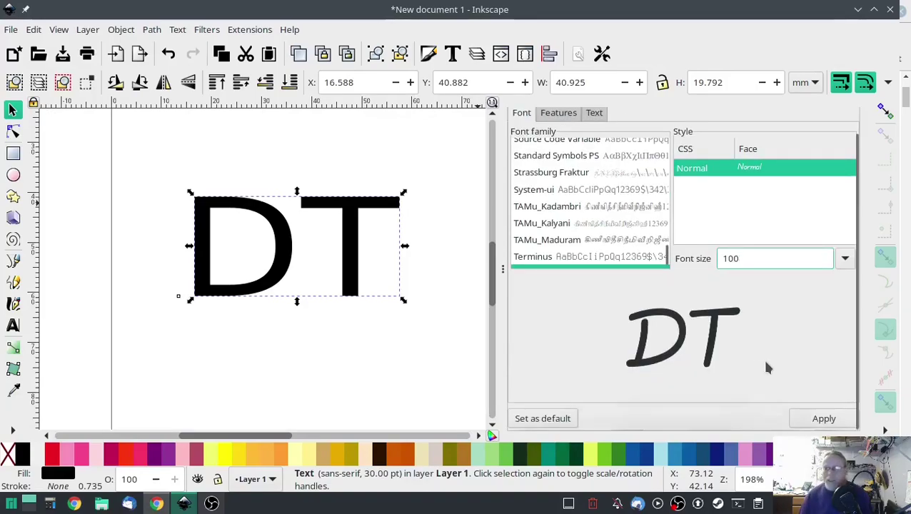
click(823, 419)
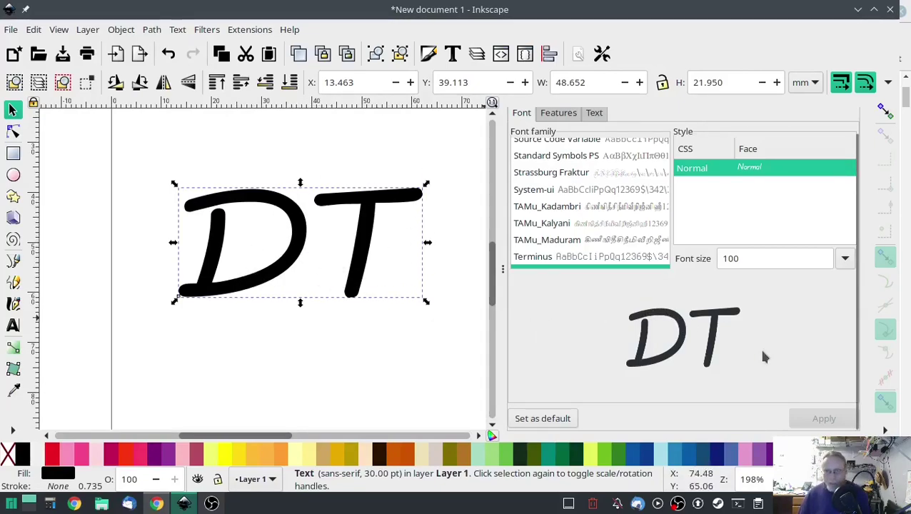
- Lower the DT text object's opacity to about 30% so it can serve as a tracing template
scroll(771, 353, up, 1)
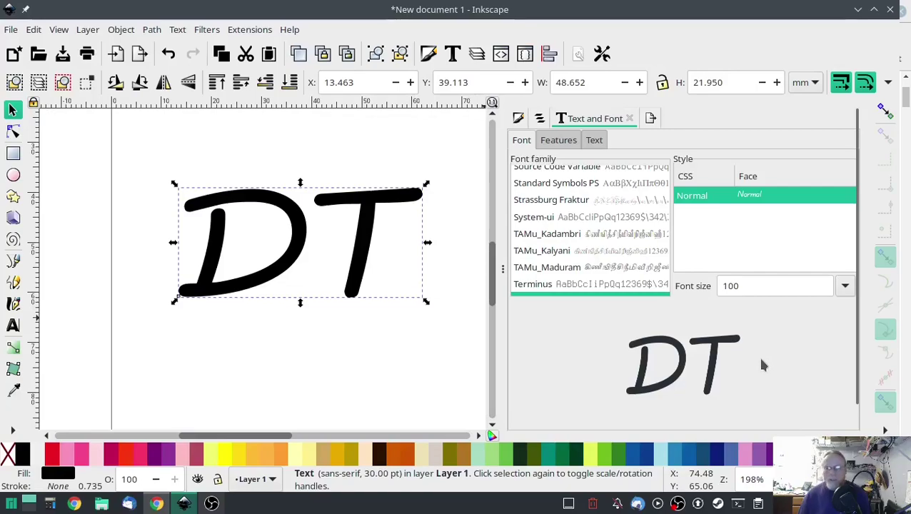
scroll(542, 300, down, 1)
scroll(564, 179, up, 1)
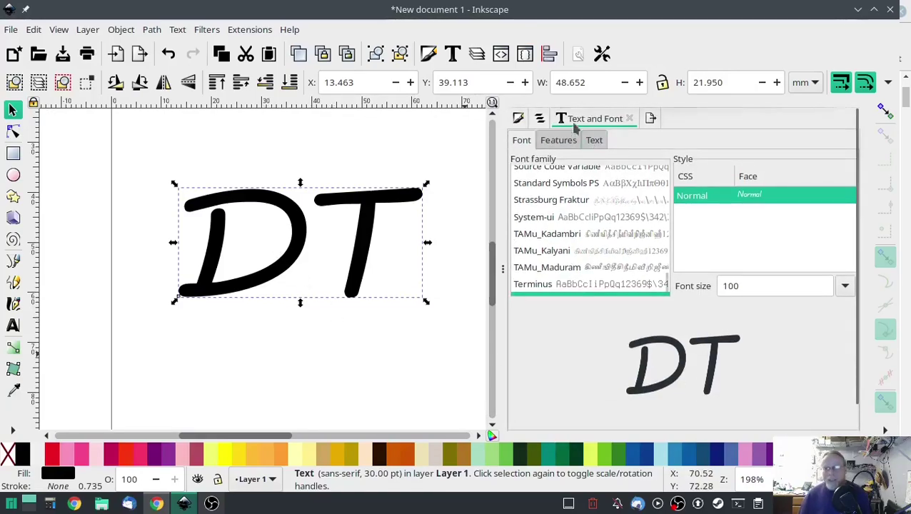
click(540, 119)
scroll(635, 316, down, 1)
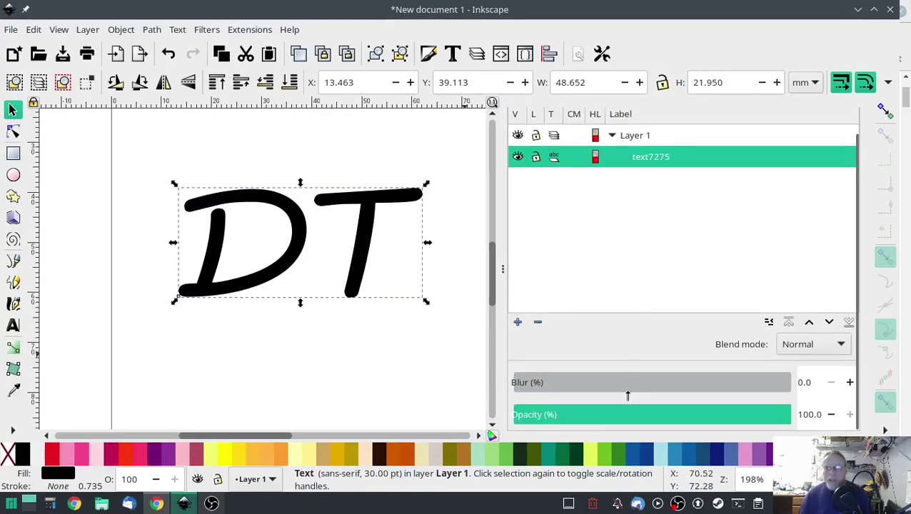
click(593, 419)
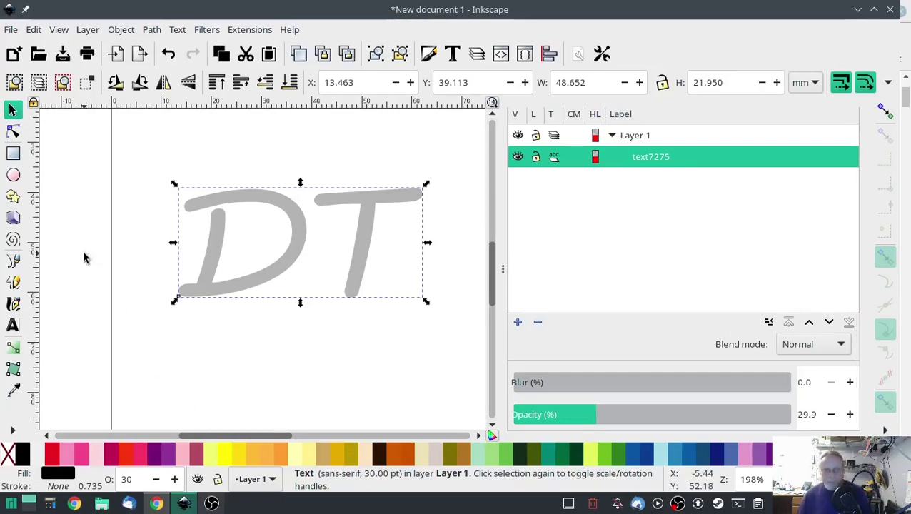
- Trace the left edge of the D's vertical stem from top to base as an open Spiro path with the Pen tool
click(13, 262)
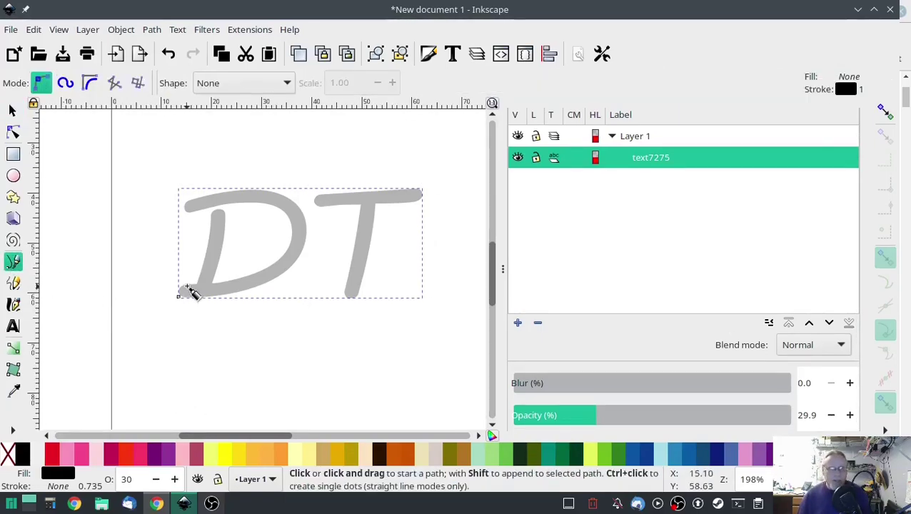
scroll(189, 290, up, 1)
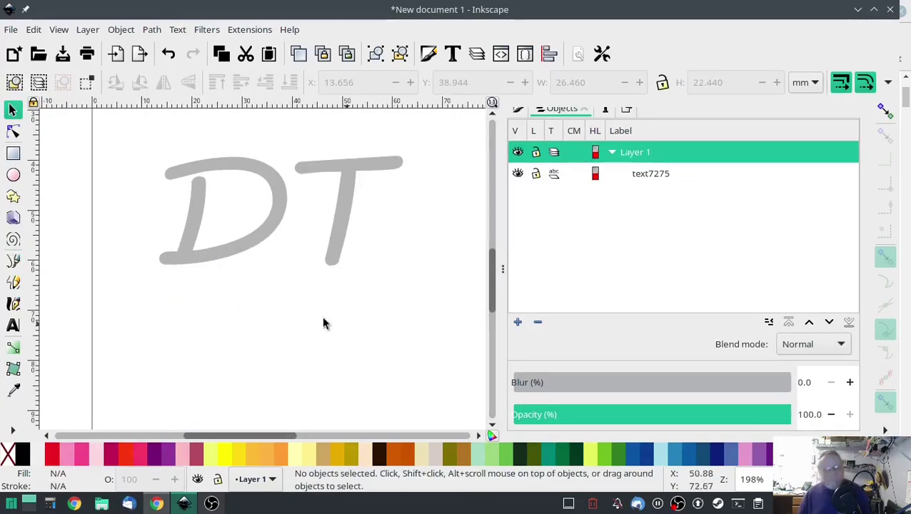
drag(244, 298, 317, 369)
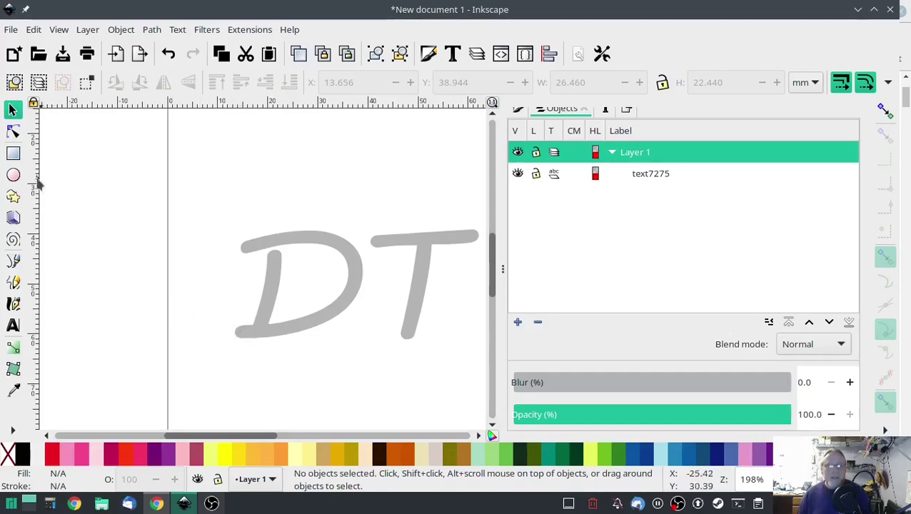
click(14, 262)
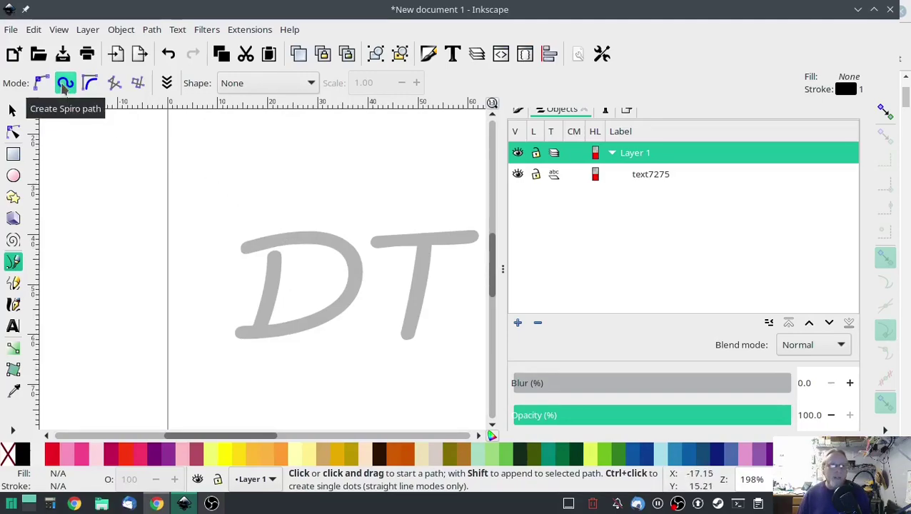
scroll(291, 271, up, 2)
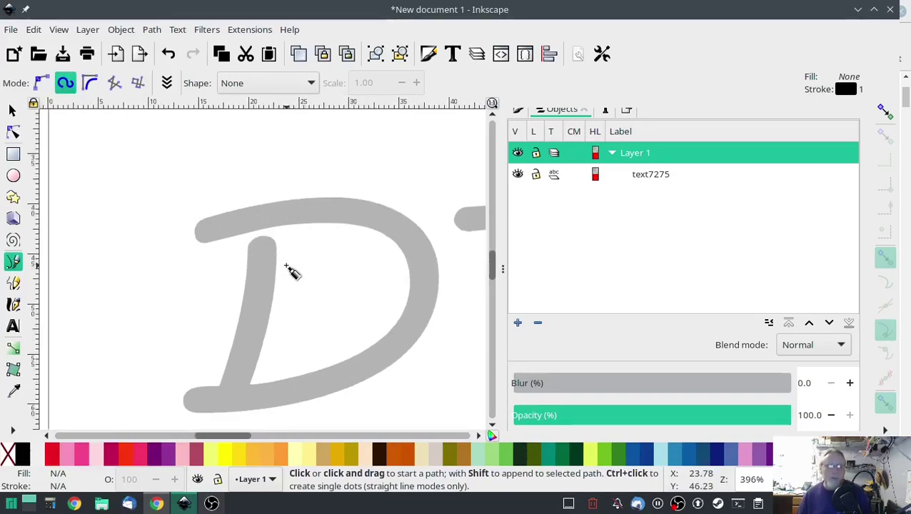
click(247, 246)
click(244, 293)
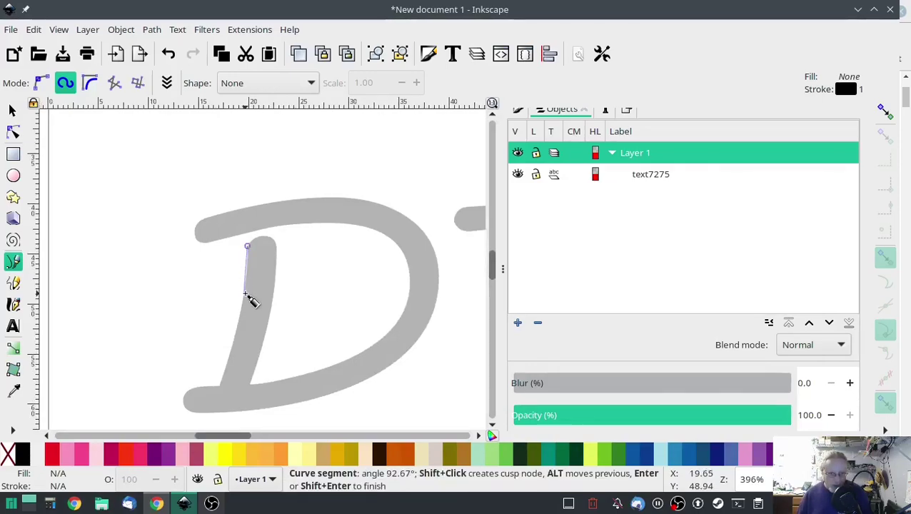
click(235, 335)
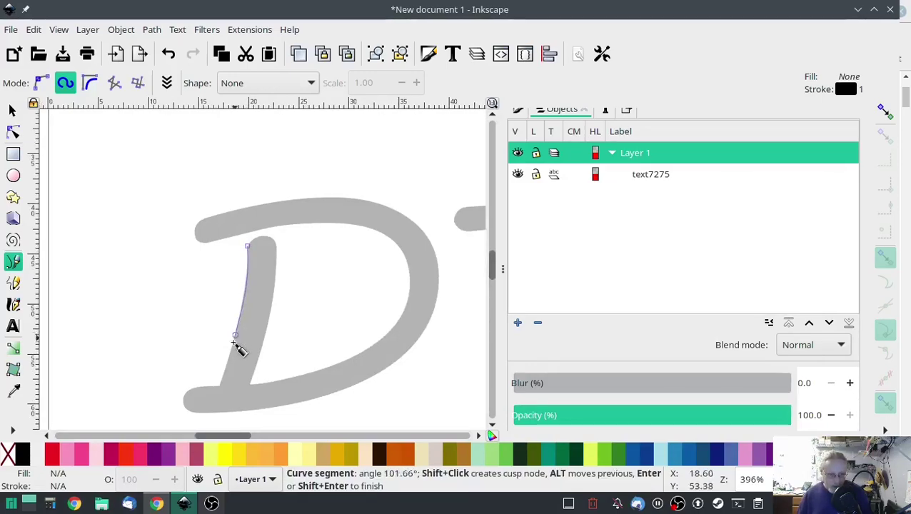
double_click(220, 386)
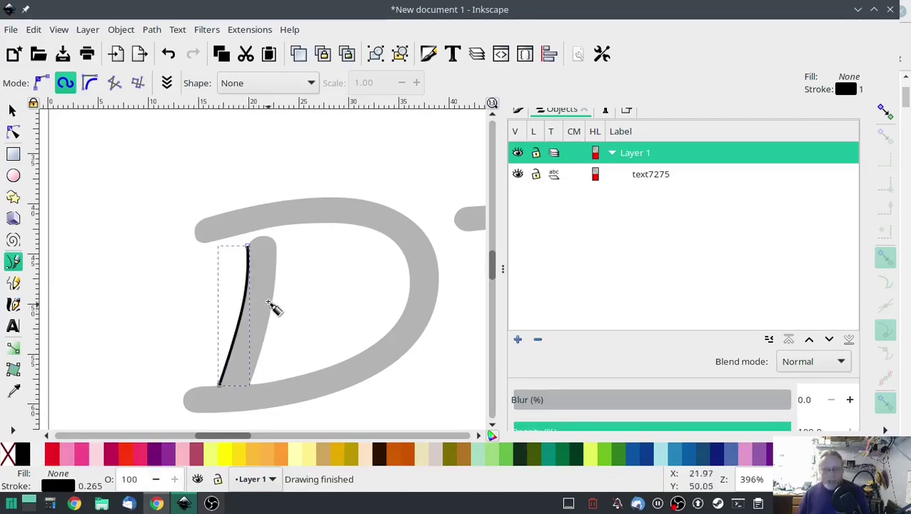
- Trace the right edge of the D's vertical stem from top to base as a second open Spiro path
click(275, 241)
click(274, 287)
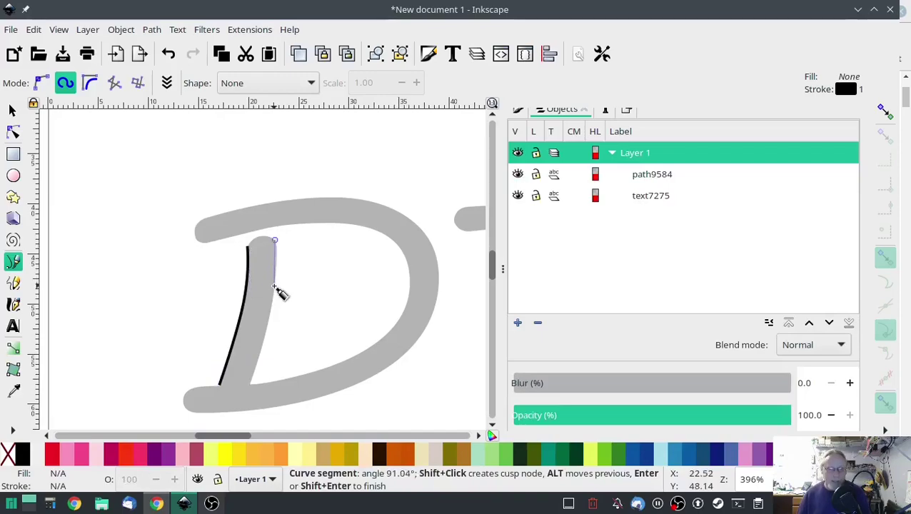
double_click(249, 386)
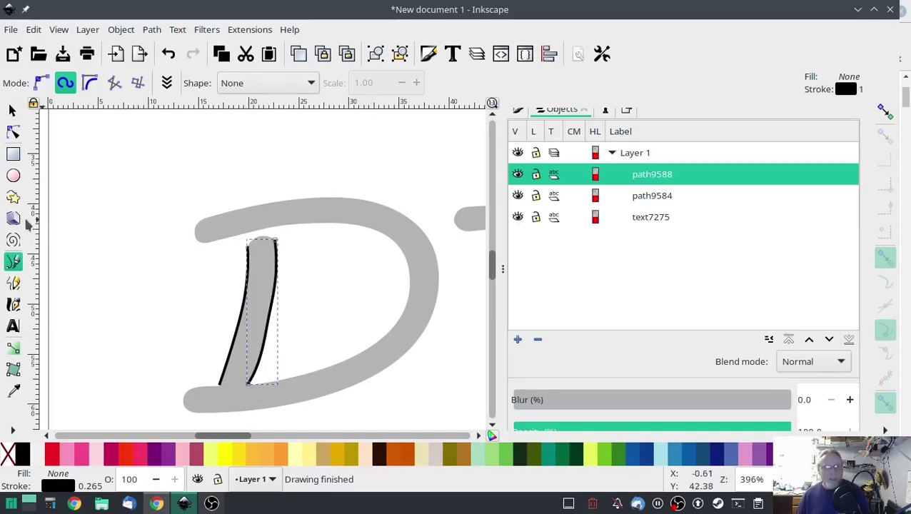
- Draw two straight rungs across both stem rails of the D, one near the top and one near the base
click(234, 263)
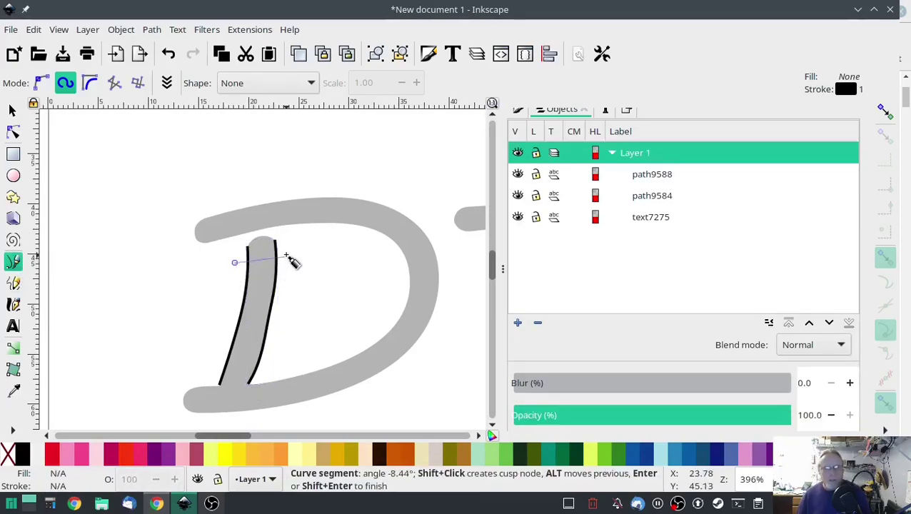
double_click(286, 255)
click(208, 374)
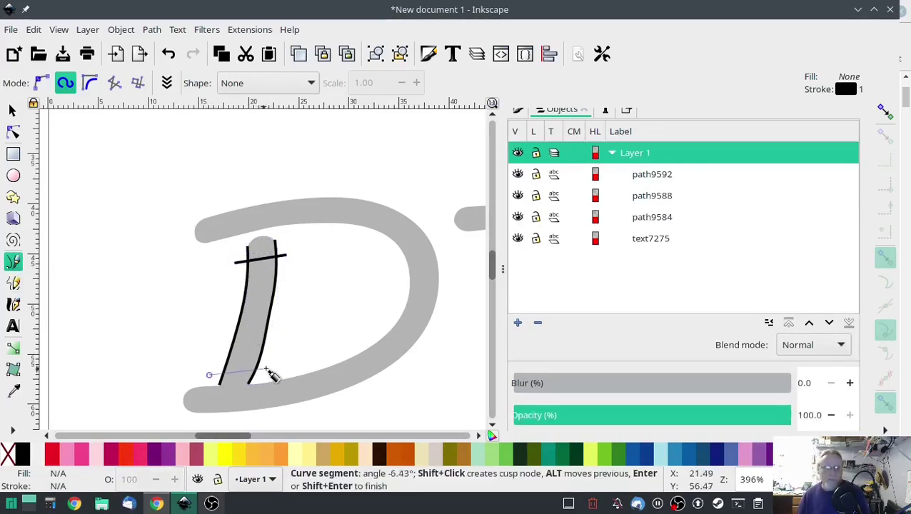
double_click(271, 371)
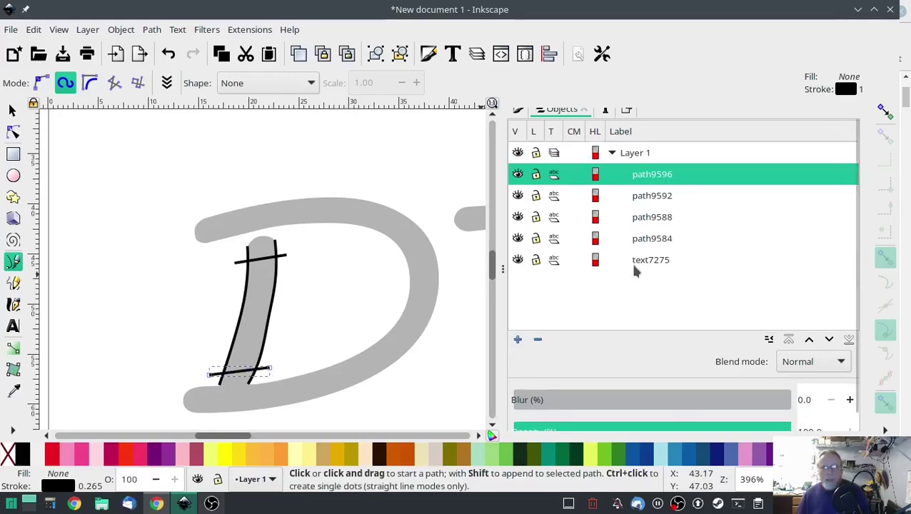
- Select the two rails and two rungs of the D's stem and combine them into one path
click(653, 239)
shift+click(653, 177)
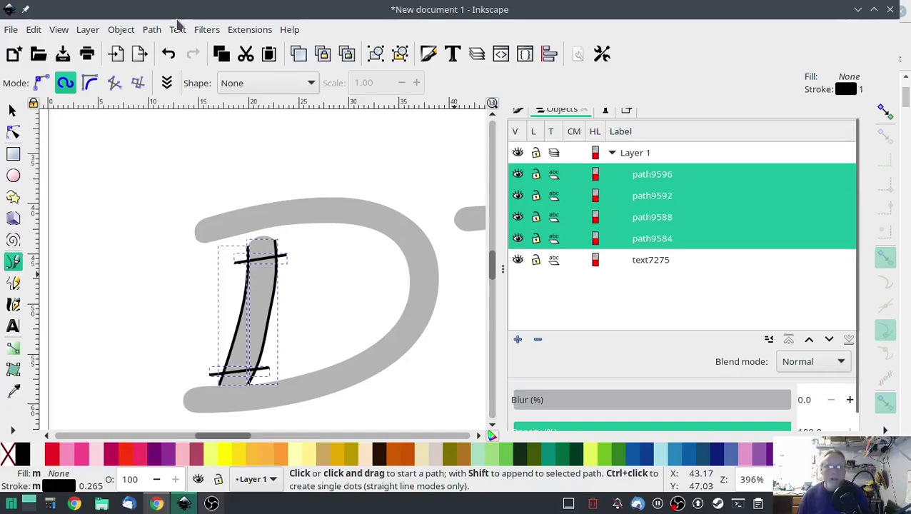
click(152, 30)
click(179, 221)
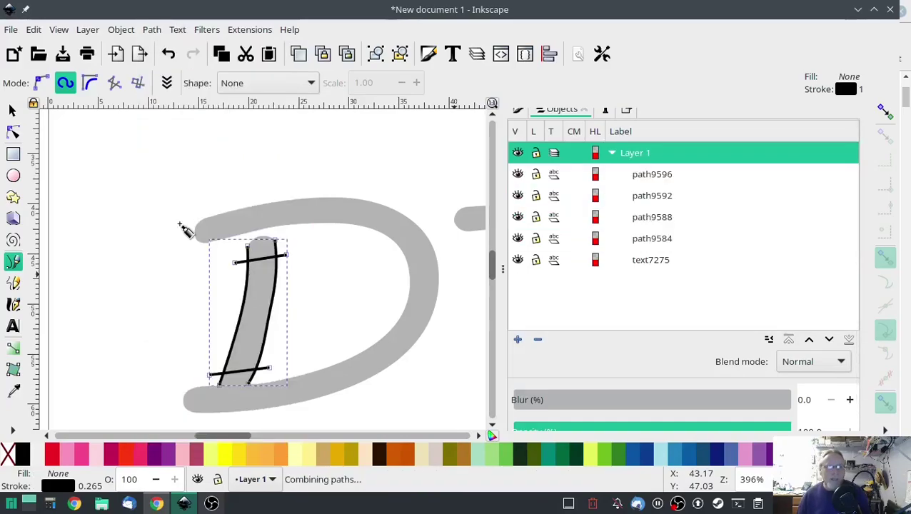
- Enable Custom satin column for the combined stem path in the Ink/Stitch Params and apply it
click(250, 29)
mouse_move(284, 222)
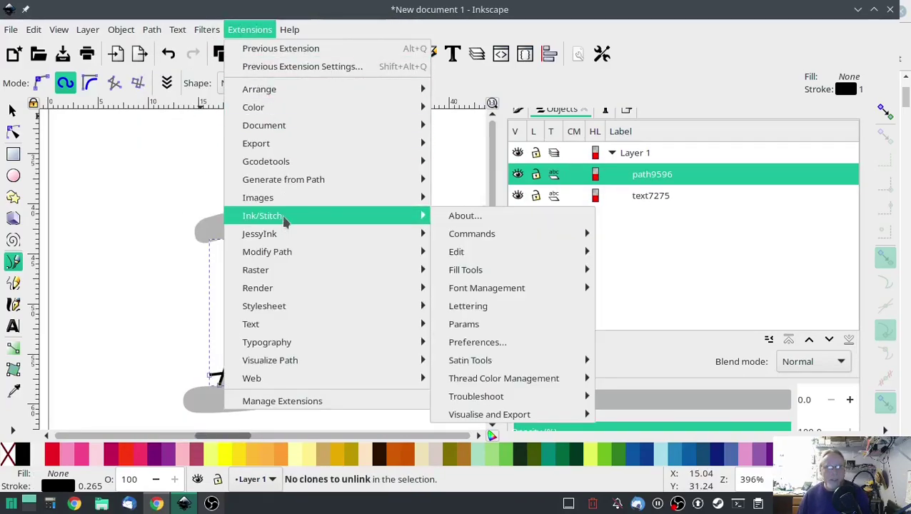
click(466, 324)
click(127, 40)
click(35, 122)
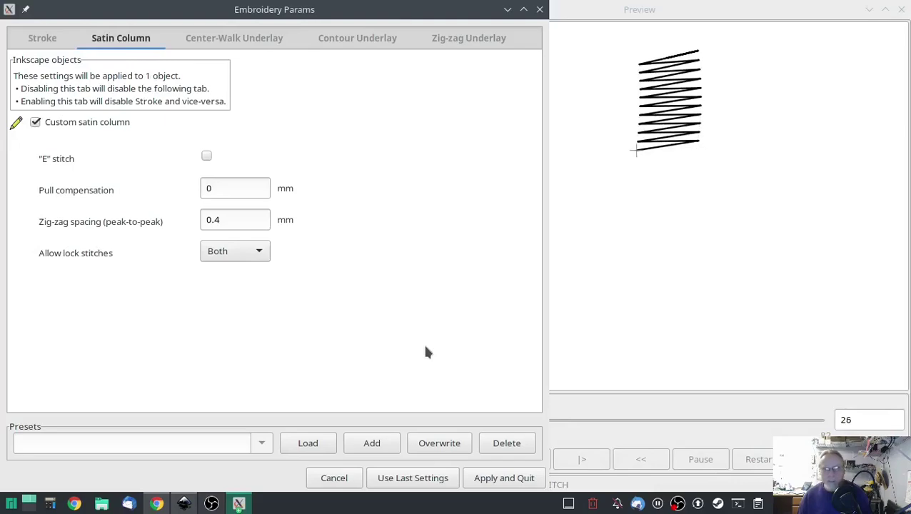
click(498, 484)
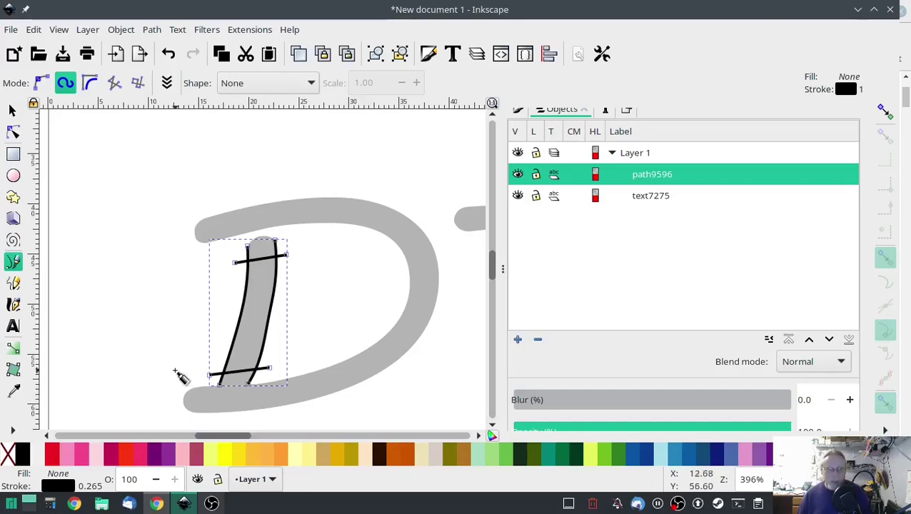
- Draw an open Bezier path from the base of the D's stem down into the bottom stroke and along to its left end
scroll(183, 368, down, 3)
scroll(201, 311, down, 2)
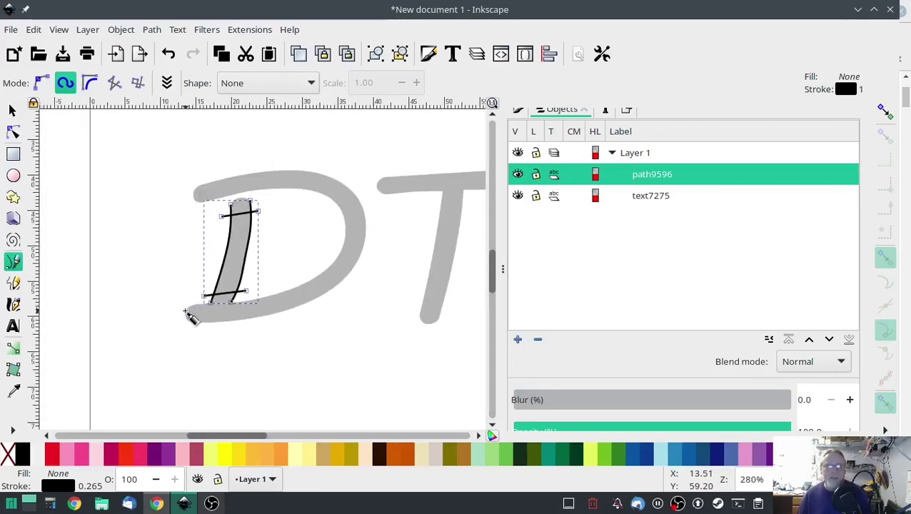
scroll(190, 318, up, 4)
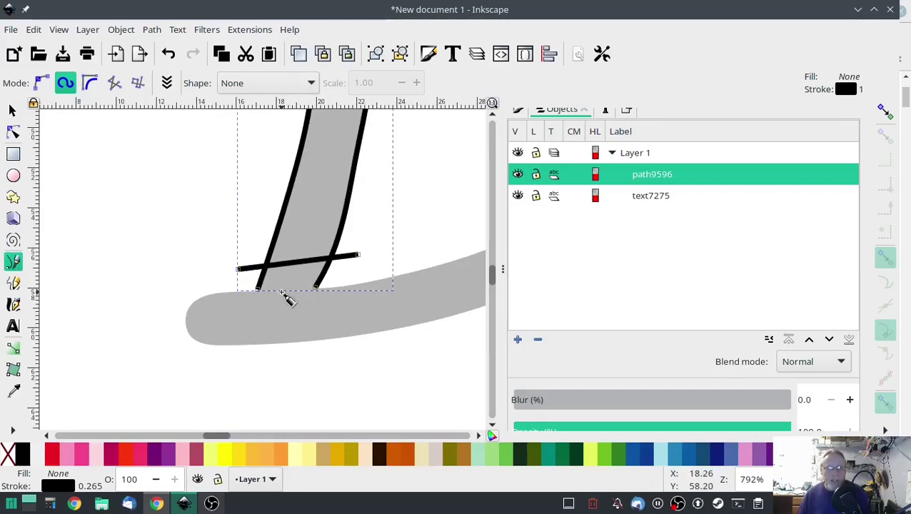
drag(282, 293, 282, 314)
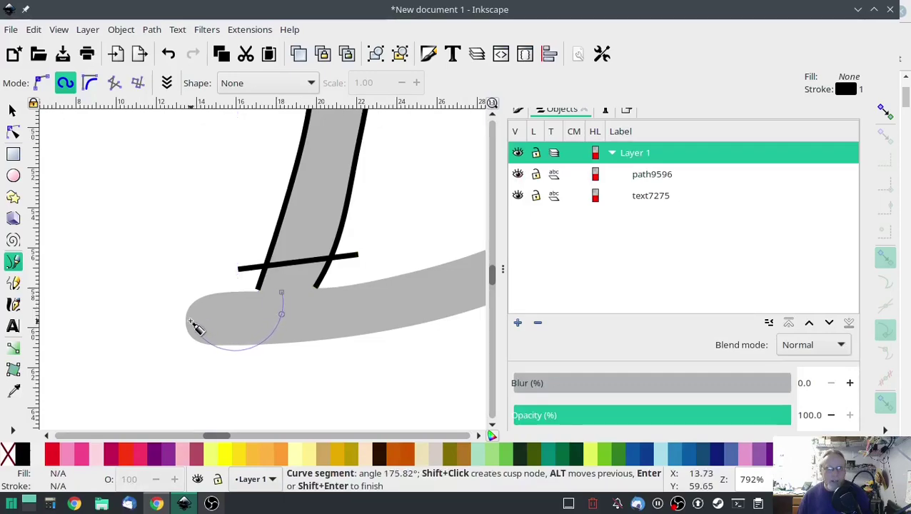
click(40, 83)
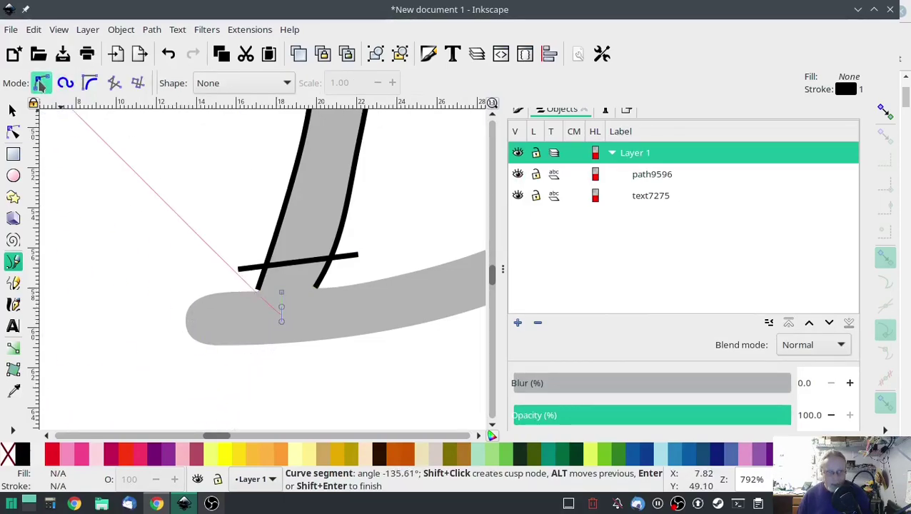
double_click(202, 324)
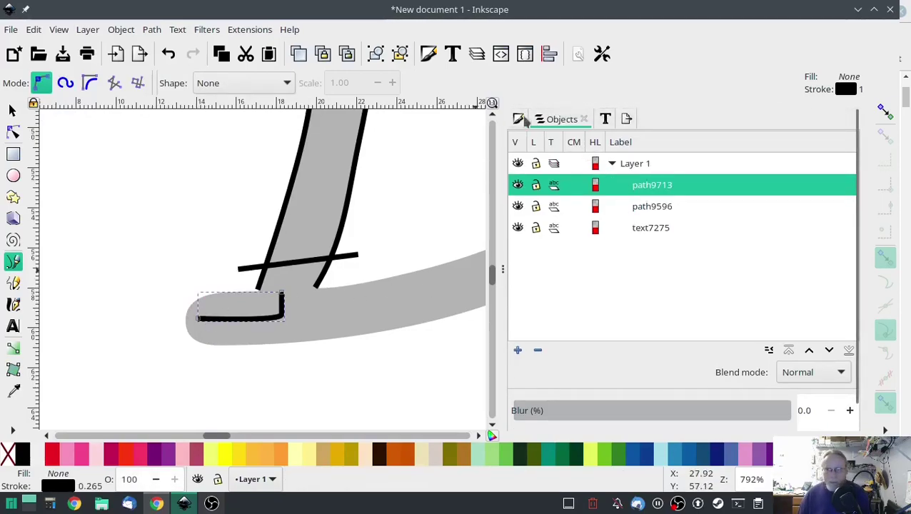
- Give the new connecting path at the D's lower left a dotted stroke pattern
click(518, 118)
click(644, 141)
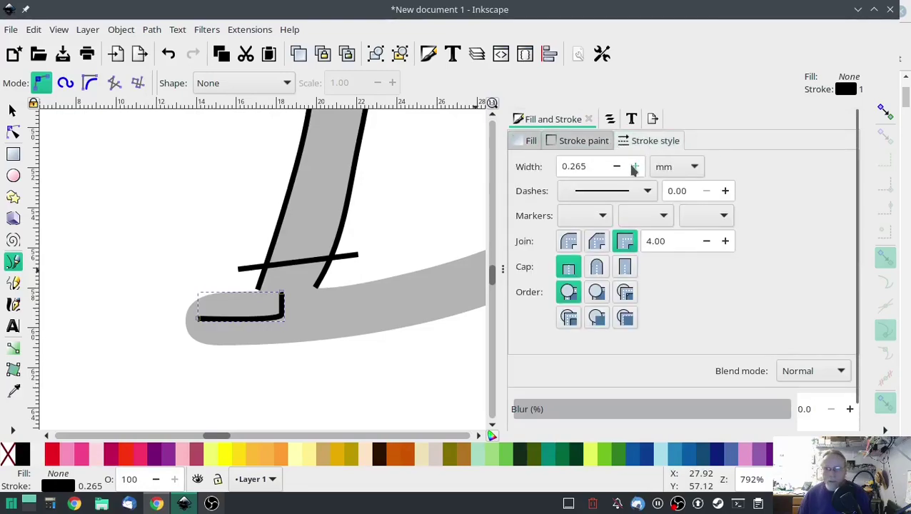
click(642, 191)
click(624, 210)
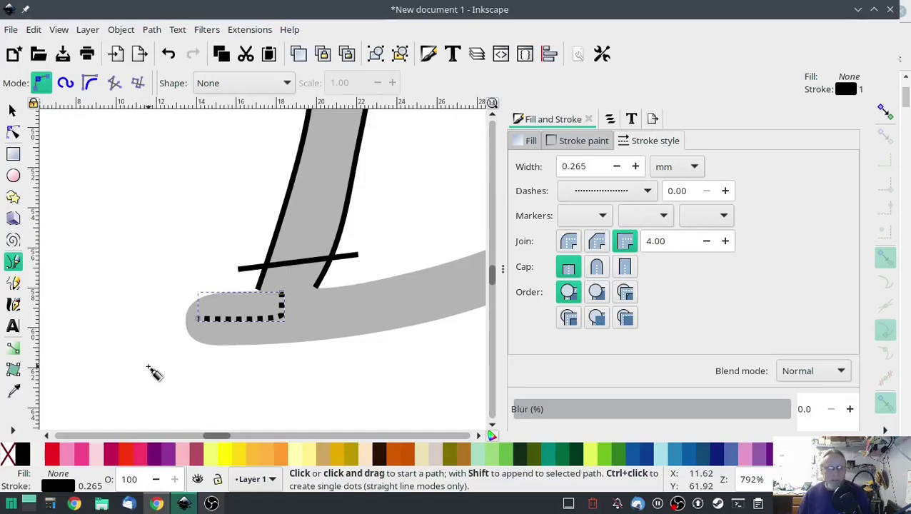
- Trace the inner edge of the D's bowl with an open Spiro path from the lower-left end around to the upper-left end
click(608, 118)
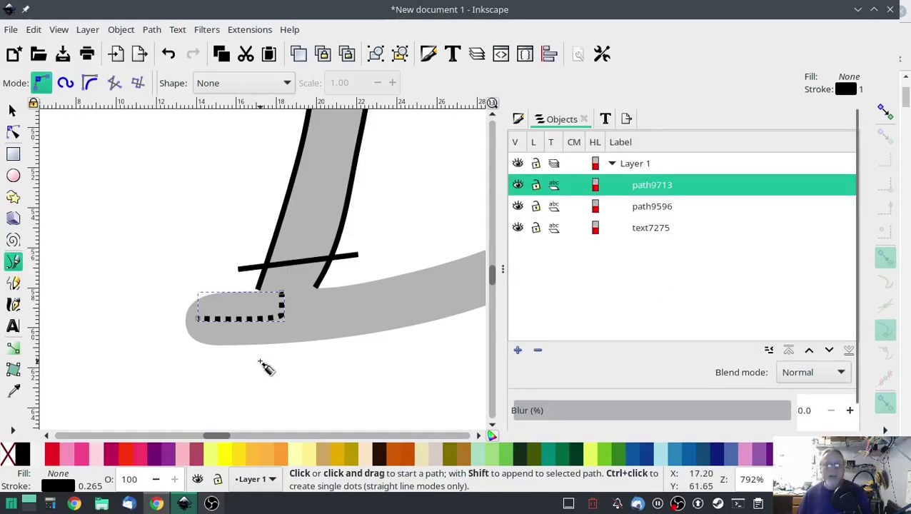
scroll(258, 364, down, 2)
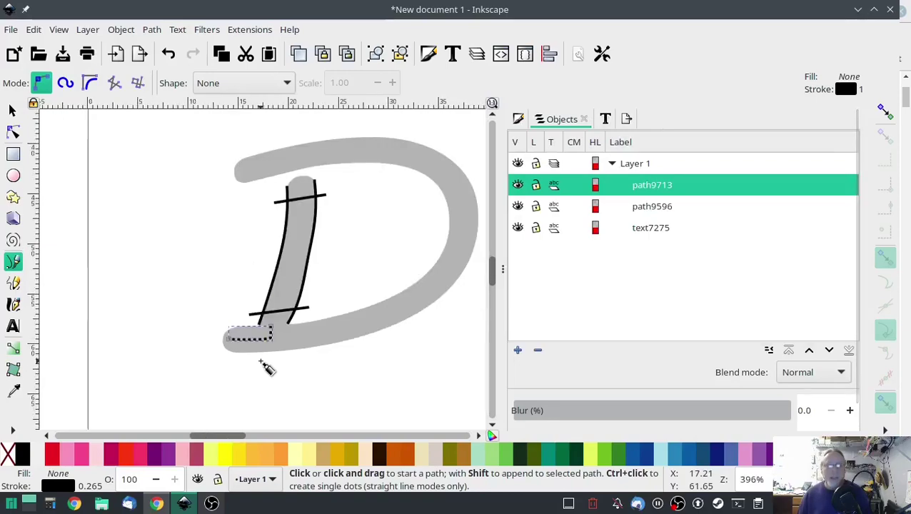
click(225, 329)
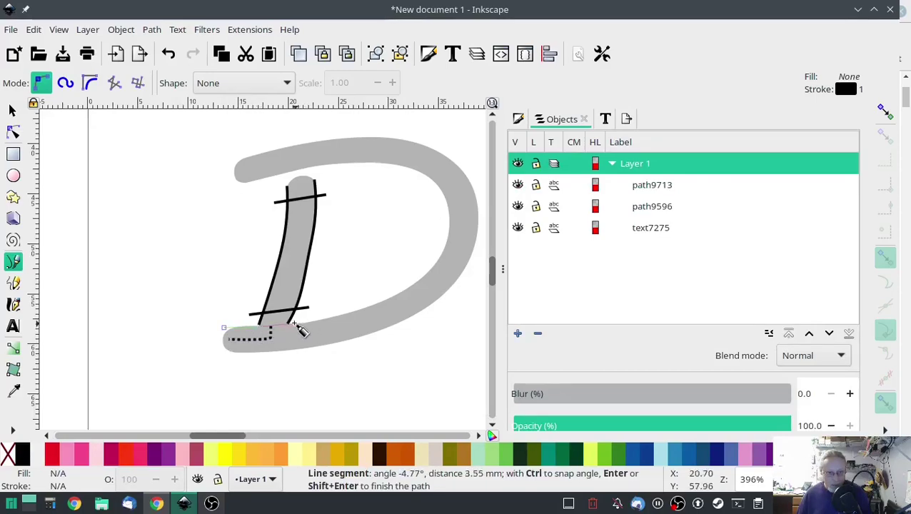
click(366, 312)
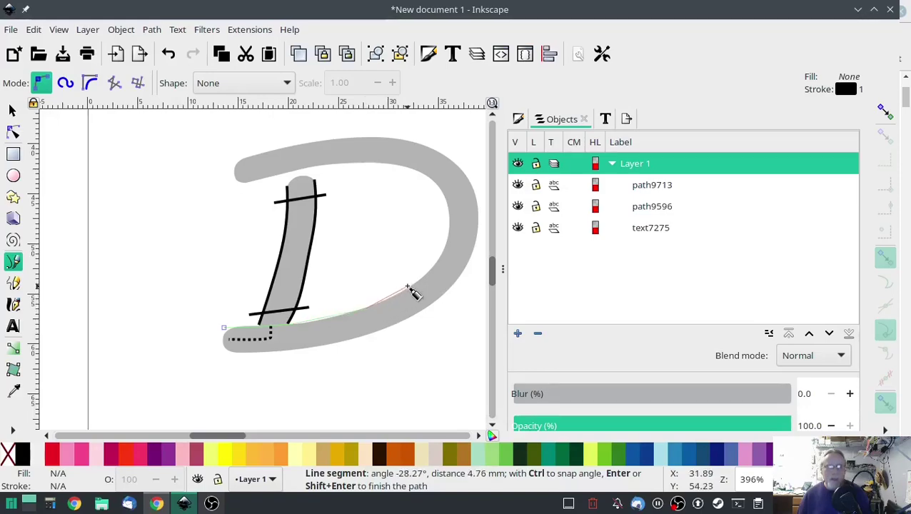
key(BackSpace)
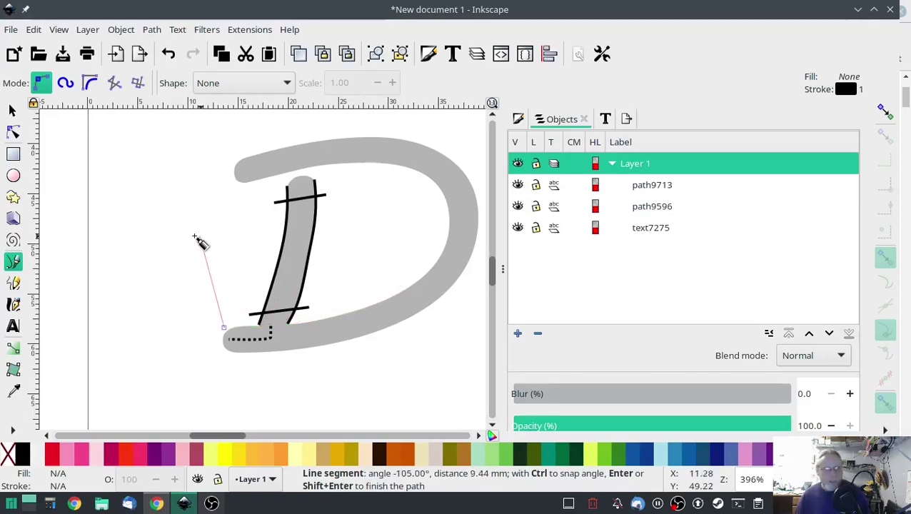
click(65, 83)
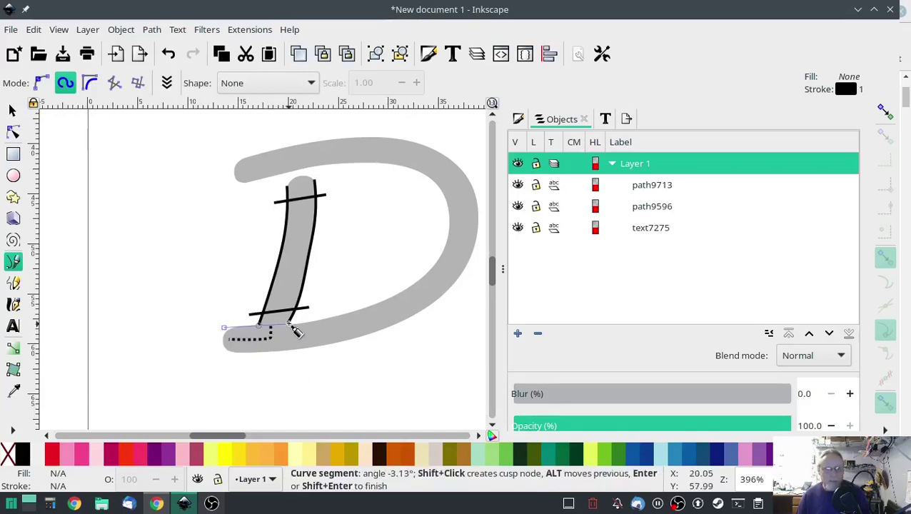
click(326, 318)
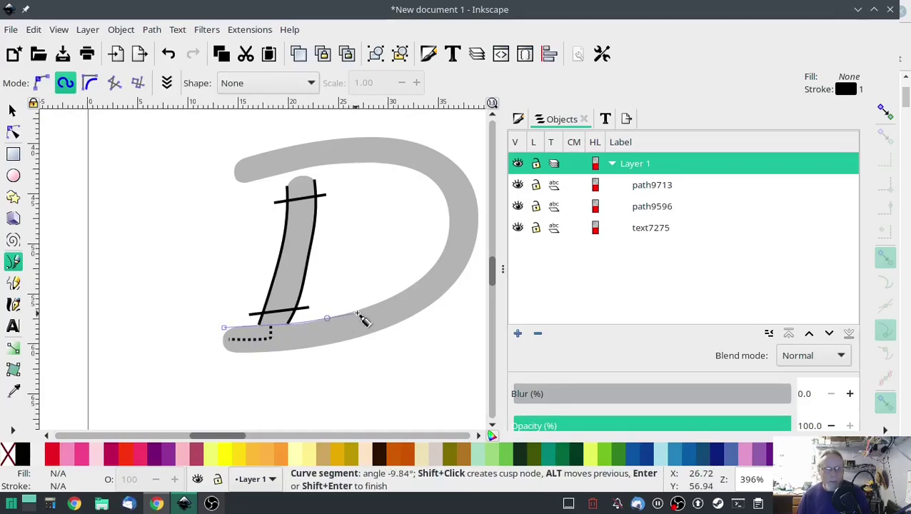
click(432, 270)
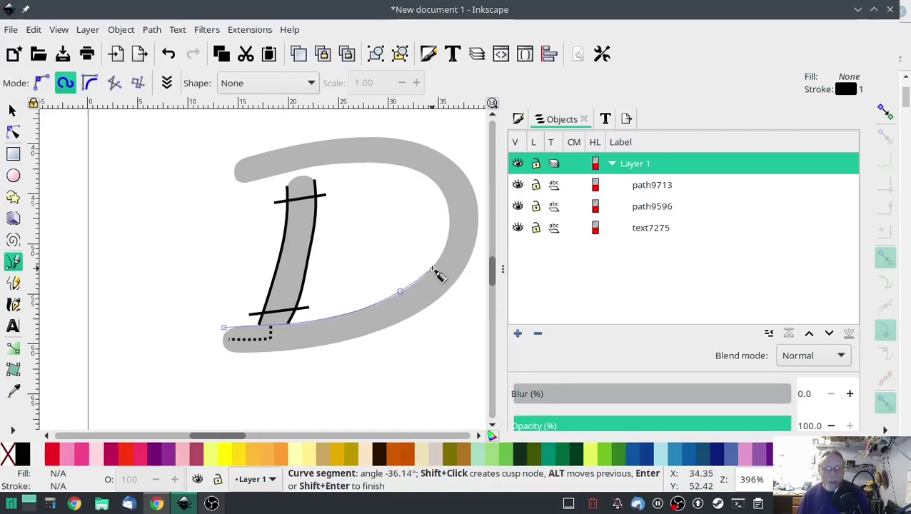
click(437, 184)
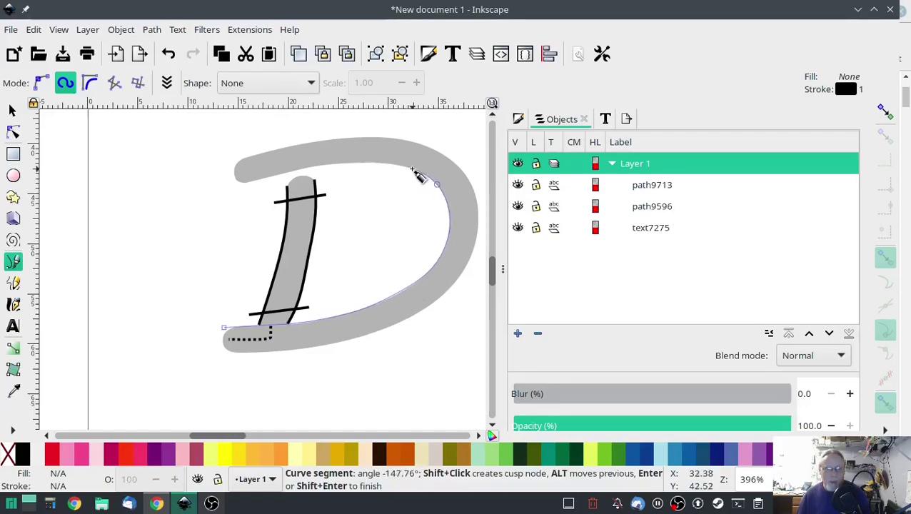
click(371, 163)
click(307, 167)
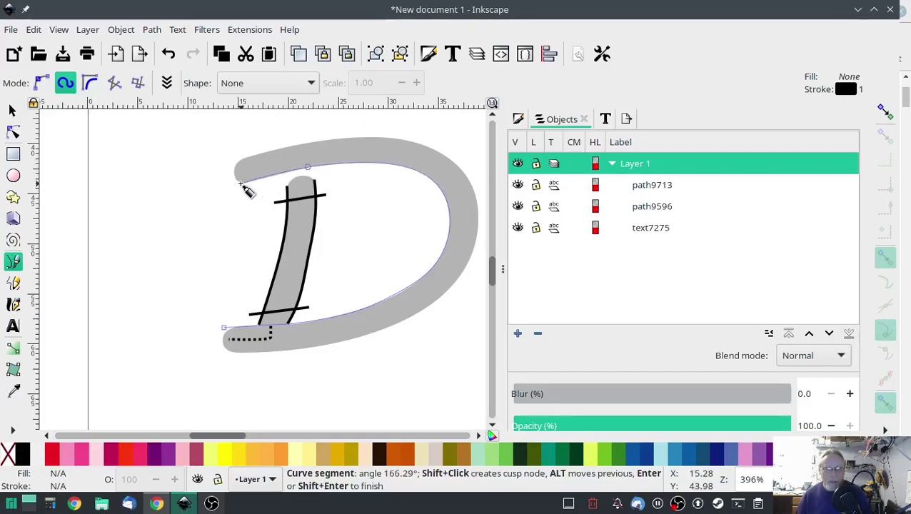
double_click(241, 185)
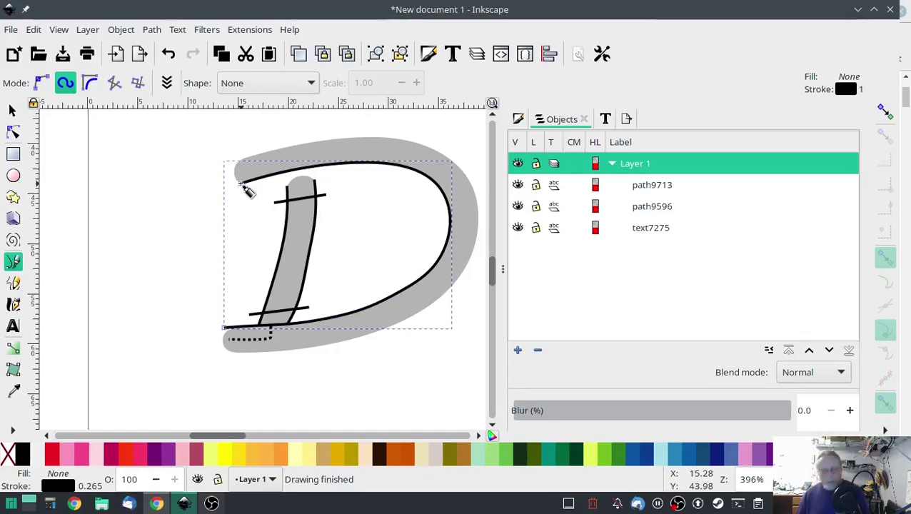
- Trace the outer edge of the D's bowl with an open Spiro path and adjust its lower node to fit the template
click(224, 351)
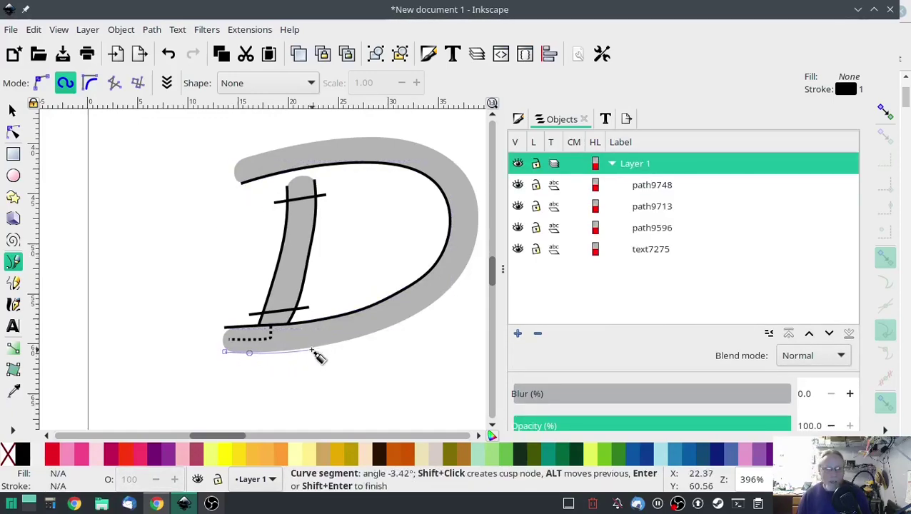
click(397, 324)
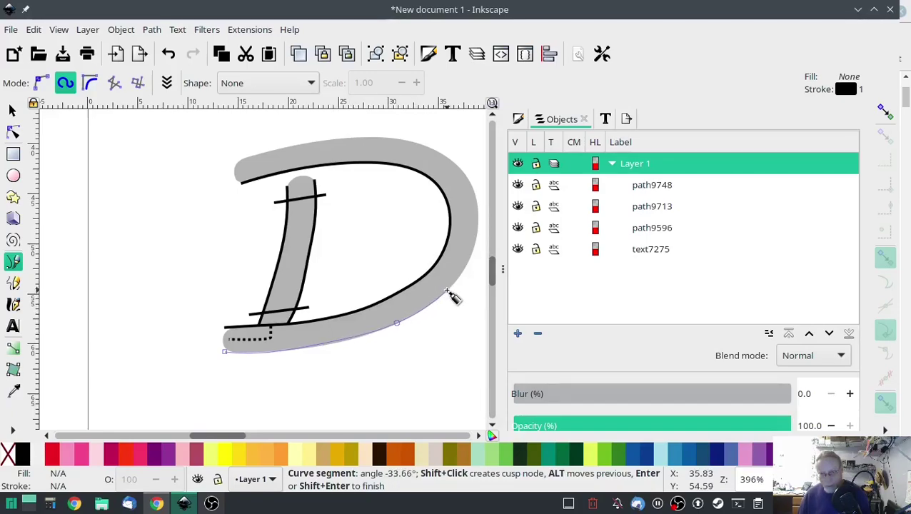
click(472, 189)
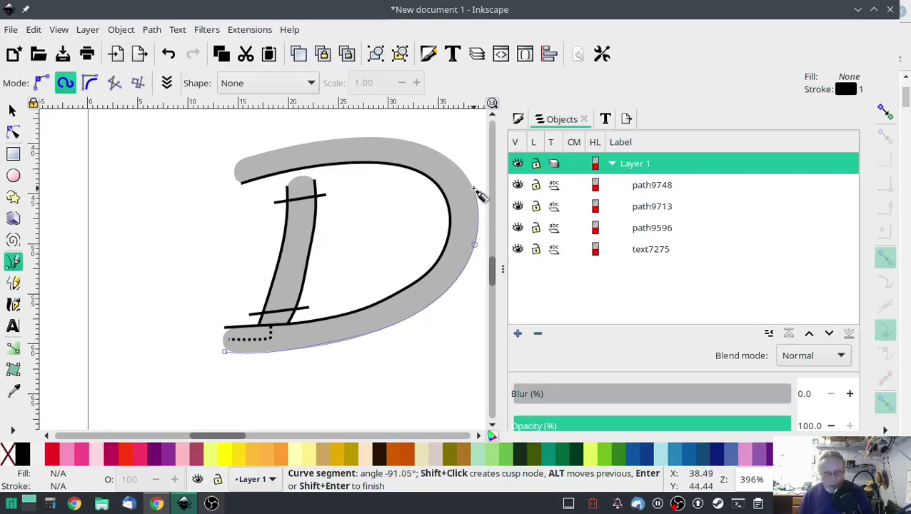
click(434, 152)
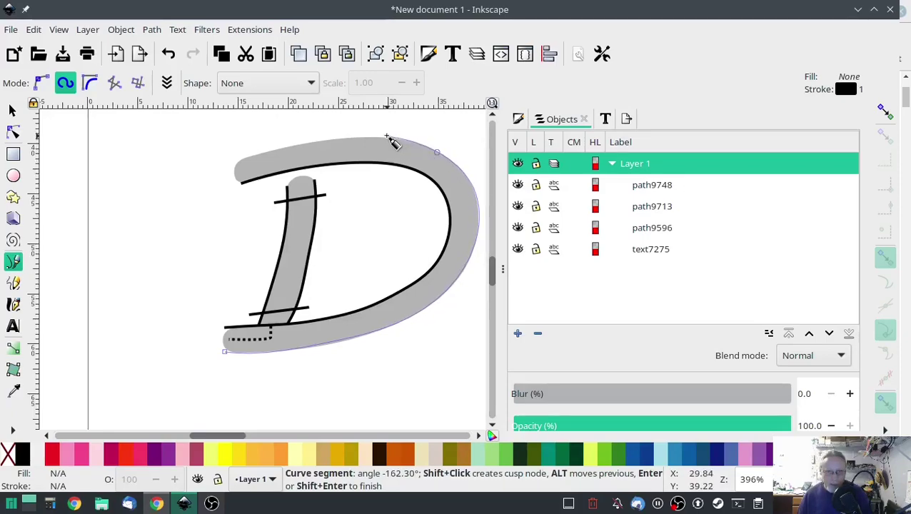
click(385, 138)
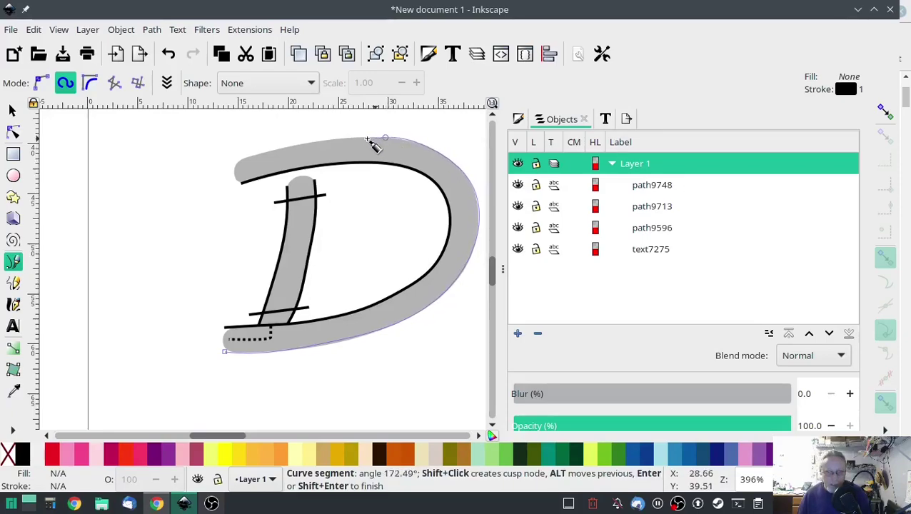
click(318, 140)
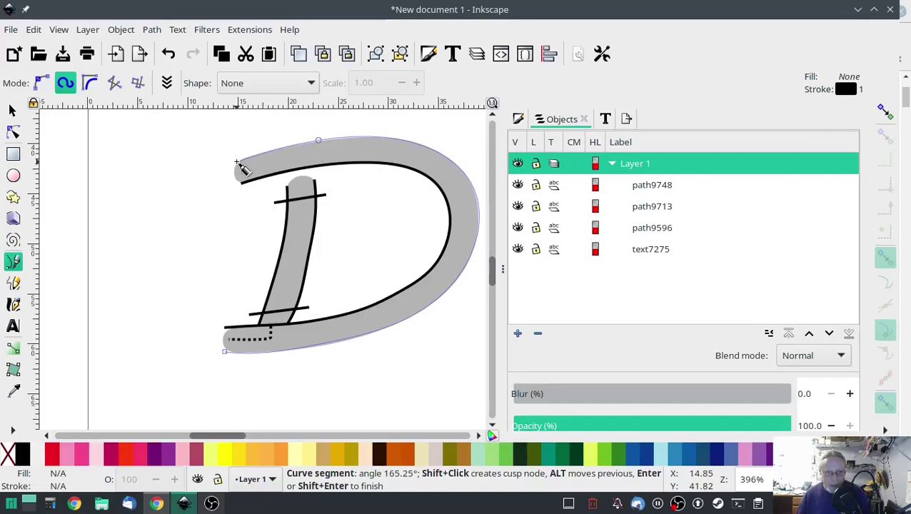
click(236, 162)
key(Return)
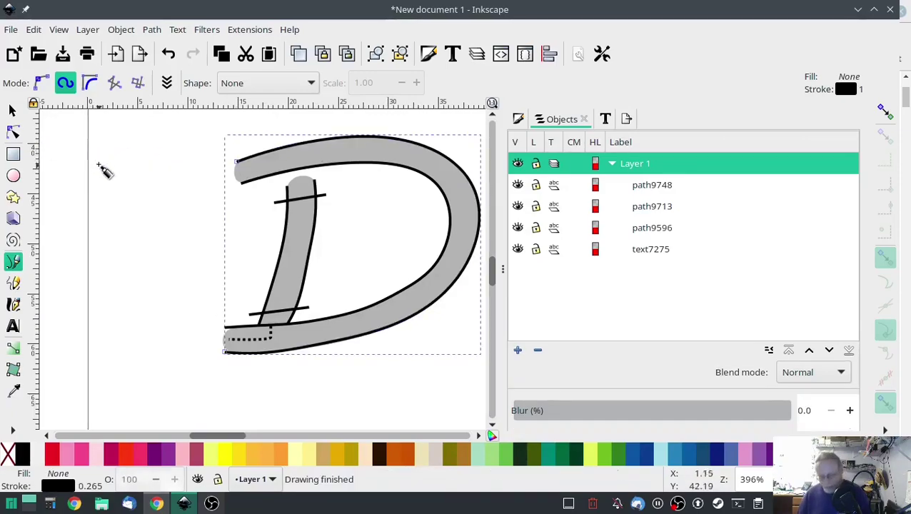
click(13, 132)
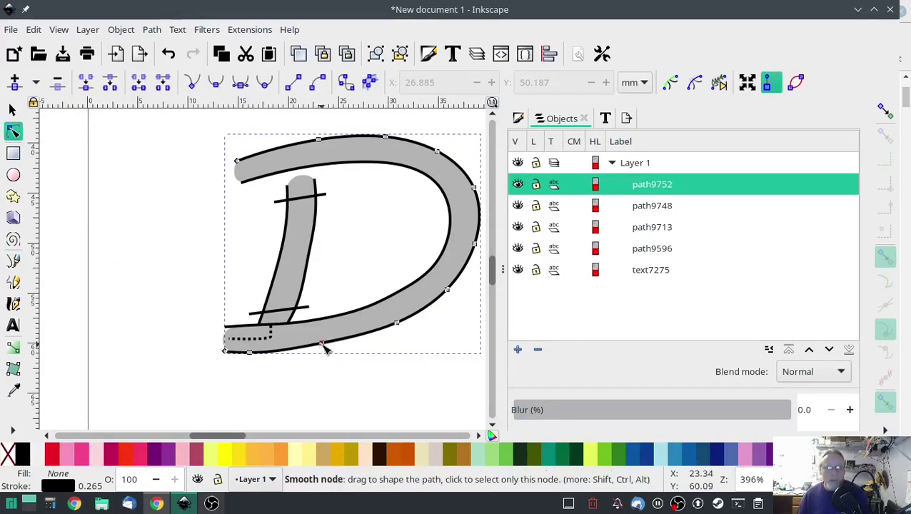
drag(323, 346, 327, 349)
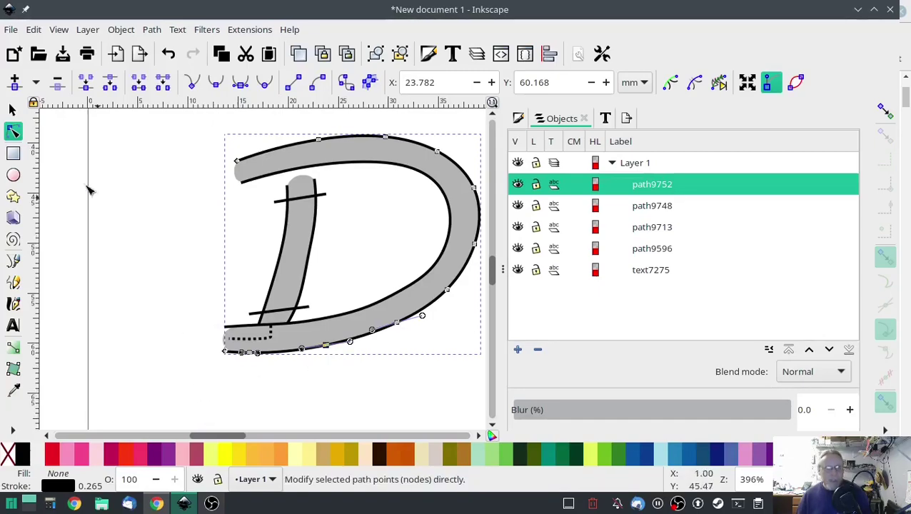
- Draw six short straight rungs across both bowl rails, spaced from the D's lower-left end around to its upper-left end
click(13, 261)
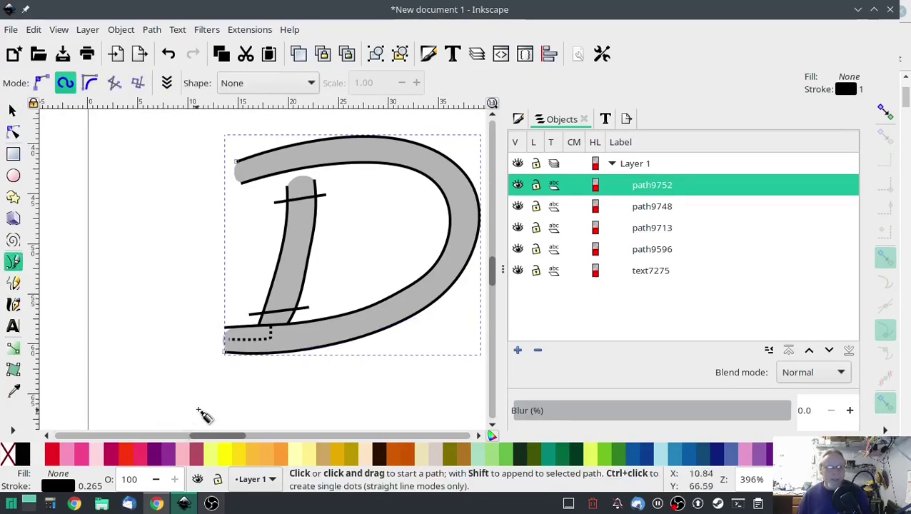
click(248, 360)
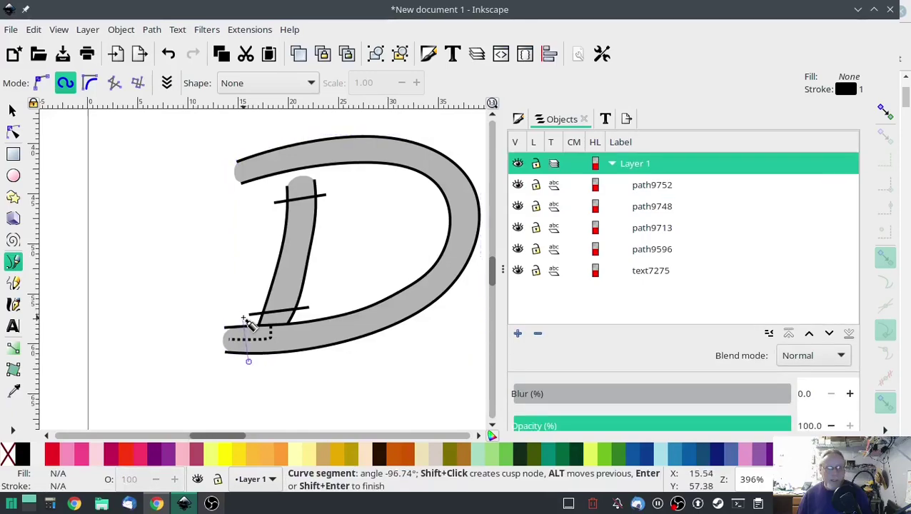
double_click(246, 319)
click(386, 339)
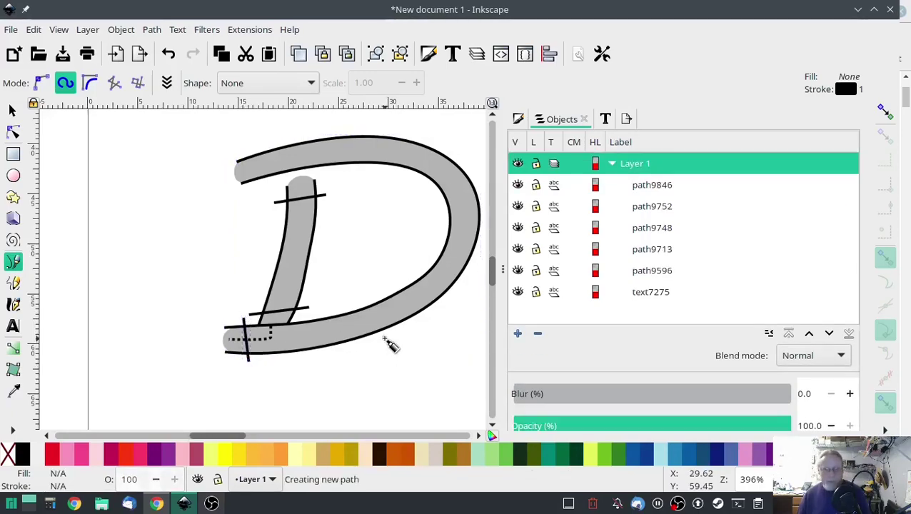
double_click(363, 301)
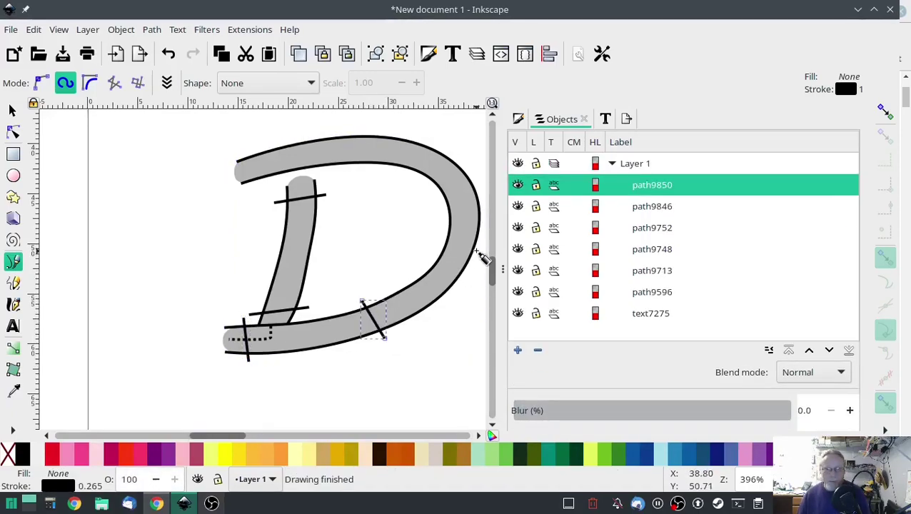
click(476, 251)
double_click(436, 245)
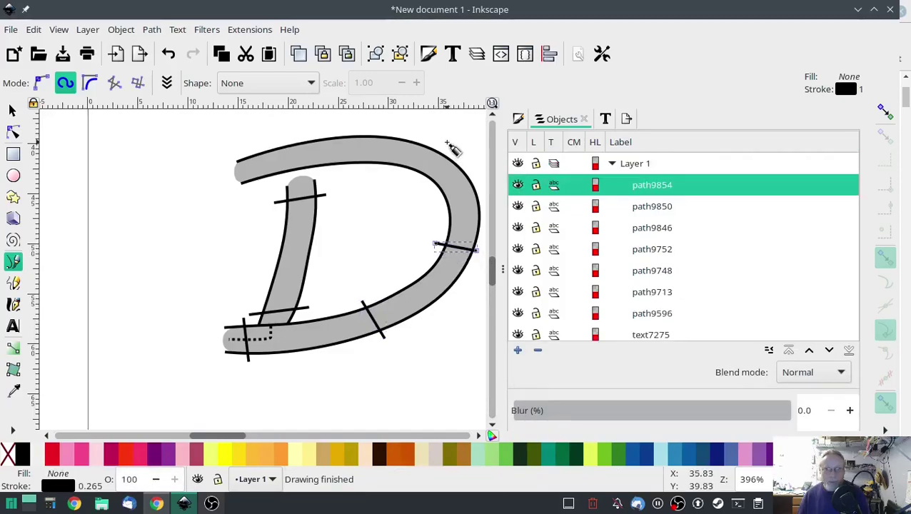
click(444, 143)
double_click(414, 181)
click(329, 129)
double_click(330, 170)
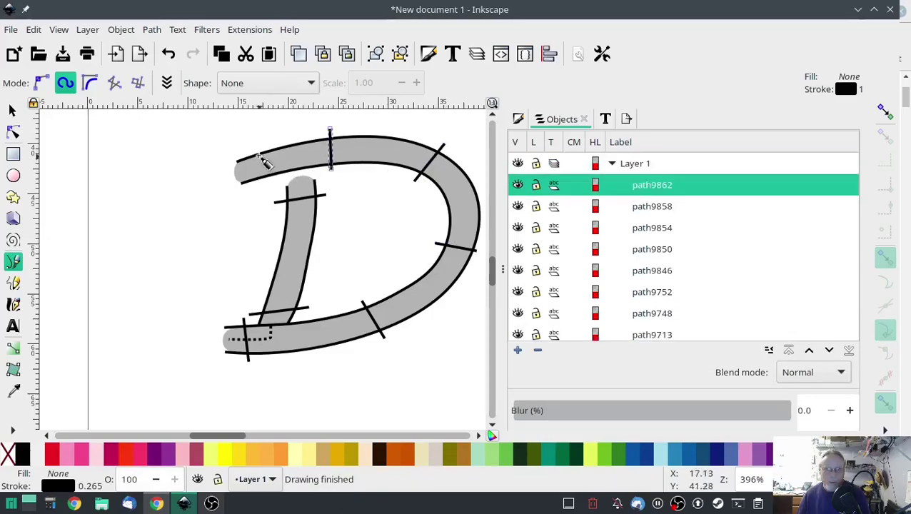
click(243, 154)
double_click(254, 187)
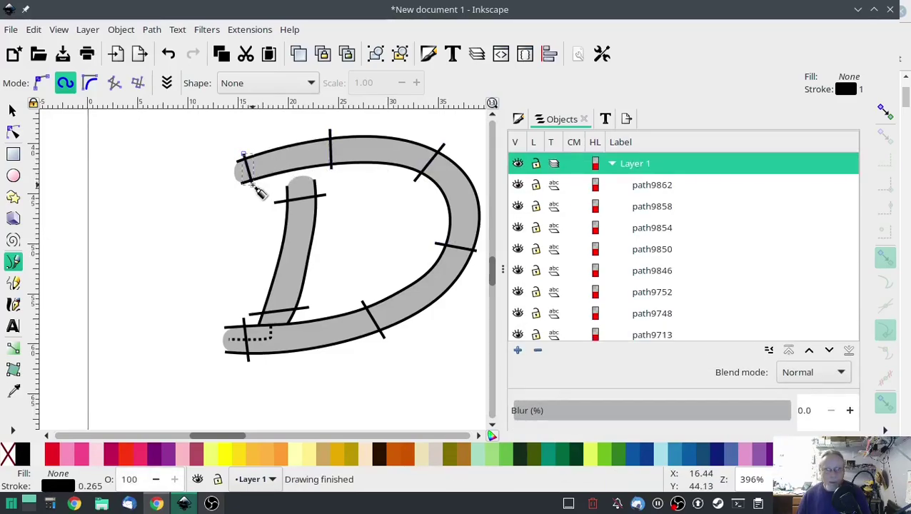
- Select the two rails and six rungs of the D's bowl and combine them into one path
scroll(632, 286, down, 3)
click(660, 311)
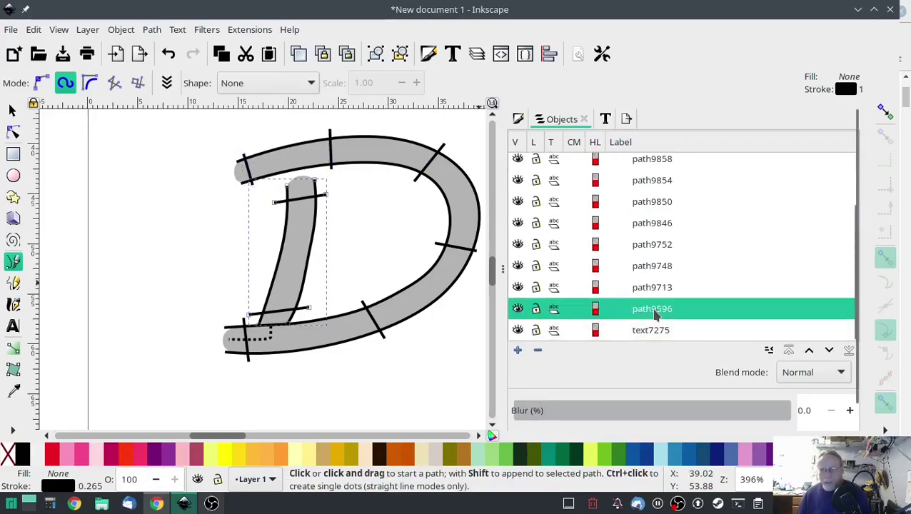
click(650, 292)
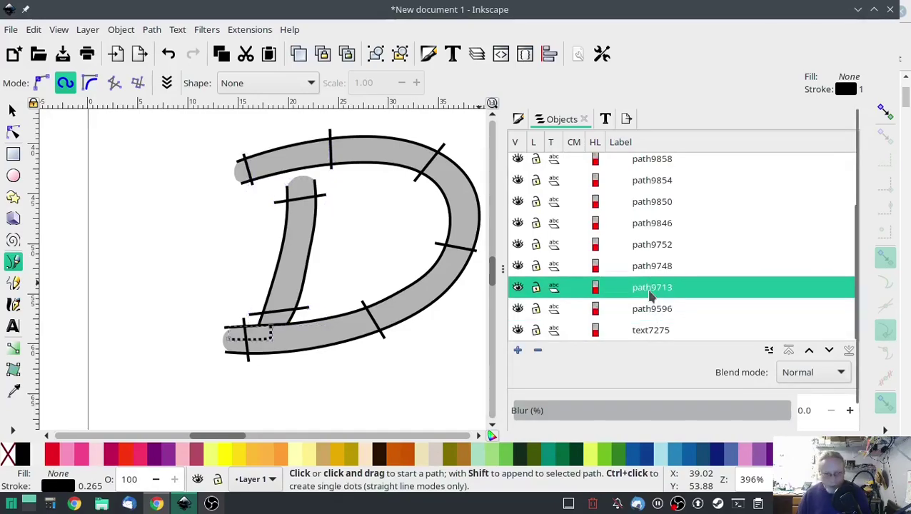
click(647, 266)
scroll(681, 292, up, 3)
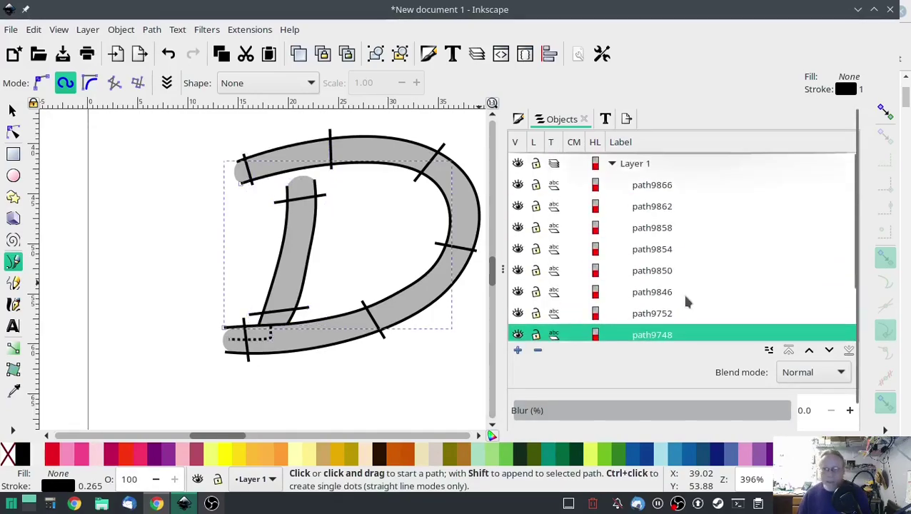
shift+click(660, 191)
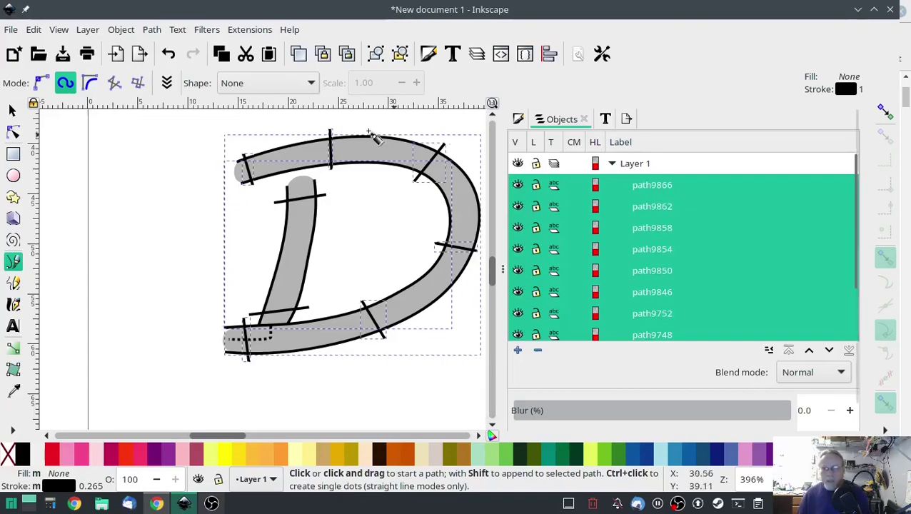
click(156, 30)
click(154, 220)
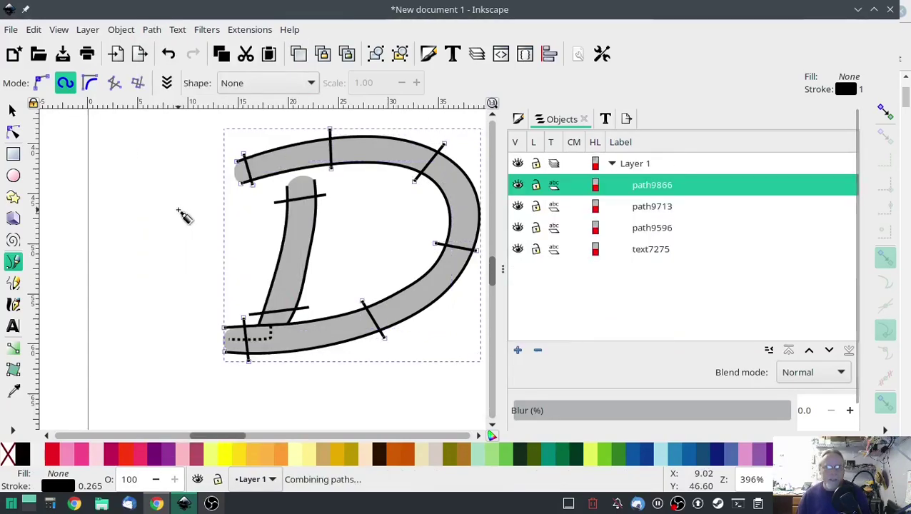
- Enable the custom satin column in the Ink/Stitch Params of the D's combined bowl path and apply it
click(243, 30)
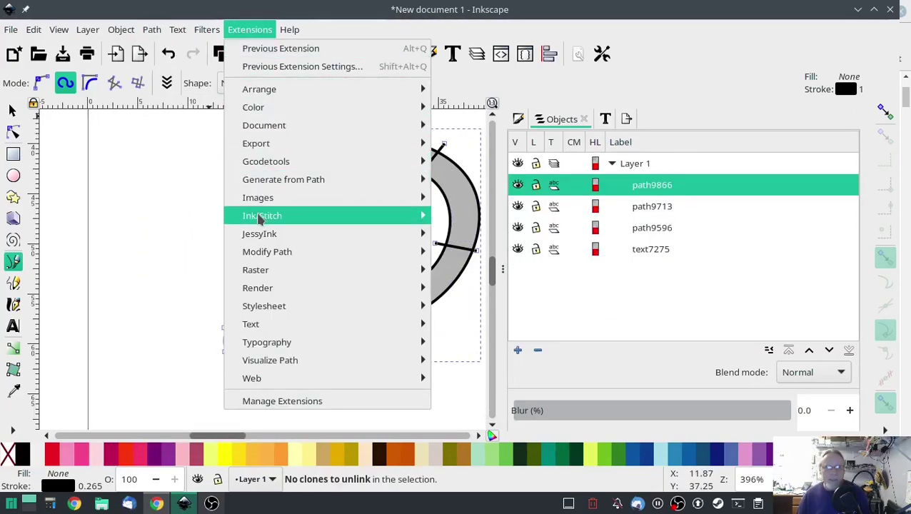
mouse_move(261, 218)
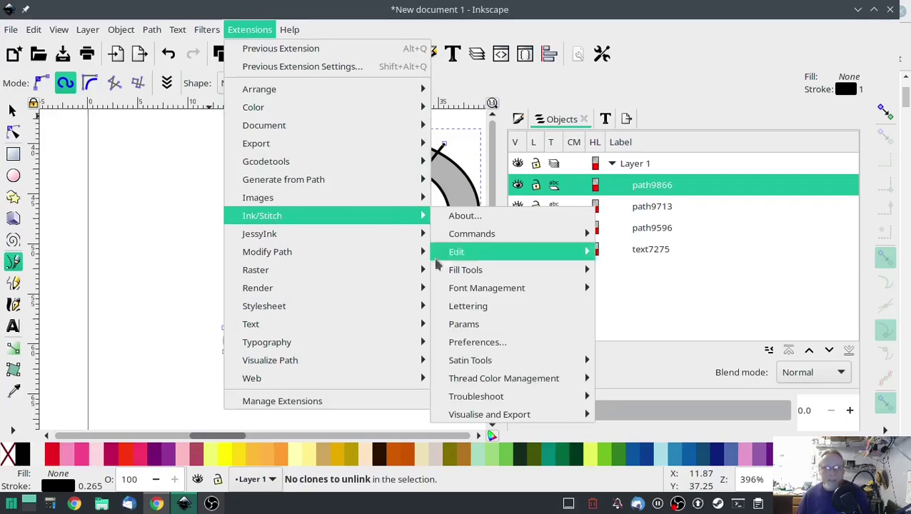
click(483, 324)
click(120, 38)
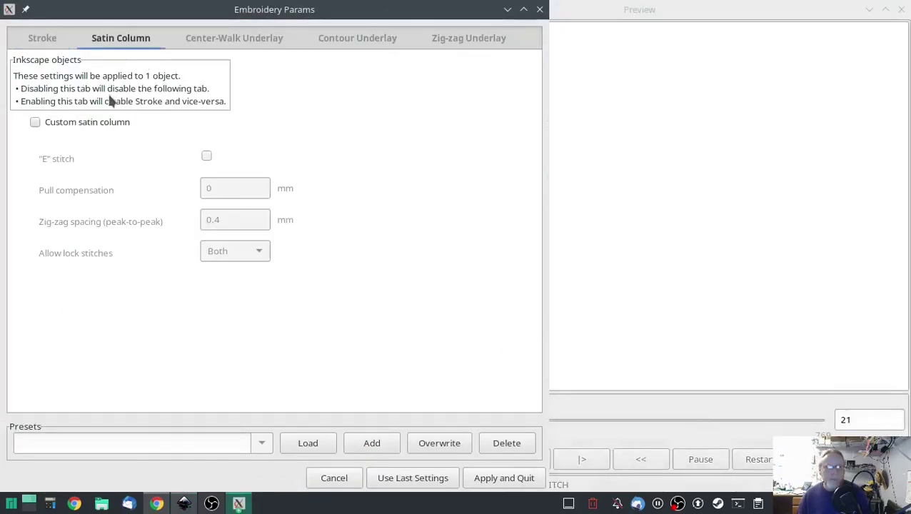
click(35, 122)
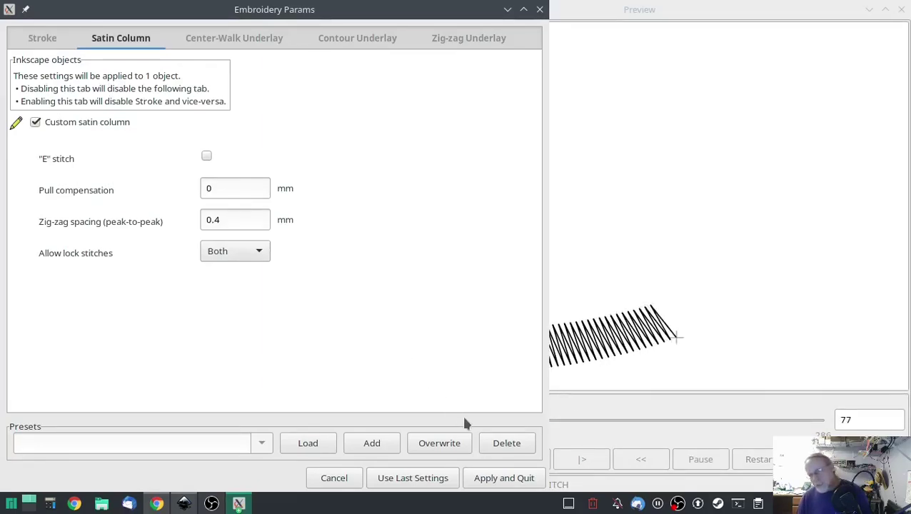
click(504, 478)
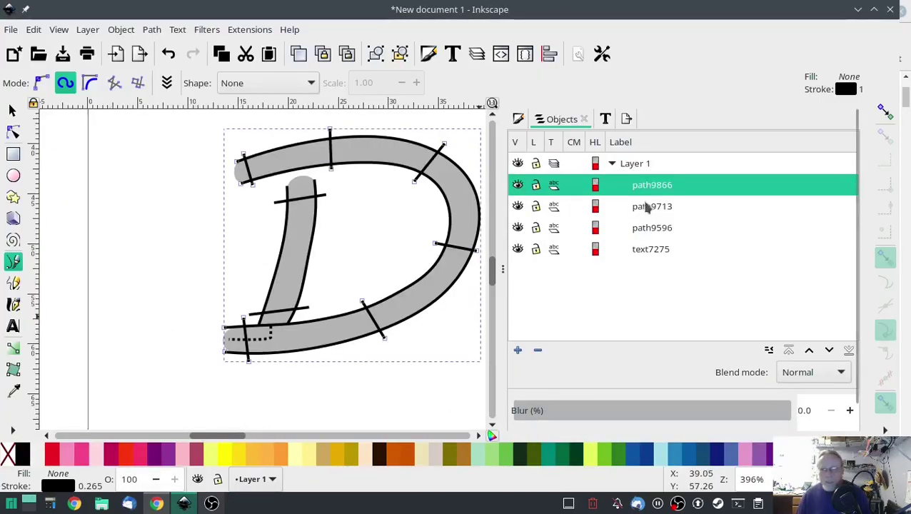
- Group the D's bowl satin, stem satin and dotted connecting path together
click(653, 230)
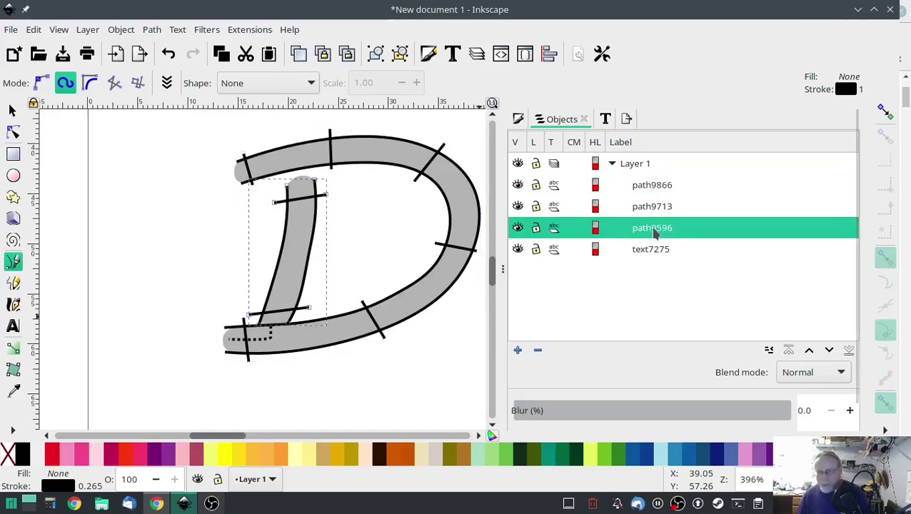
shift+click(652, 187)
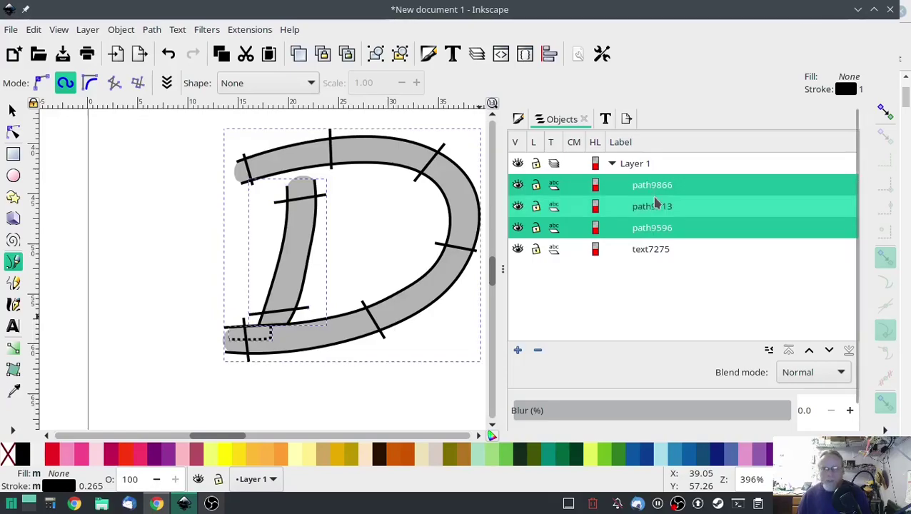
right_click(650, 198)
click(684, 333)
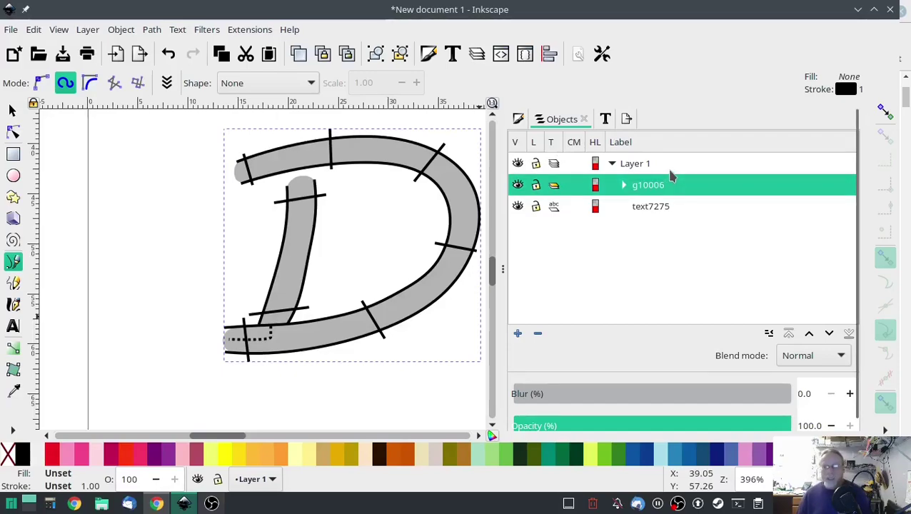
- Run the Ink/Stitch simulator on the grouped D at 32 stitches/sec to check the sewing order, and close it
click(246, 29)
mouse_move(329, 225)
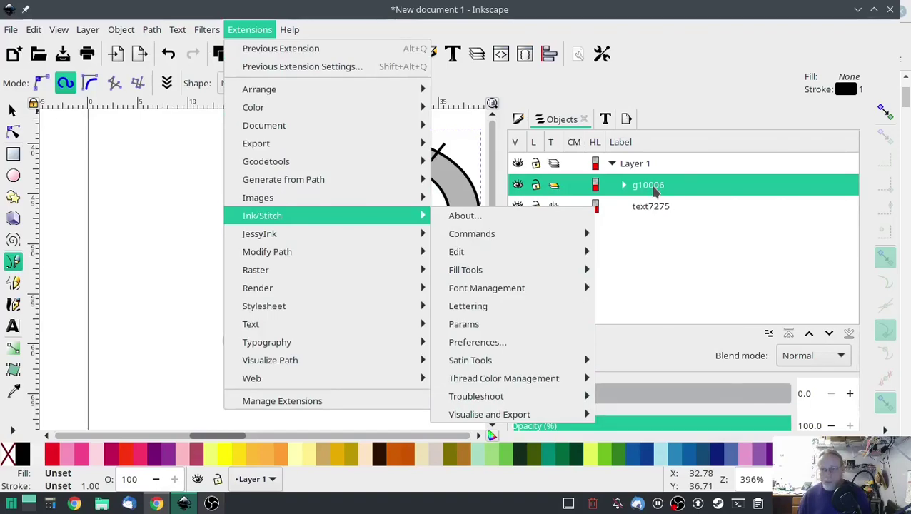
mouse_move(528, 416)
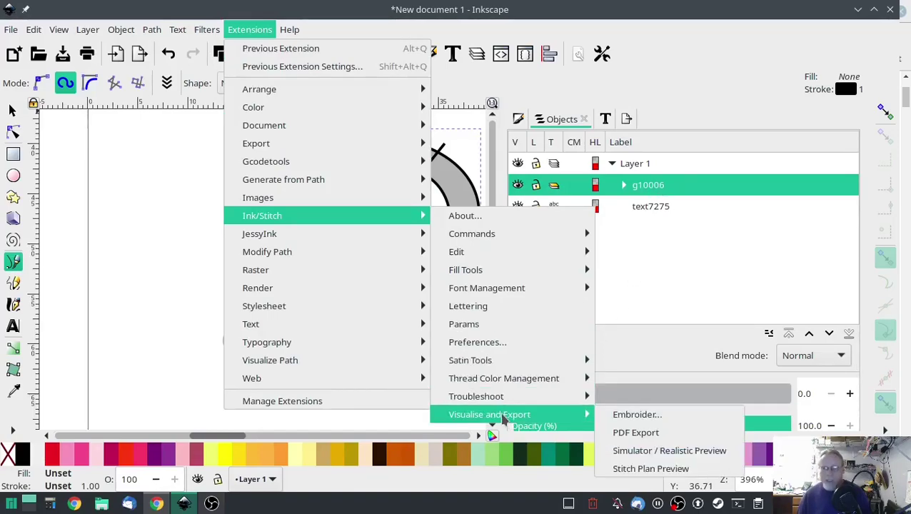
click(647, 452)
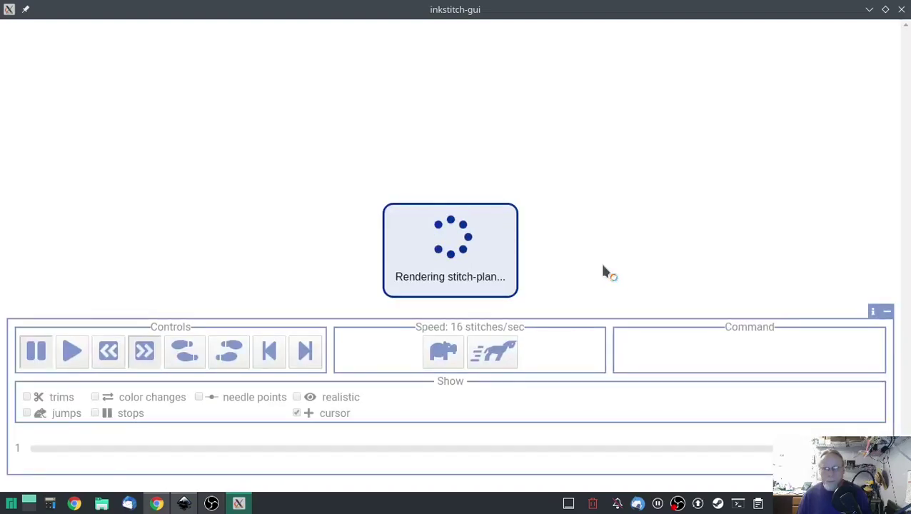
click(497, 352)
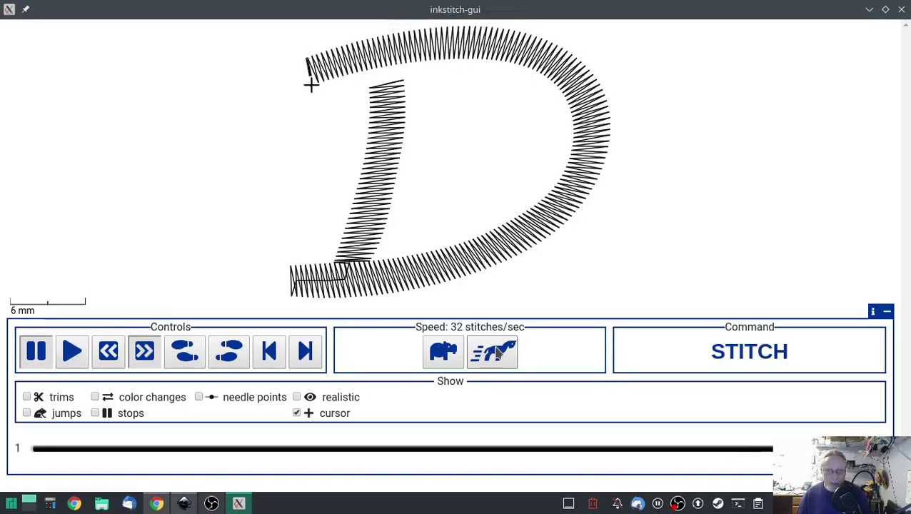
click(902, 9)
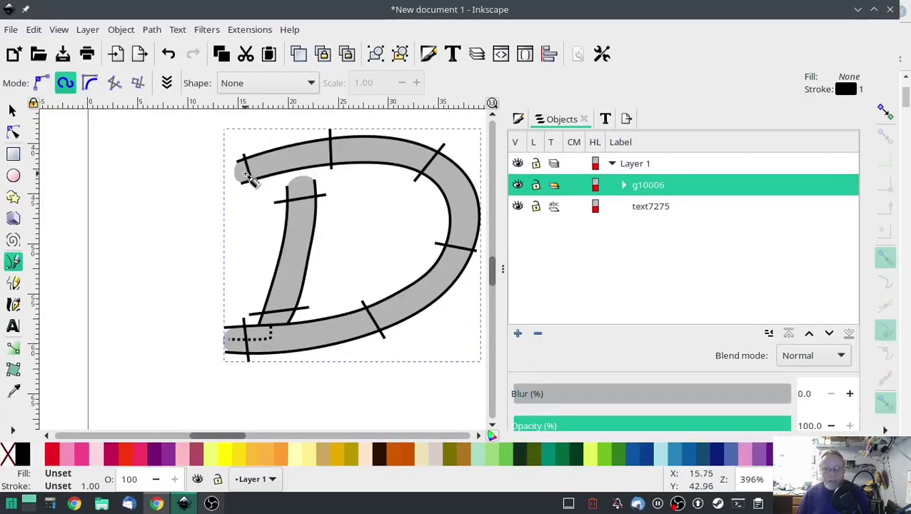
- Attach the Ink/Stitch command "Trim thread after sewing this object" to the D's bowl path inside the group
click(624, 185)
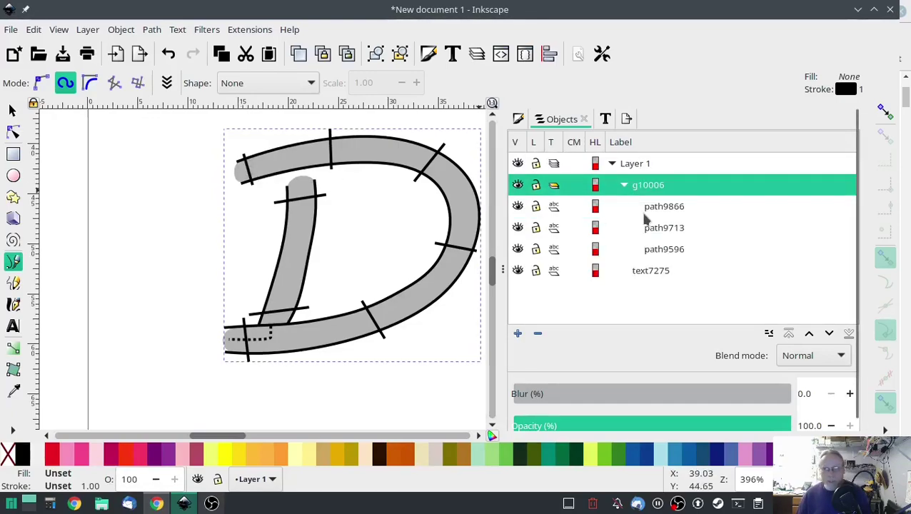
click(656, 206)
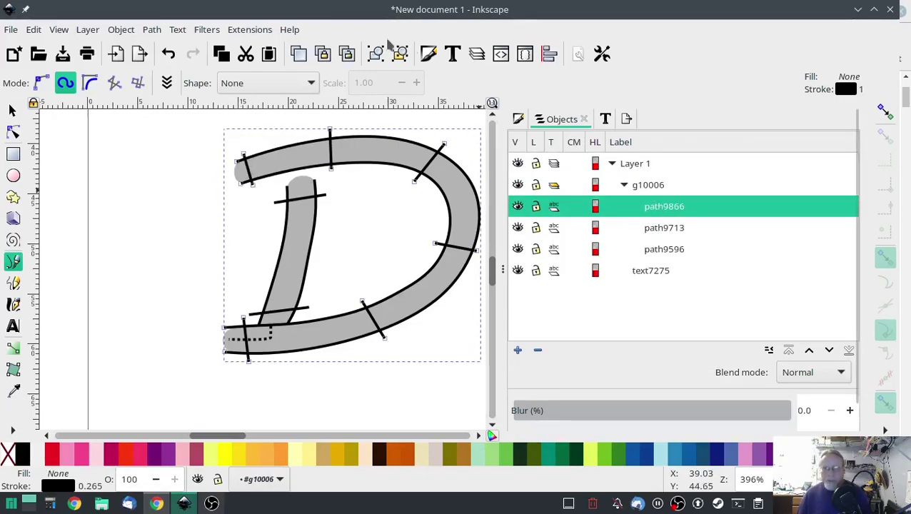
click(250, 29)
mouse_move(290, 214)
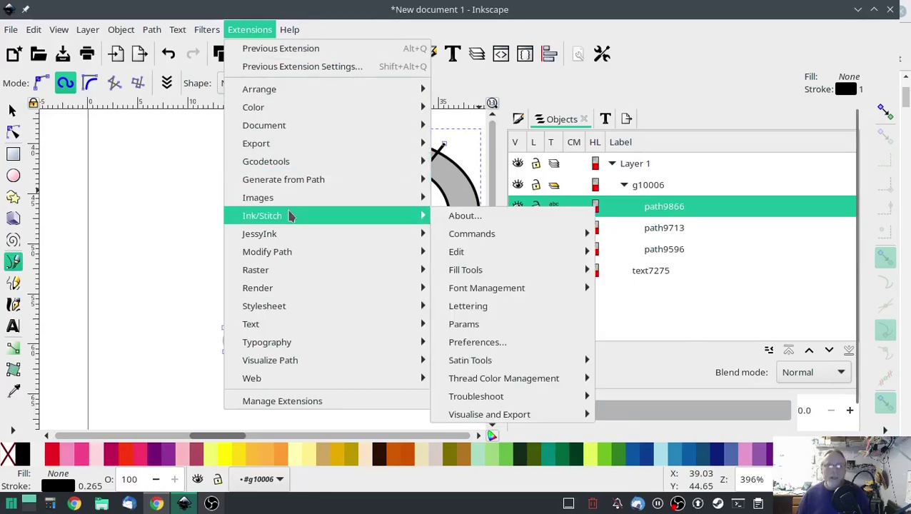
mouse_move(475, 232)
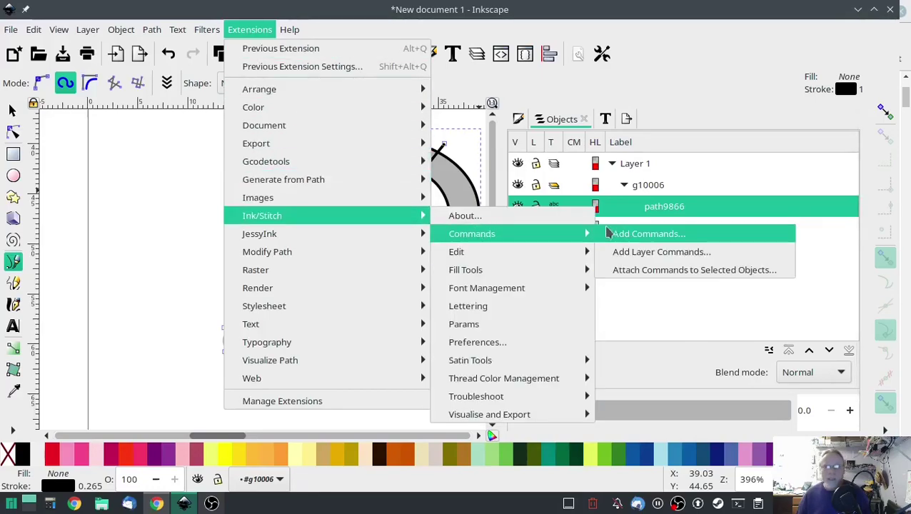
click(667, 271)
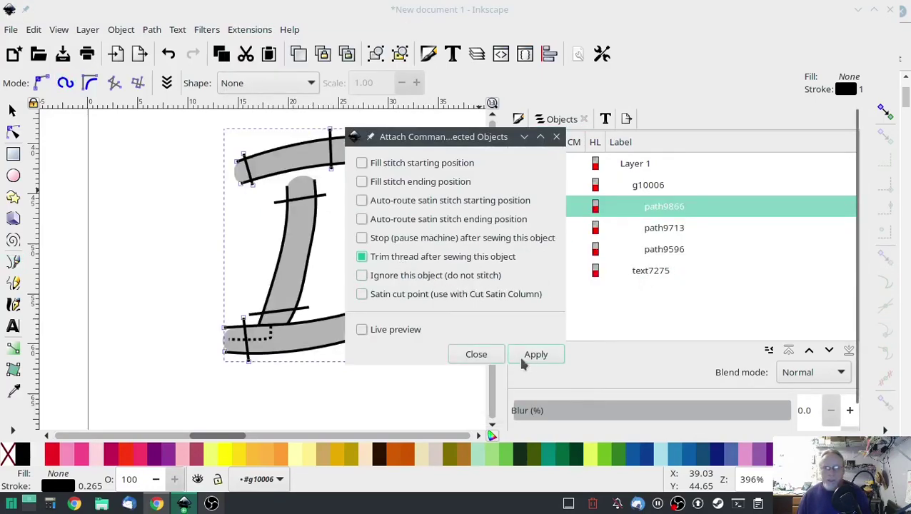
click(534, 354)
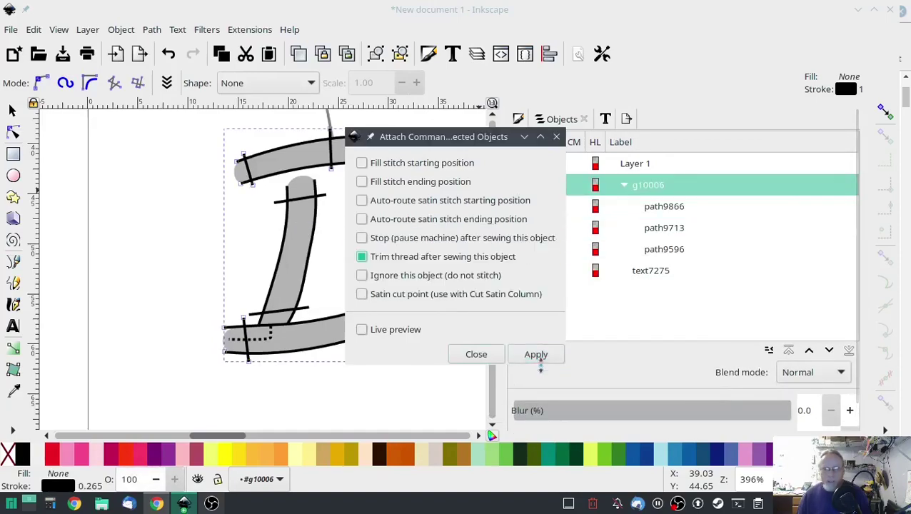
click(474, 356)
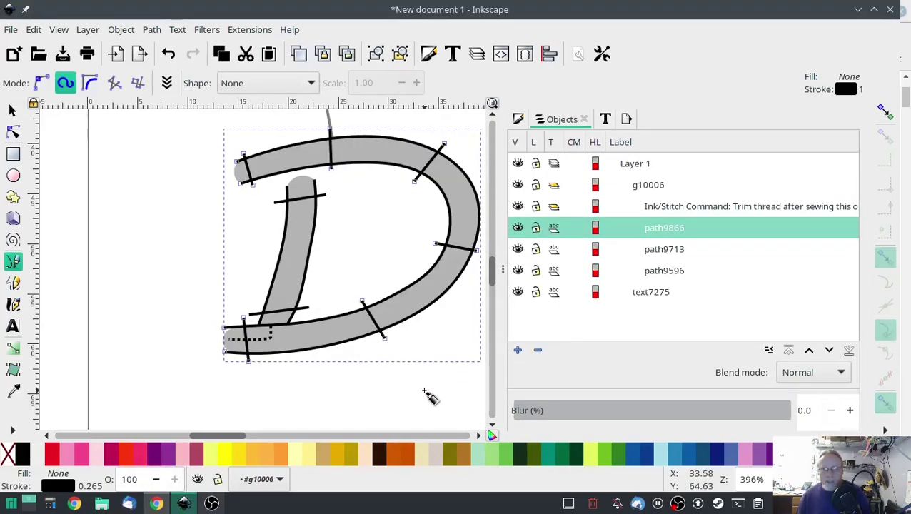
- Draw two rails about 10.5 mm long along the upper and lower edges of the left half of the T's crossbar
drag(352, 395, 78, 393)
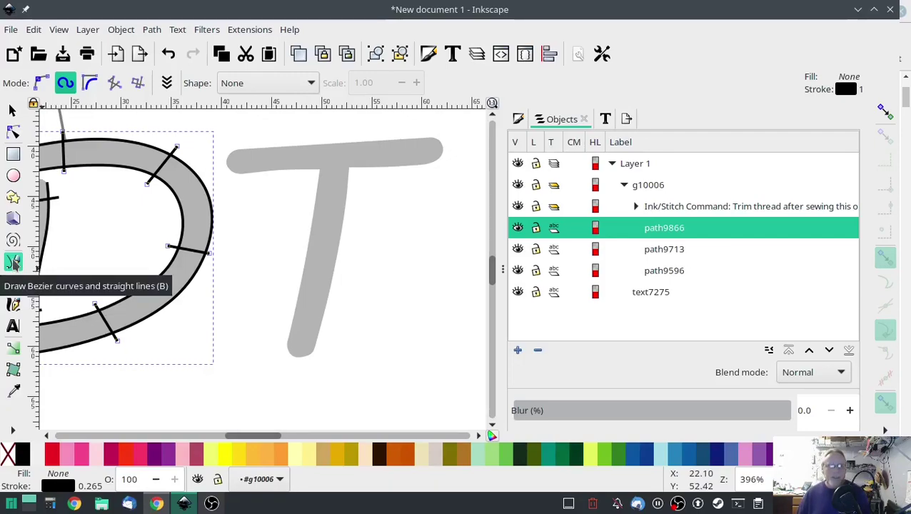
key(minus)
click(212, 228)
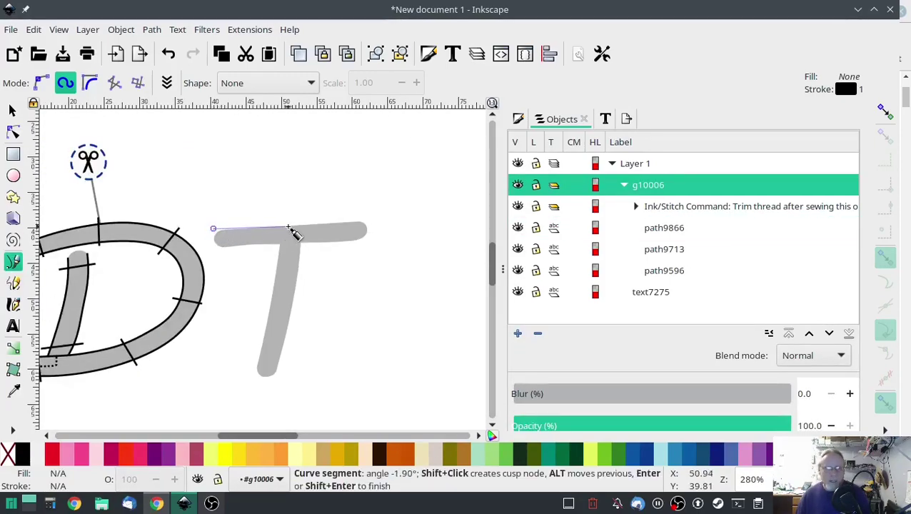
double_click(289, 227)
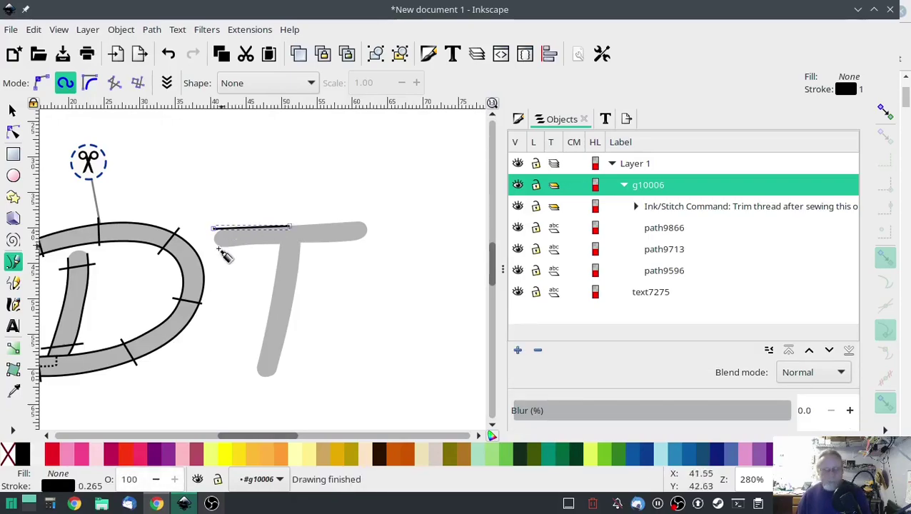
click(213, 249)
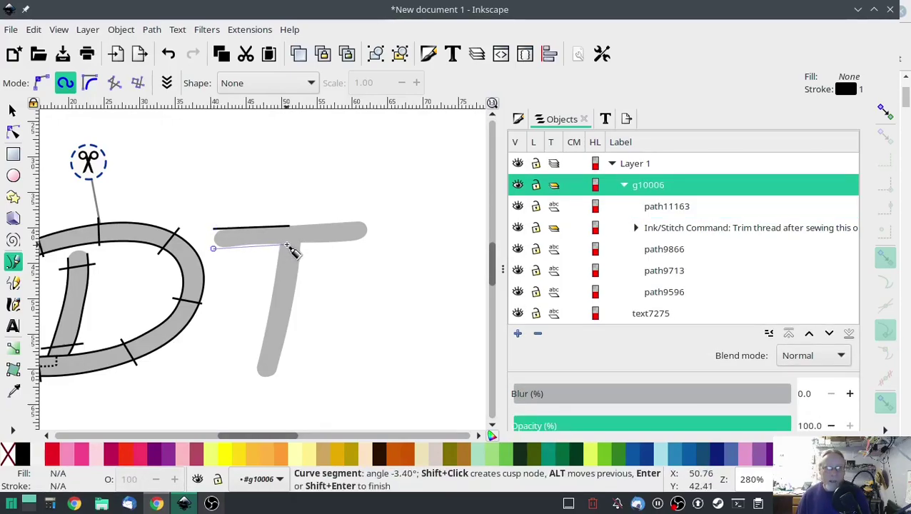
double_click(287, 246)
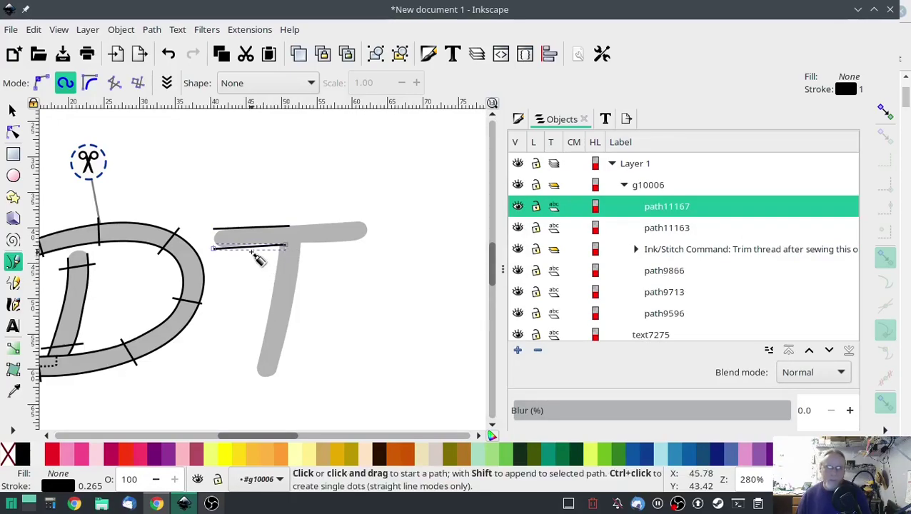
- Combine the two rails of the crossbar's left half into one path
click(12, 109)
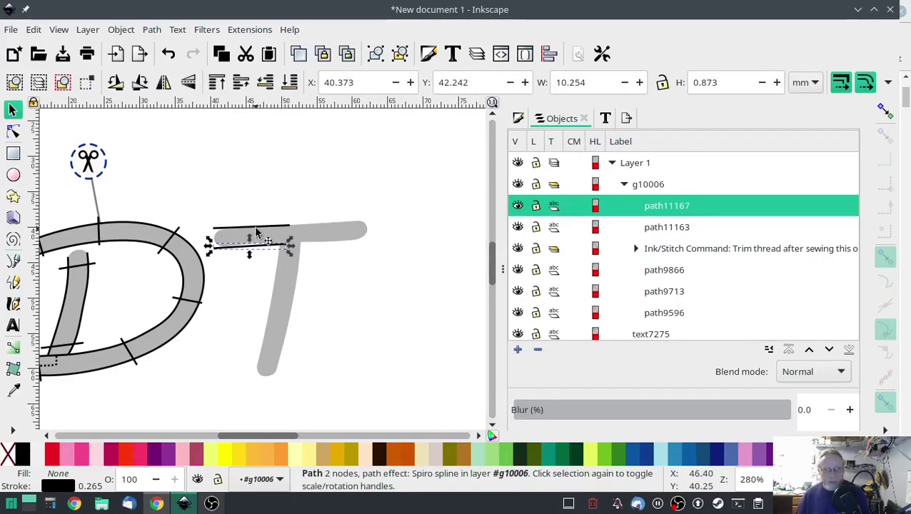
shift+click(256, 233)
click(151, 30)
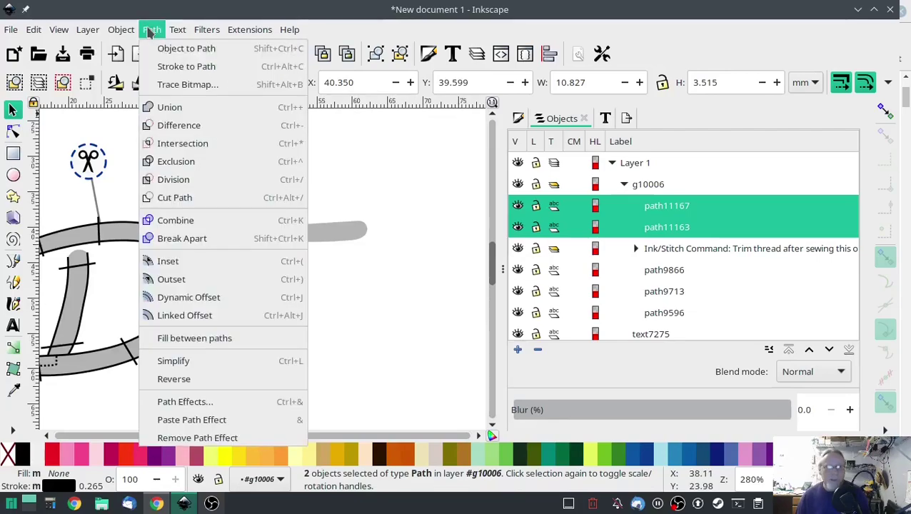
click(173, 221)
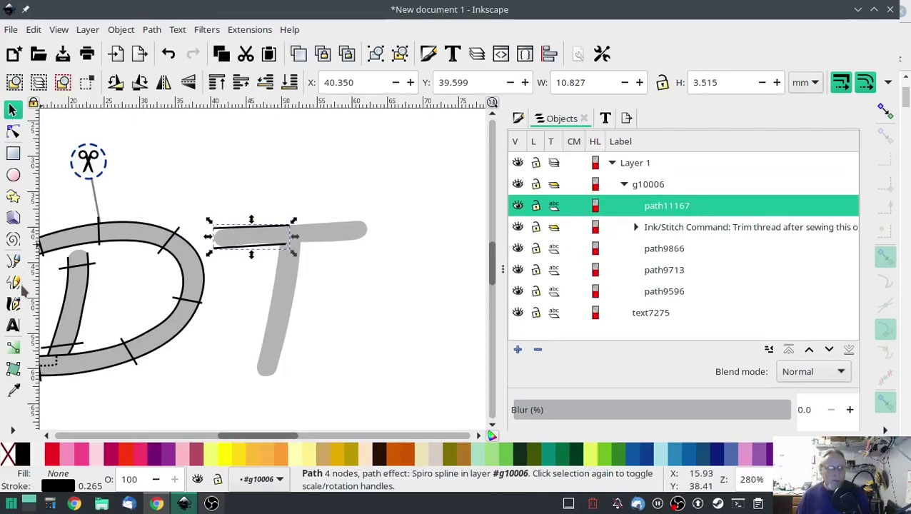
- Draw a connecting path along the middle of the T's crossbar from the stem junction to the right end and give it a dotted stroke
click(13, 261)
click(285, 235)
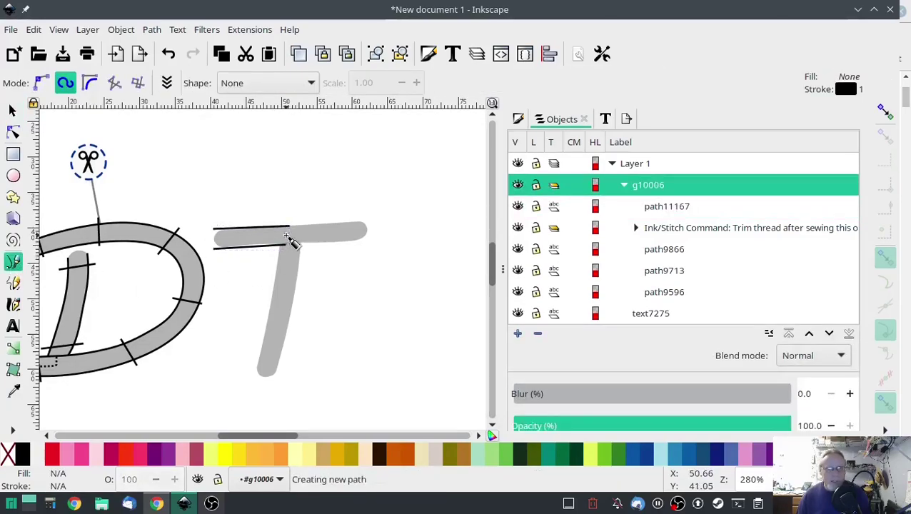
double_click(366, 229)
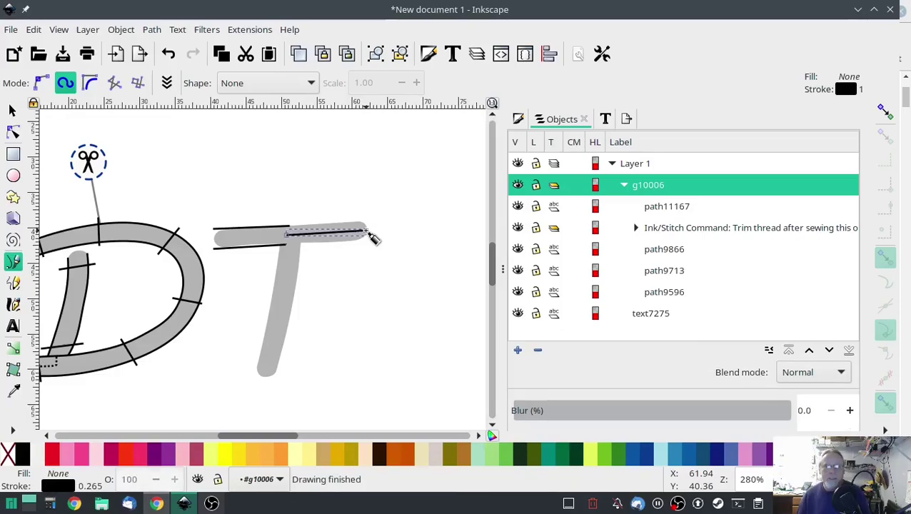
click(519, 119)
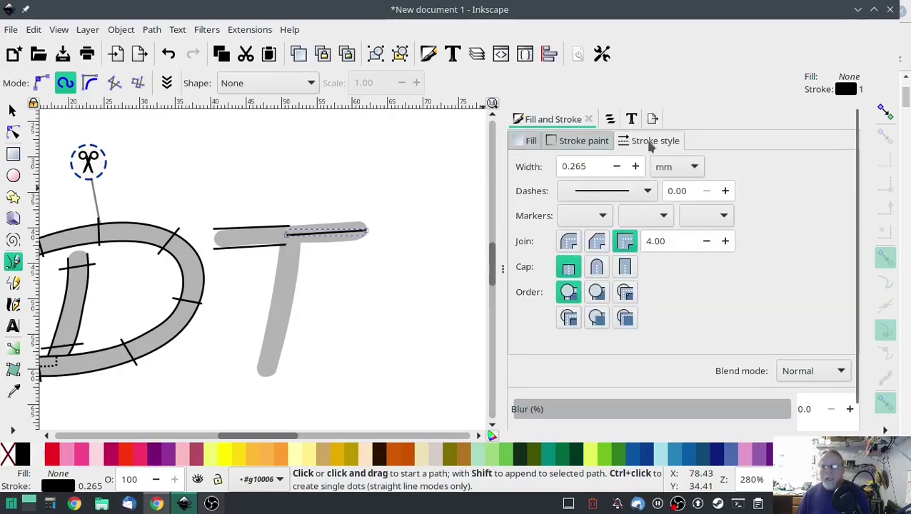
click(632, 190)
click(620, 211)
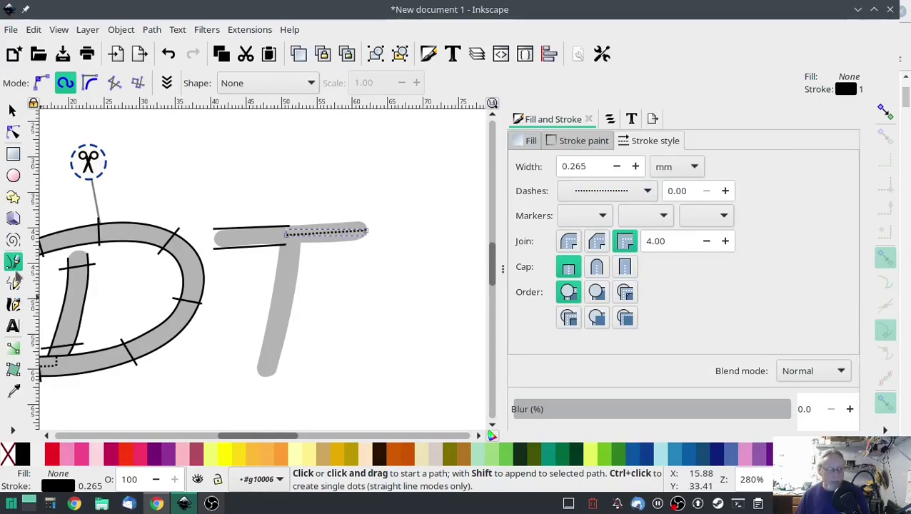
- Draw two rails about 11 mm long along the upper and lower edges of the right half of the T's crossbar
click(366, 222)
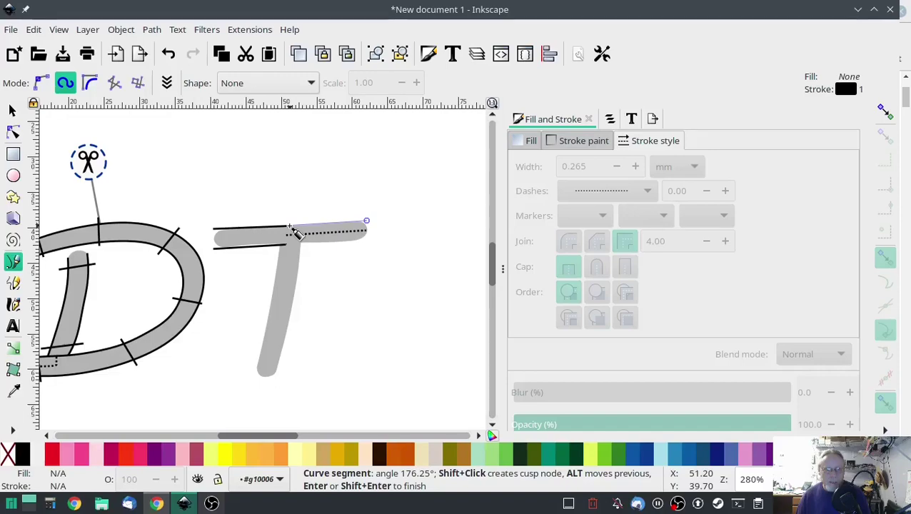
key(Return)
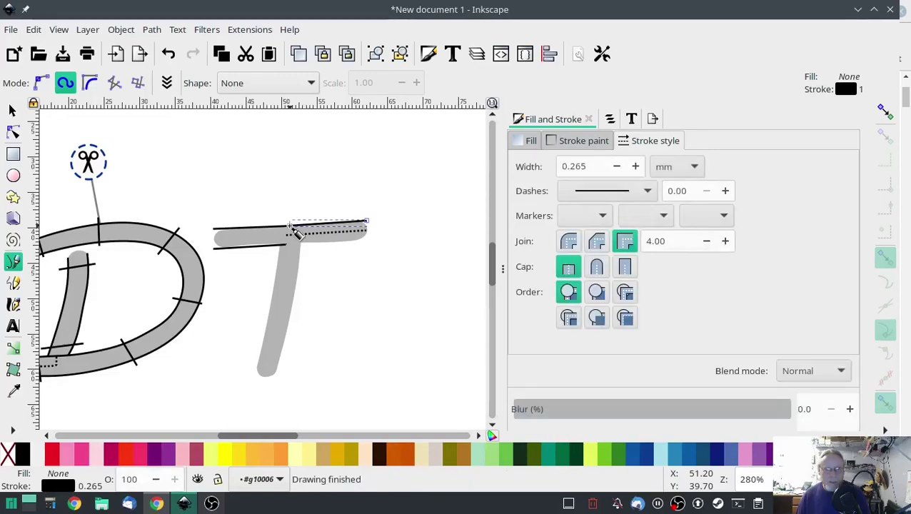
click(364, 241)
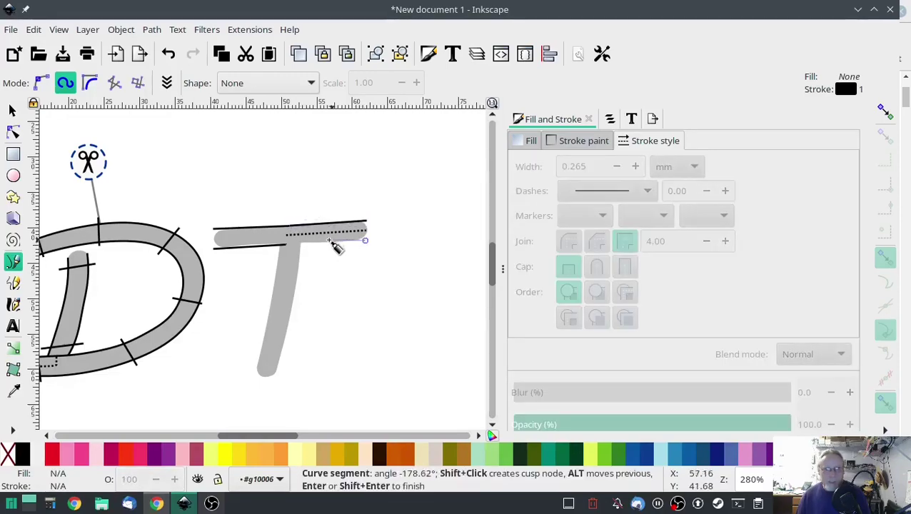
double_click(289, 247)
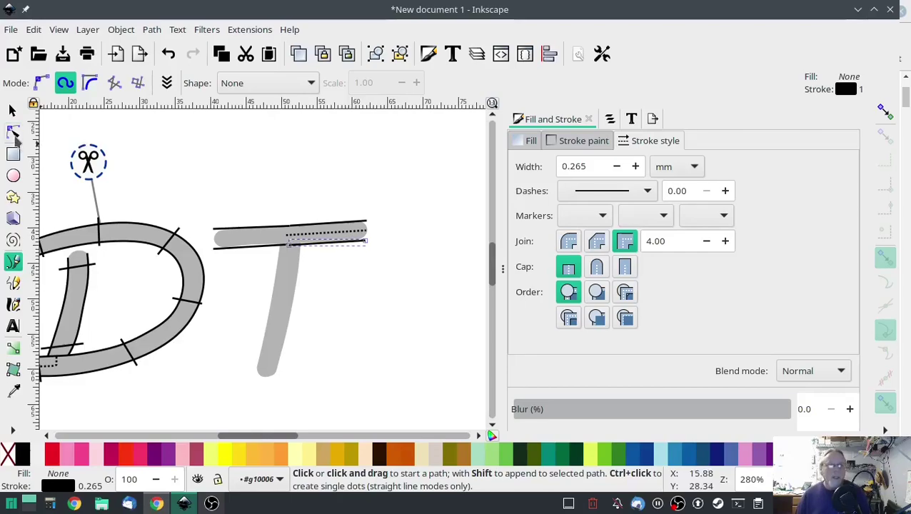
- Combine the two rails of the crossbar's right half into one path
click(608, 119)
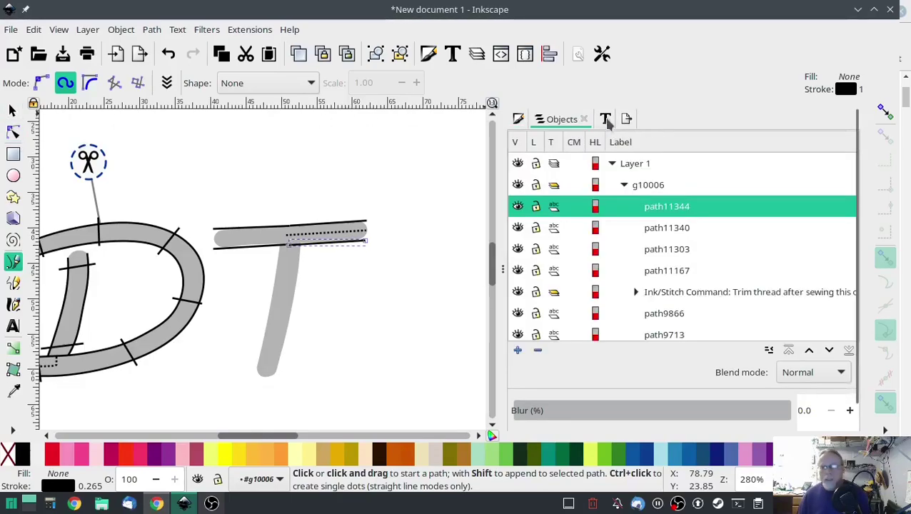
click(671, 228)
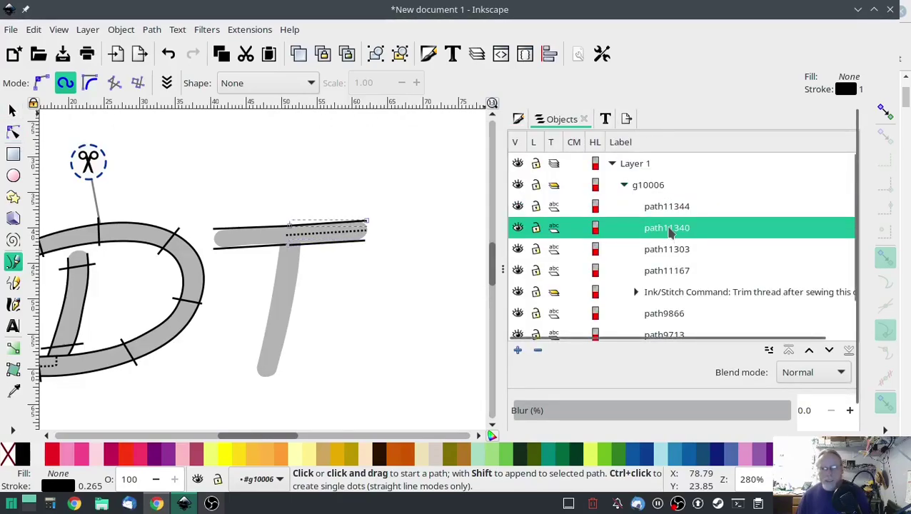
shift+click(671, 209)
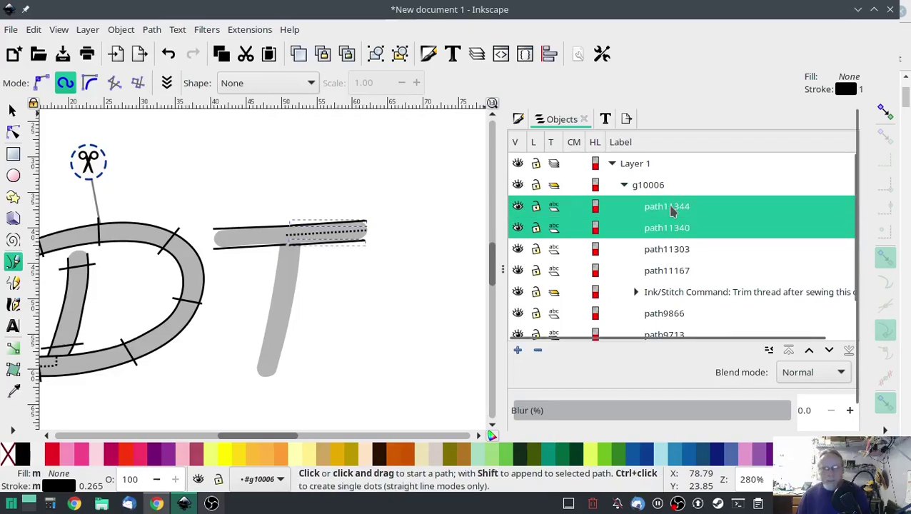
click(158, 30)
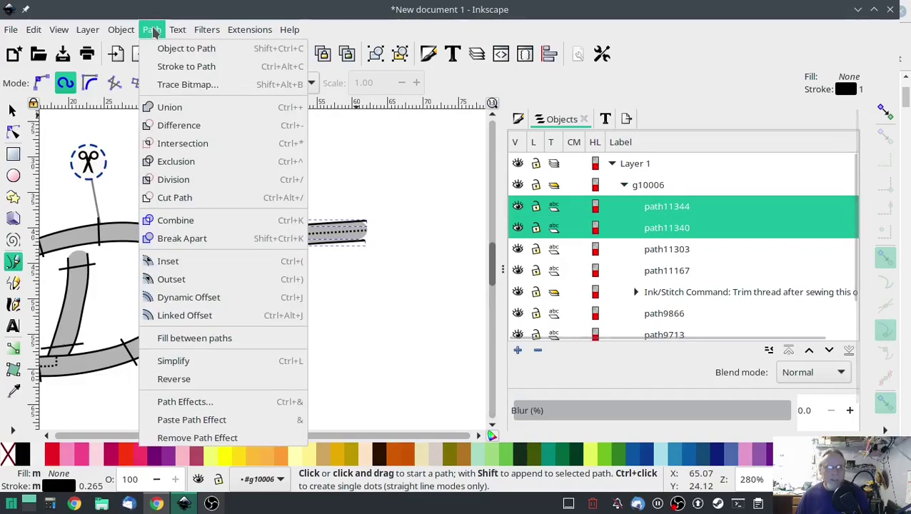
click(204, 222)
- Enable Custom satin column in the Ink/Stitch parameters of the crossbar's right half and apply it
click(251, 30)
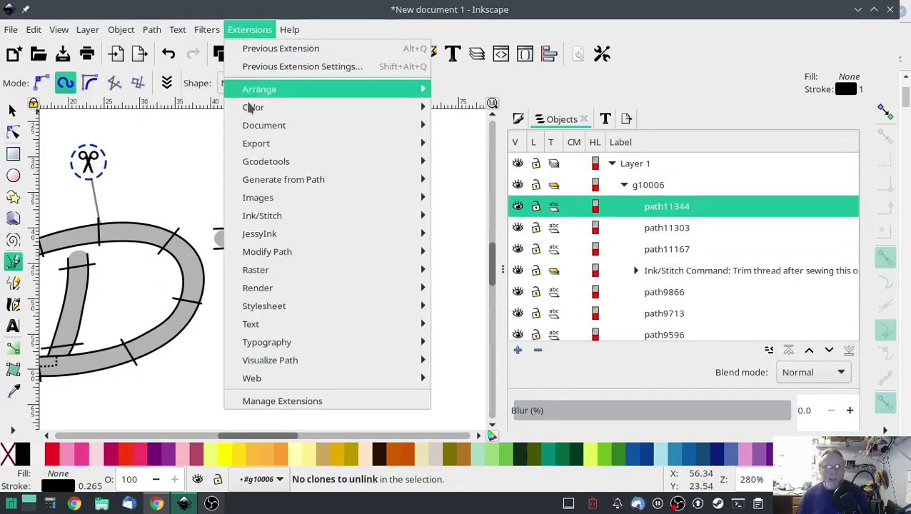
mouse_move(286, 215)
click(463, 324)
click(121, 38)
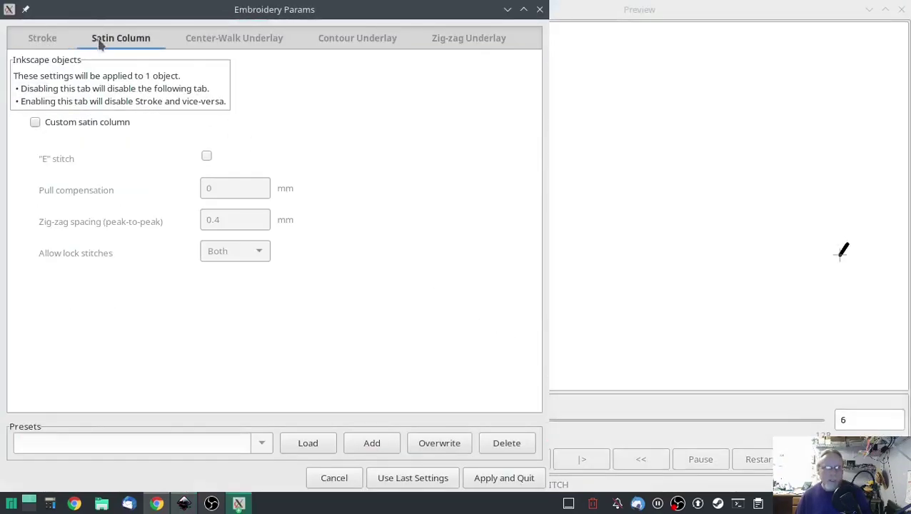
click(35, 121)
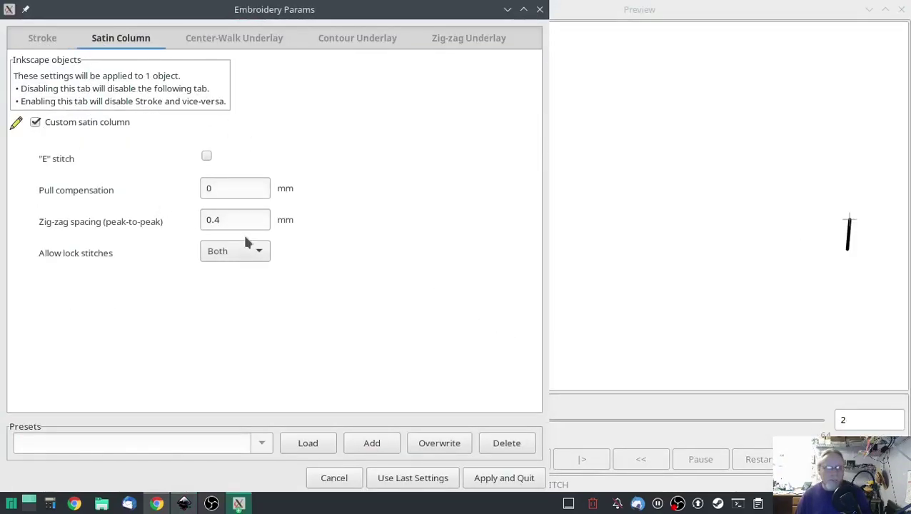
click(503, 478)
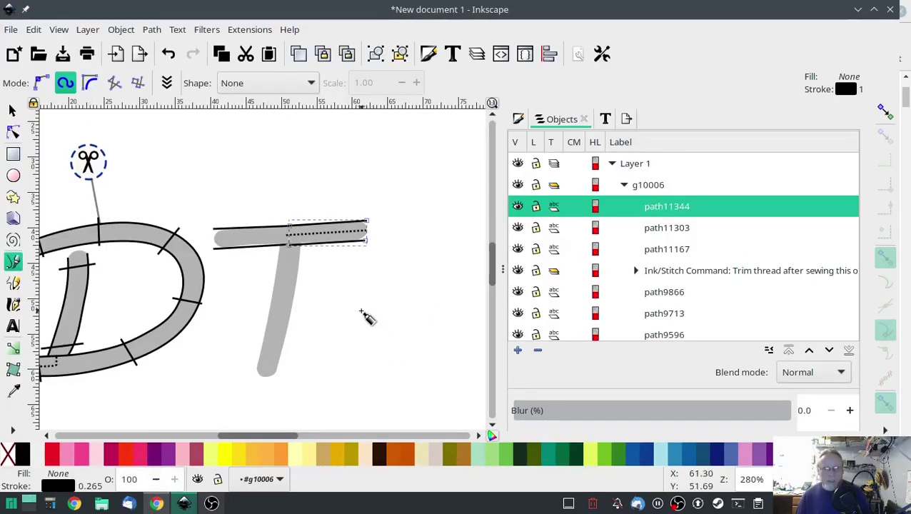
- Draw two curved three-node rails about 19 mm tall down both edges of the T's stem, starting just below the crossbar
click(282, 246)
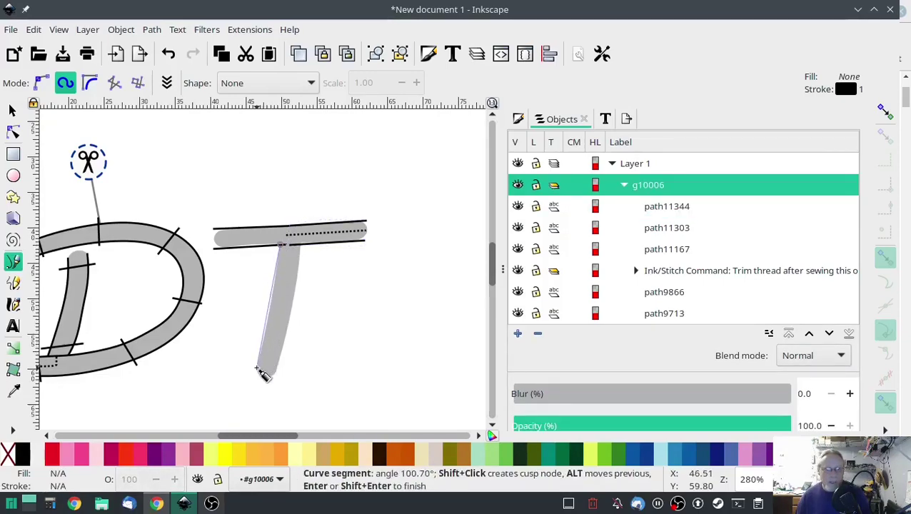
click(270, 310)
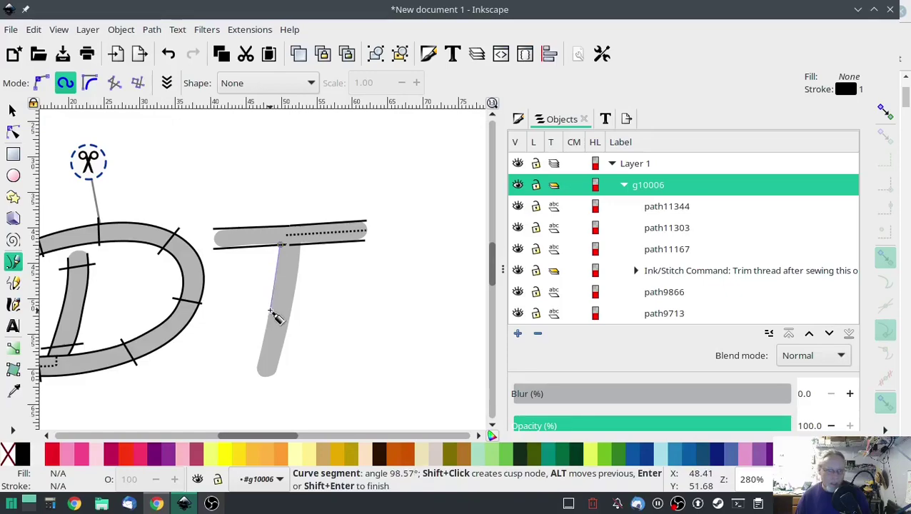
double_click(253, 378)
click(300, 247)
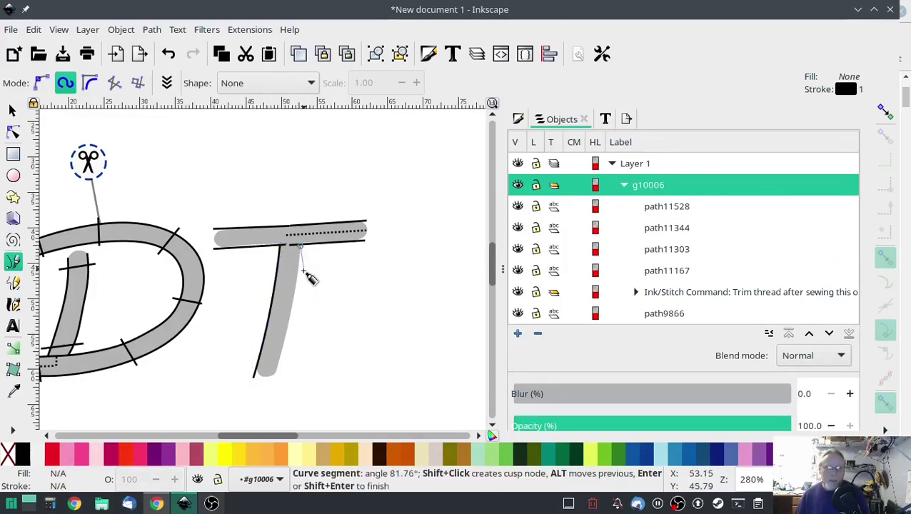
click(290, 314)
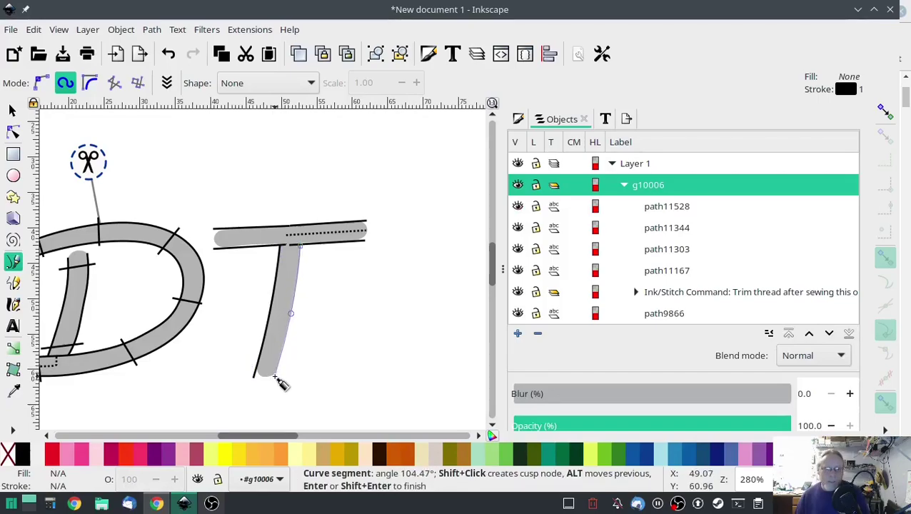
double_click(274, 379)
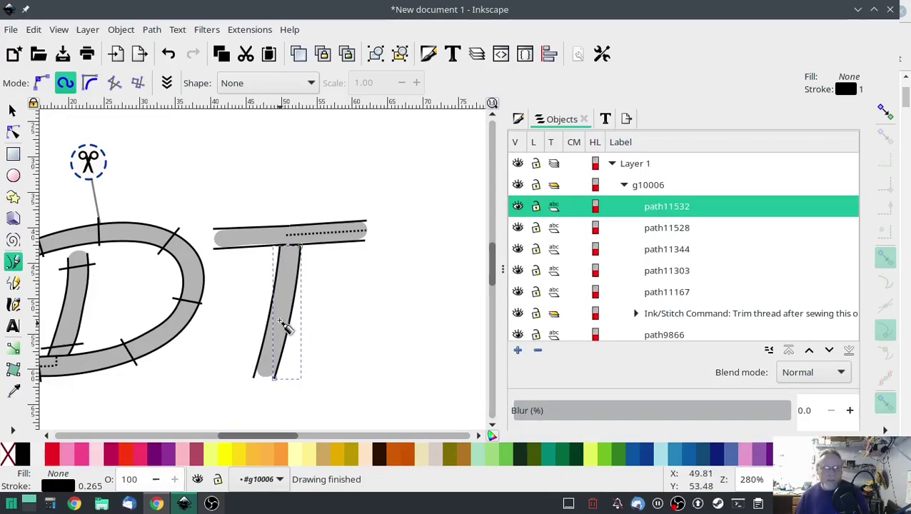
- Combine the two rails of the T's stem into one path
click(12, 109)
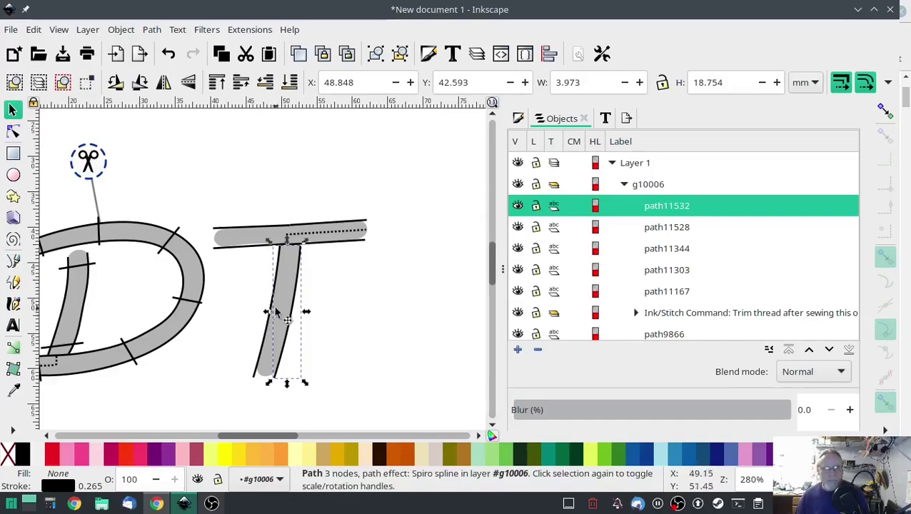
shift+click(262, 351)
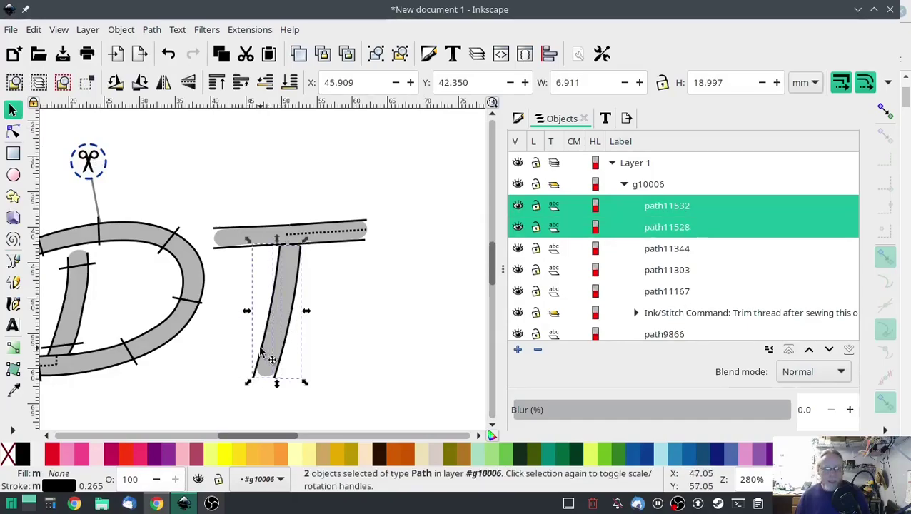
click(148, 31)
click(179, 218)
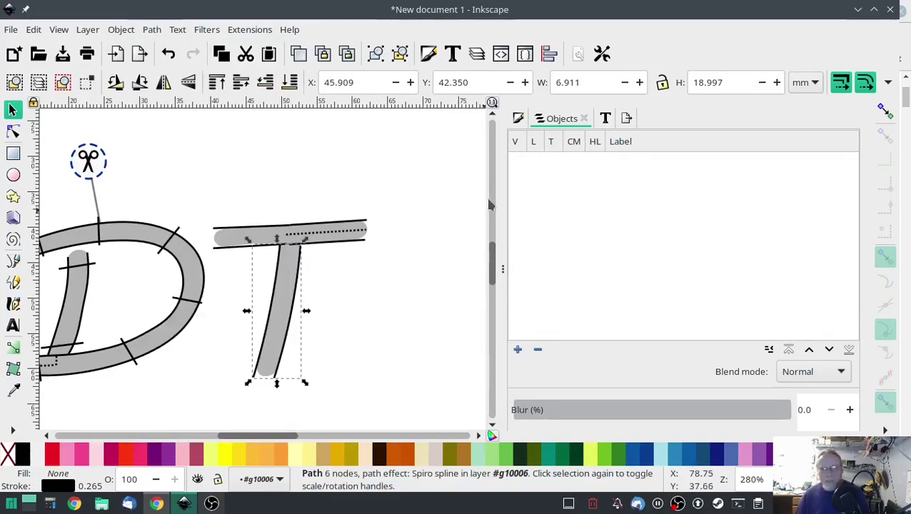
- Turn the T's stem path into a custom satin column through its Ink/Stitch parameters
click(244, 30)
mouse_move(289, 218)
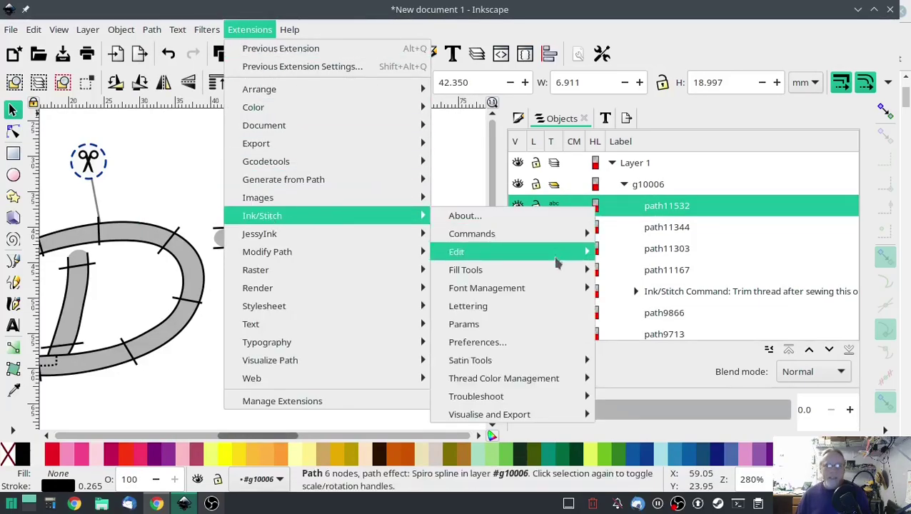
click(500, 324)
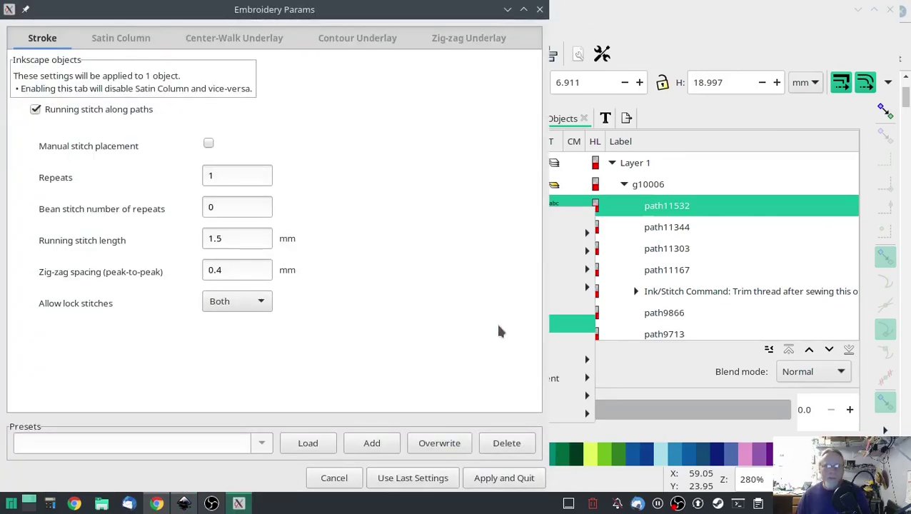
click(89, 39)
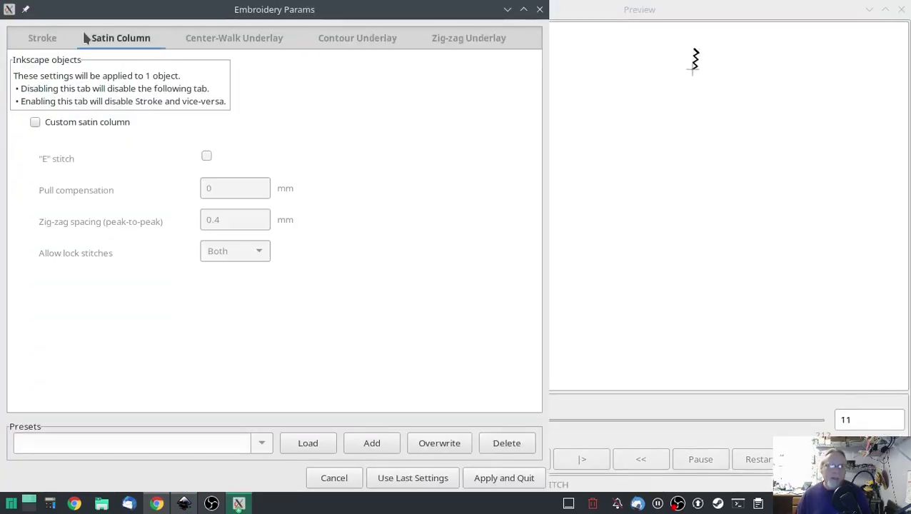
click(34, 123)
click(505, 480)
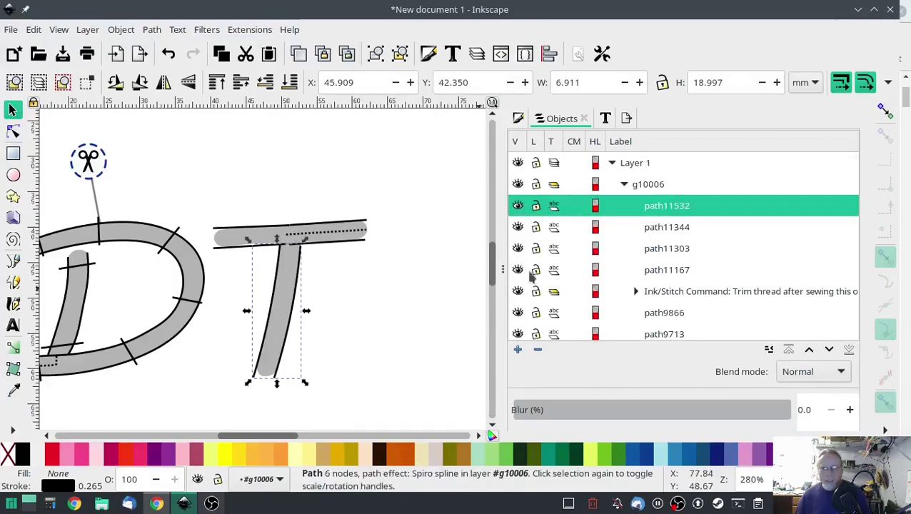
- Group the T's four paths, both crossbar halves, the connecting path and the stem, inside the existing lettering group
click(664, 272)
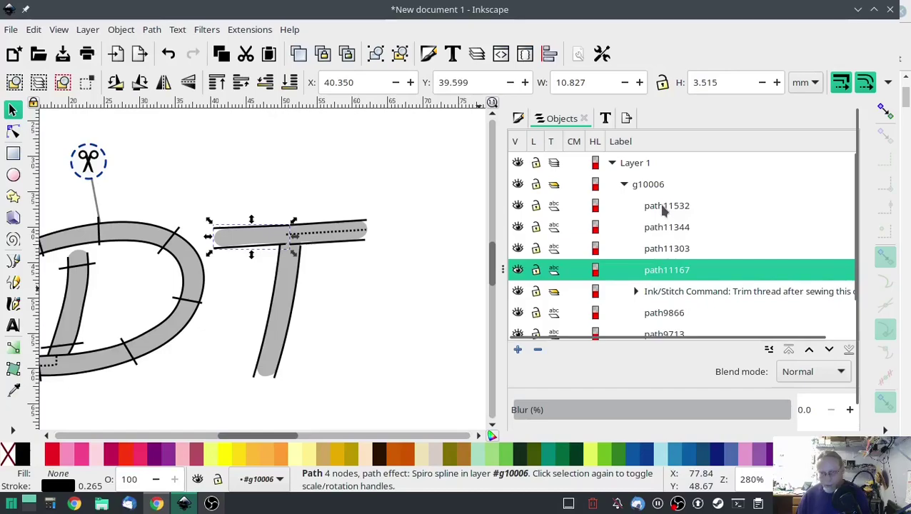
click(647, 184)
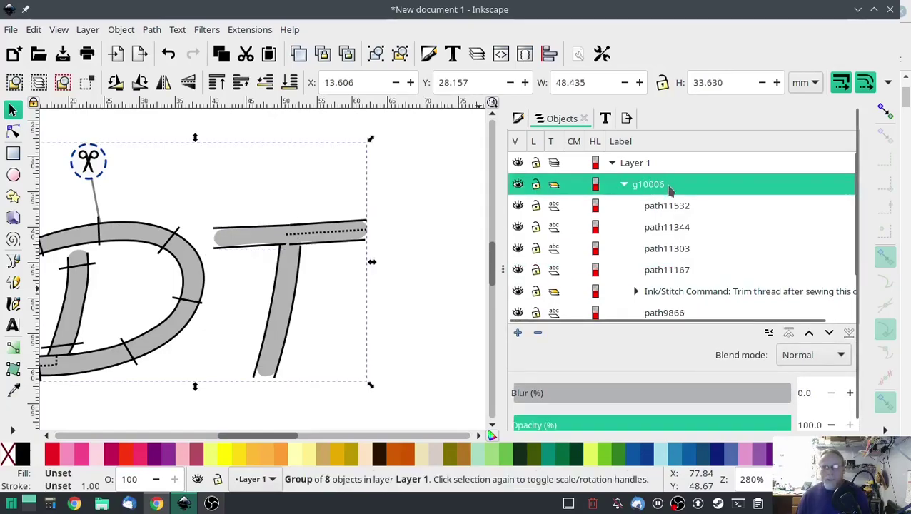
click(658, 275)
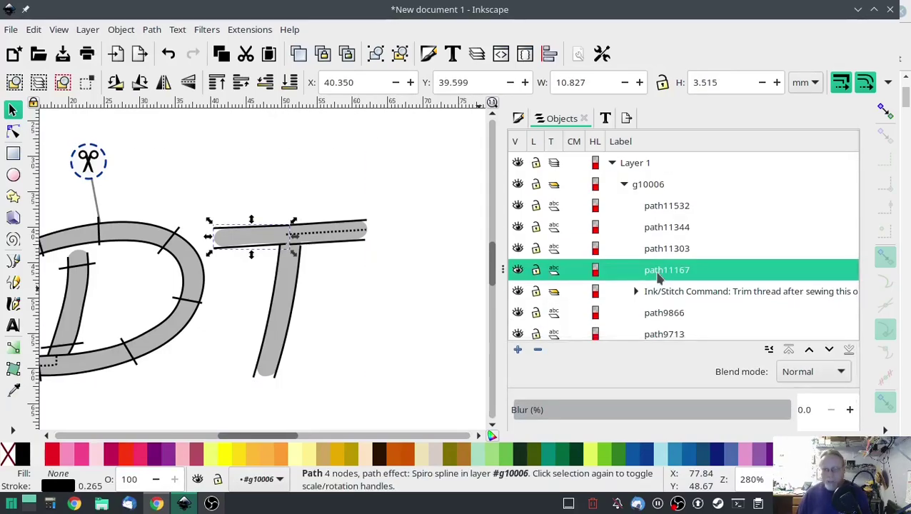
click(668, 251)
click(670, 227)
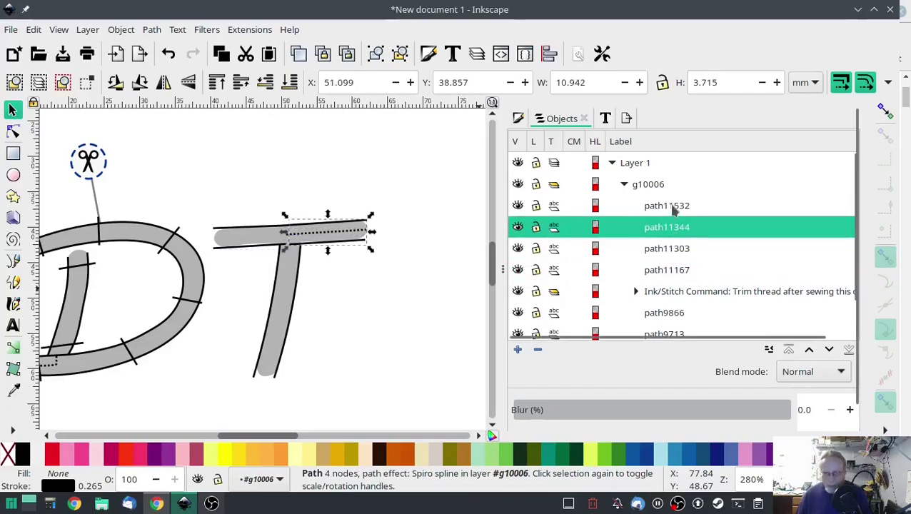
click(670, 207)
click(667, 270)
shift+click(664, 206)
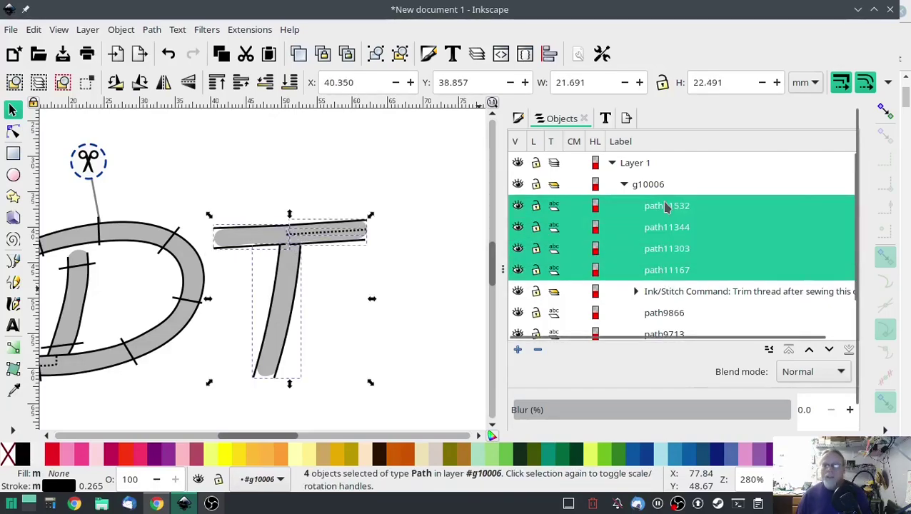
right_click(671, 278)
click(683, 329)
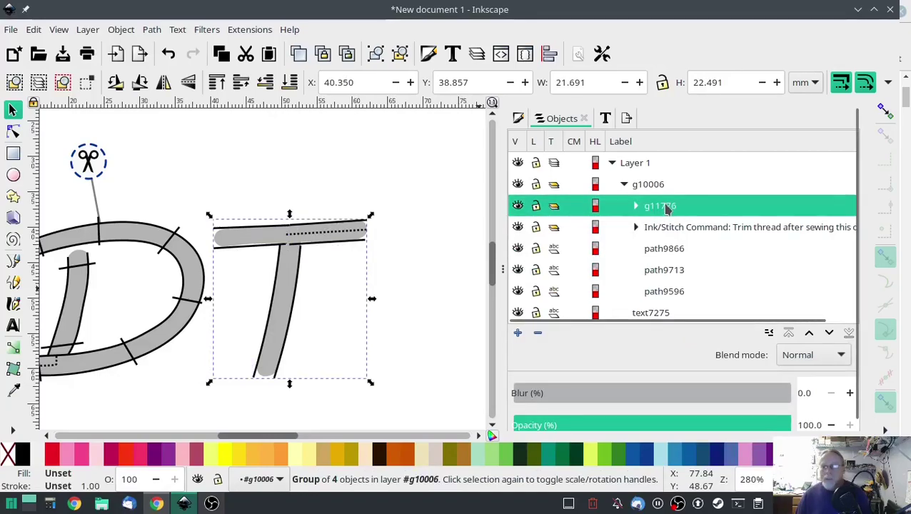
- Preview the T group's stitching in the Ink/Stitch Simulator / Realistic Preview at 128 stitches/sec
click(246, 30)
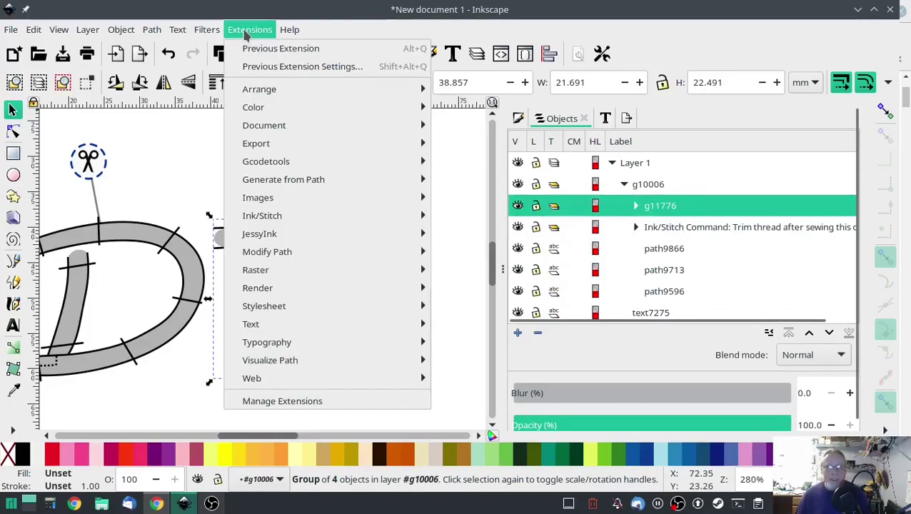
mouse_move(262, 216)
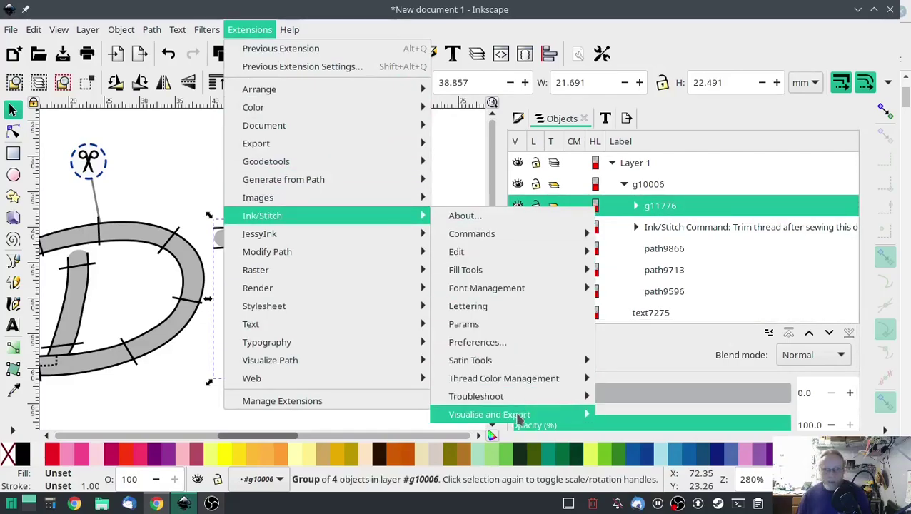
mouse_move(491, 415)
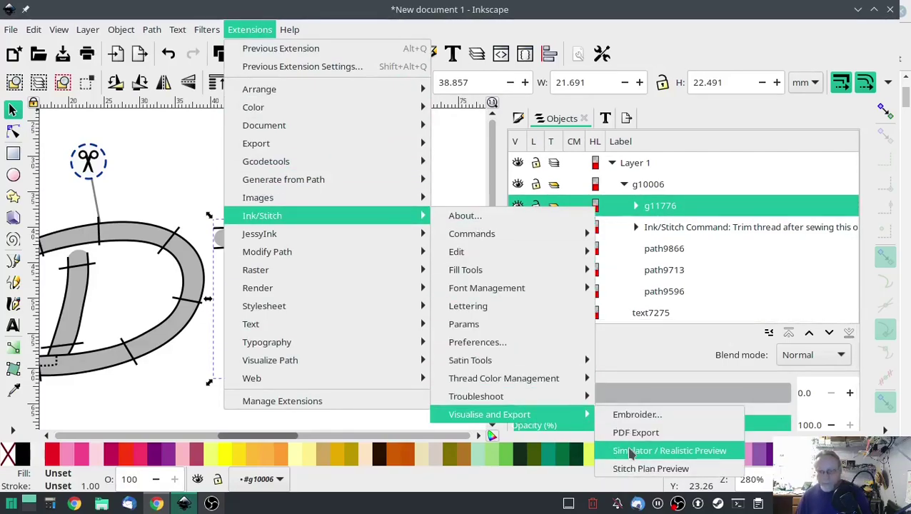
click(631, 452)
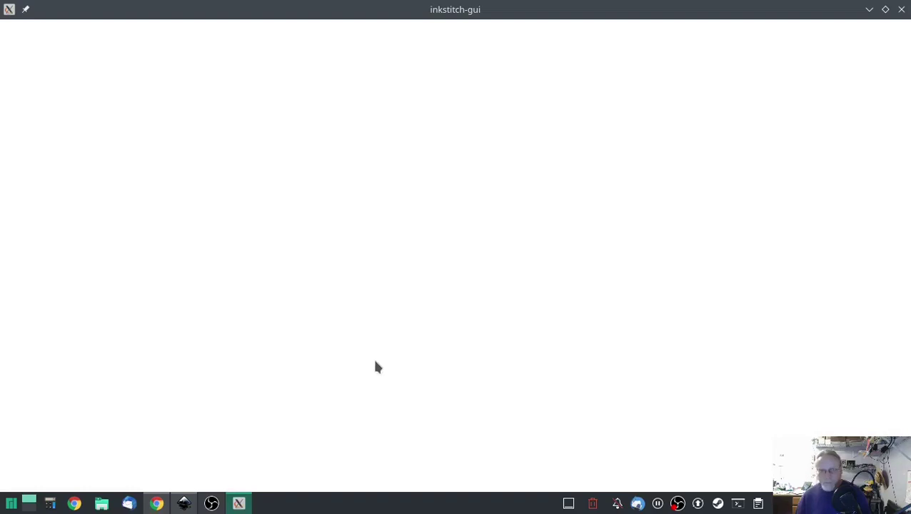
click(500, 353)
click(502, 355)
click(502, 355)
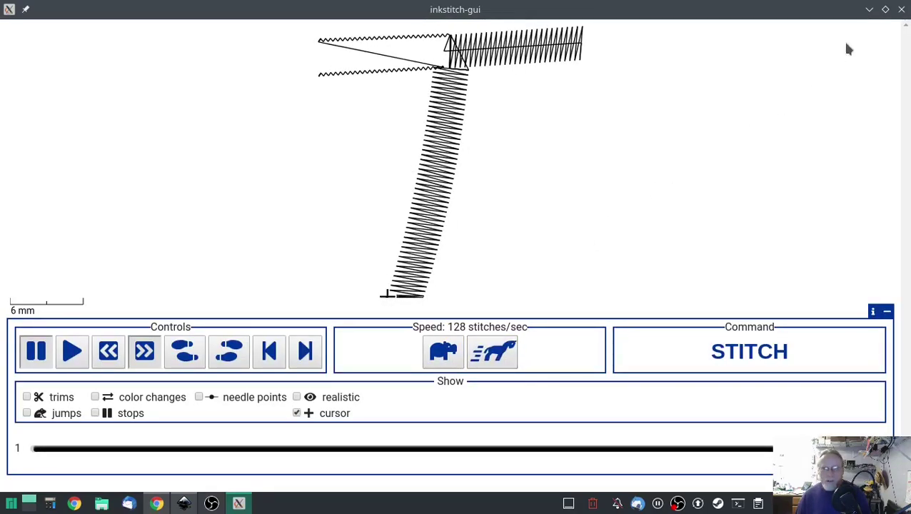
- Turn the left half of the T's crossbar into a custom satin column through its Ink/Stitch parameters
click(901, 10)
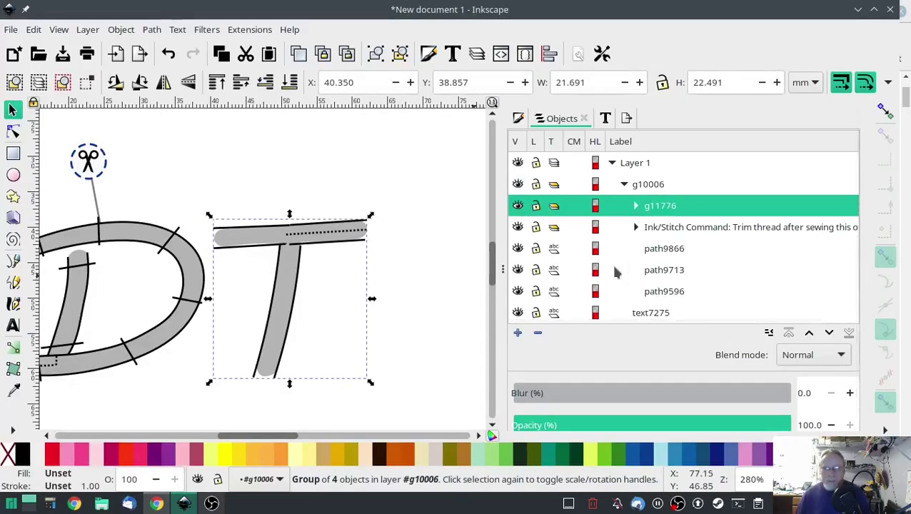
click(634, 206)
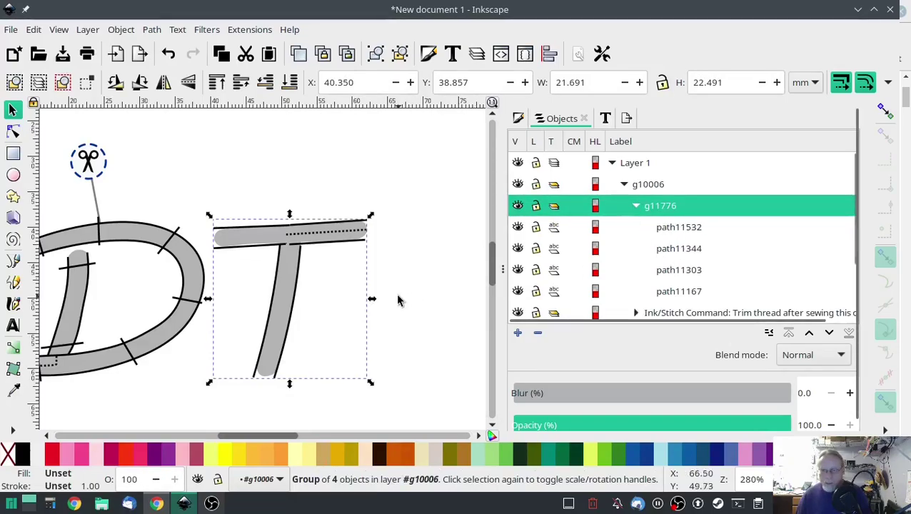
click(688, 296)
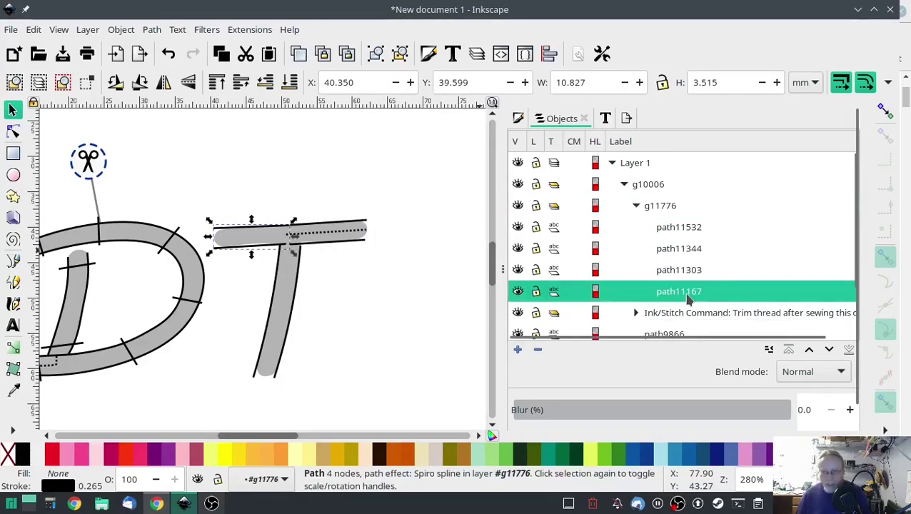
click(251, 29)
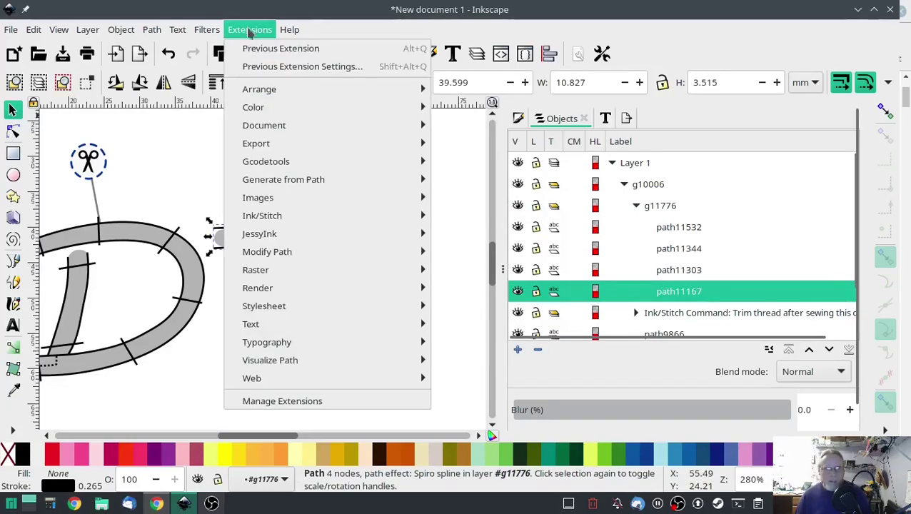
mouse_move(277, 215)
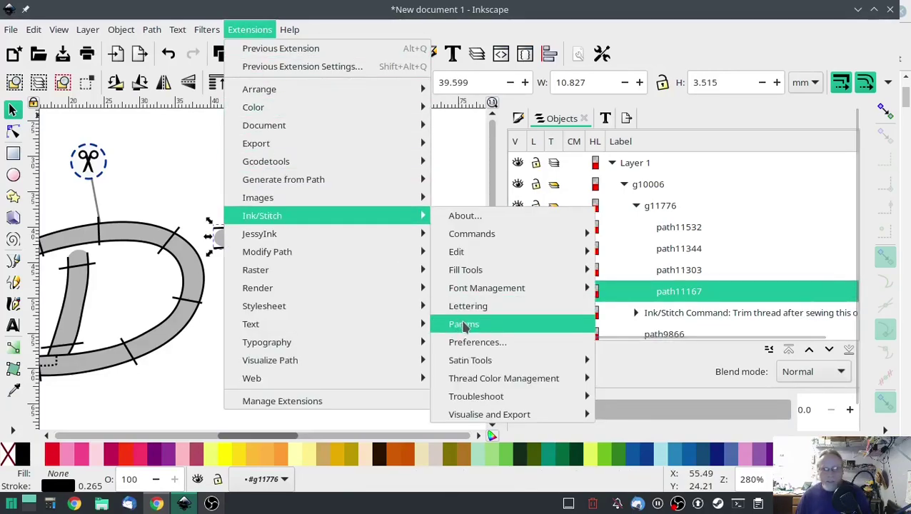
click(464, 325)
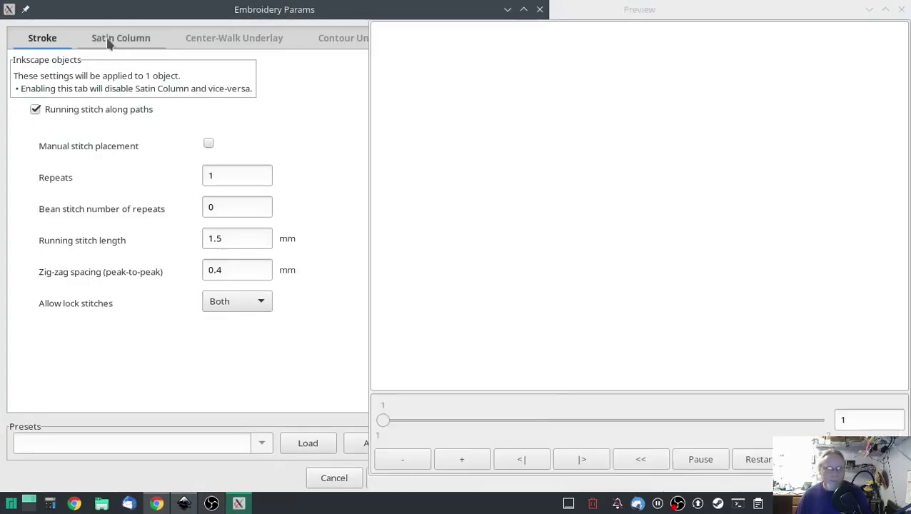
click(110, 40)
click(53, 122)
click(501, 478)
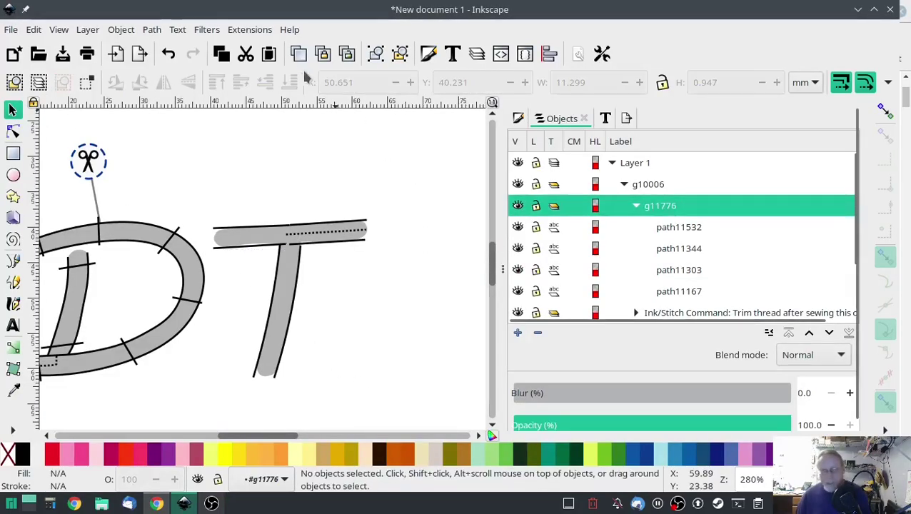
- Preview the stitching of the whole DT lettering in the Ink/Stitch Simulator / Realistic Preview at 64 stitches/sec
click(255, 31)
mouse_move(295, 216)
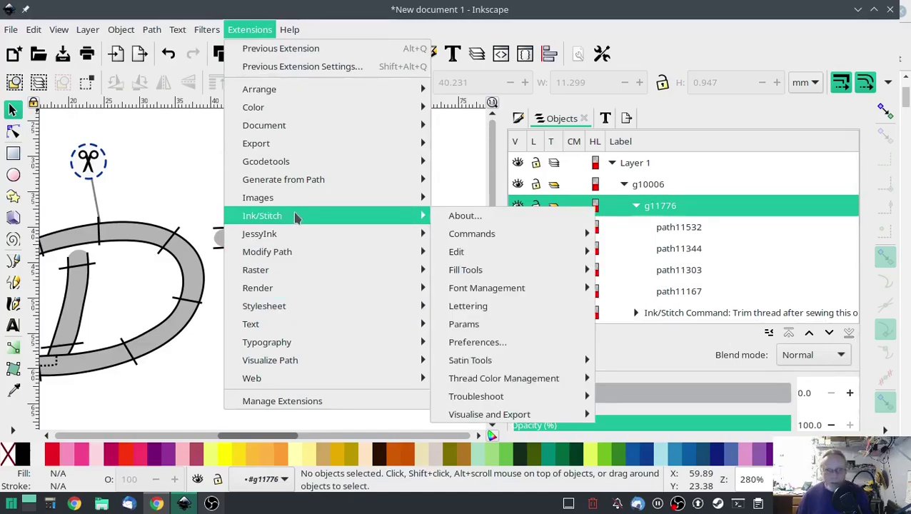
mouse_move(531, 415)
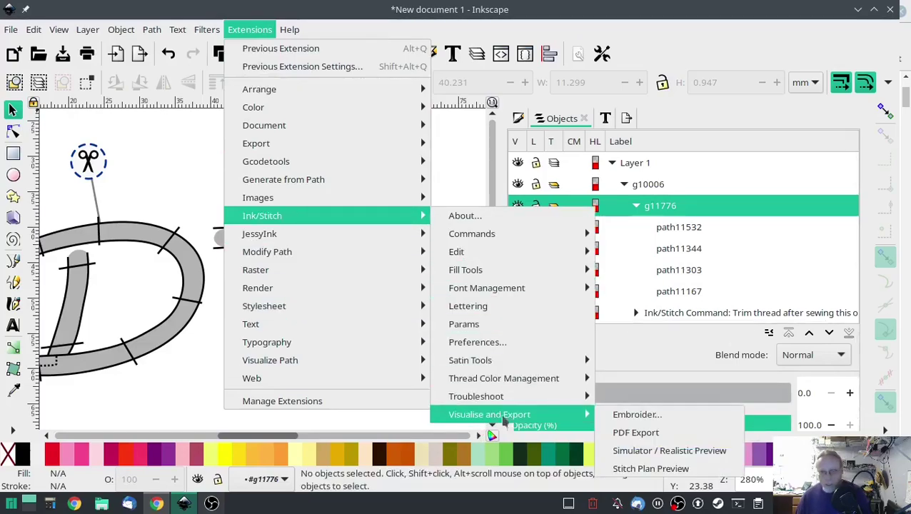
click(670, 451)
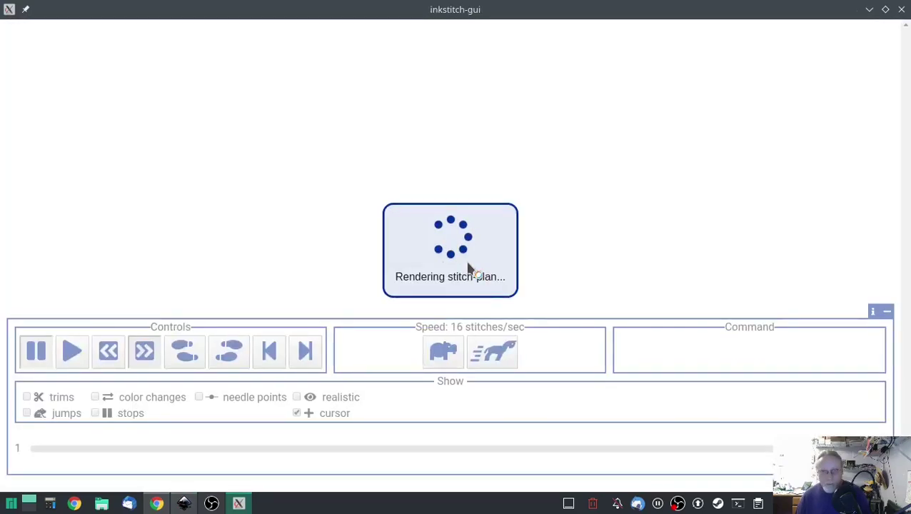
click(497, 350)
click(496, 350)
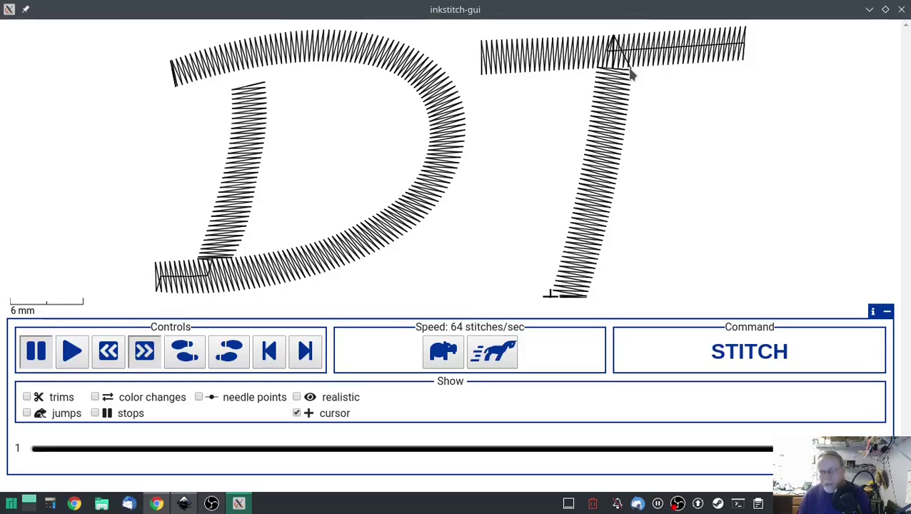
click(901, 10)
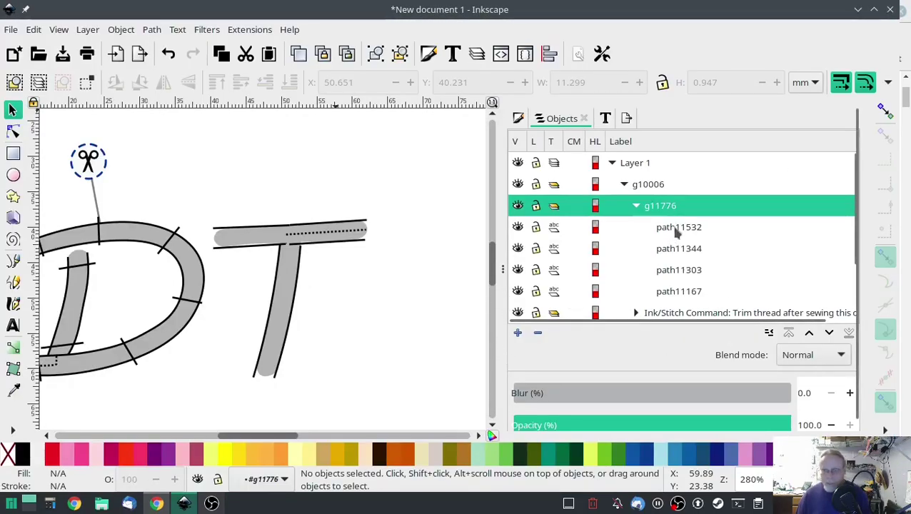
- Flip the right half of the T's crossbar vertically and rotate it back to the template's upward slant
click(679, 228)
click(682, 249)
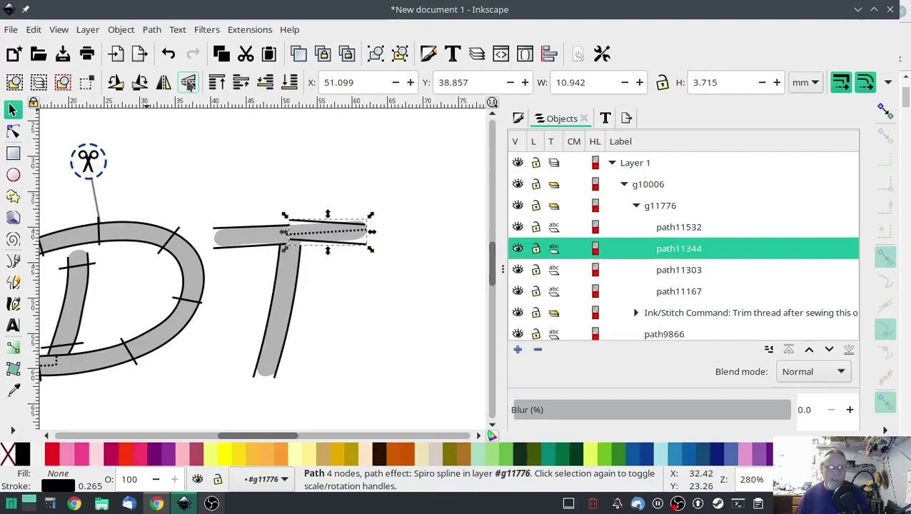
click(358, 227)
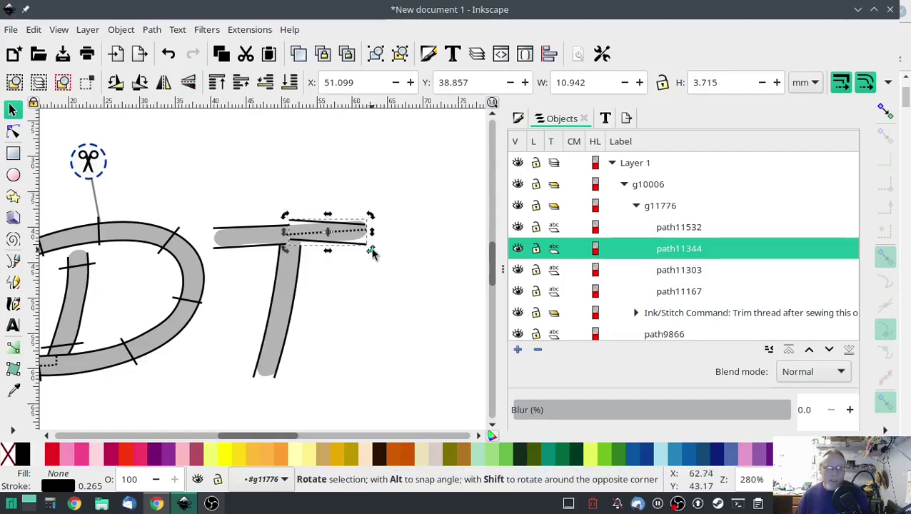
drag(375, 253, 374, 244)
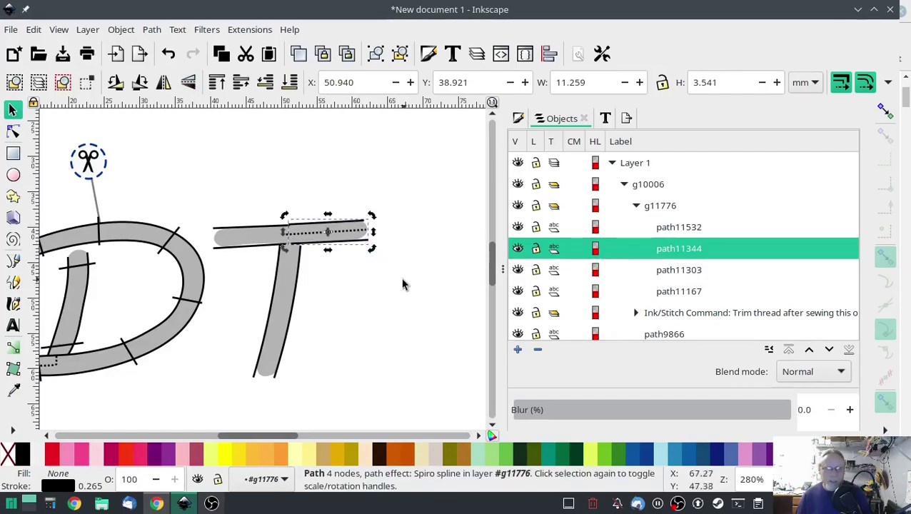
click(405, 288)
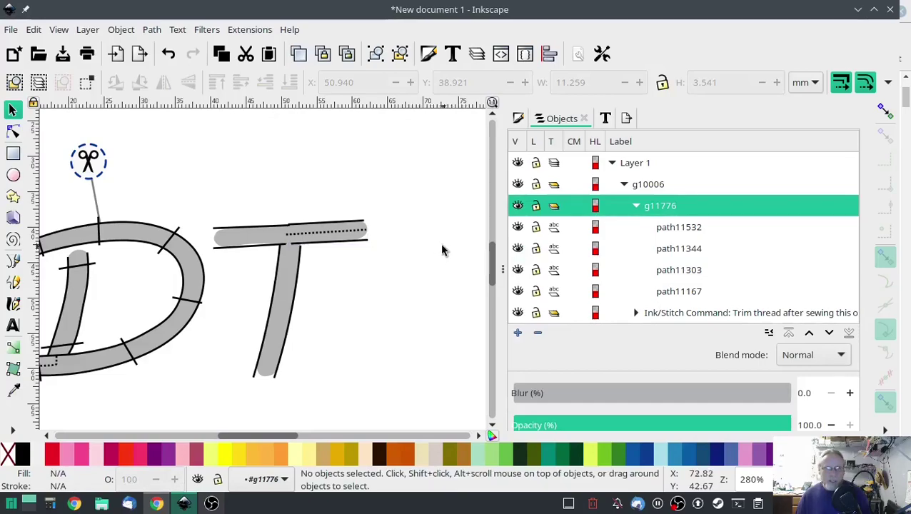
- Fine-tune the rotation of the T's right crossbar half and move it so its top rail lines up with the left half
click(368, 231)
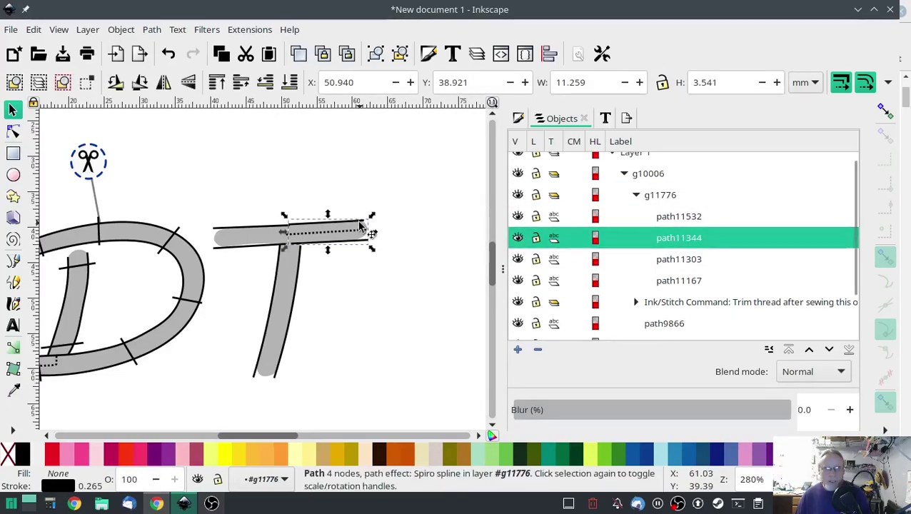
click(367, 232)
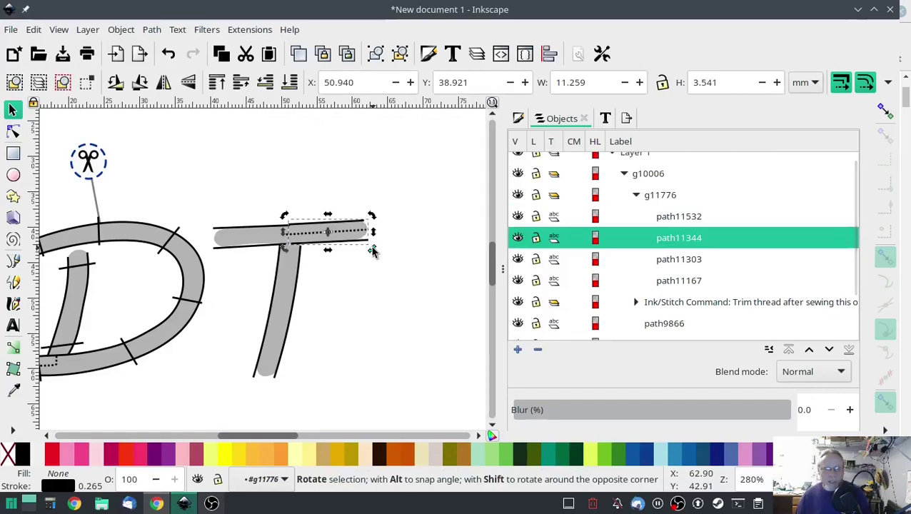
mouse_move(372, 250)
mouse_down()
mouse_move(373, 236)
mouse_move(376, 250)
mouse_up()
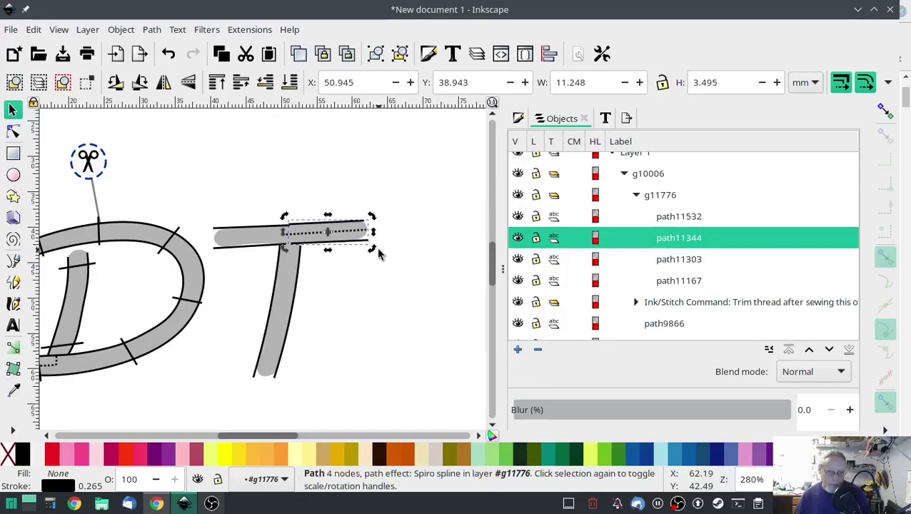
ctrl+scroll(340, 259, up, 3)
ctrl+scroll(340, 259, down, 1)
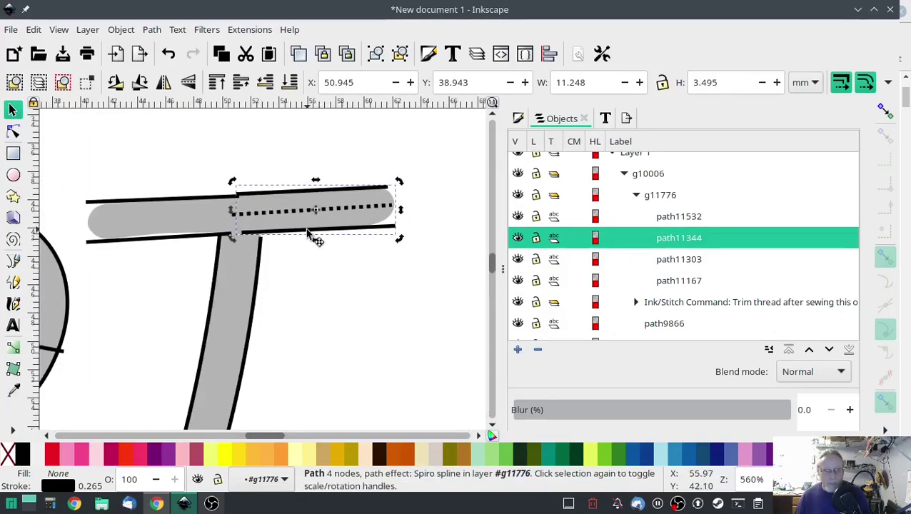
drag(308, 234, 312, 237)
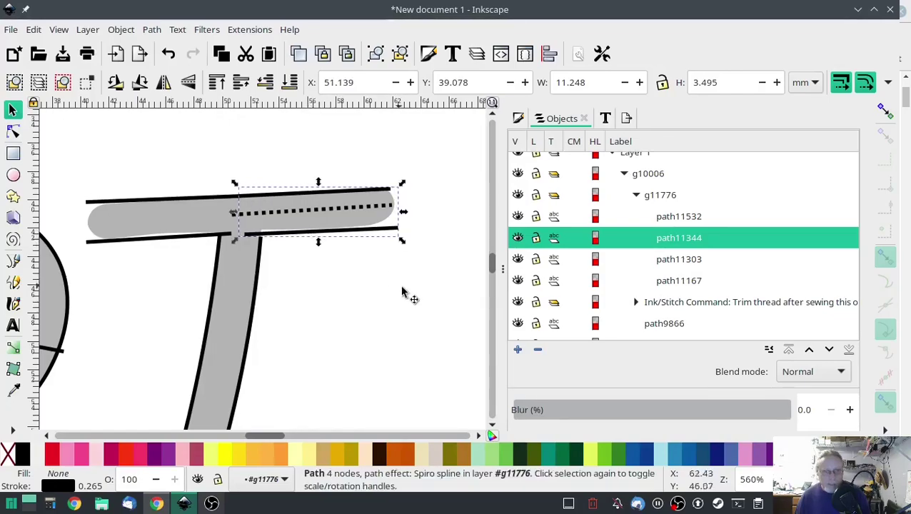
click(410, 299)
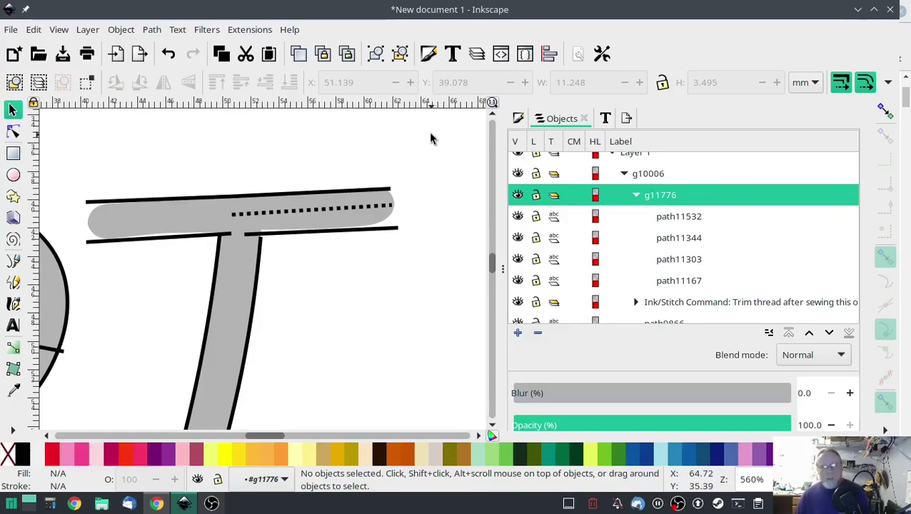
- Preview only the T group's stitching in the Ink/Stitch Simulator / Realistic Preview at 64 stitches/sec
click(668, 199)
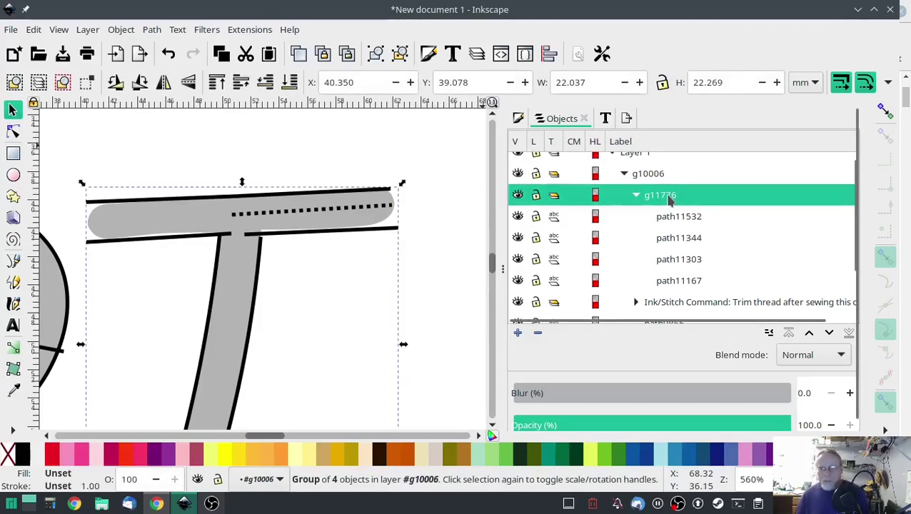
click(239, 30)
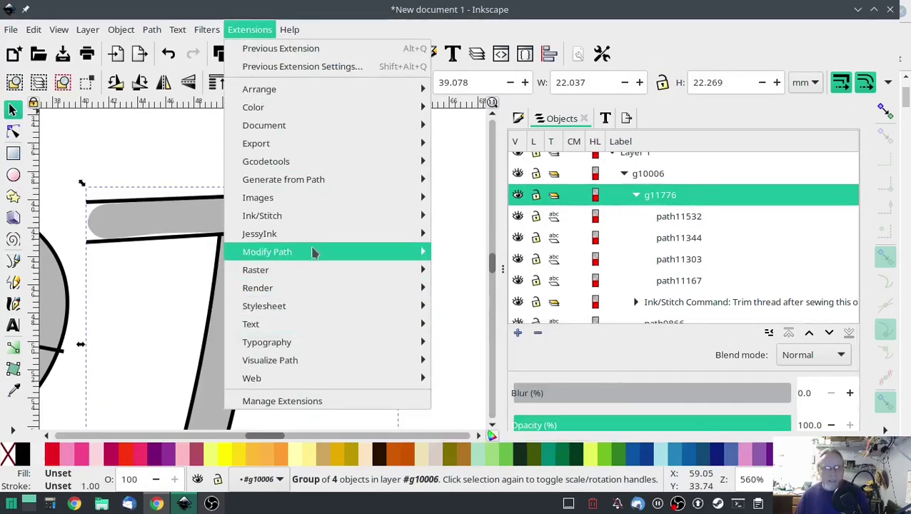
mouse_move(301, 217)
mouse_move(528, 415)
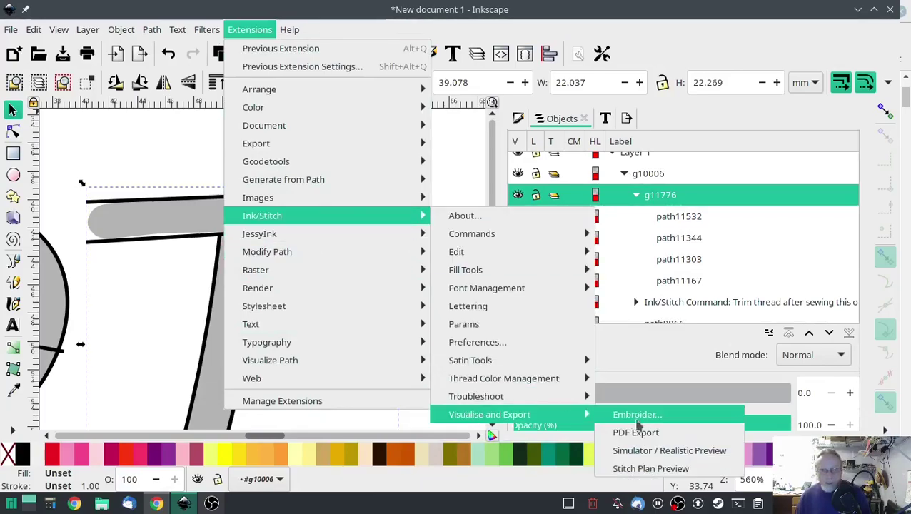
click(656, 451)
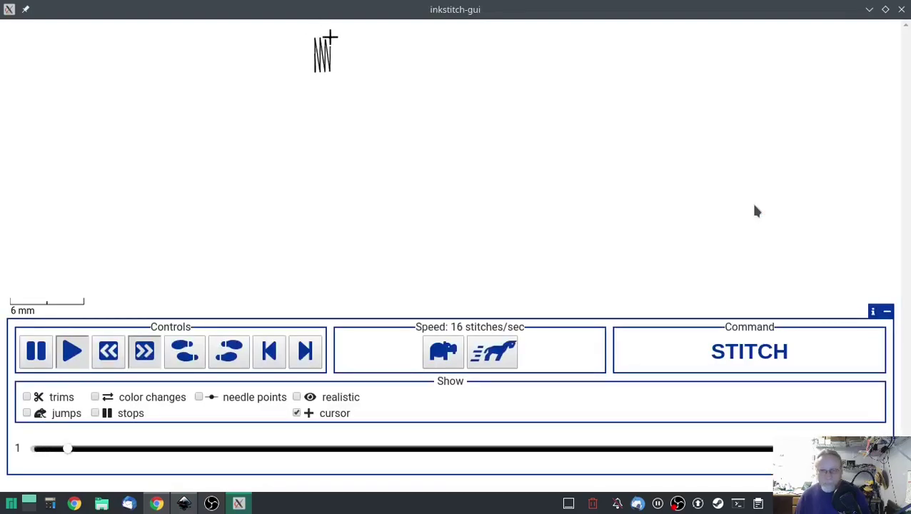
click(492, 351)
click(492, 351)
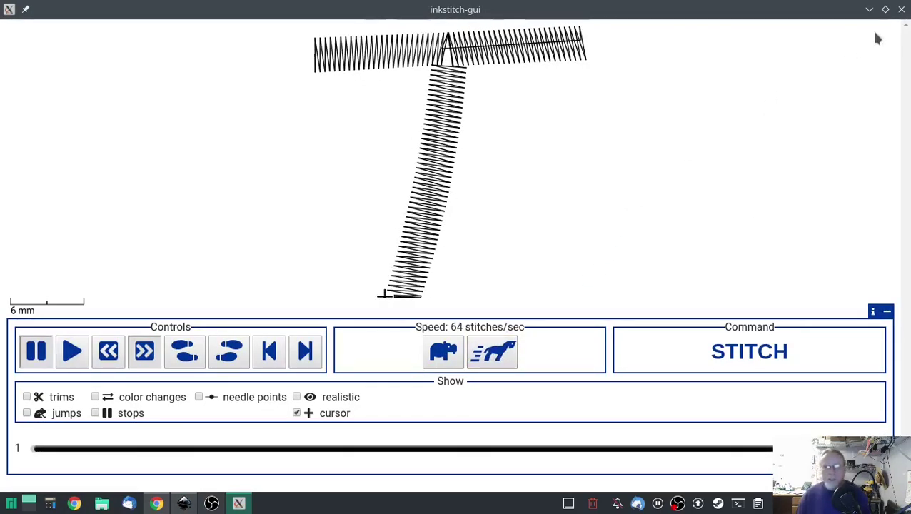
click(901, 9)
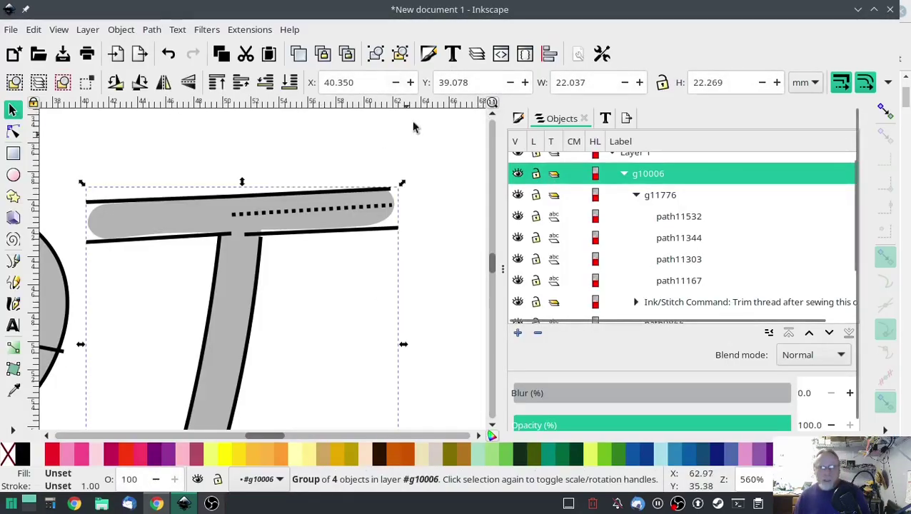
- Move the inner end node of the right crossbar half's lower rail about 0.24 mm toward the left half
click(246, 239)
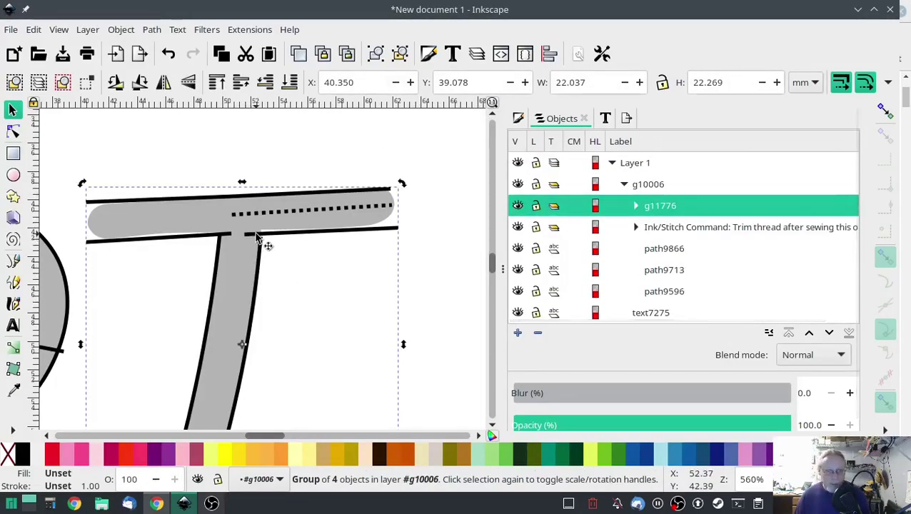
click(636, 206)
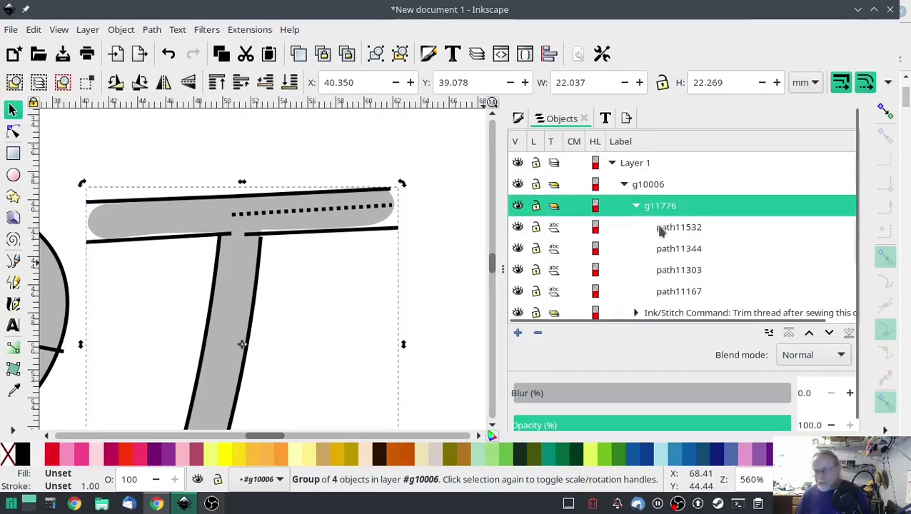
click(672, 229)
click(680, 251)
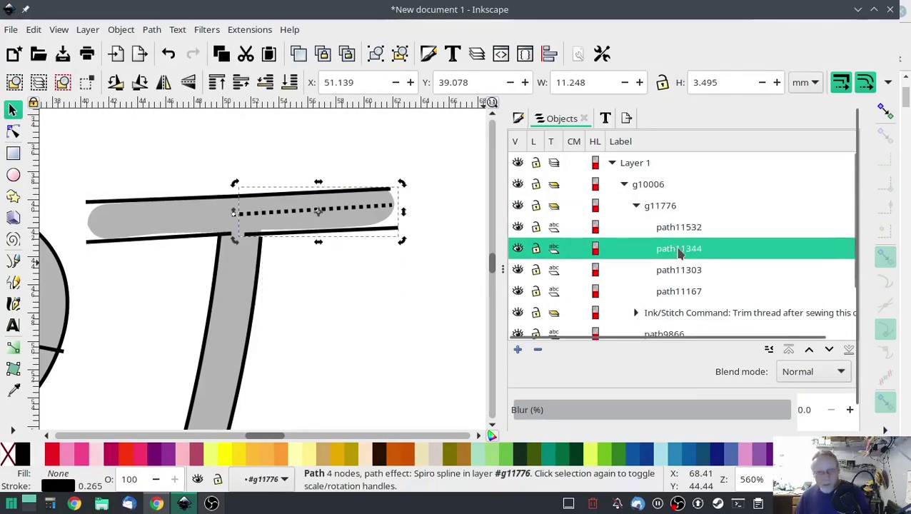
click(13, 131)
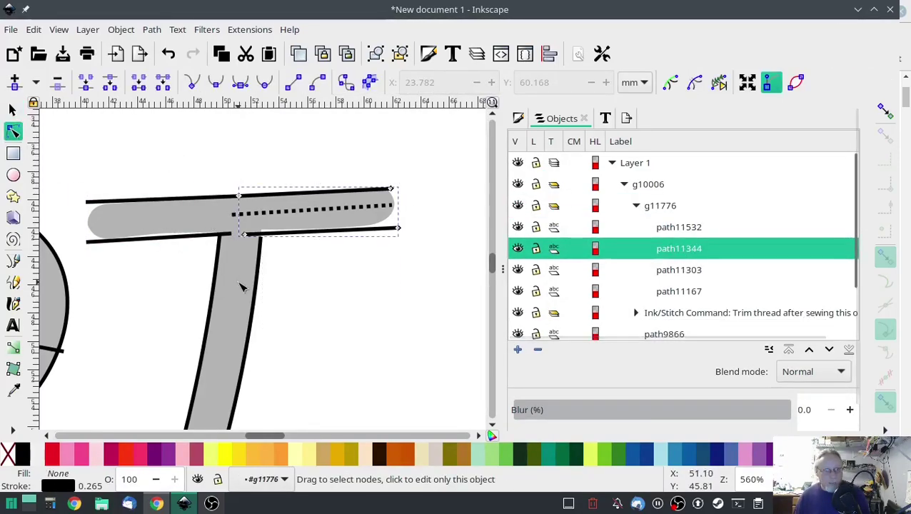
ctrl+scroll(234, 250, up, 2)
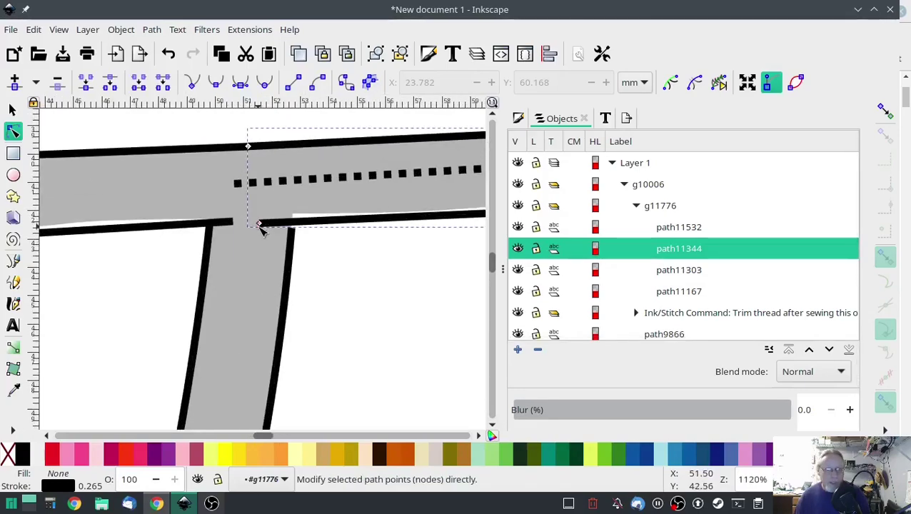
drag(260, 224, 255, 224)
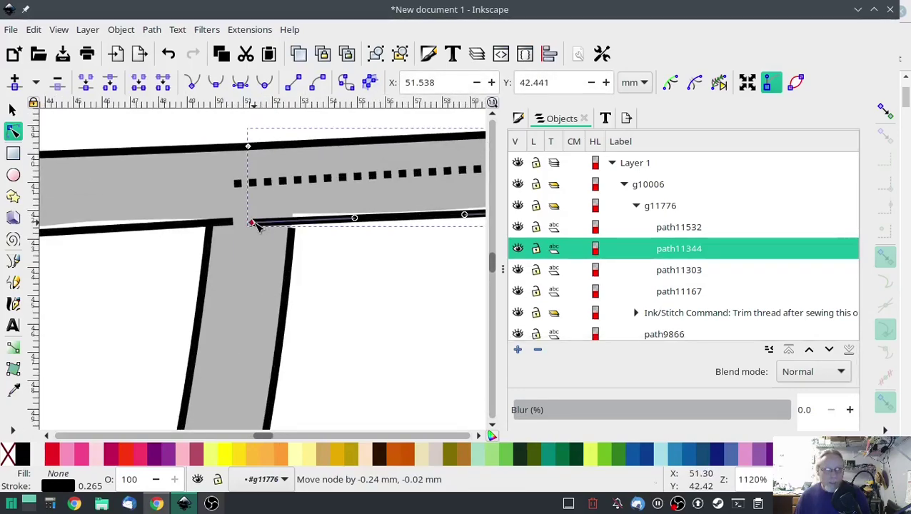
- Extend the left crossbar half's lower rail by moving its inner end node onto the start of the right half's lower rail
click(226, 229)
drag(234, 225, 254, 226)
drag(255, 227, 254, 224)
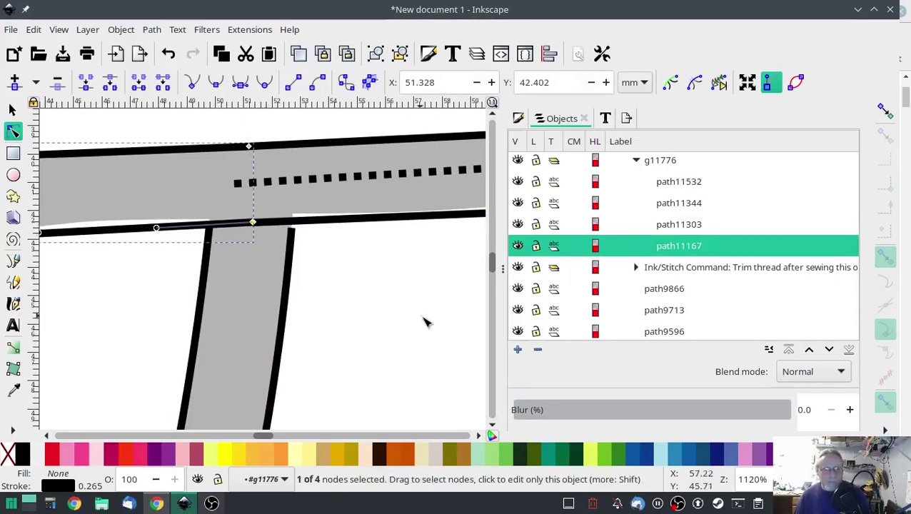
- Preview only the T group's stitching in the Ink/Stitch Simulator / Realistic Preview at 32 stitches/sec
click(419, 367)
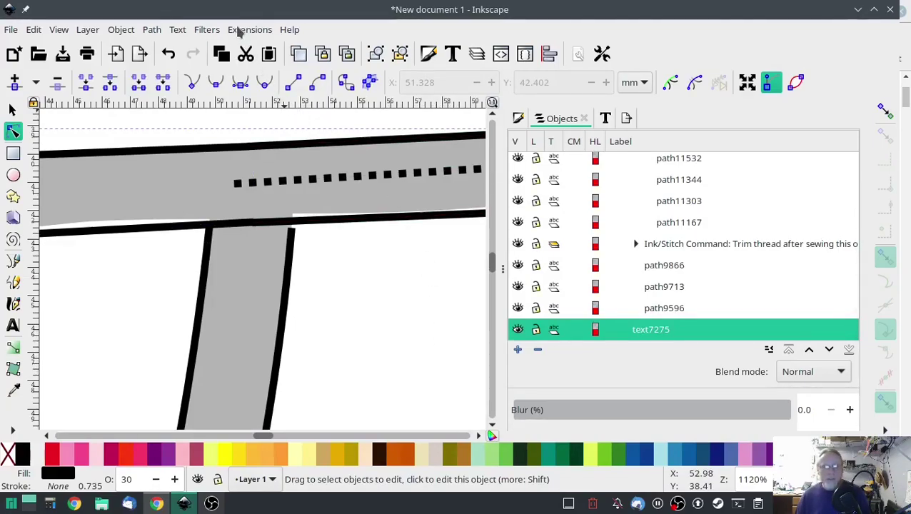
click(249, 29)
click(633, 206)
scroll(390, 367, down, 4)
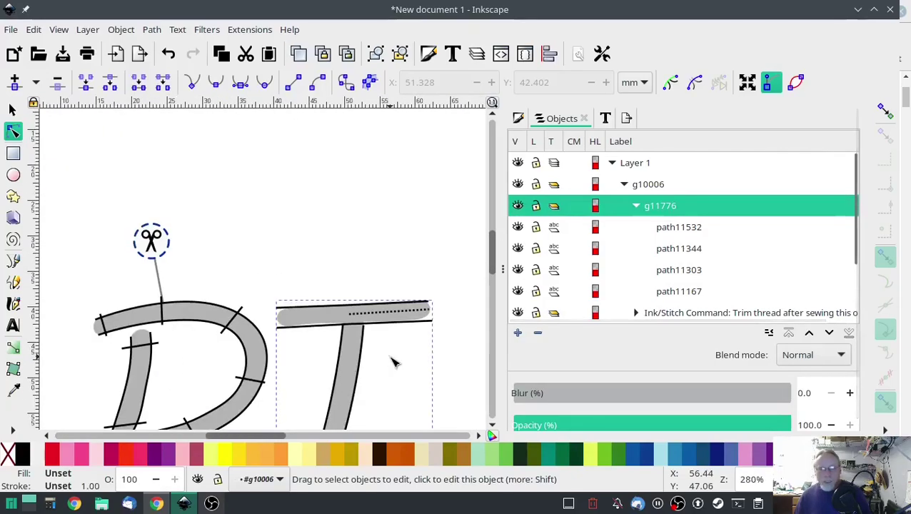
click(261, 31)
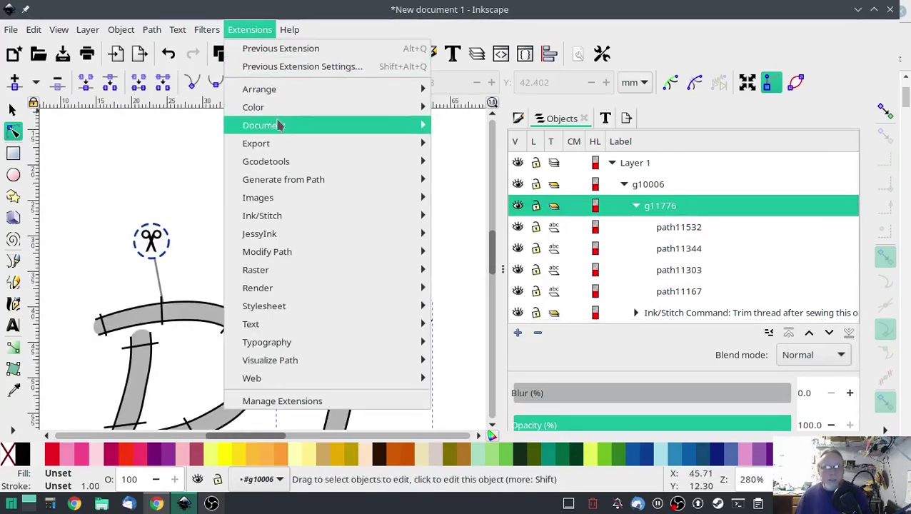
mouse_move(285, 214)
mouse_move(496, 415)
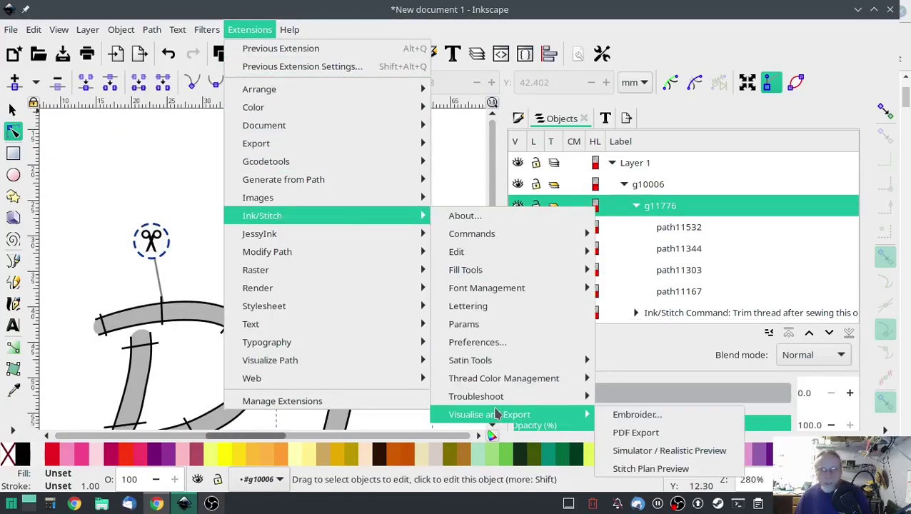
click(646, 451)
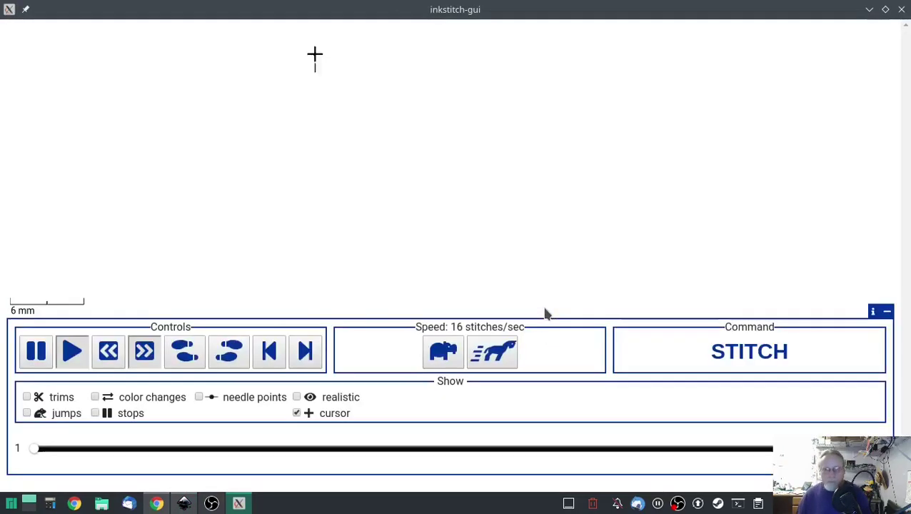
click(494, 357)
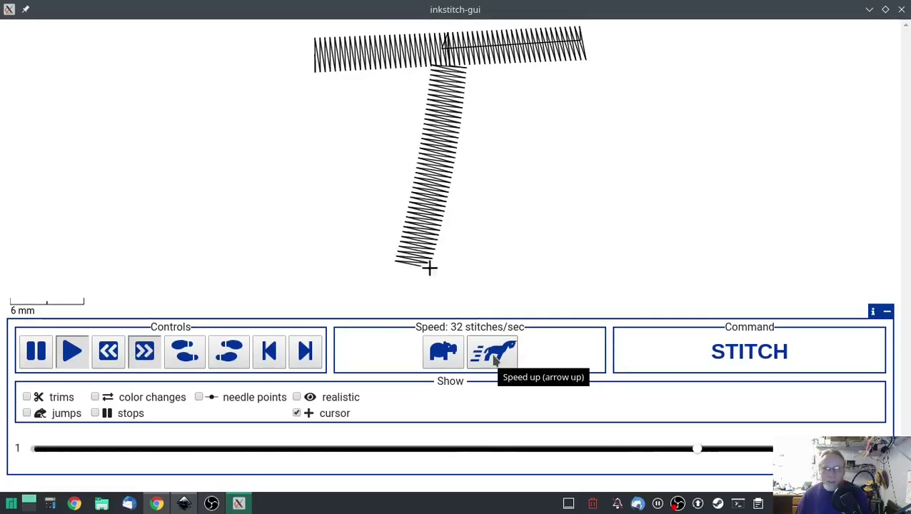
click(900, 10)
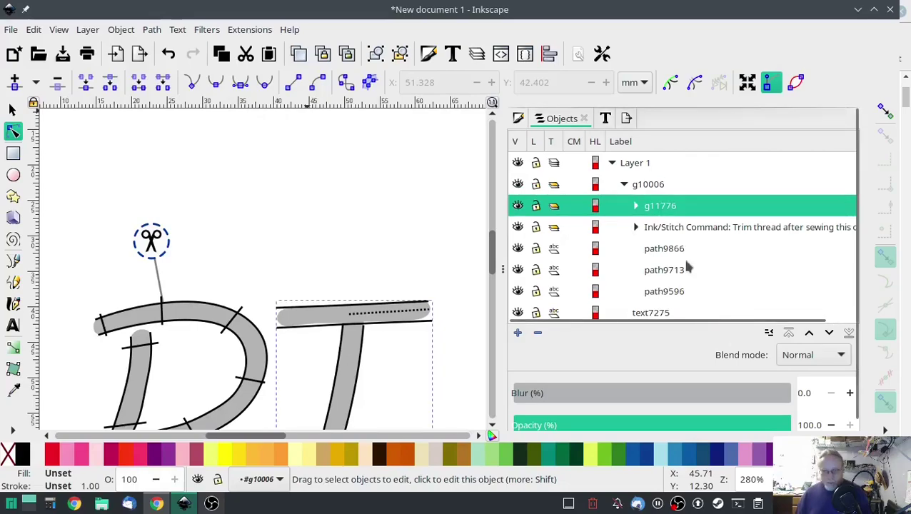
- Delete the faded DT template text object, keeping only the satin columns, running stitches and trim command
click(643, 163)
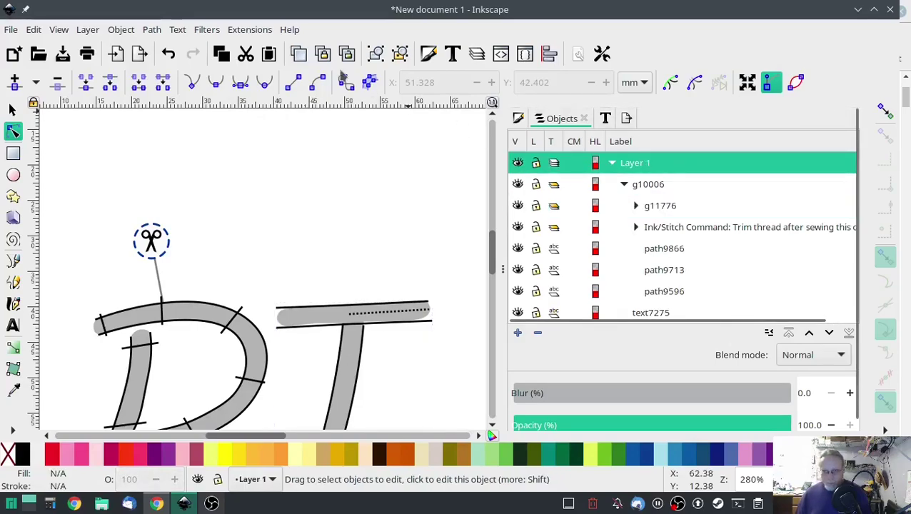
click(239, 30)
click(239, 31)
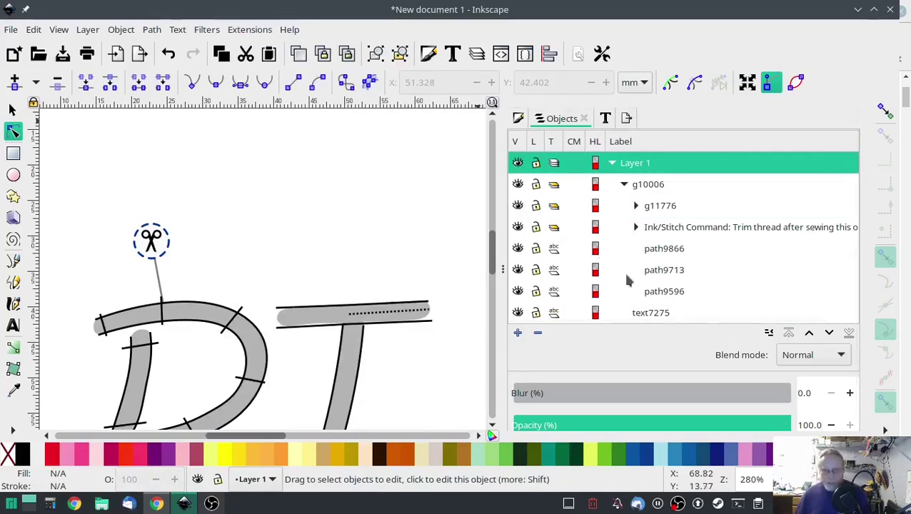
scroll(667, 304, down, 1)
click(668, 302)
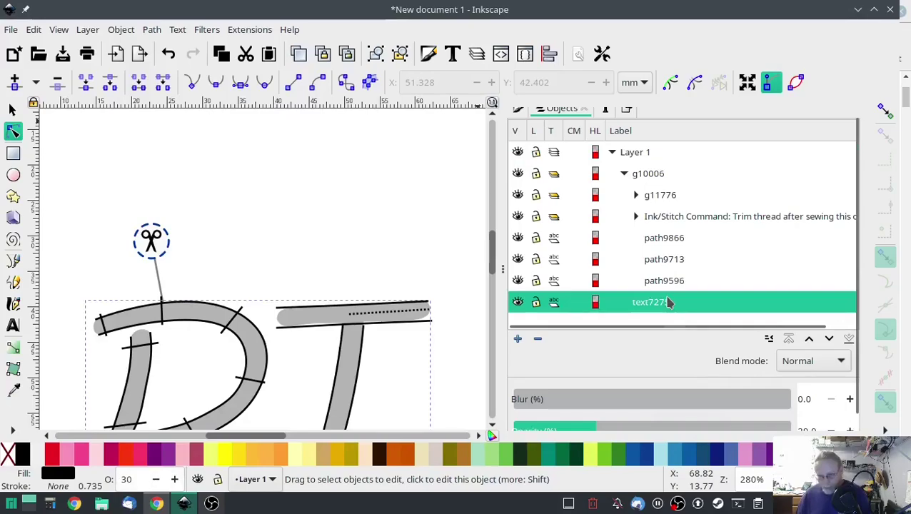
right_click(668, 302)
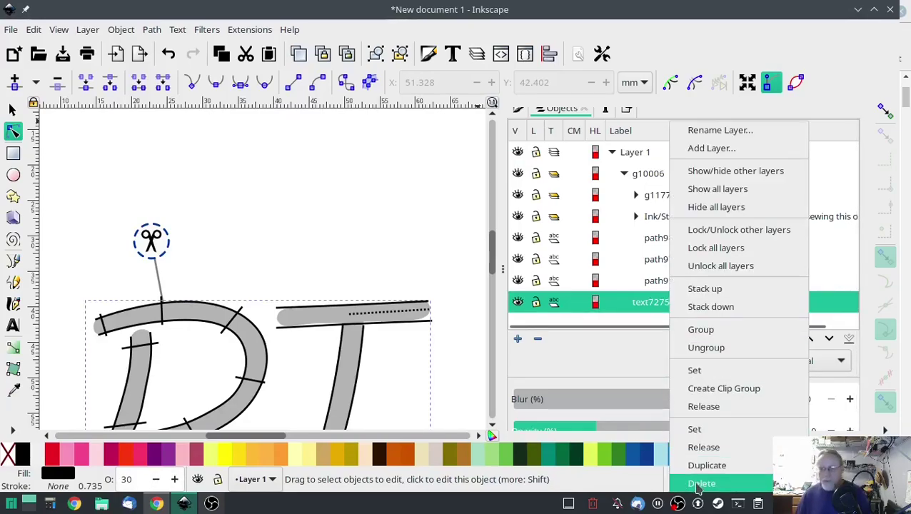
key(Escape)
click(11, 109)
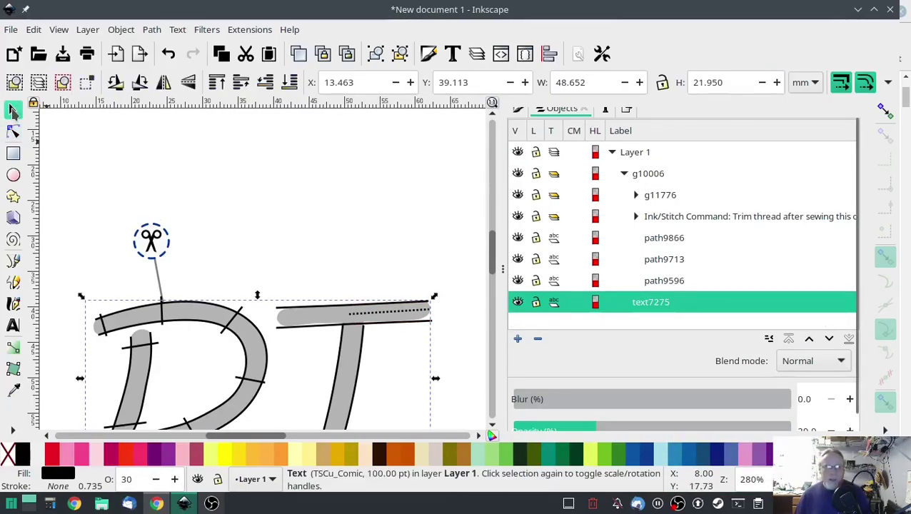
right_click(677, 304)
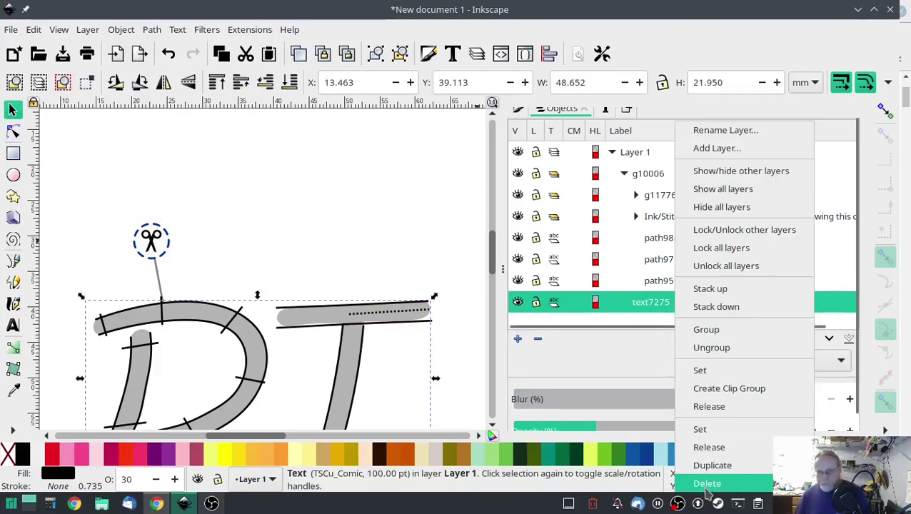
click(706, 483)
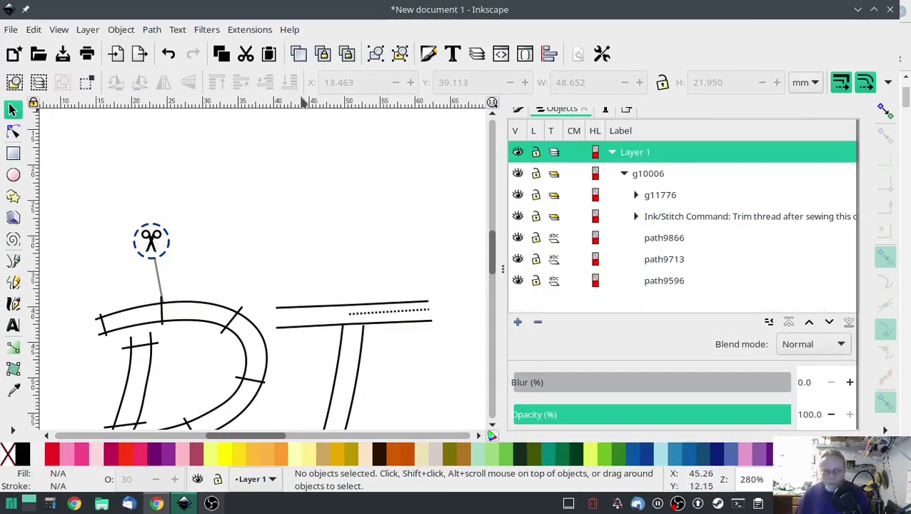
- Preview the complete DT design in the Ink/Stitch Simulator / Realistic Preview at 64 stitches/sec
click(251, 29)
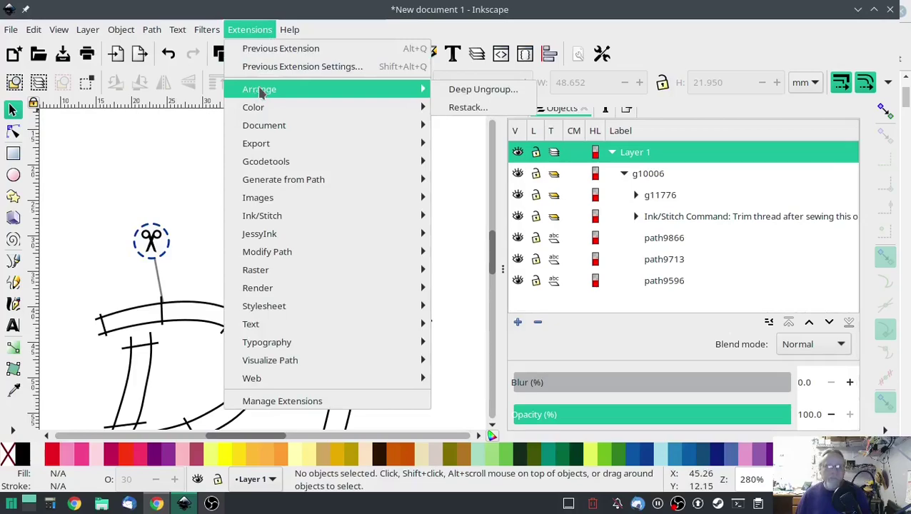
mouse_move(324, 215)
mouse_move(483, 416)
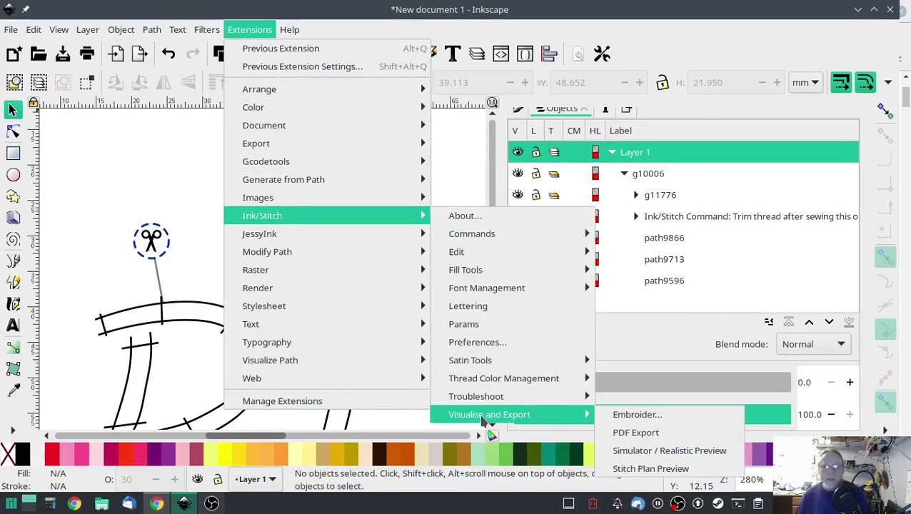
click(644, 456)
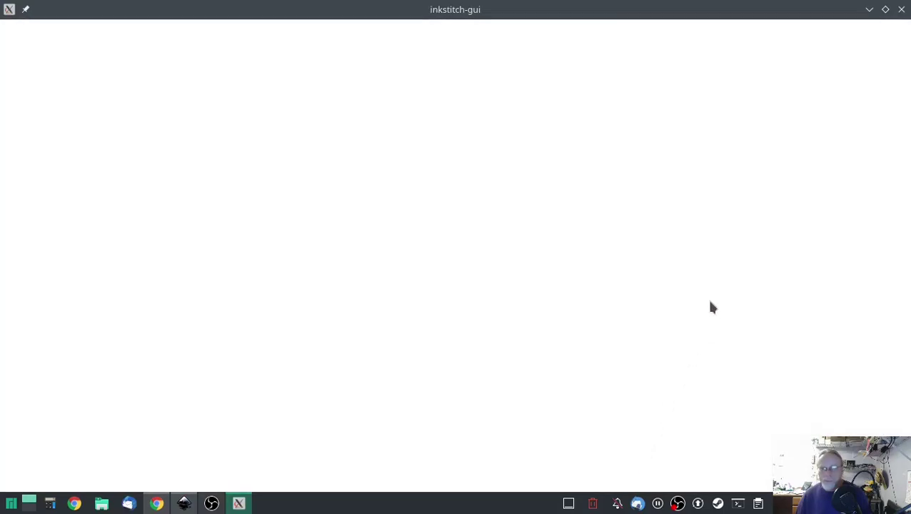
click(497, 357)
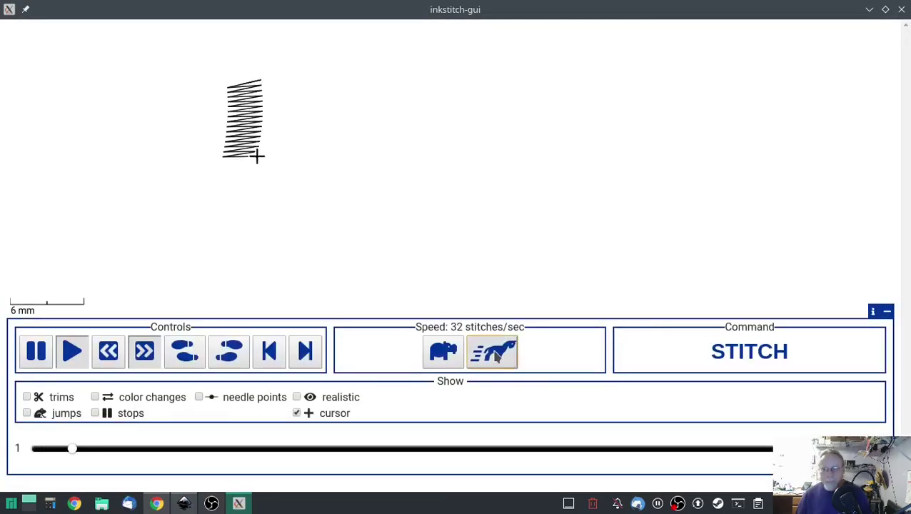
click(498, 357)
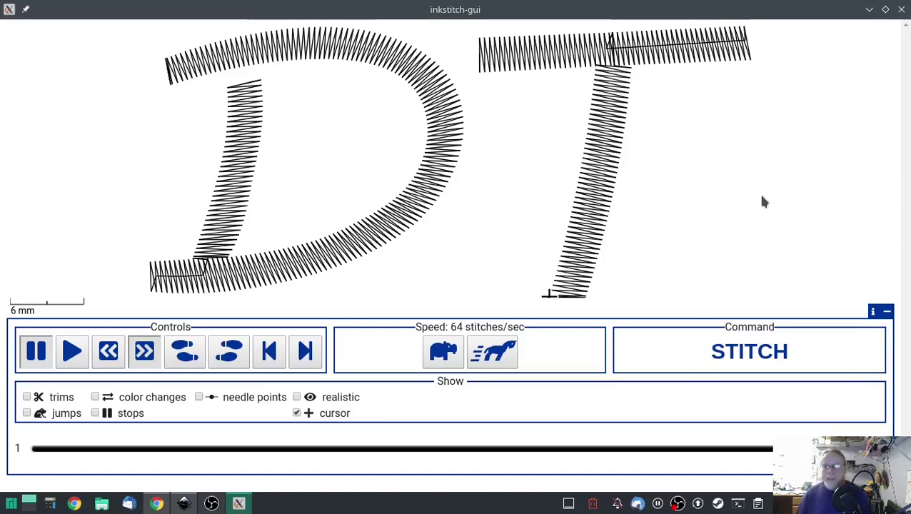
click(901, 9)
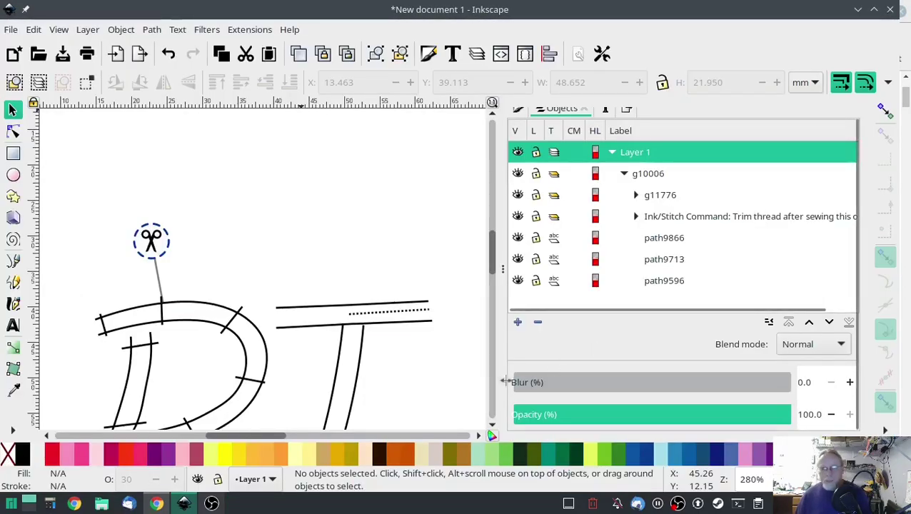
scroll(431, 337, down, 3)
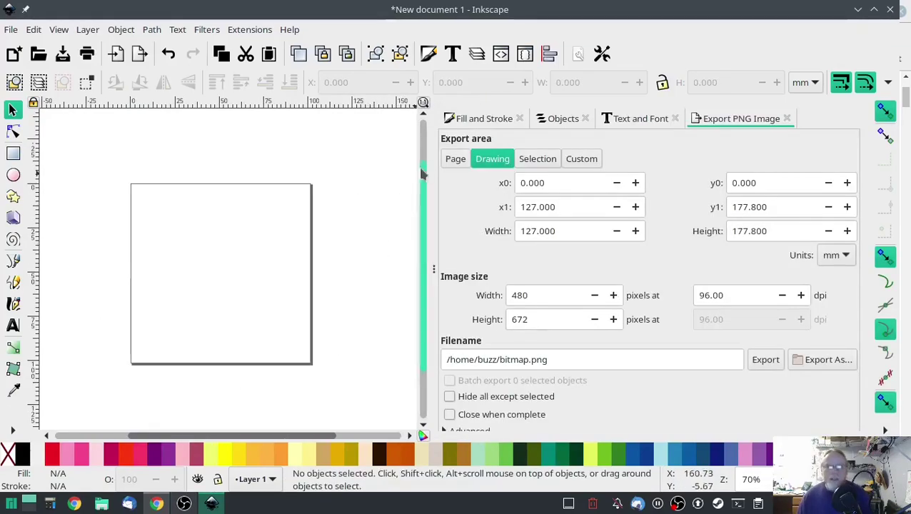
- Add the text "H" to the blank page of the new document and enlarge it to about 51 × 30 mm
click(13, 325)
click(164, 300)
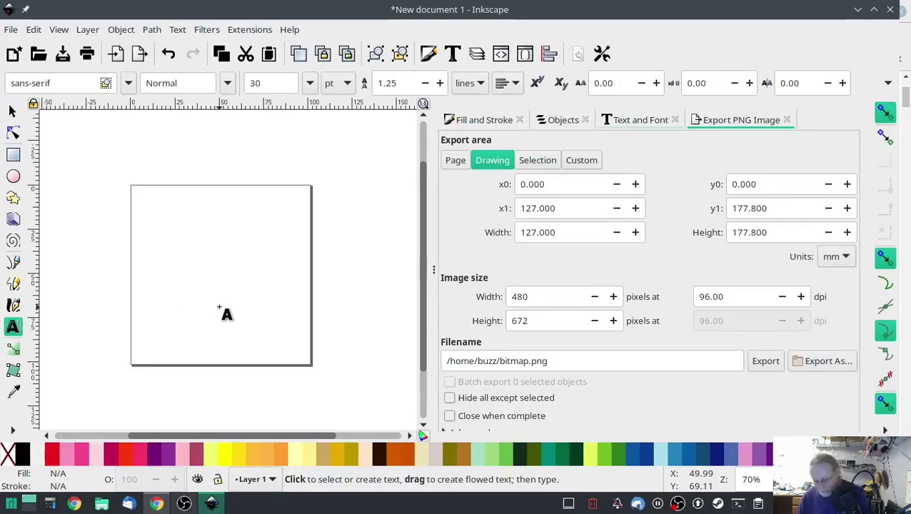
text(H)
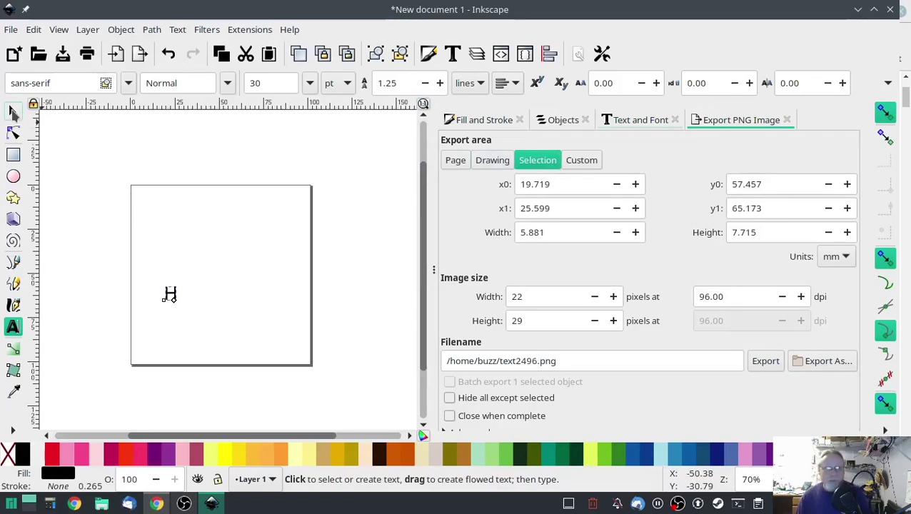
click(12, 113)
drag(180, 283, 258, 248)
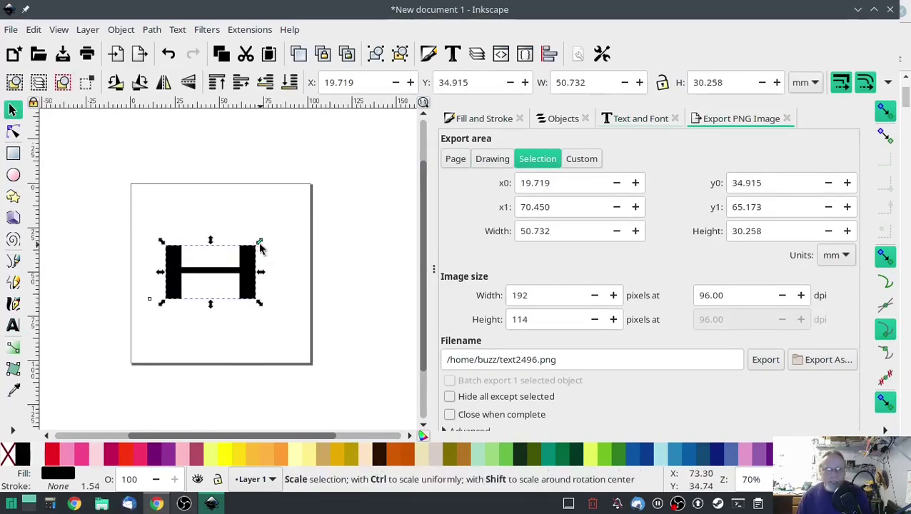
- Apply the Ancient font at size 200 to the H
click(632, 118)
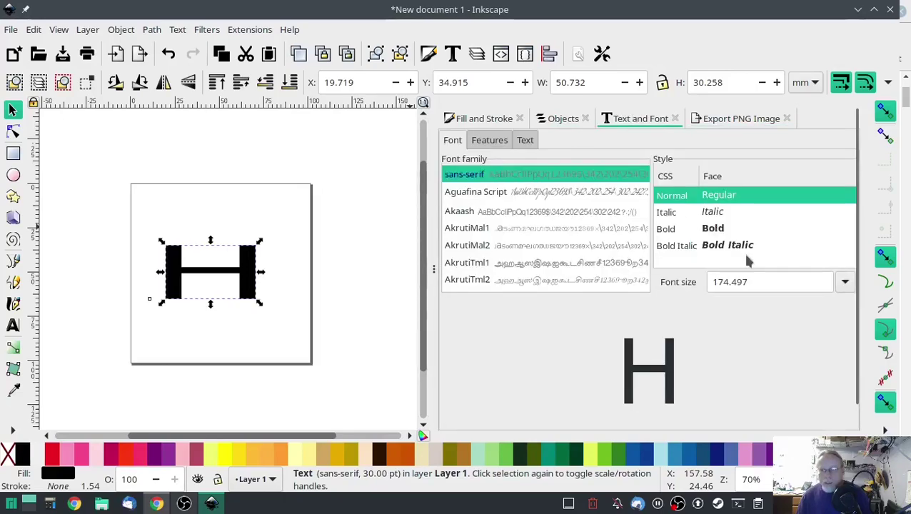
text(an)
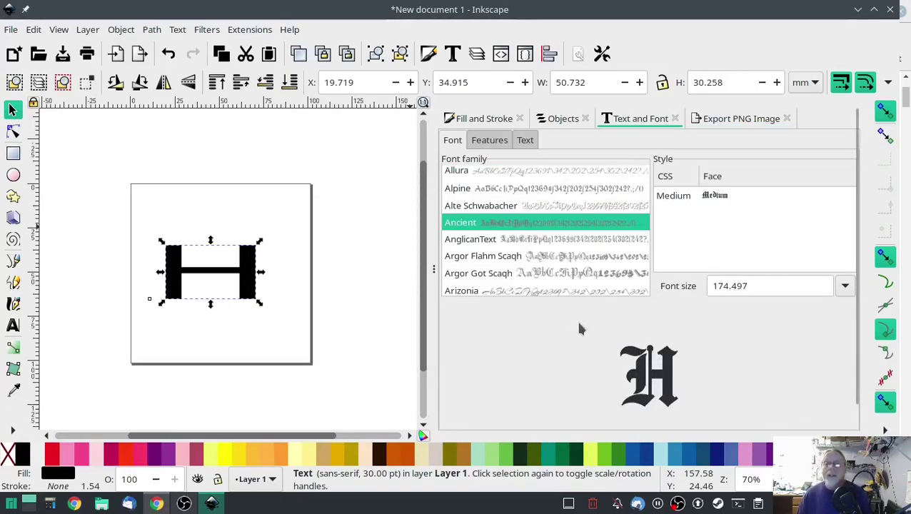
drag(758, 285, 705, 284)
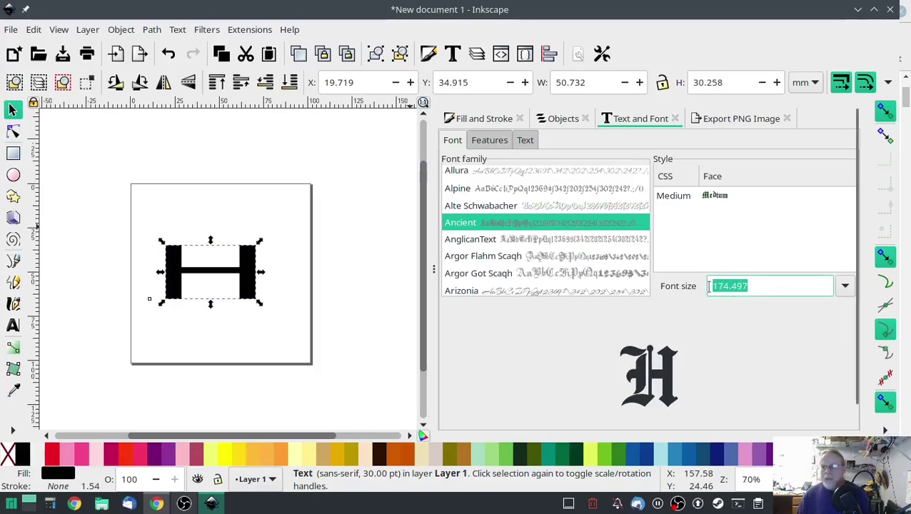
text(200)
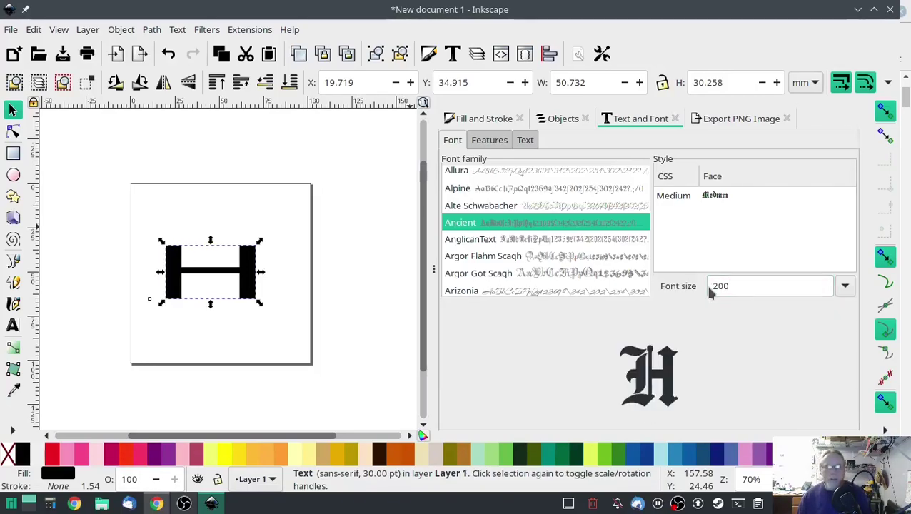
scroll(792, 372, down, 1)
click(811, 420)
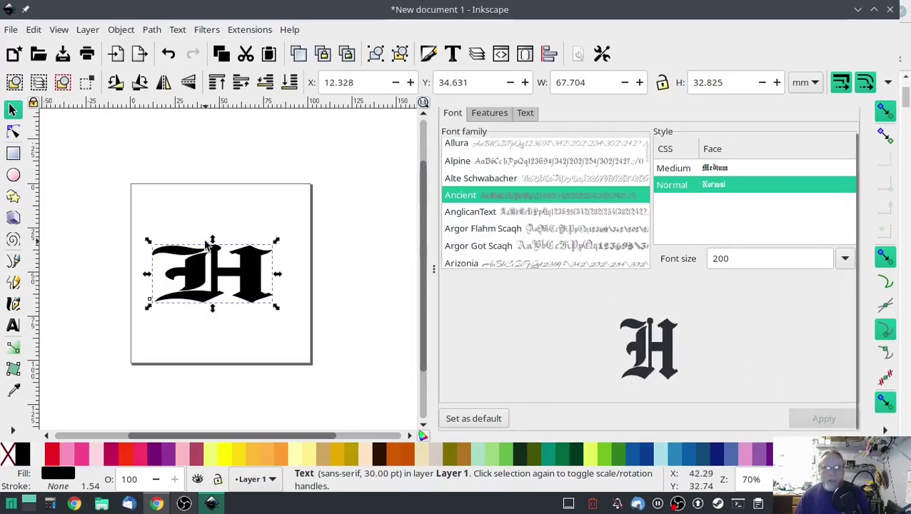
- Stretch the H vertically in both directions to a height of about 66 mm, keeping its width
drag(212, 243, 212, 197)
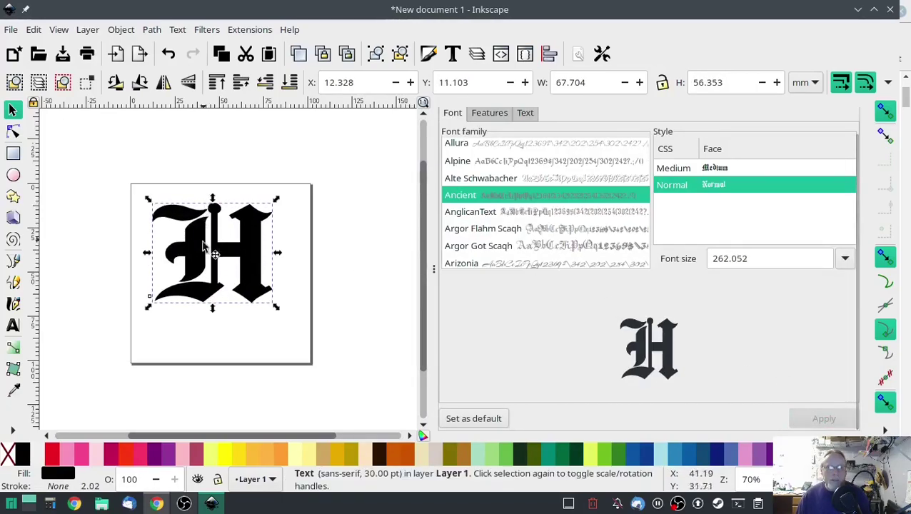
drag(210, 307, 209, 325)
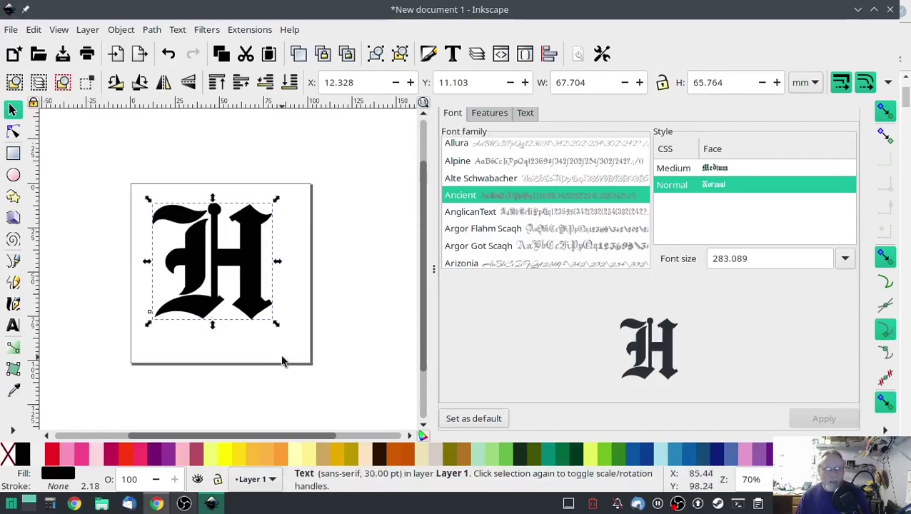
click(350, 278)
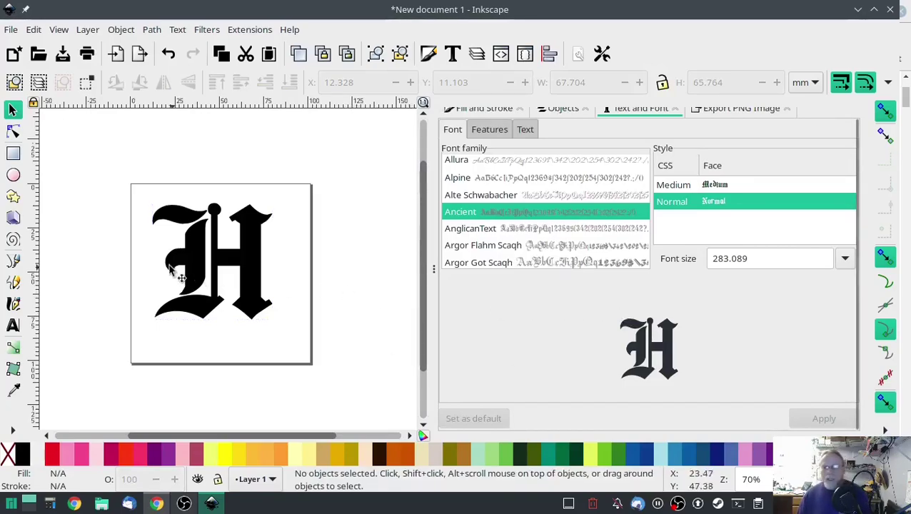
- Lower the opacity of the H text object to 24% for use as a tracing template
click(209, 237)
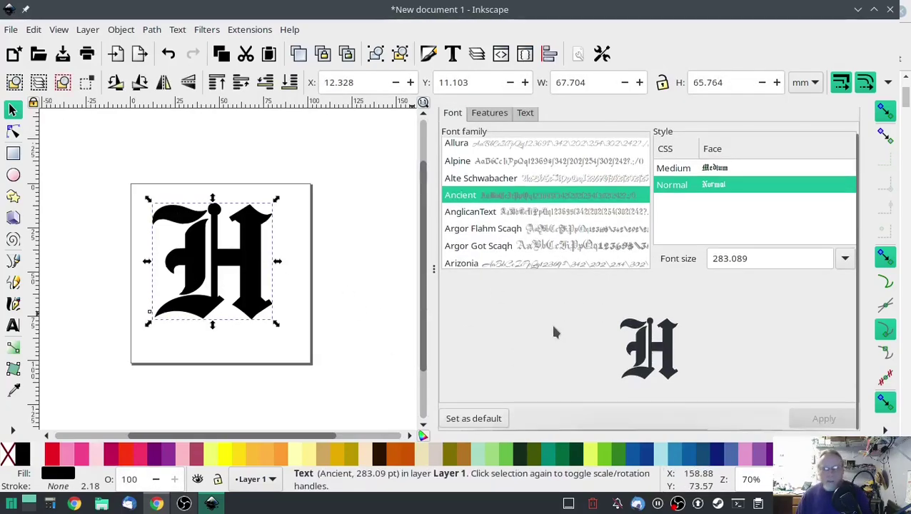
scroll(542, 164, up, 3)
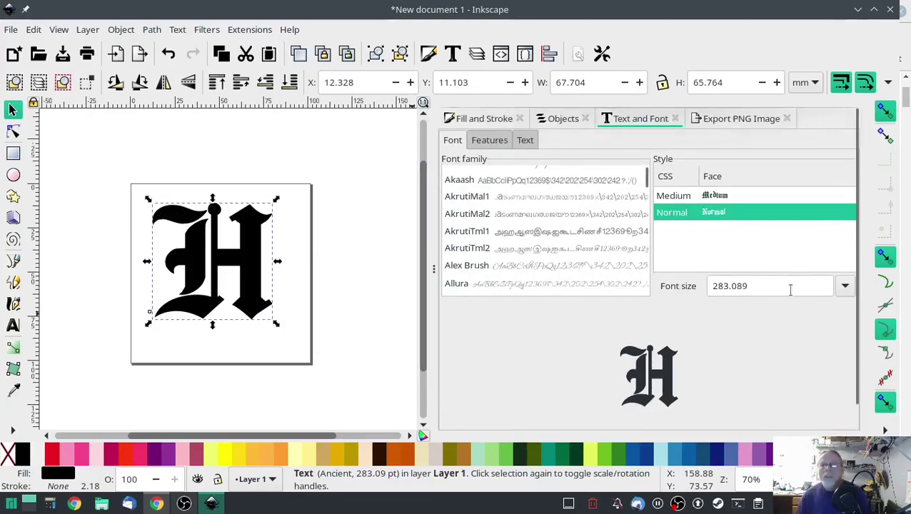
click(563, 119)
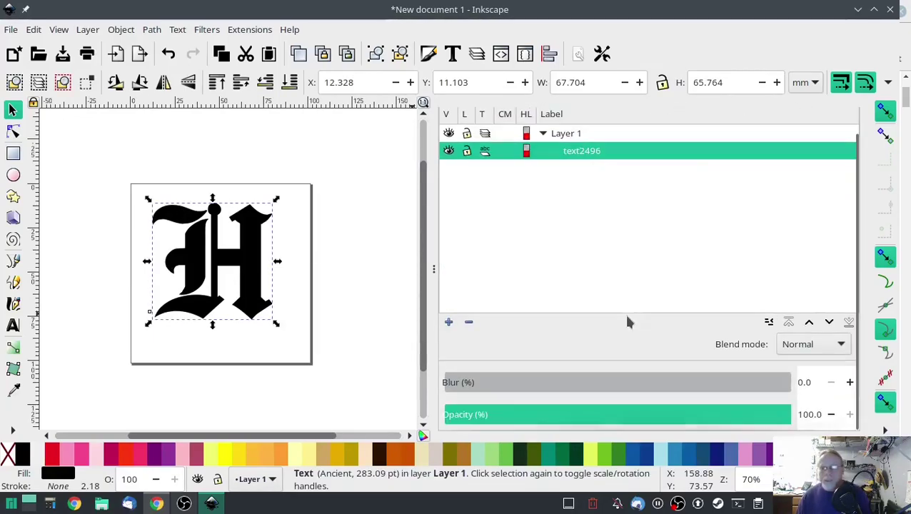
drag(512, 414, 528, 414)
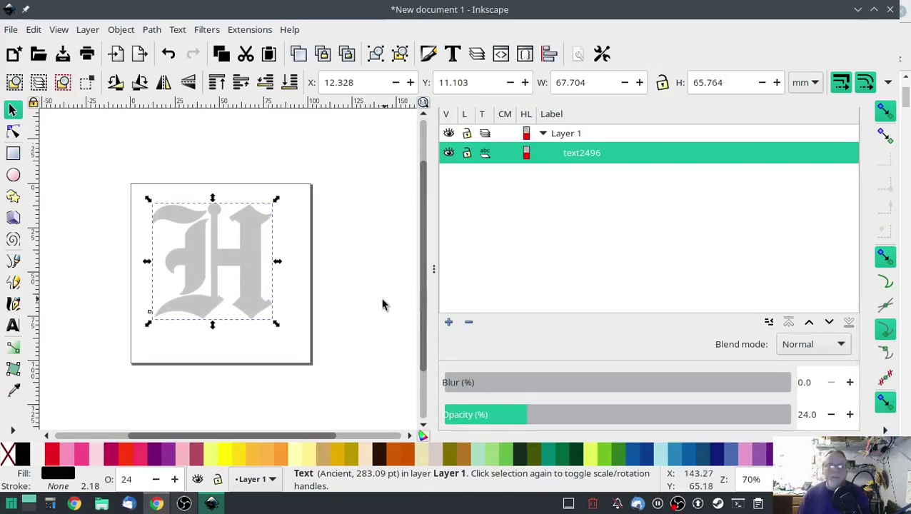
- Trace the lower and upper edges of the H's upper-left flourish as two separate open Spiro curves, stopping short of its pointed tip
click(13, 261)
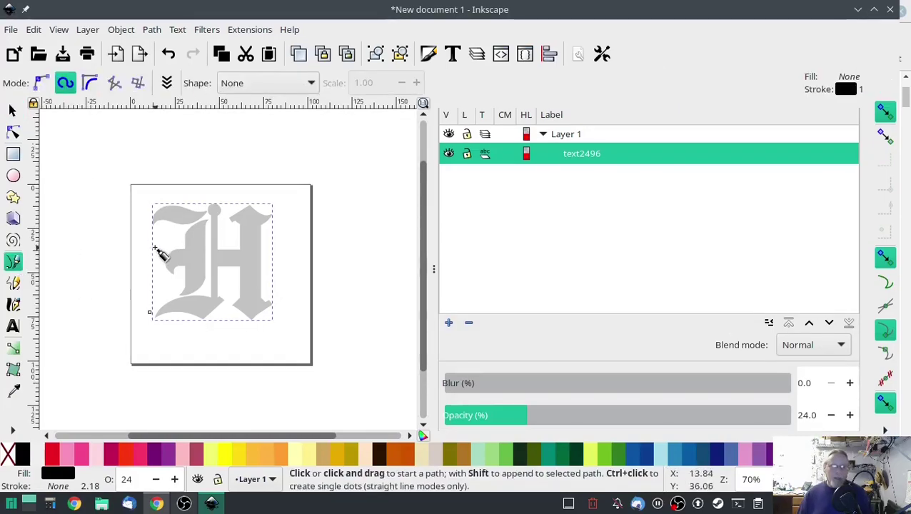
scroll(154, 249, up, 3)
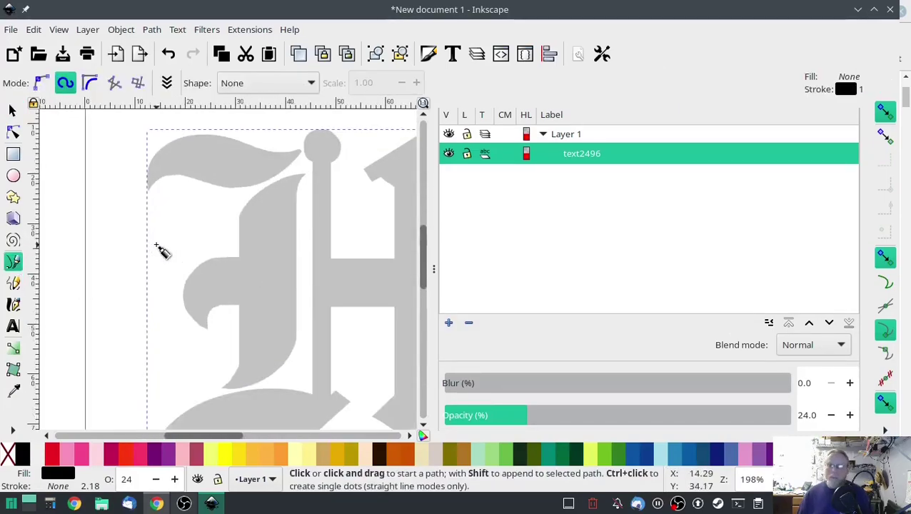
click(148, 189)
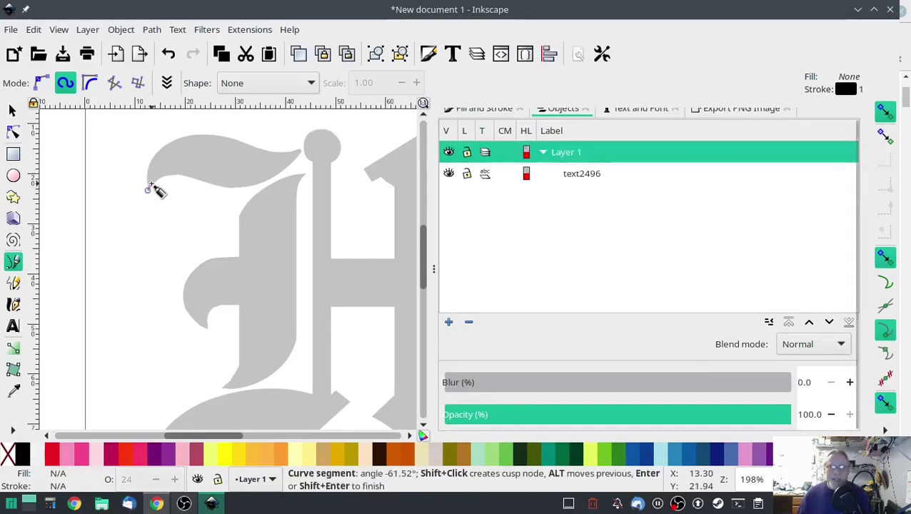
click(199, 180)
click(255, 185)
click(281, 171)
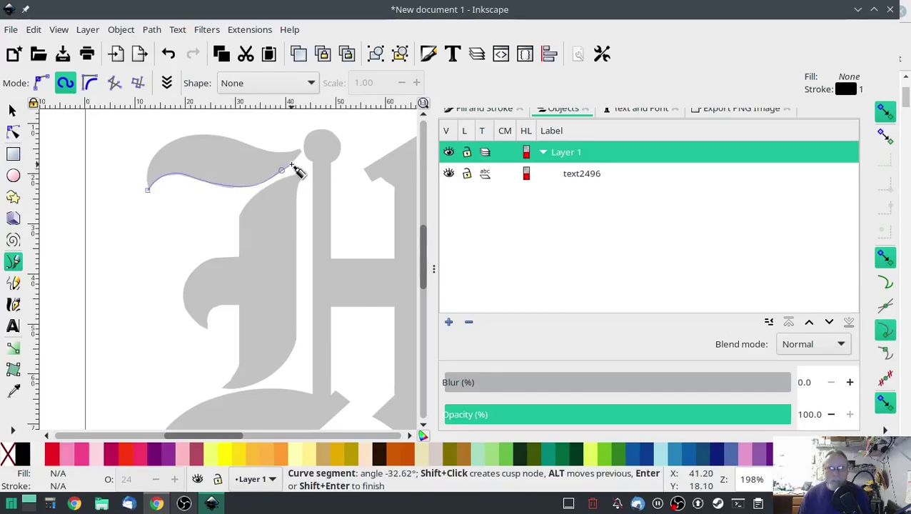
double_click(292, 166)
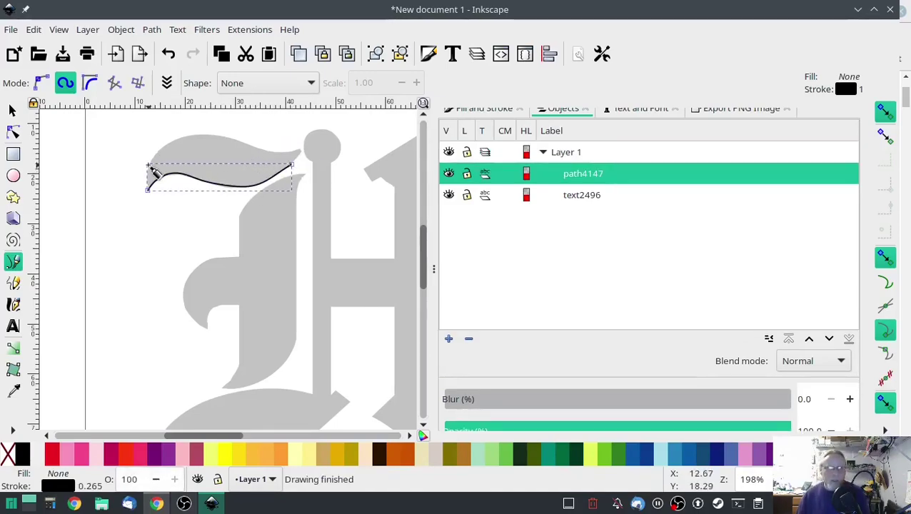
click(147, 161)
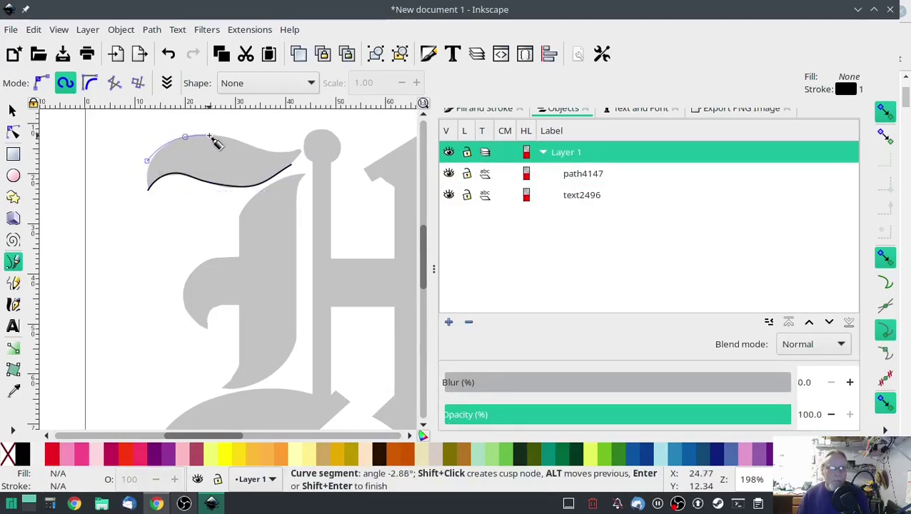
double_click(292, 147)
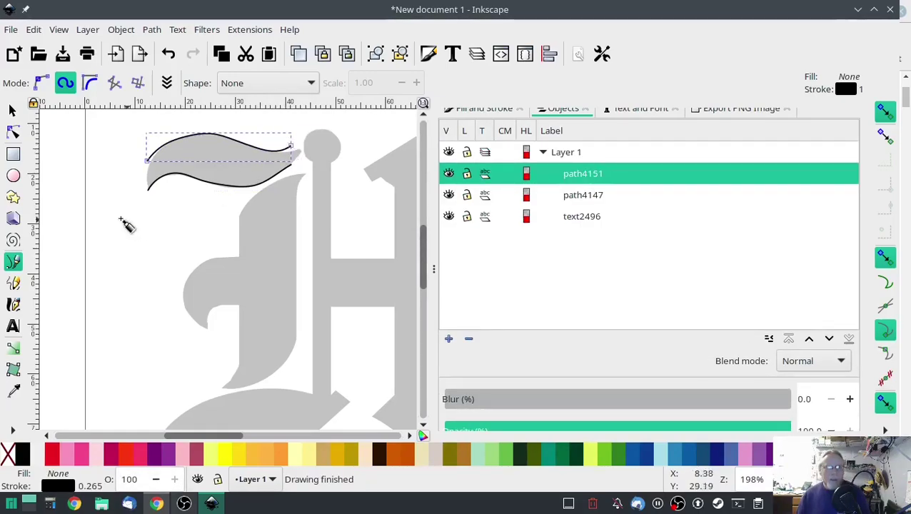
- With snapping turned off, draw three separate straight rungs crossing both traced curves along the left part of the flourish
click(147, 160)
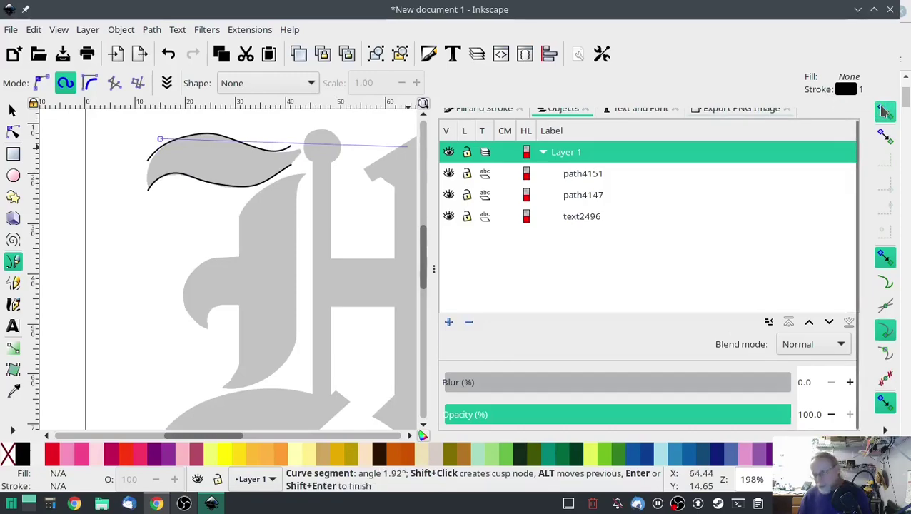
click(160, 188)
key(Return)
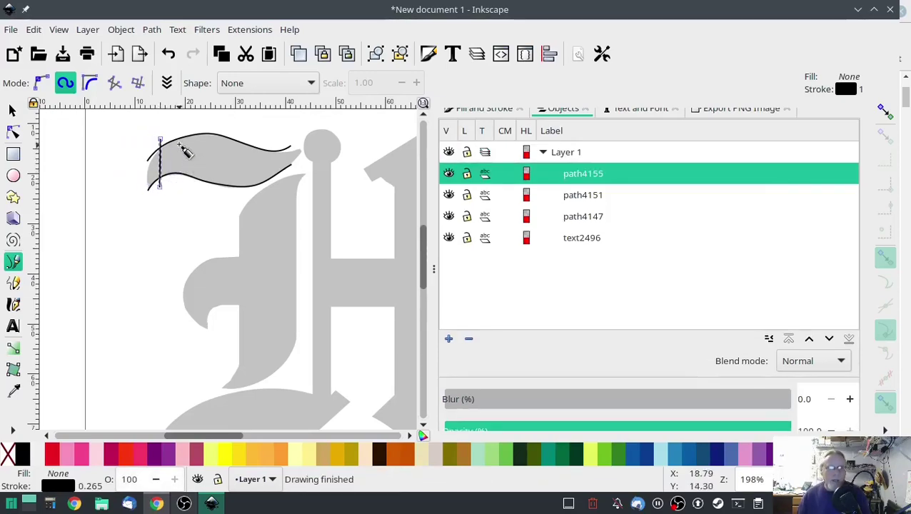
click(171, 135)
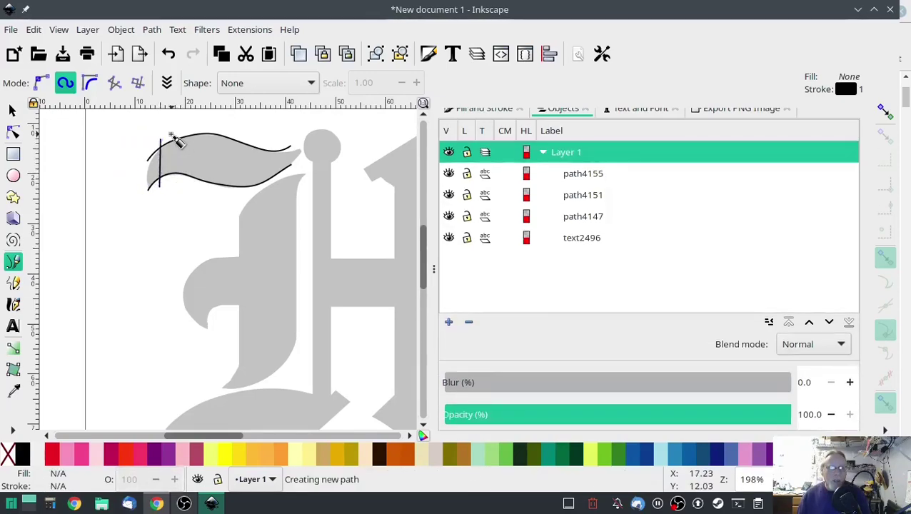
click(177, 179)
key(Return)
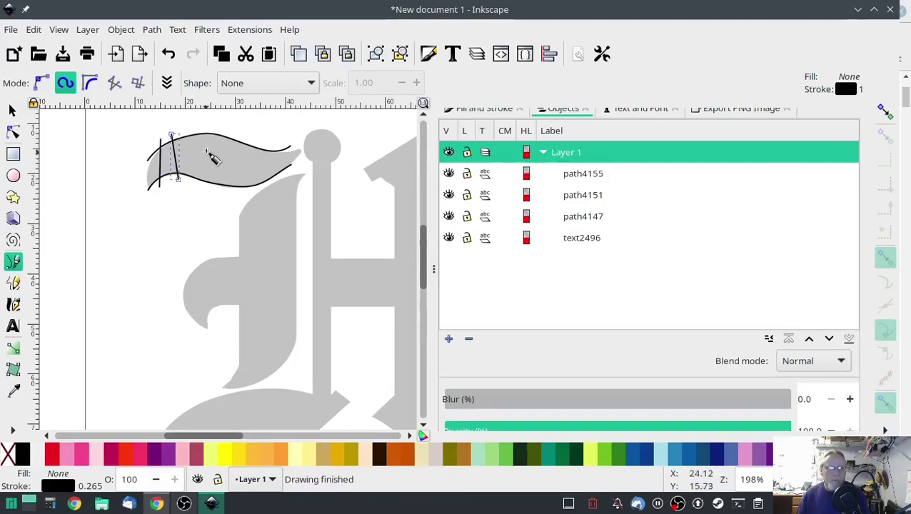
click(198, 129)
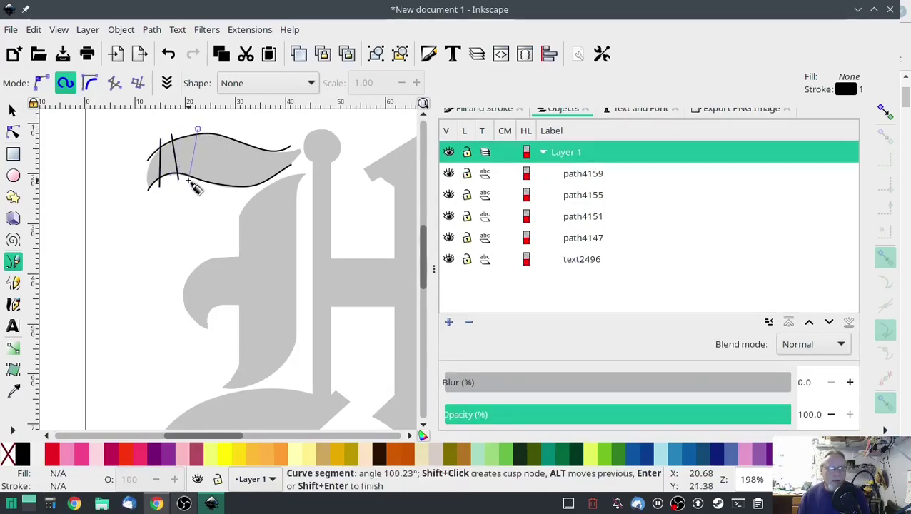
click(191, 184)
key(Return)
- Draw three more straight rungs across both curves, from the middle of the flourish to its right end
click(236, 135)
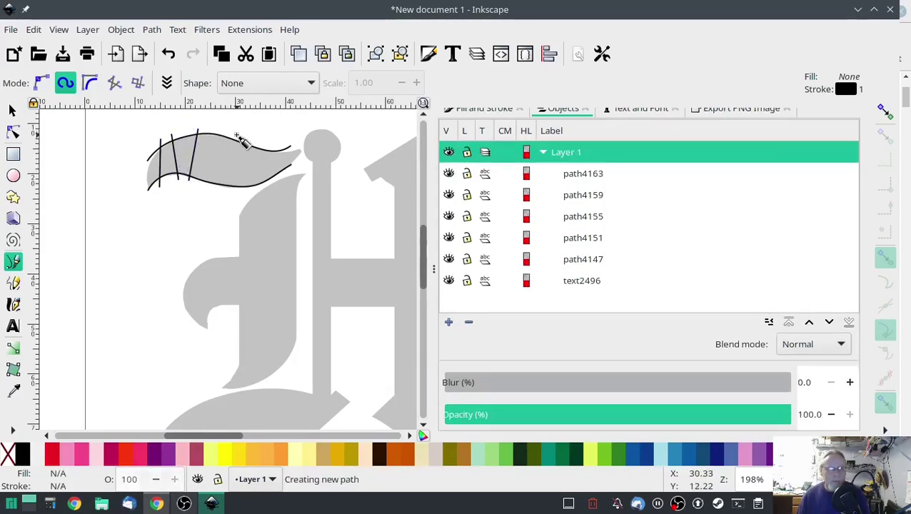
click(215, 193)
key(Return)
click(257, 143)
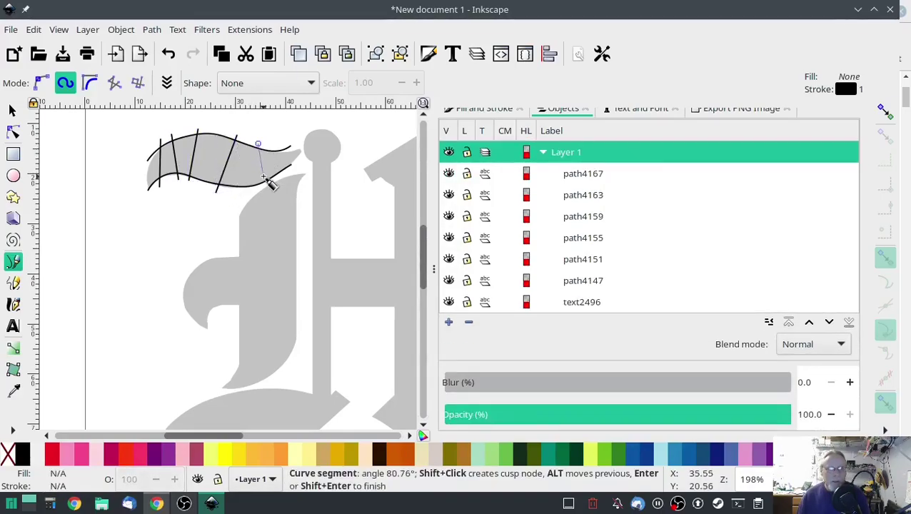
click(264, 189)
key(Return)
click(284, 146)
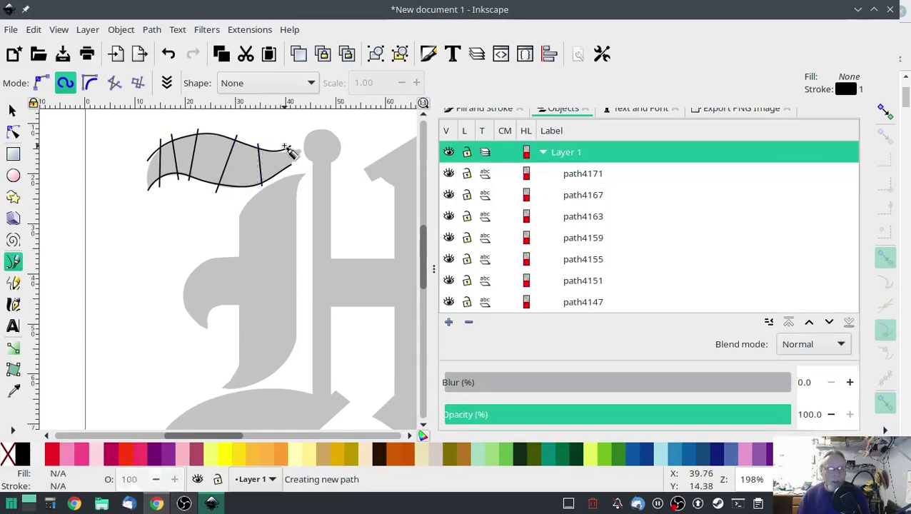
click(286, 169)
key(Return)
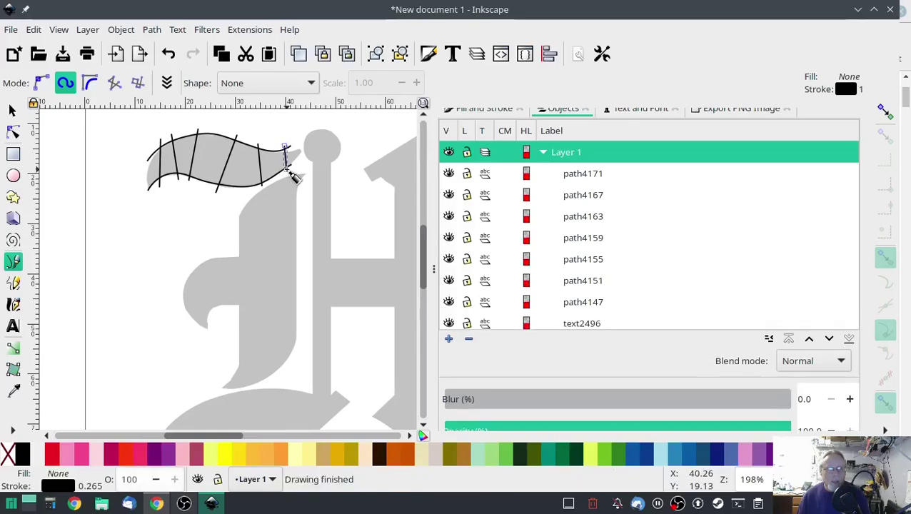
- Select the two traced curves and all six rungs together, leaving out the H template text
scroll(600, 299, down, 1)
click(580, 297)
scroll(582, 295, up, 1)
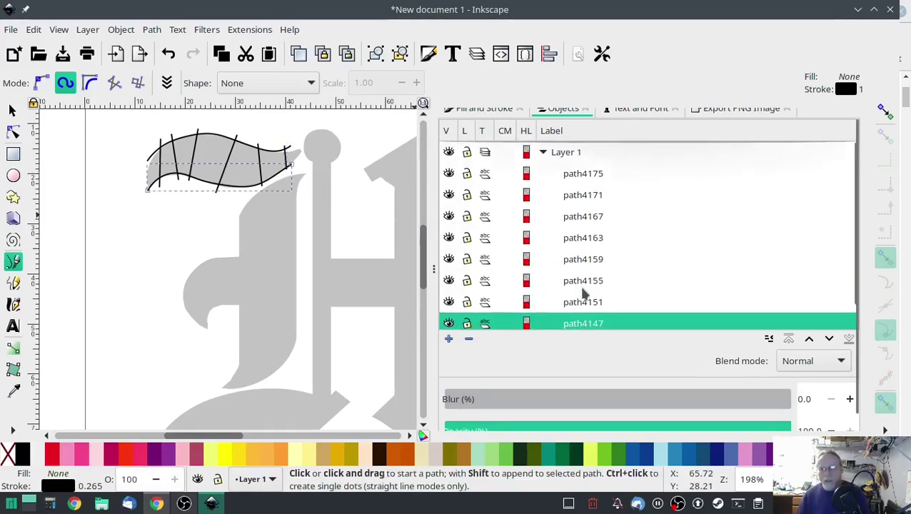
shift+click(584, 177)
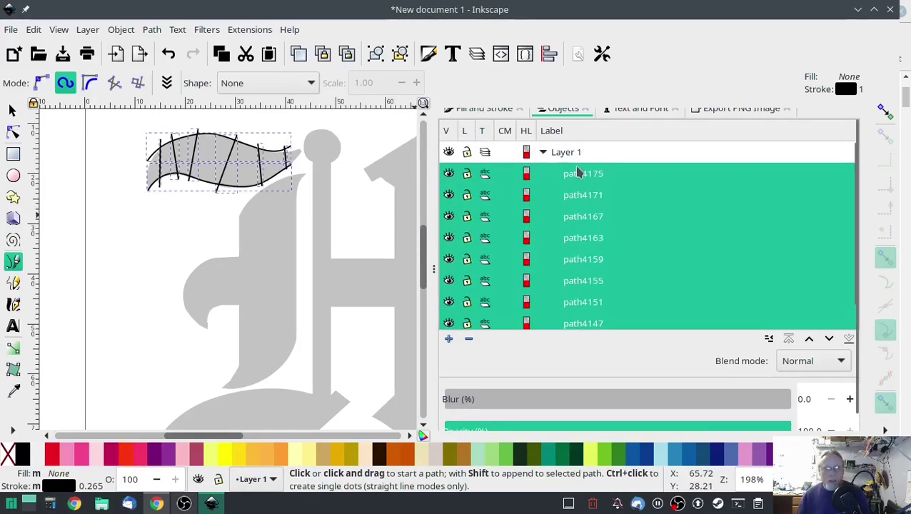
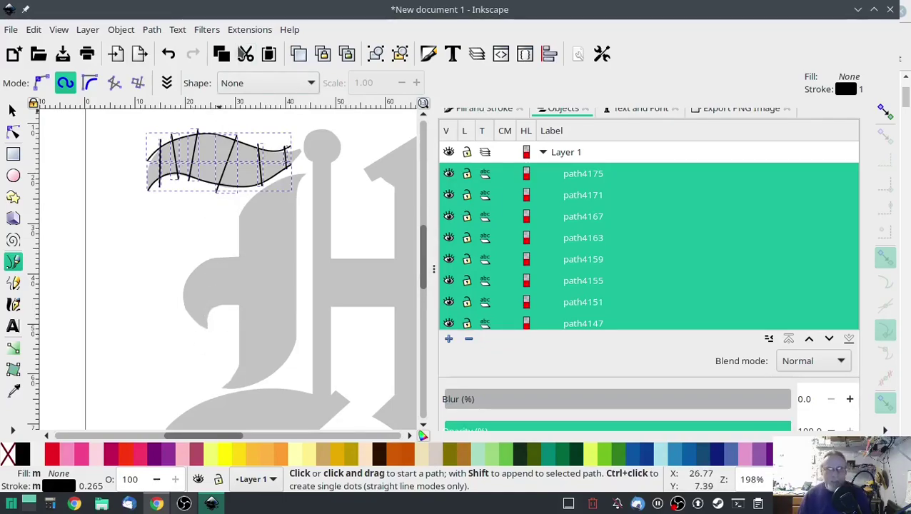
- Combine the selected rails and rungs on the letter's upper flourish into one path and apply custom satin column stitching to it in Ink/Stitch Params
click(152, 30)
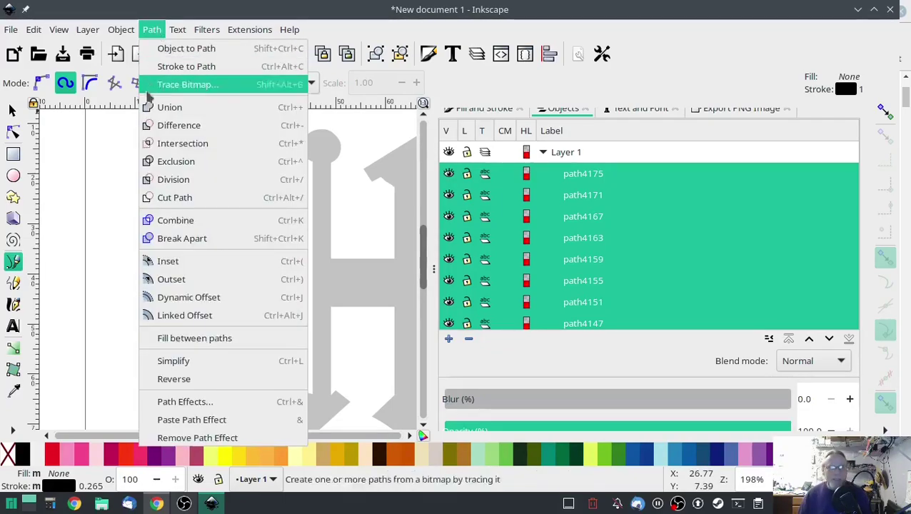
click(160, 220)
click(249, 29)
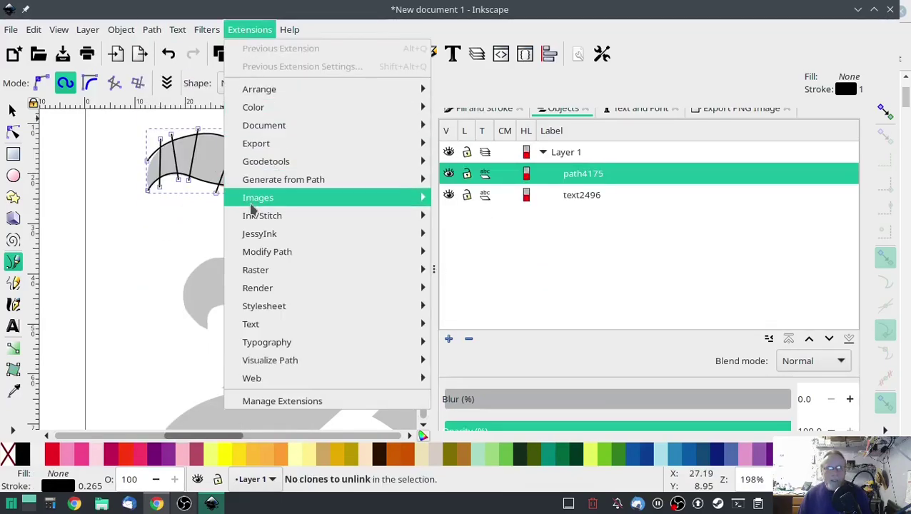
mouse_move(285, 216)
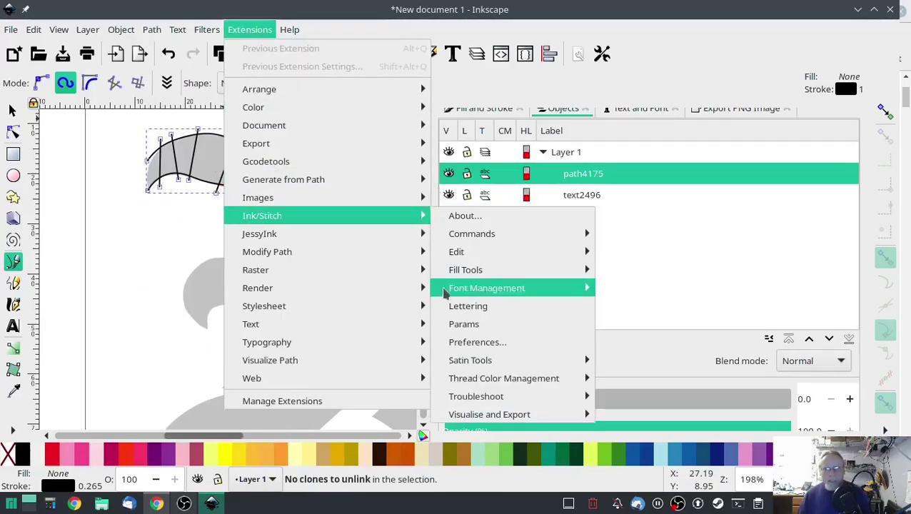
click(453, 325)
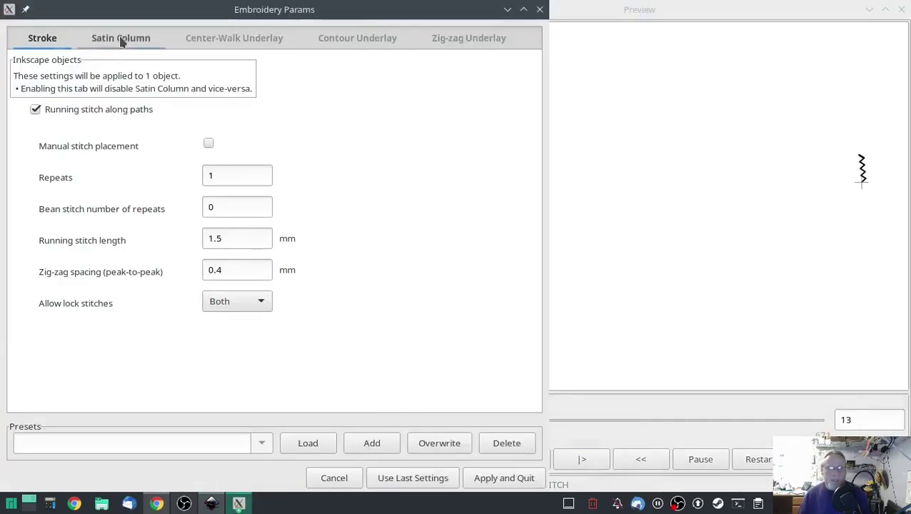
click(122, 37)
click(51, 122)
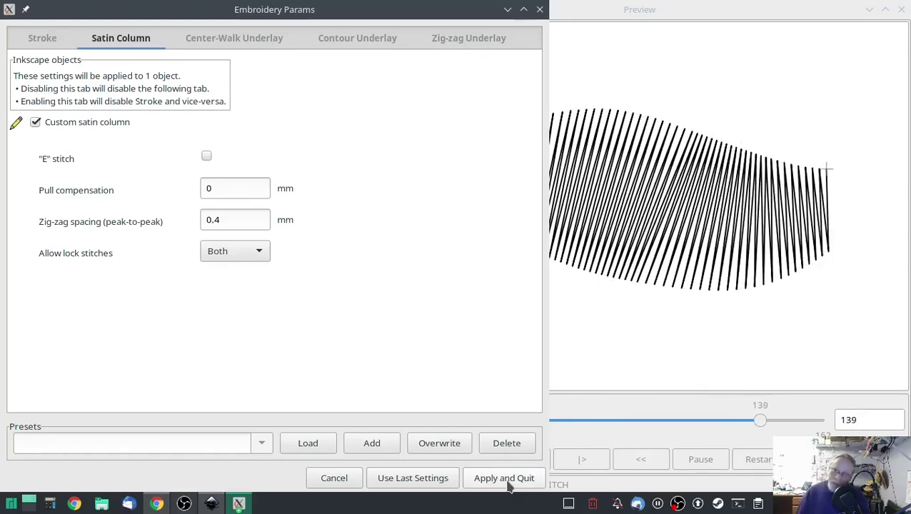
click(508, 484)
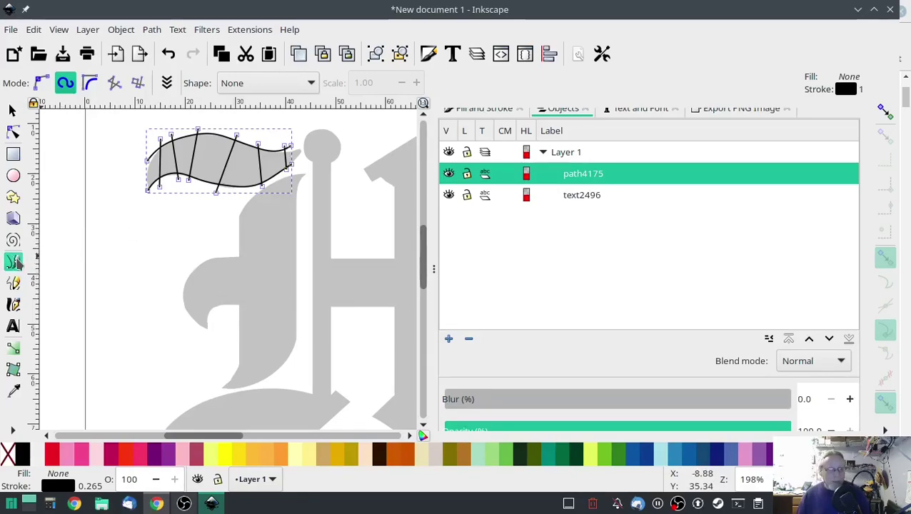
- Draw two open curved rails along the outer and inner edges of the letter's hook beside the stem
click(182, 322)
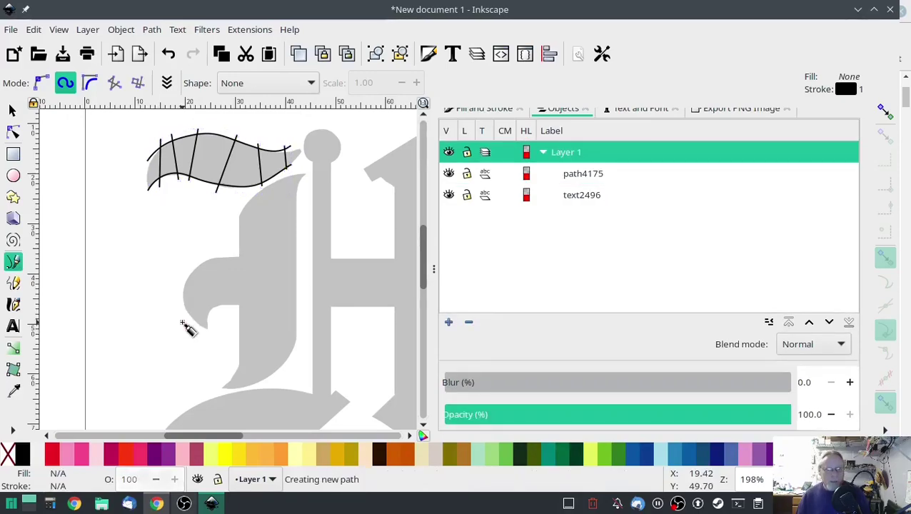
click(193, 271)
click(224, 257)
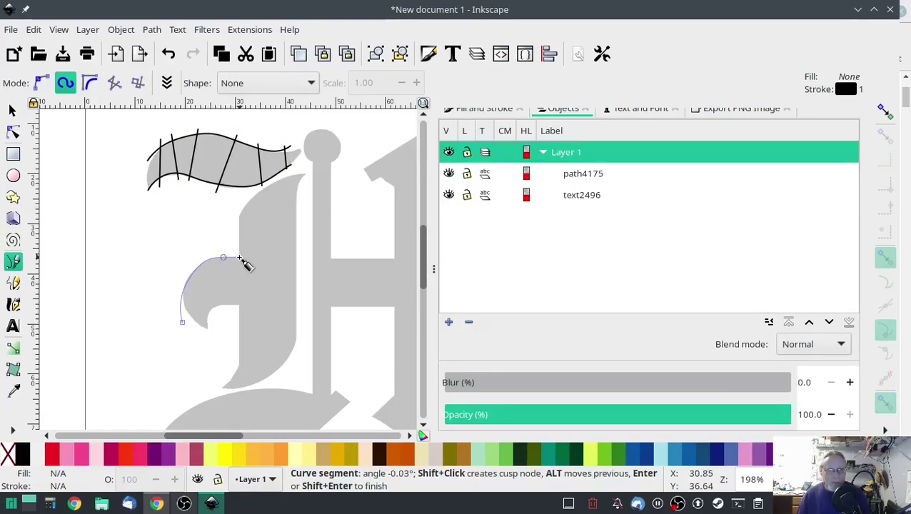
key(Return)
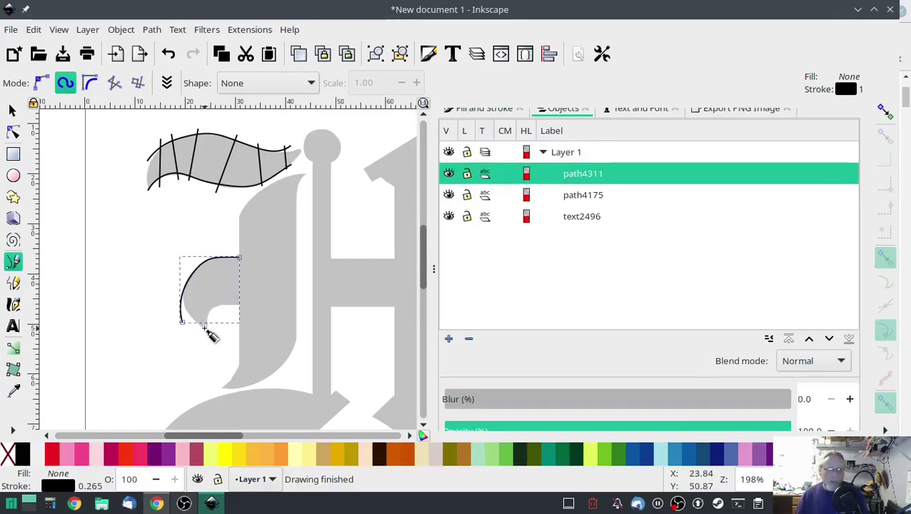
click(193, 325)
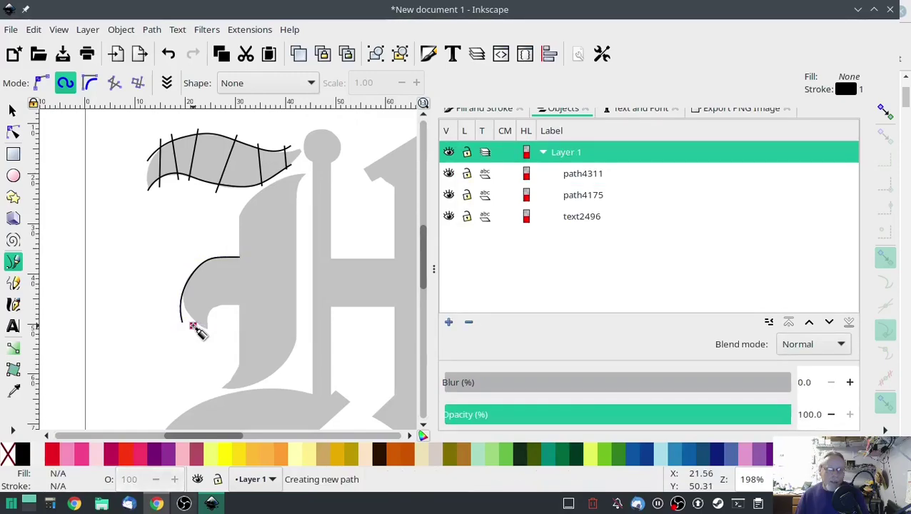
click(240, 305)
key(Return)
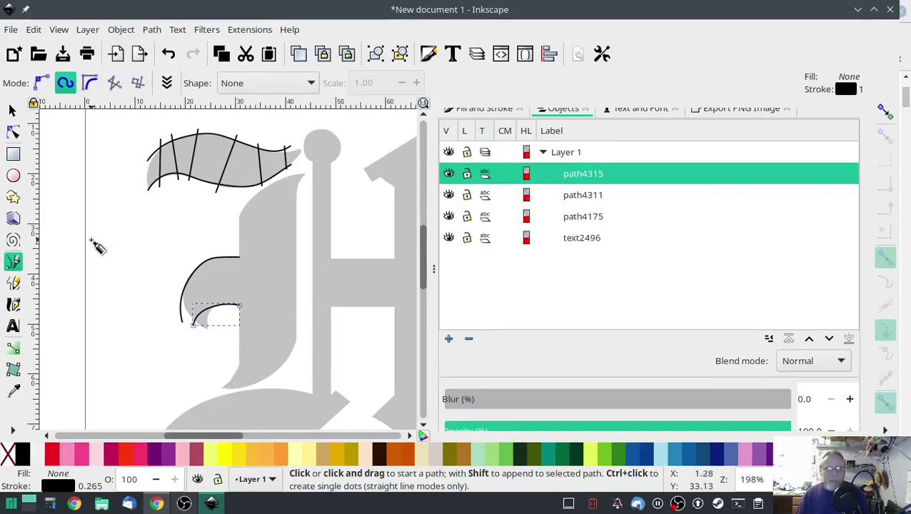
- Draw four straight rungs crossing both rails of the hook, spaced from its tip to the stem
scroll(178, 325, up, 3)
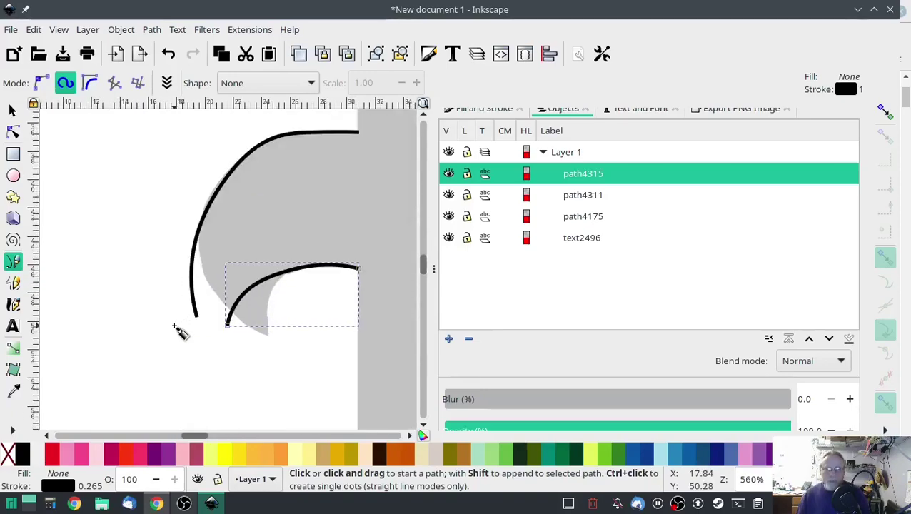
click(177, 300)
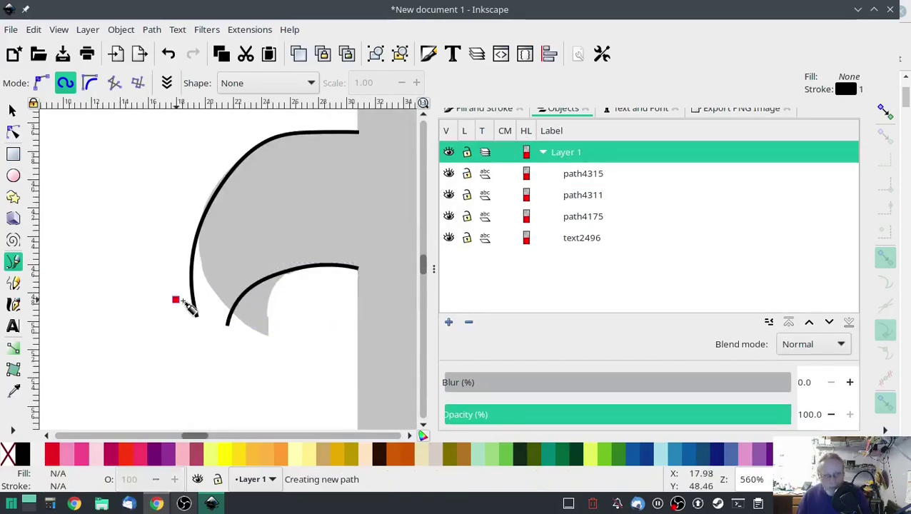
double_click(244, 314)
click(207, 177)
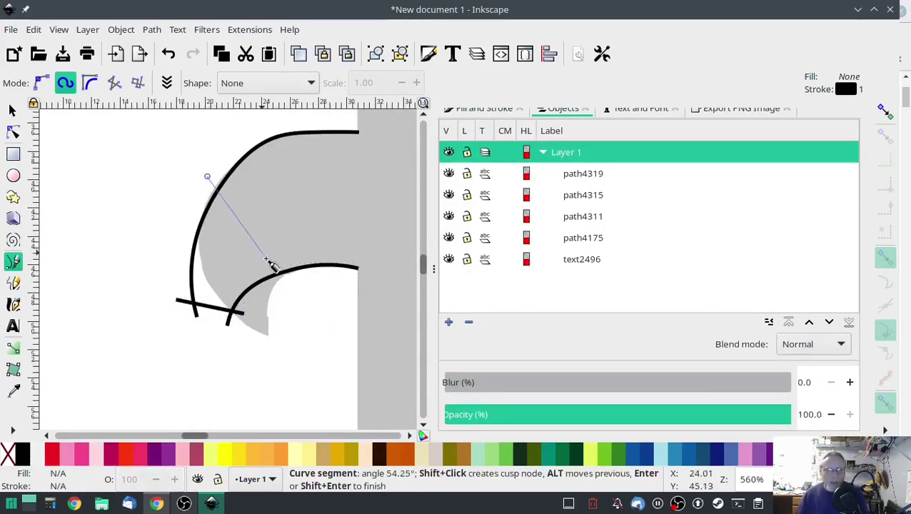
double_click(285, 279)
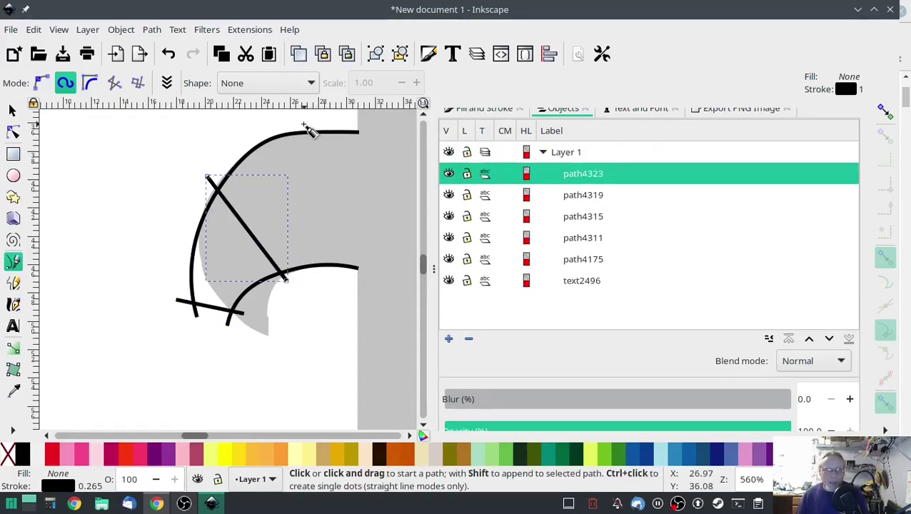
click(303, 125)
double_click(317, 278)
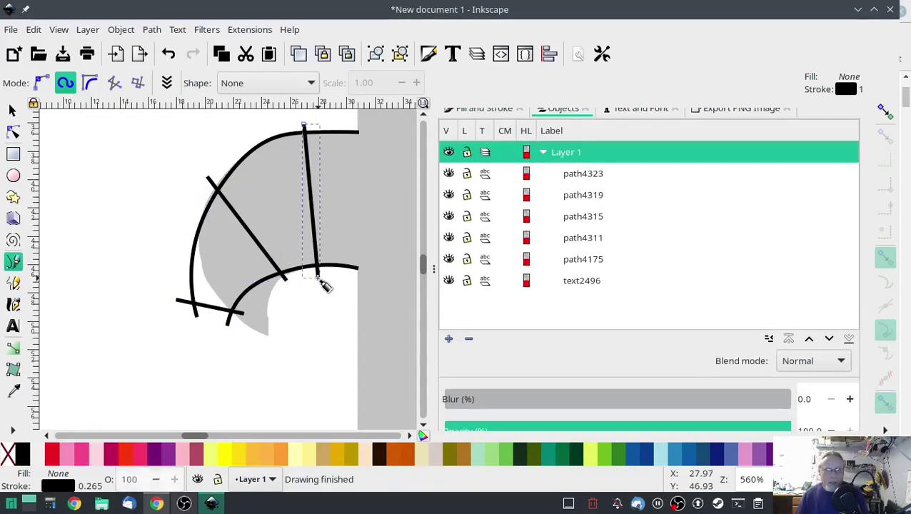
click(348, 130)
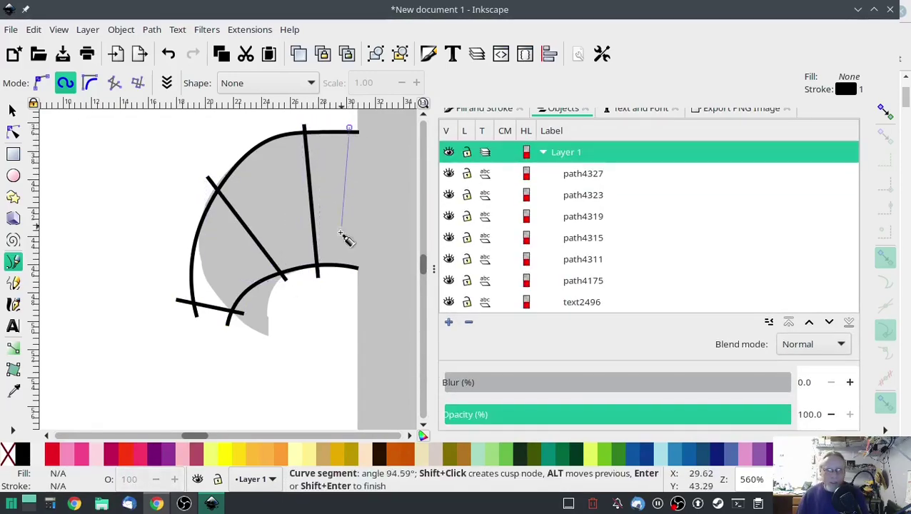
double_click(350, 272)
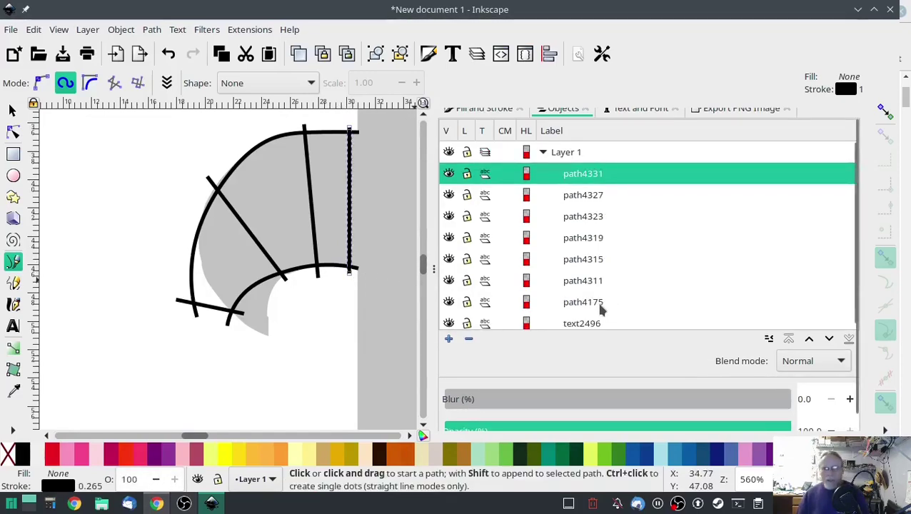
- Select the hook's two rails and four rungs and combine them into a single path
click(595, 300)
click(588, 283)
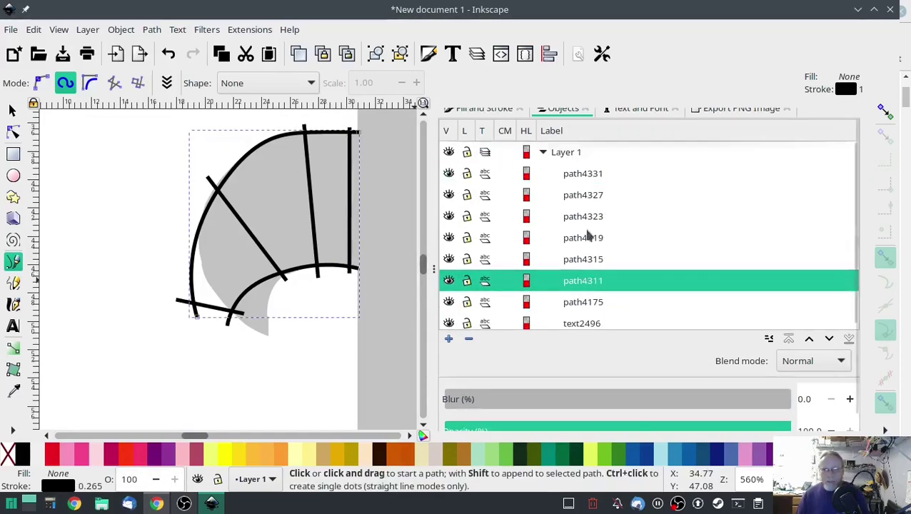
shift+click(581, 179)
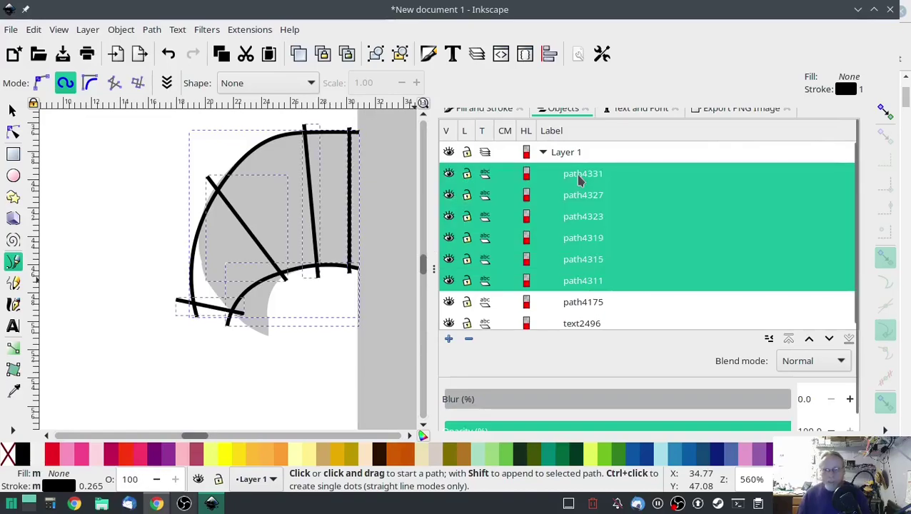
click(152, 30)
click(175, 220)
- Enable custom satin column for the combined hook path in Ink/Stitch Params and apply it
click(239, 29)
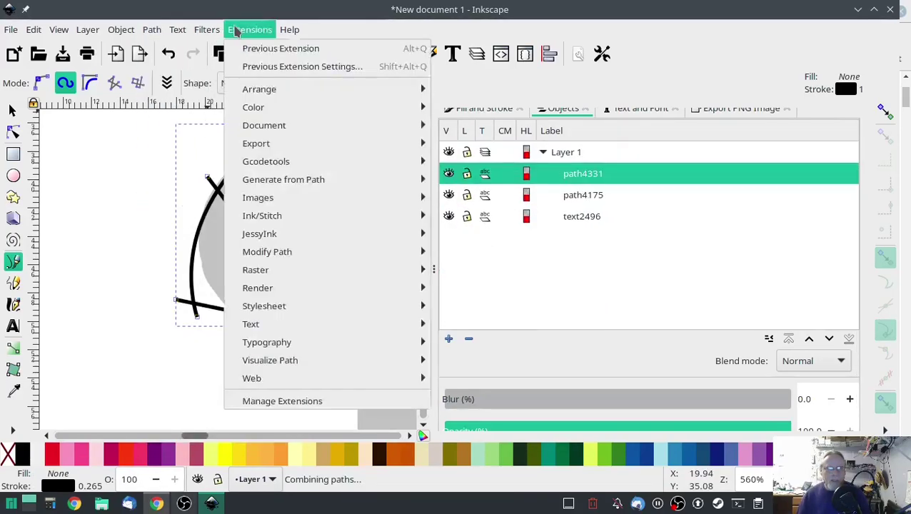
mouse_move(248, 214)
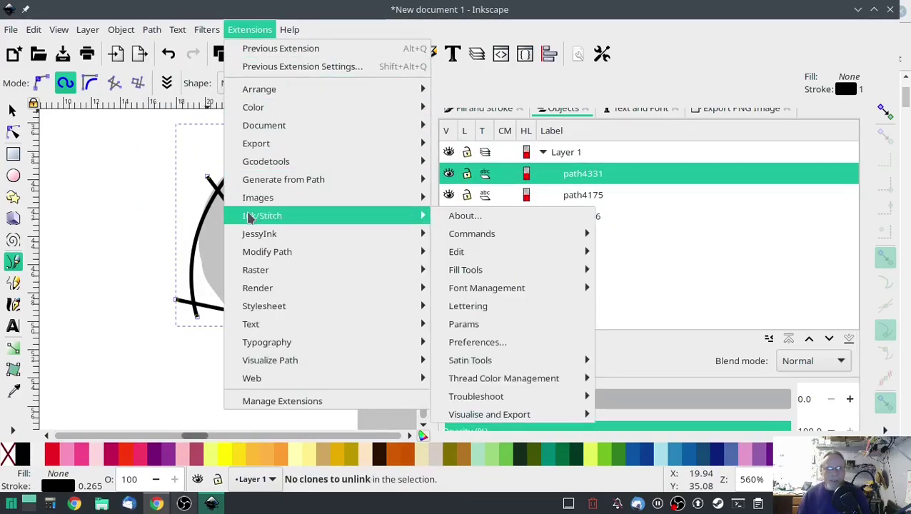
click(464, 324)
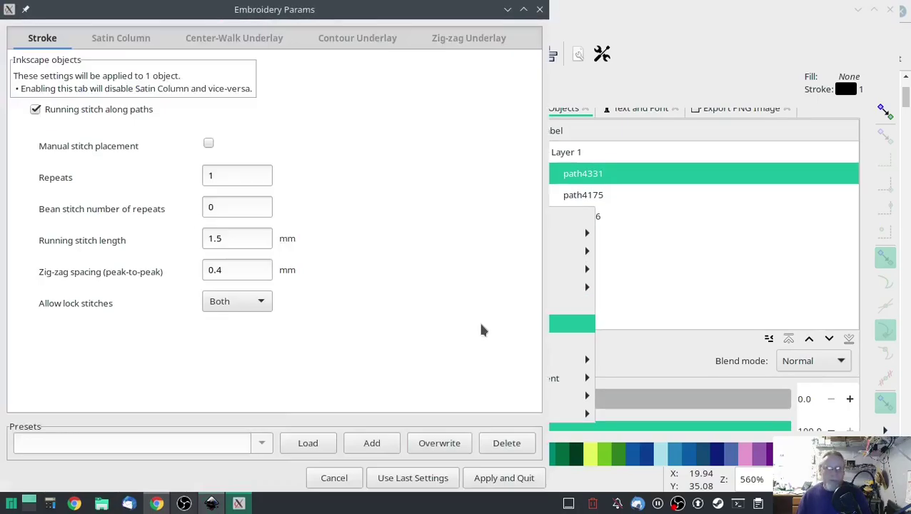
click(109, 40)
click(35, 122)
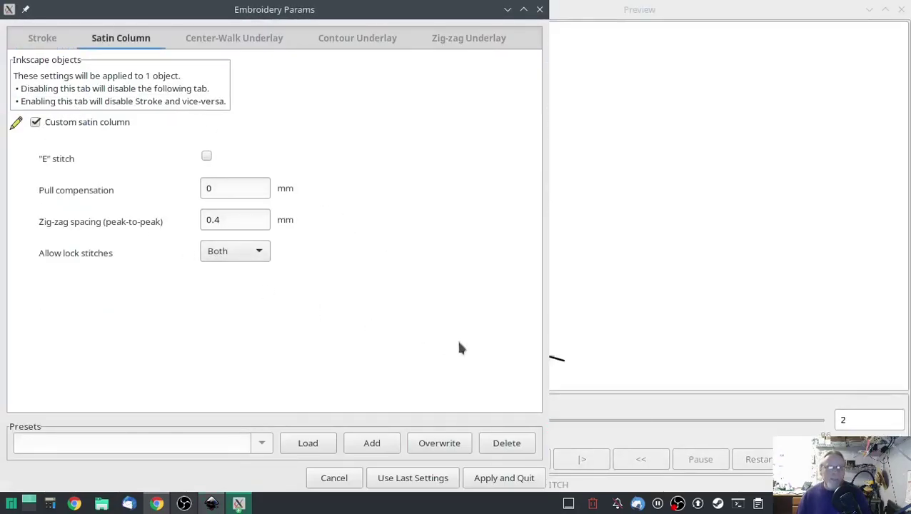
click(504, 478)
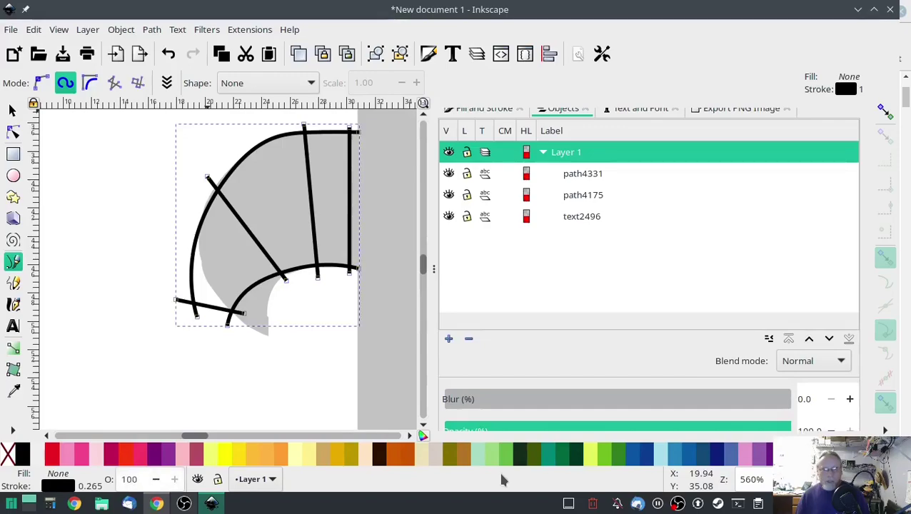
- Draw an S-shaped connecting curve inside the stem, from beside the hook up towards the stem's pointed upper end
scroll(319, 397, right, 3)
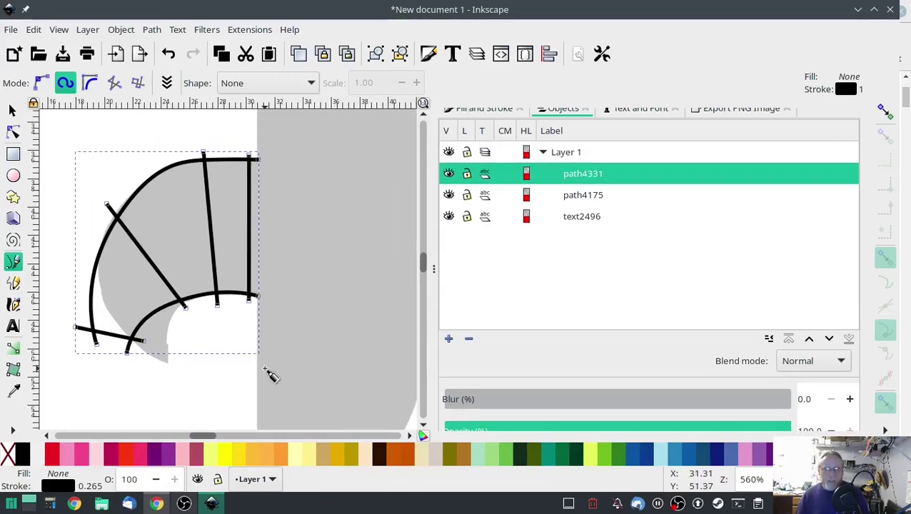
scroll(270, 372, down, 2)
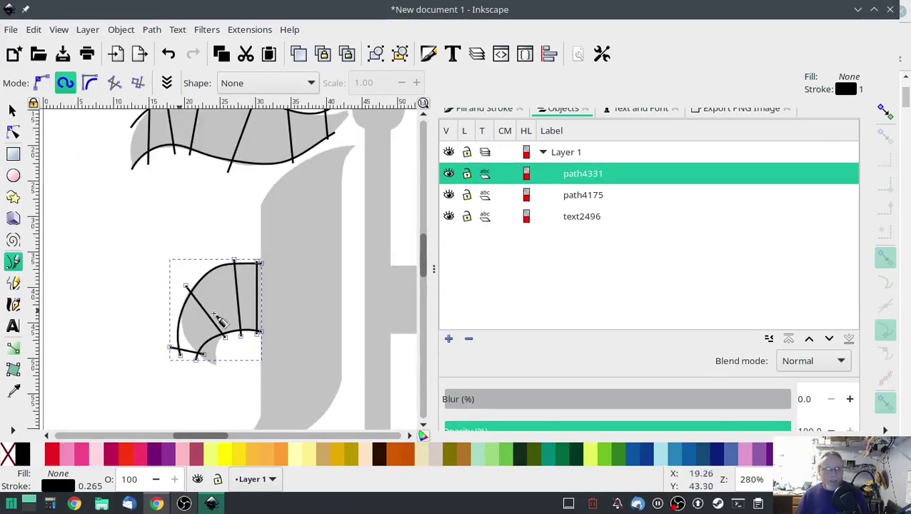
click(267, 283)
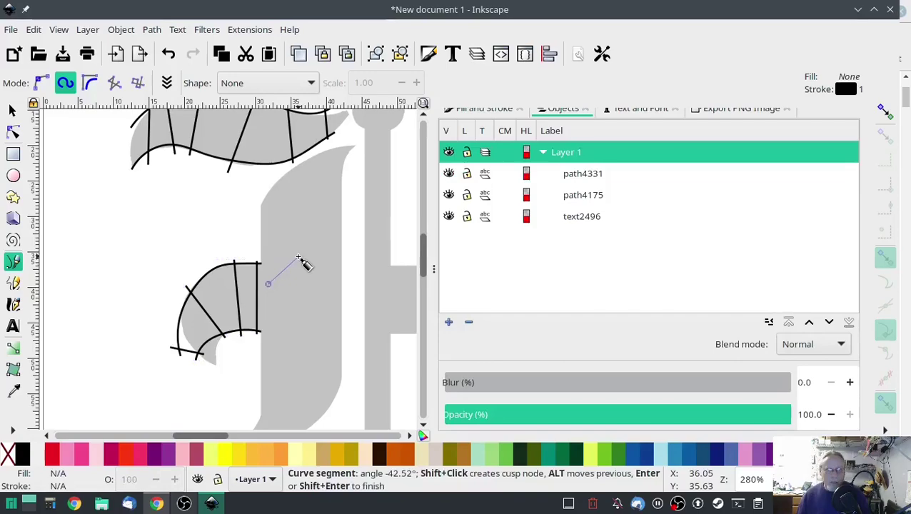
click(295, 215)
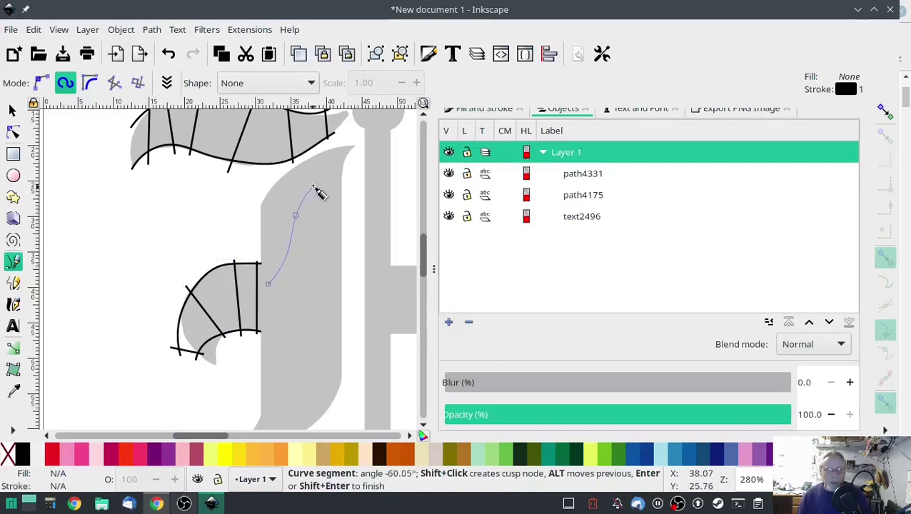
click(319, 176)
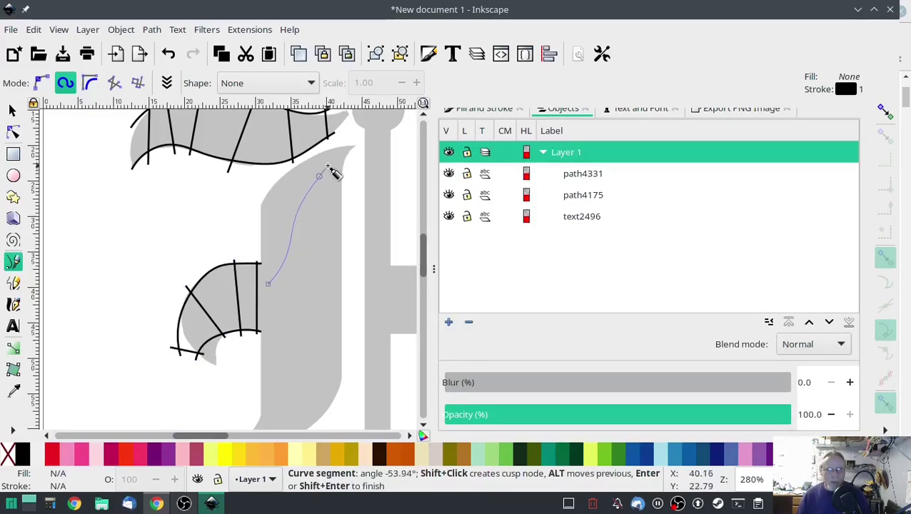
double_click(329, 165)
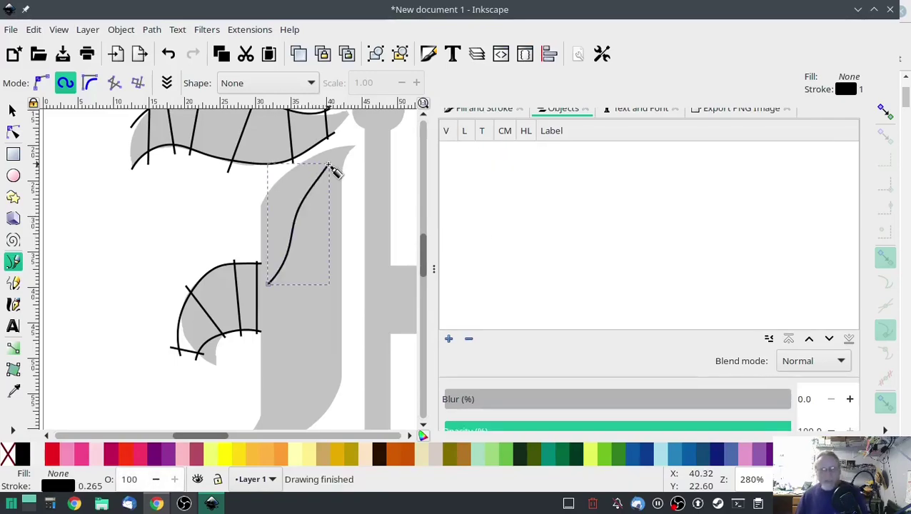
- Give the connecting curve in the stem a finely dotted stroke style
click(486, 120)
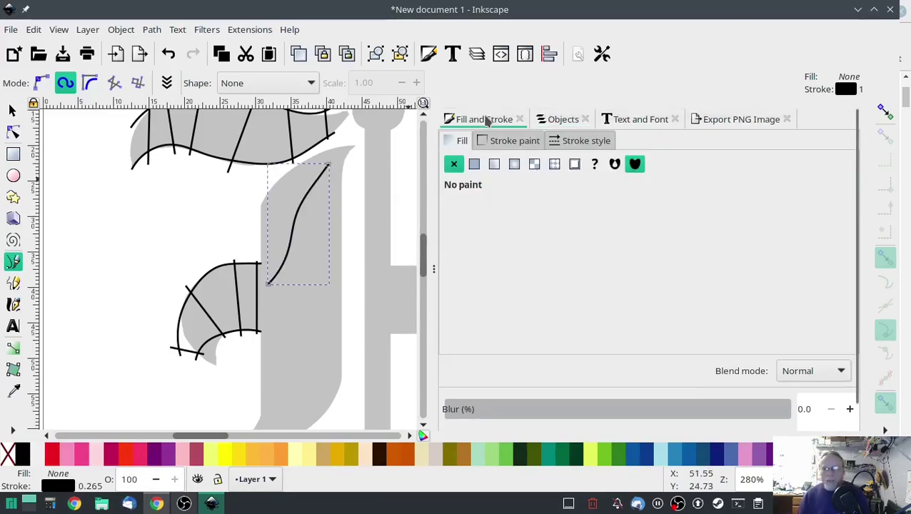
click(575, 143)
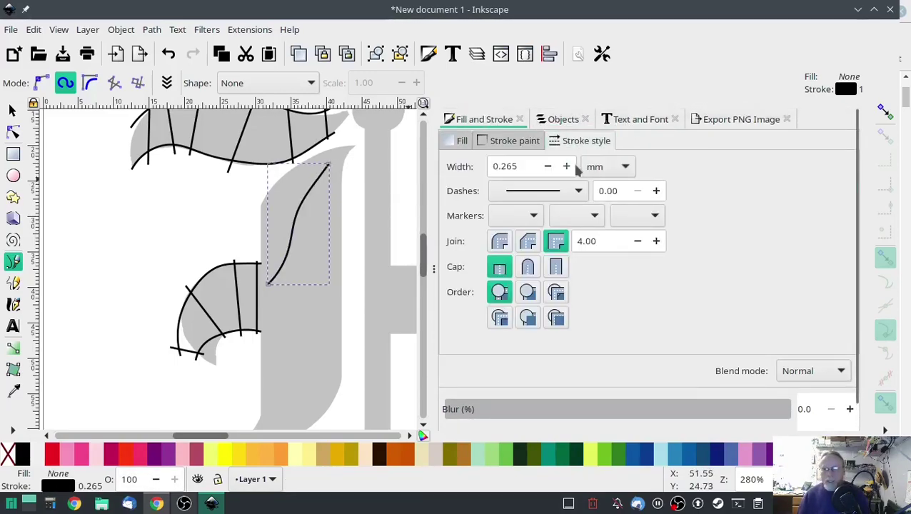
click(566, 190)
click(562, 206)
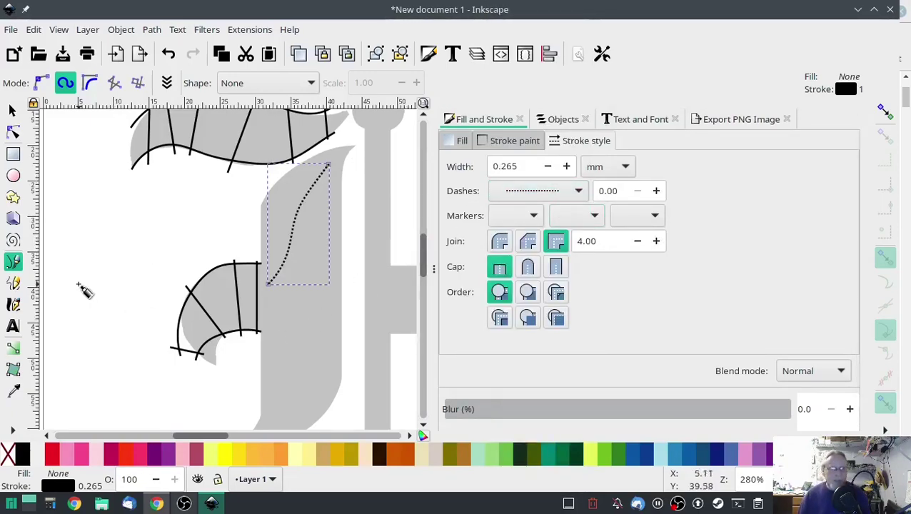
- Trace the stem's left edge as a curved rail from the pointed upper tip down to the tip of the foot
click(344, 140)
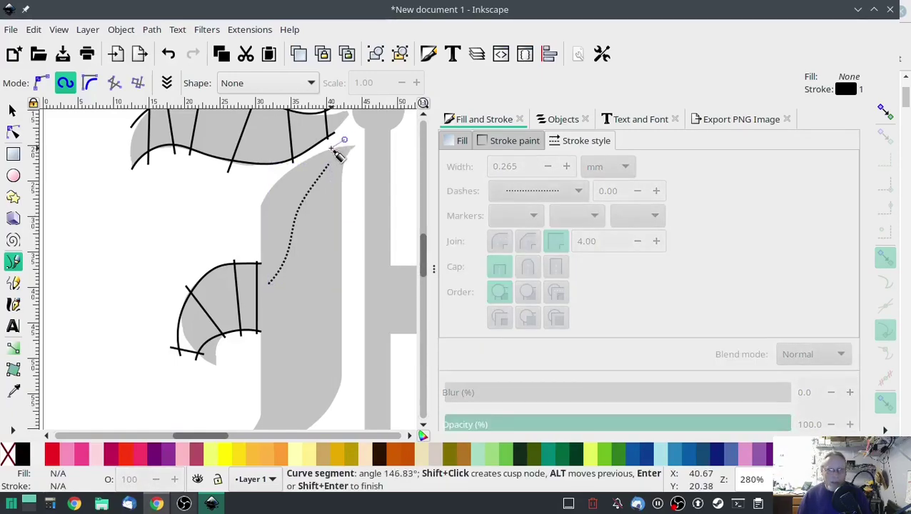
click(261, 205)
click(261, 238)
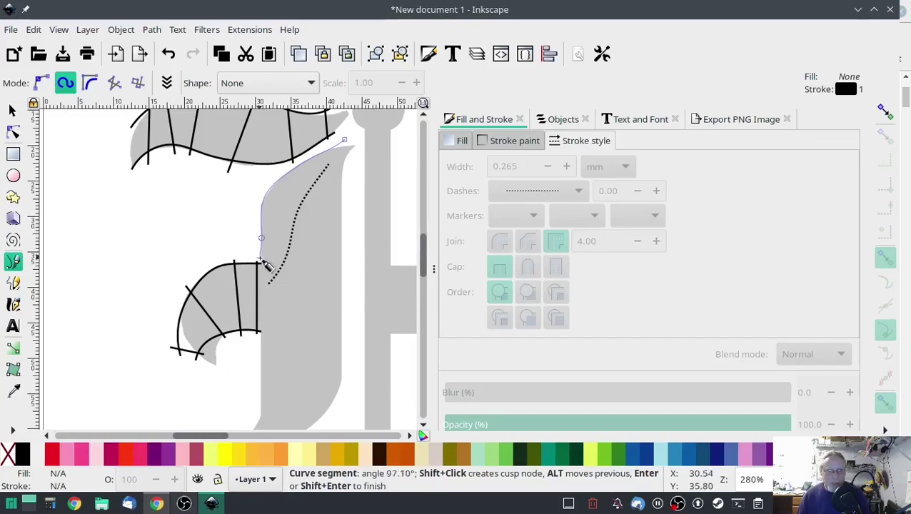
click(261, 336)
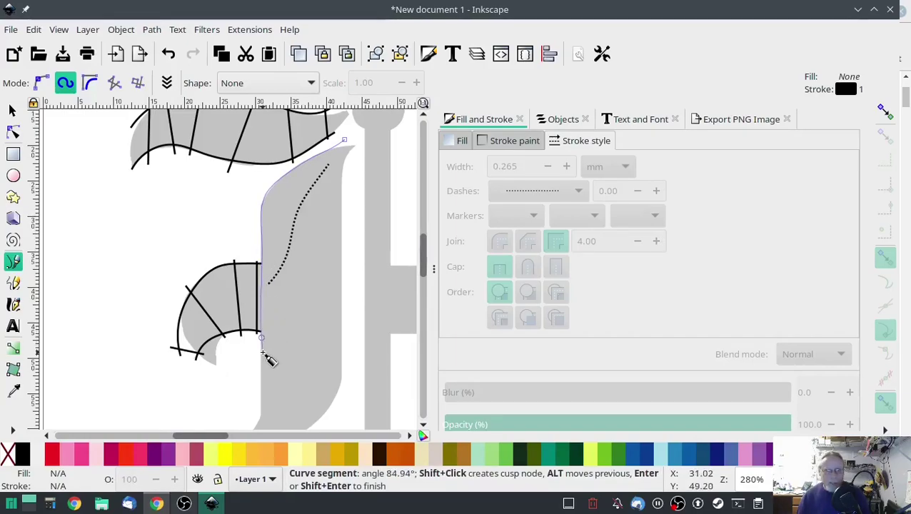
scroll(263, 342, down, 3)
click(262, 297)
click(261, 323)
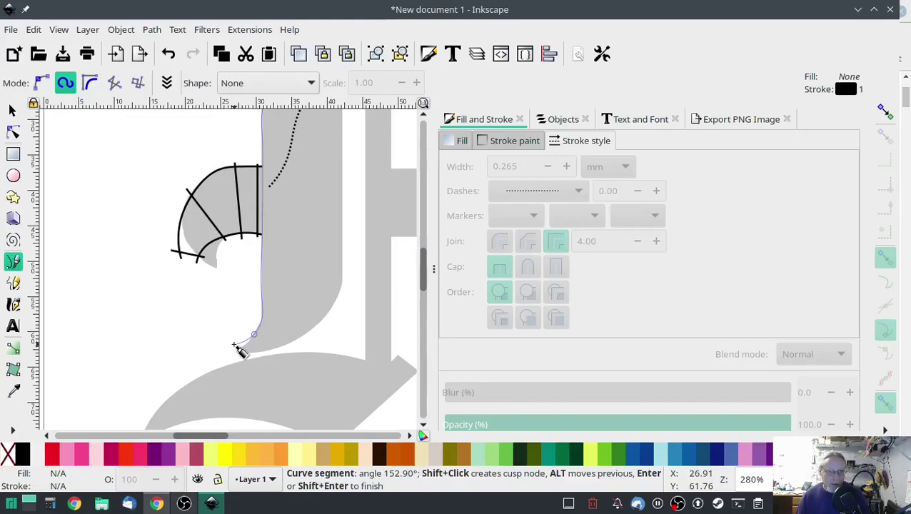
double_click(233, 345)
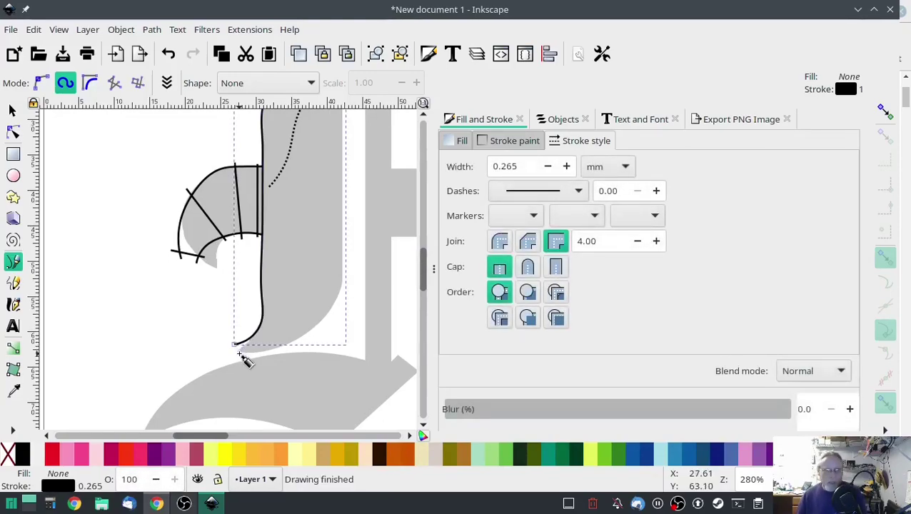
- Trace the stem's right edge as a second curved rail from the foot's tip up to the pointed upper end
click(240, 352)
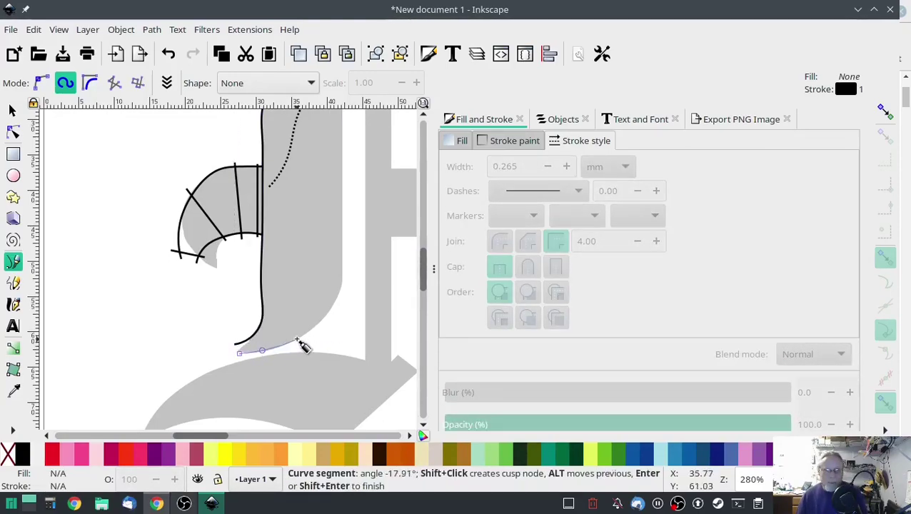
click(342, 270)
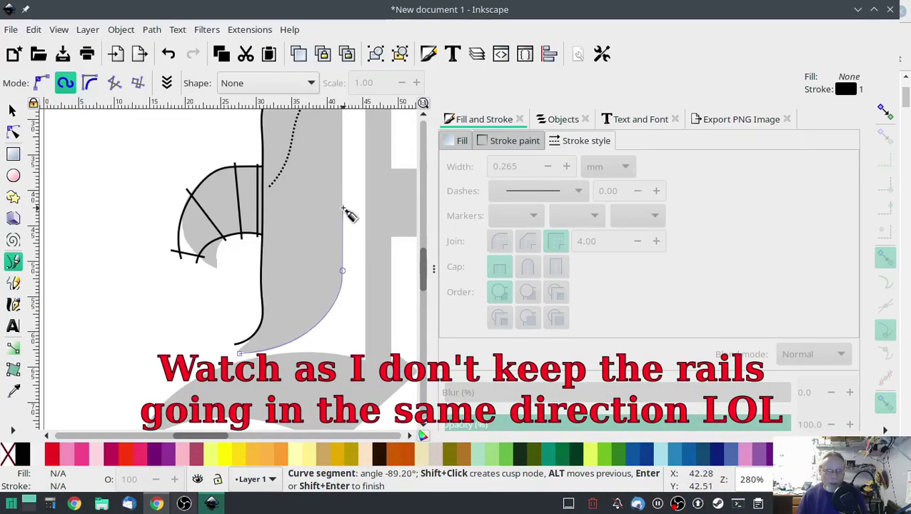
scroll(350, 214, up, 3)
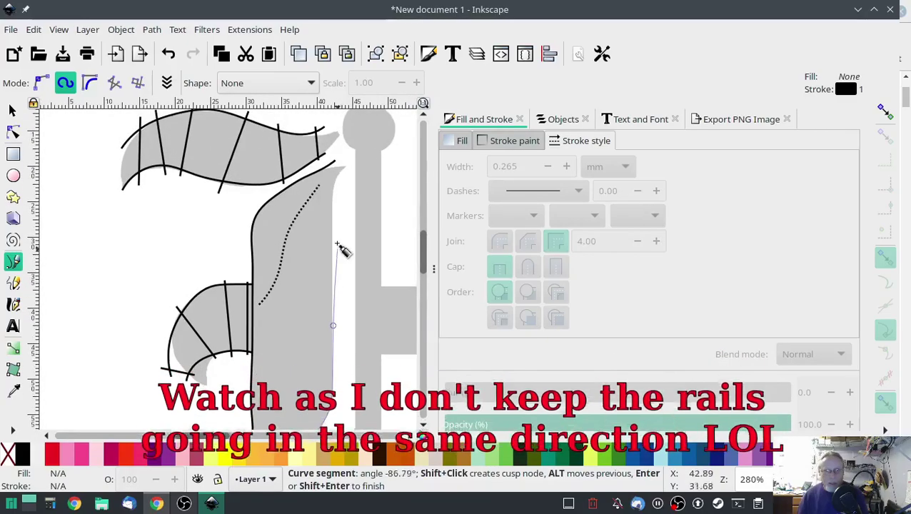
click(330, 192)
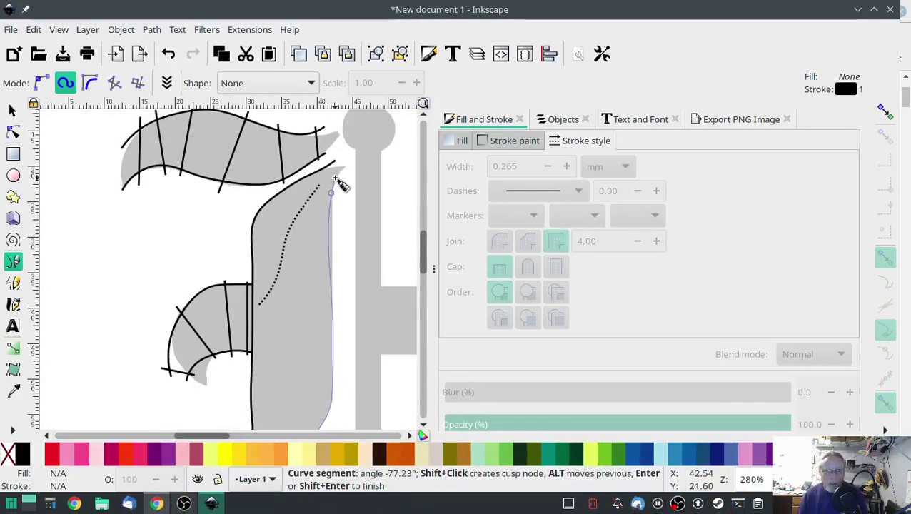
click(337, 176)
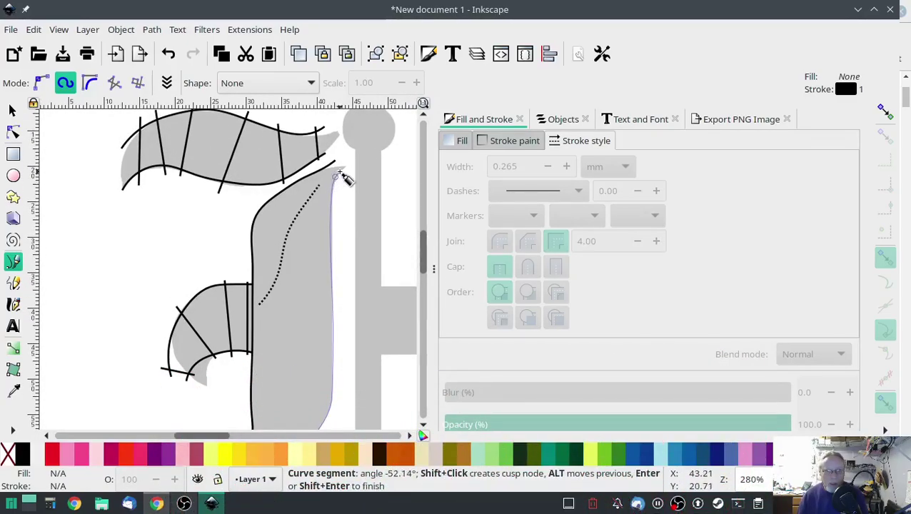
key(Return)
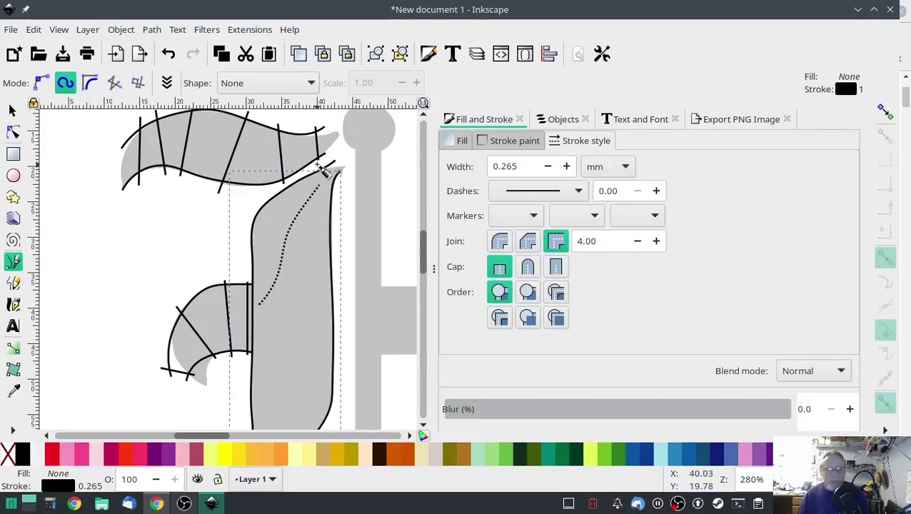
- Draw four rungs across both rails of the upper stem, from its pointed tip down to just above the hook
click(329, 160)
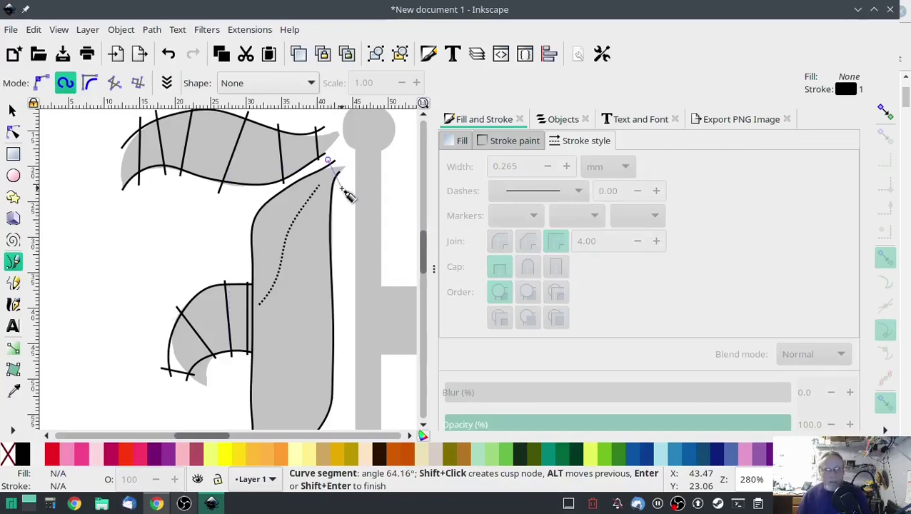
double_click(342, 189)
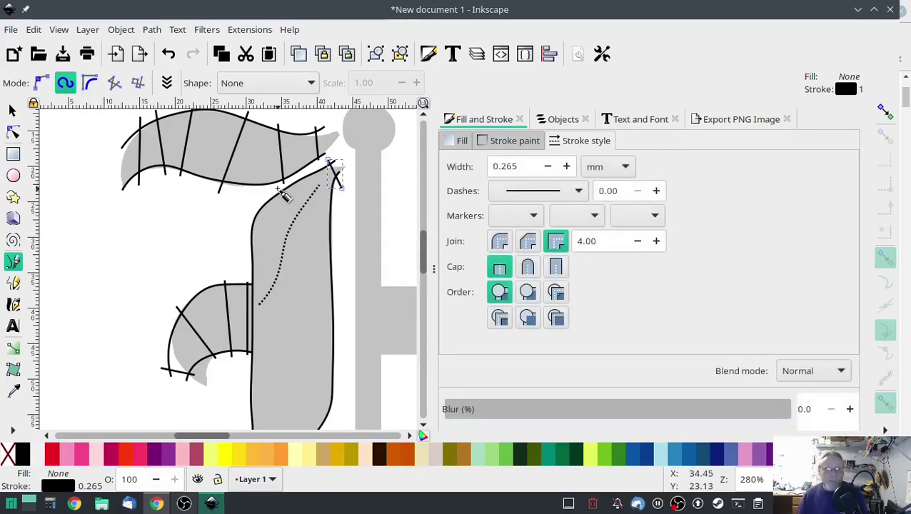
click(278, 188)
double_click(337, 213)
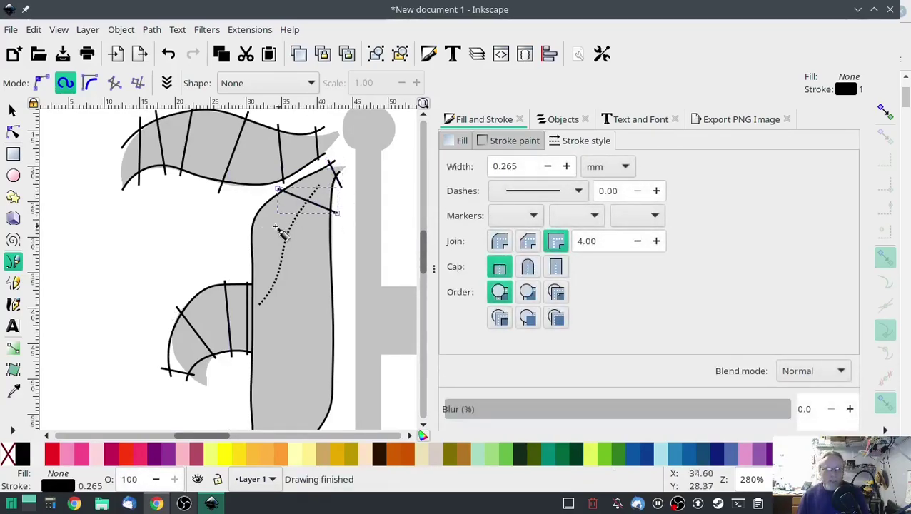
click(240, 229)
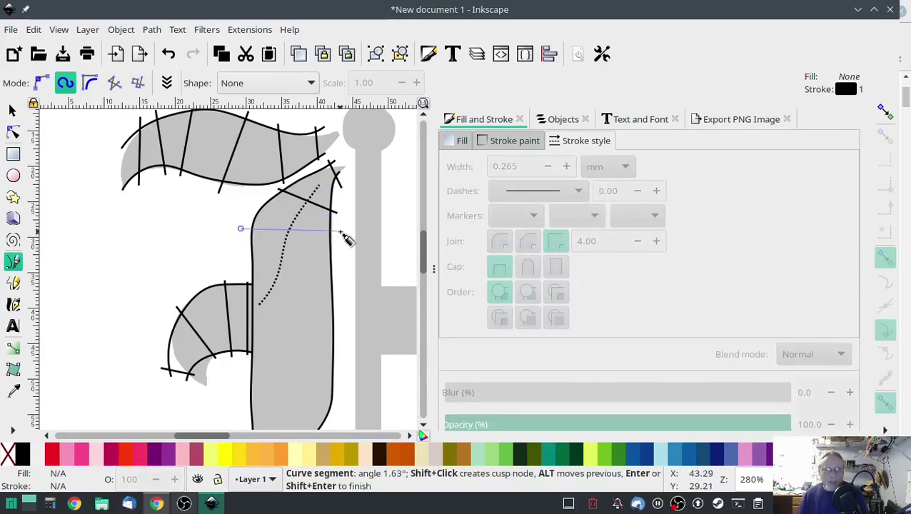
double_click(343, 240)
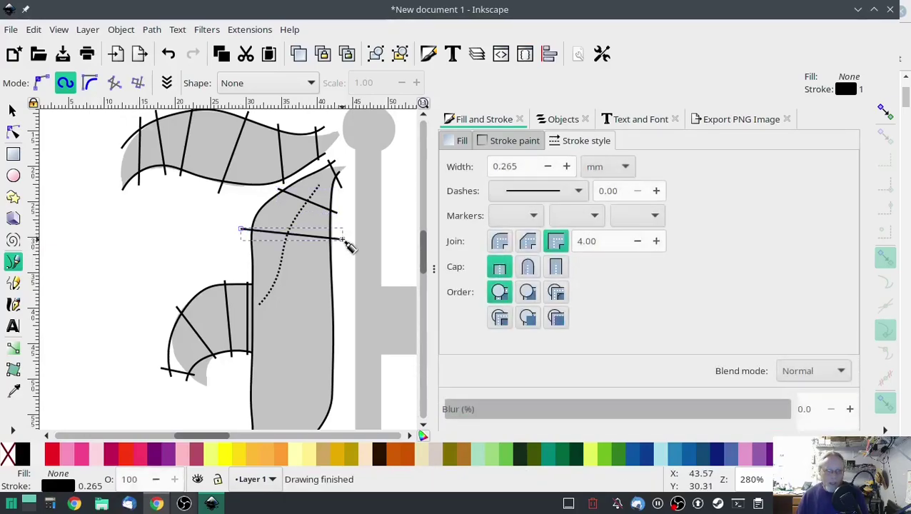
click(244, 279)
double_click(336, 276)
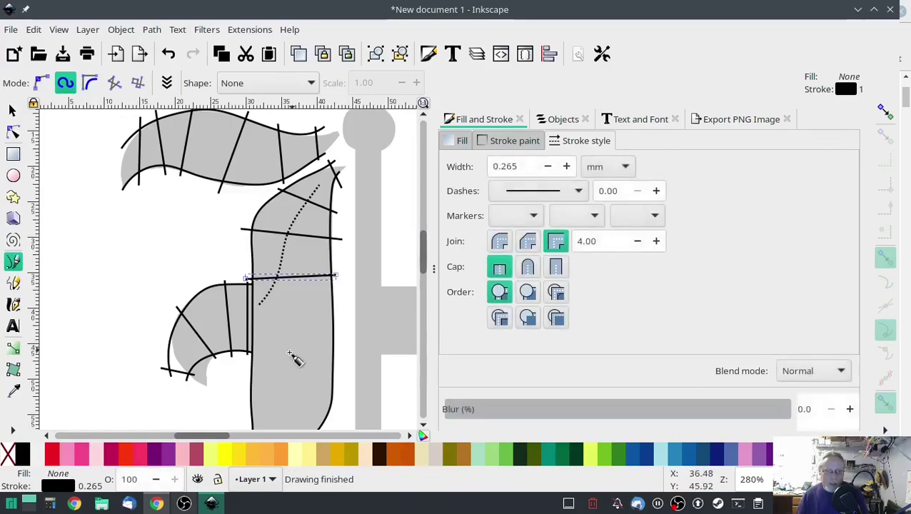
- Draw two rungs across the stem below the hook and raise the lower rung's left end slightly so it slants
click(245, 372)
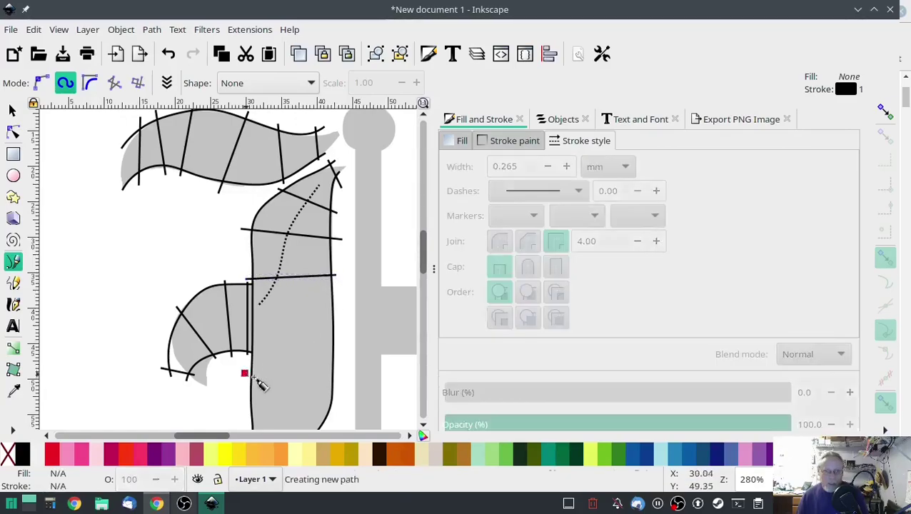
double_click(336, 371)
scroll(349, 380, down, 5)
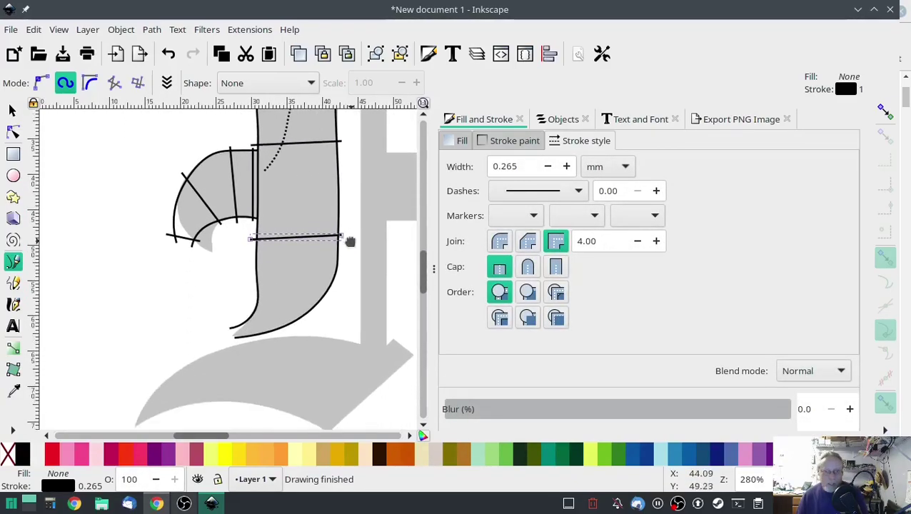
click(249, 274)
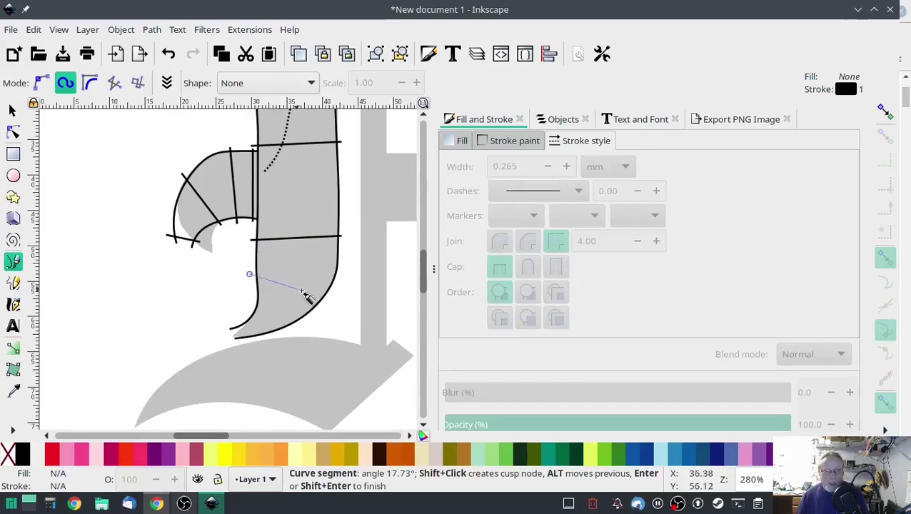
click(341, 279)
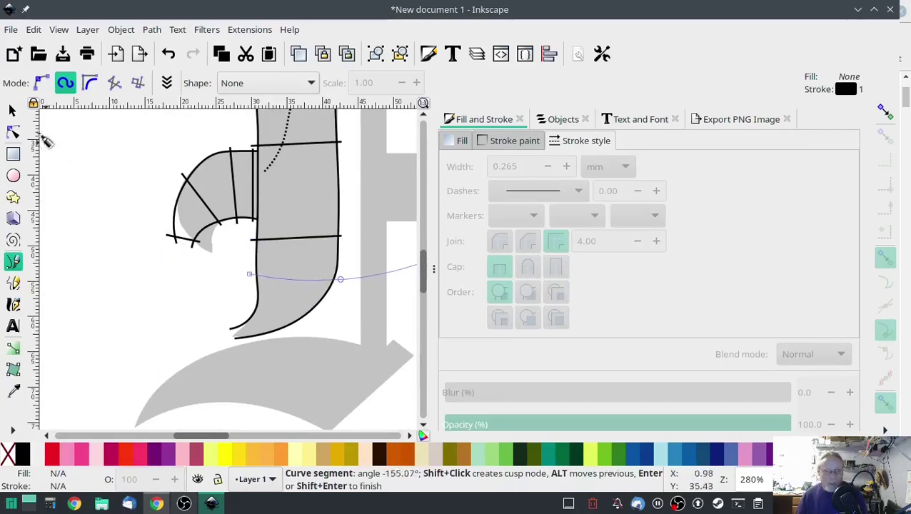
click(13, 132)
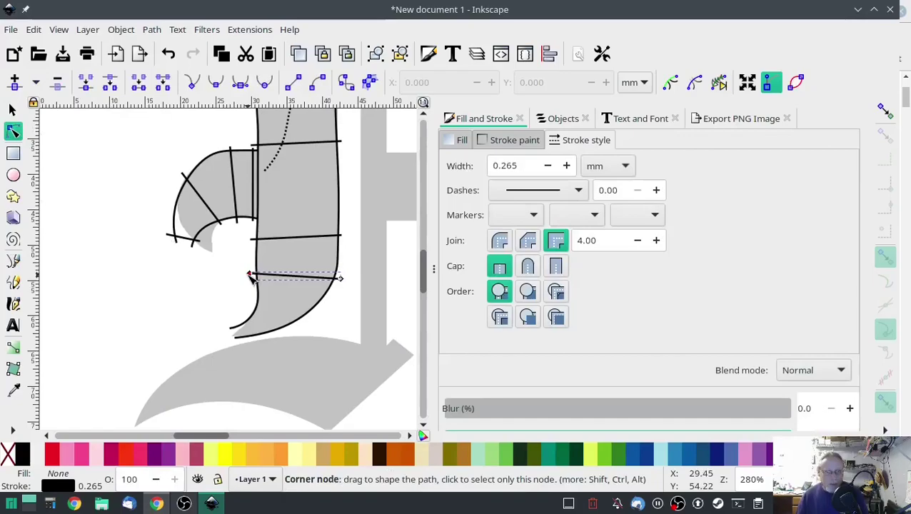
drag(248, 274, 250, 267)
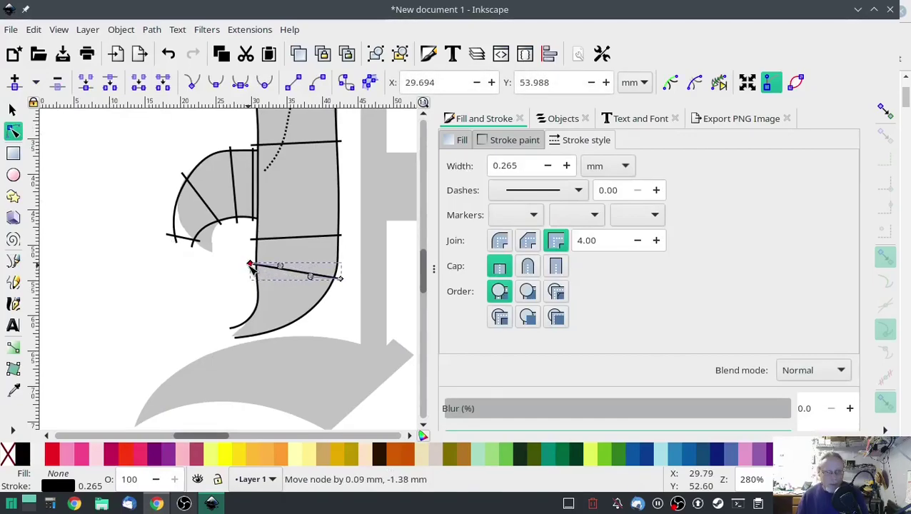
- Draw two slanted rungs across the stem's curved foot, one at the bend and one at the tip
click(13, 261)
click(251, 289)
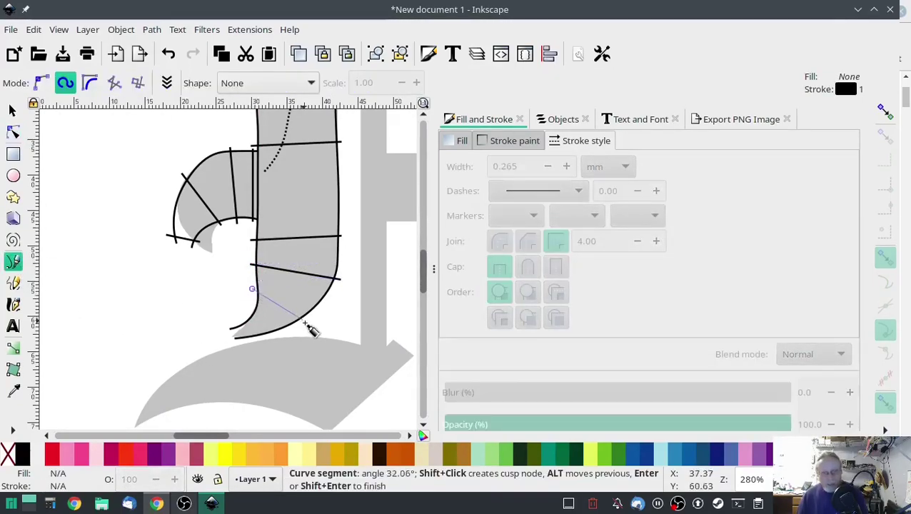
right_click(271, 335)
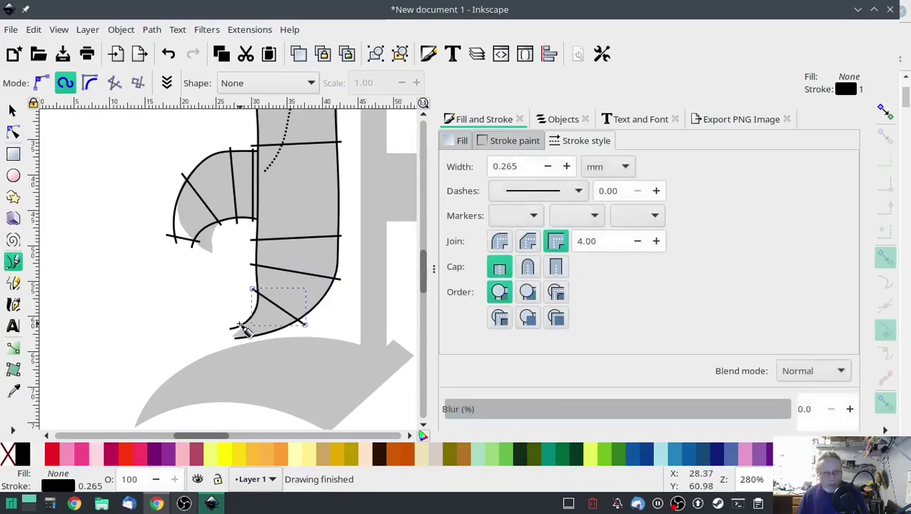
click(232, 323)
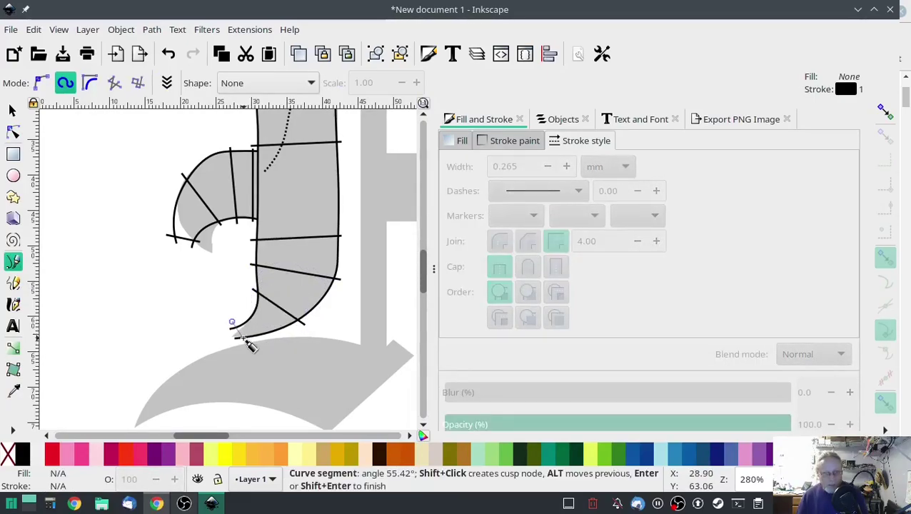
click(239, 338)
right_click(239, 338)
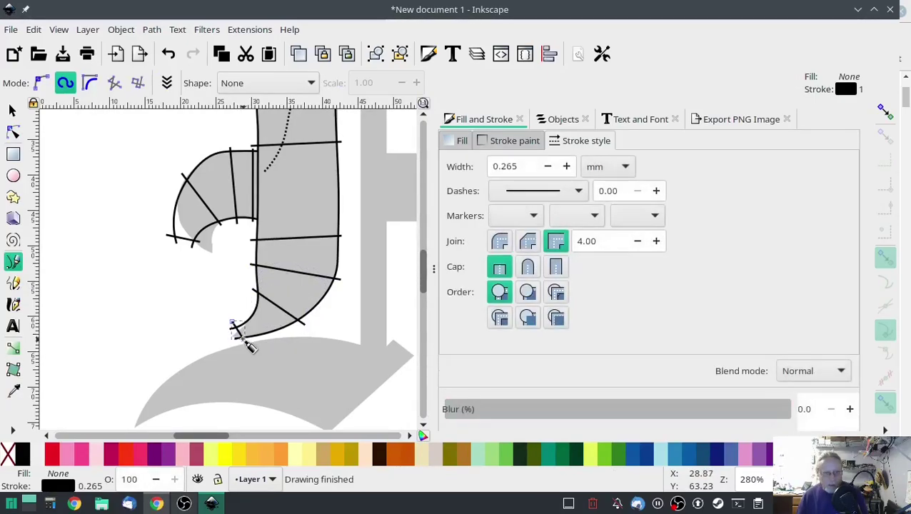
- Select the stem's two rails and eight rungs, leaving out the dotted connecting curve, and combine them into one path
click(563, 120)
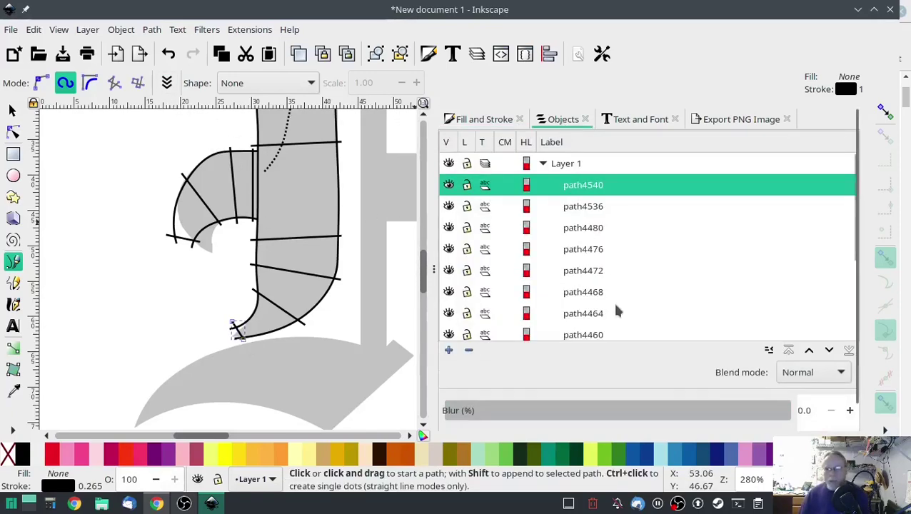
click(589, 332)
scroll(589, 326, down, 2)
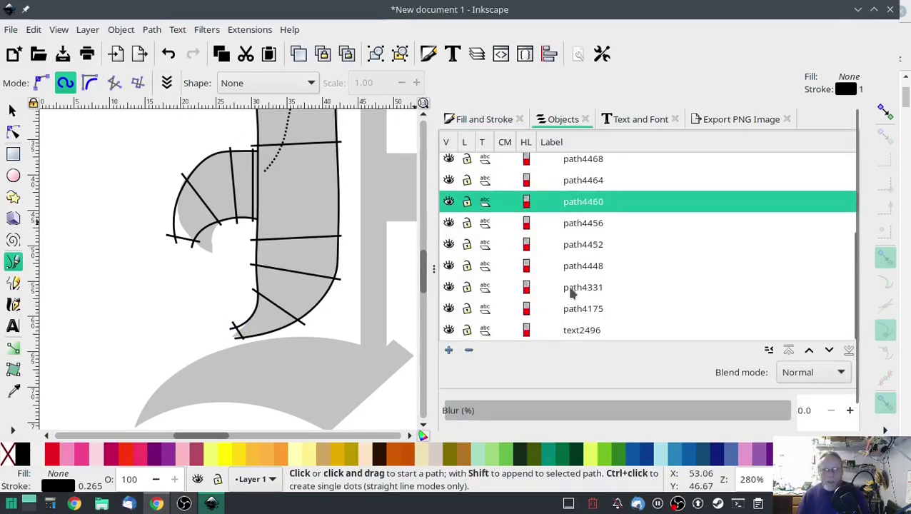
click(577, 287)
click(573, 267)
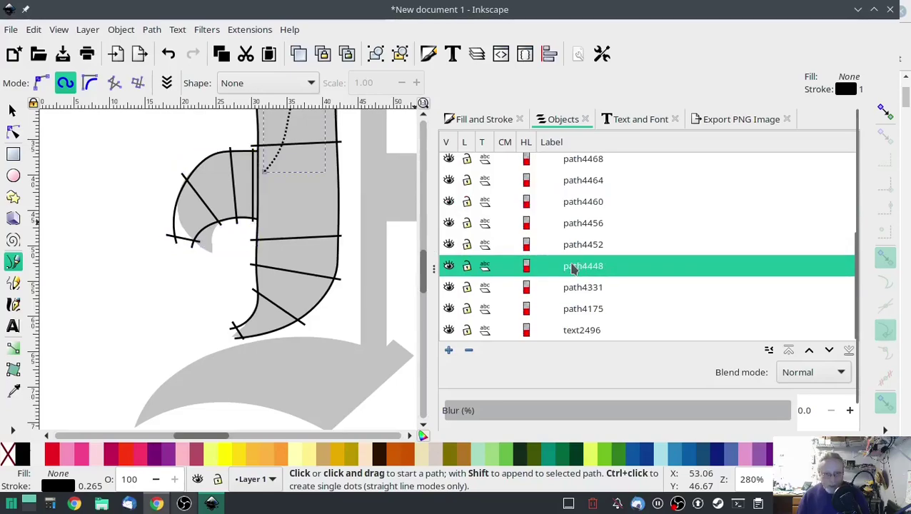
click(579, 245)
scroll(579, 272, up, 4)
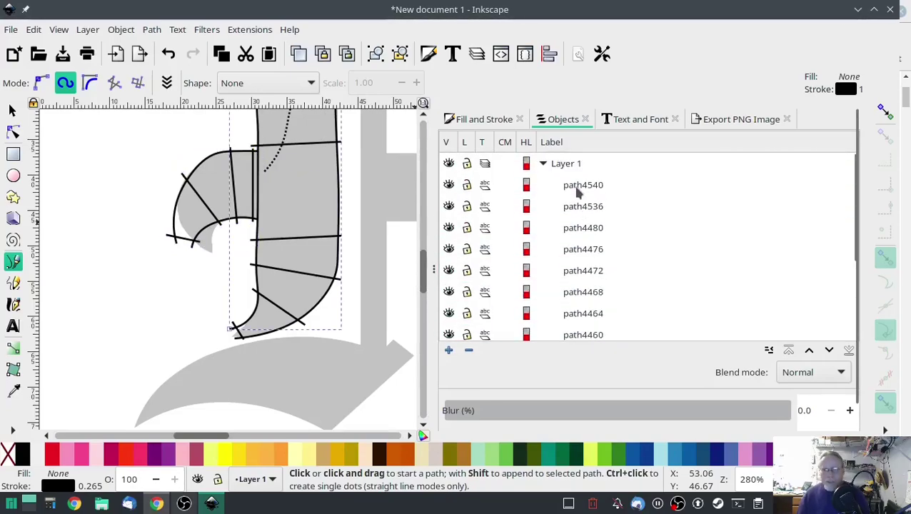
shift+click(579, 189)
click(152, 30)
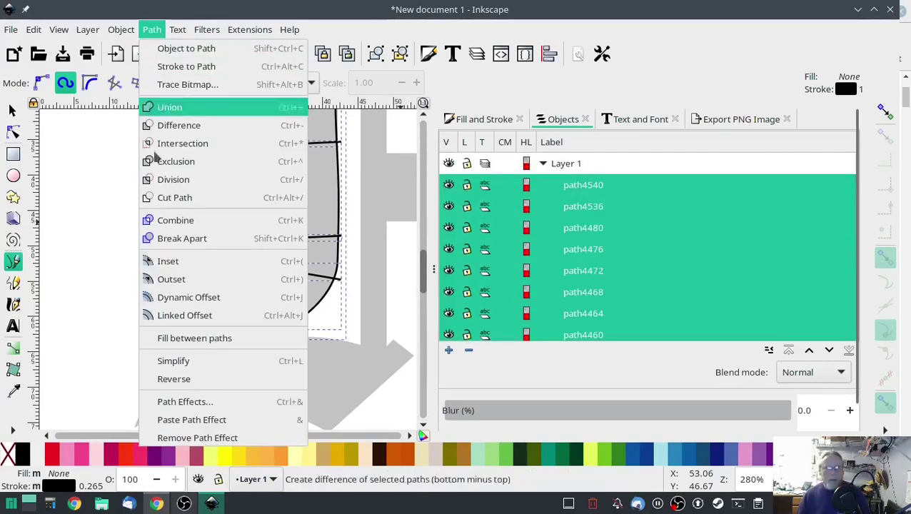
click(165, 220)
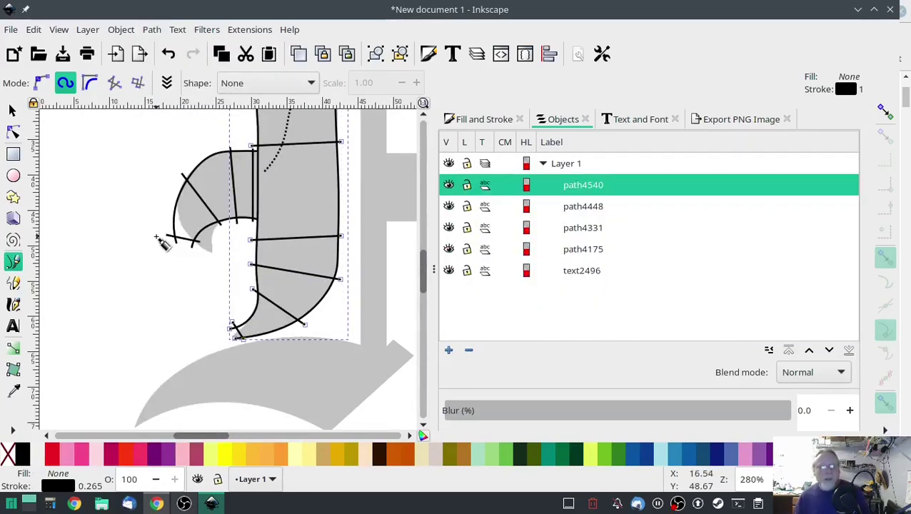
- Set the combined stem path as a custom satin column with 0.4 mm zig-zag spacing and apply the embroidery parameters
click(247, 29)
mouse_move(367, 217)
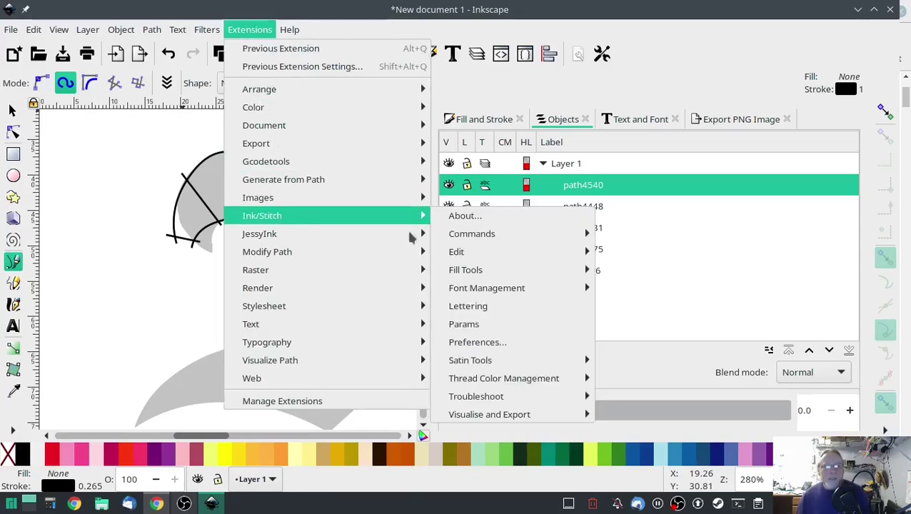
click(464, 325)
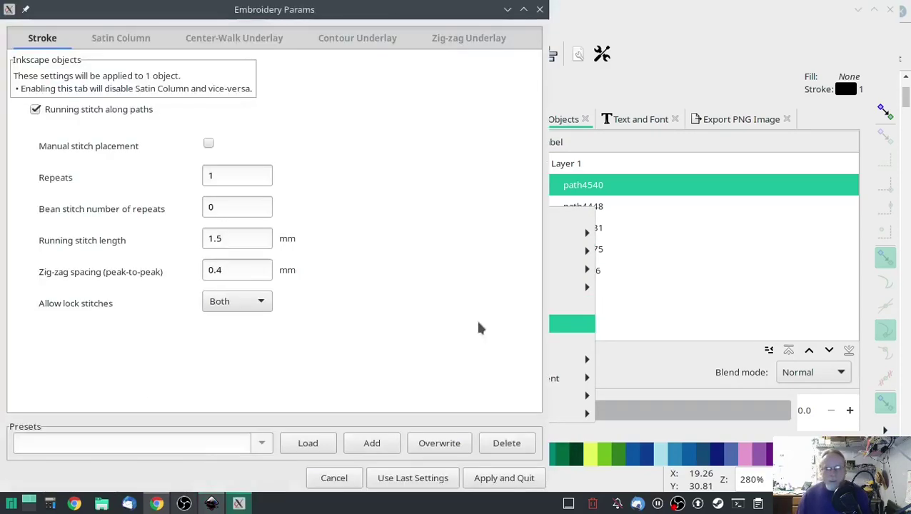
click(118, 38)
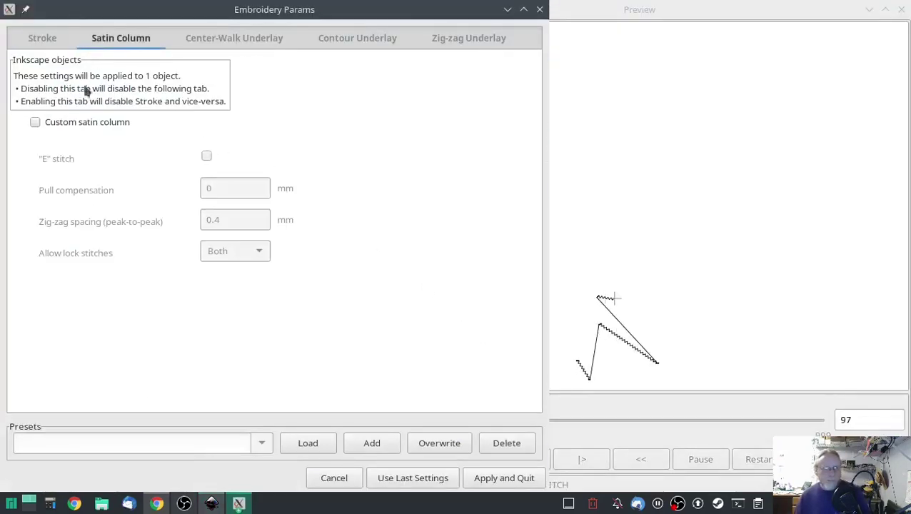
click(35, 122)
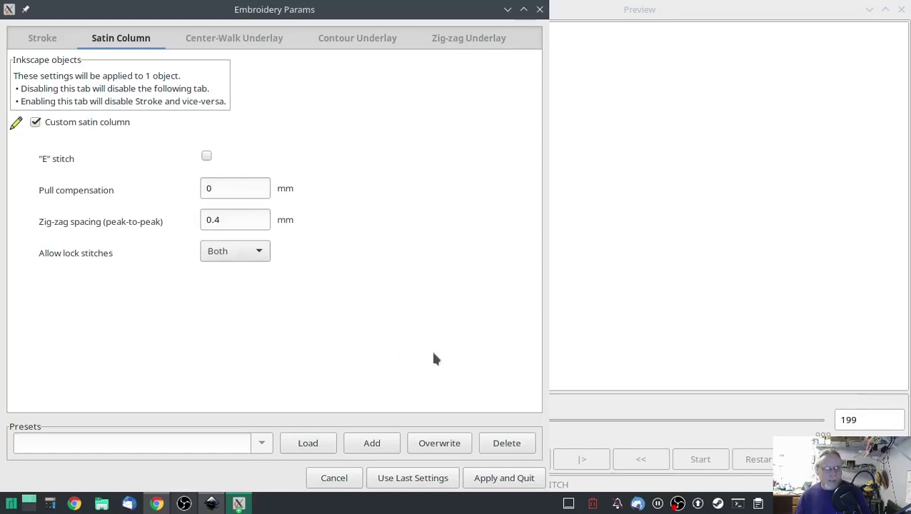
click(491, 483)
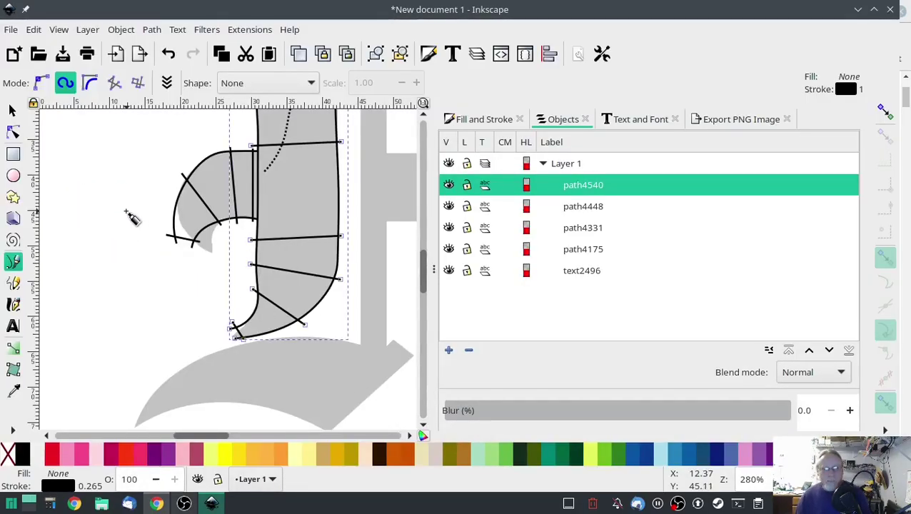
- Select a segment on the stem satin's right rail and reverse that rail's direction
drag(107, 253, 64, 351)
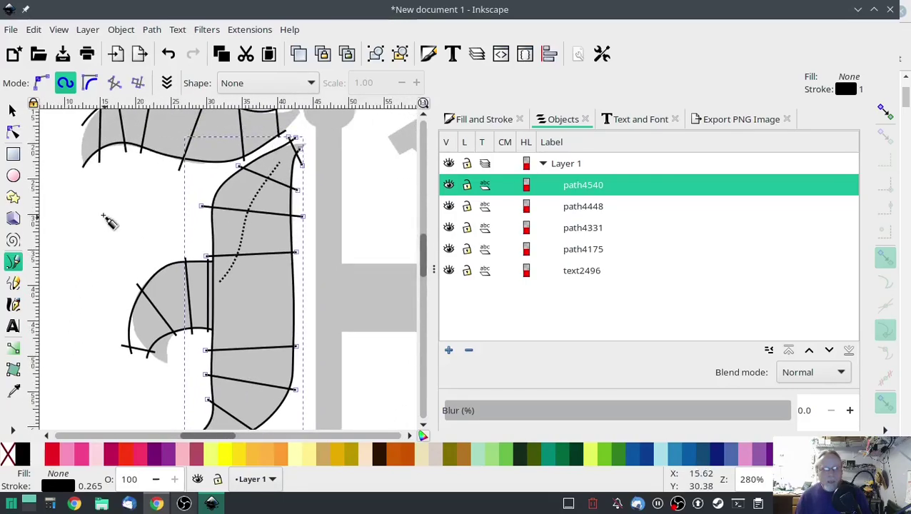
click(13, 132)
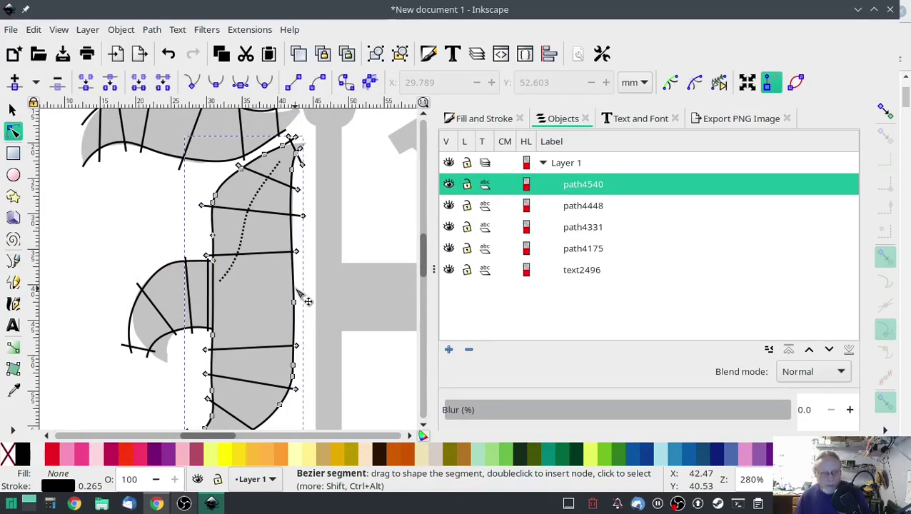
click(294, 290)
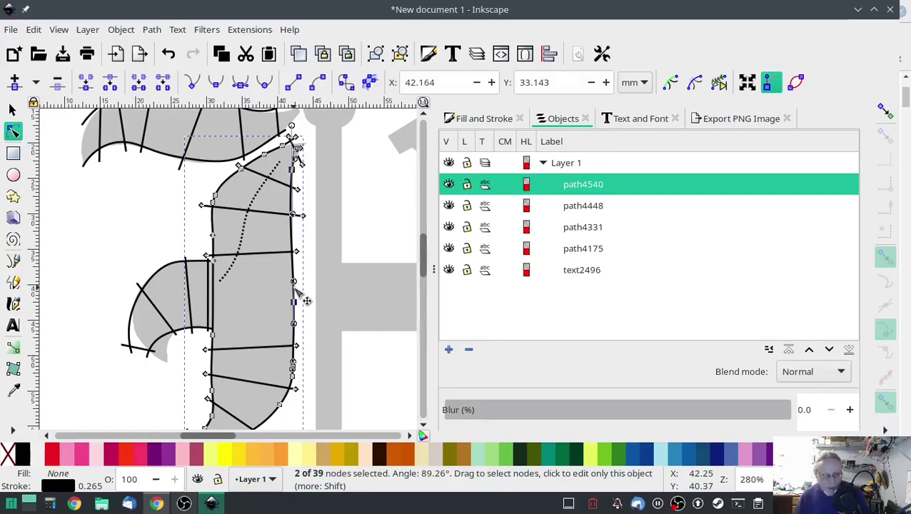
click(151, 30)
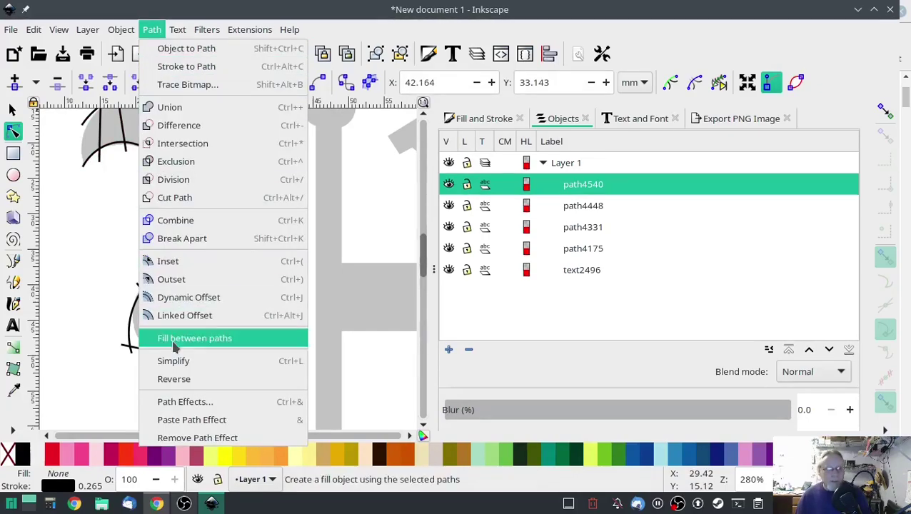
click(175, 381)
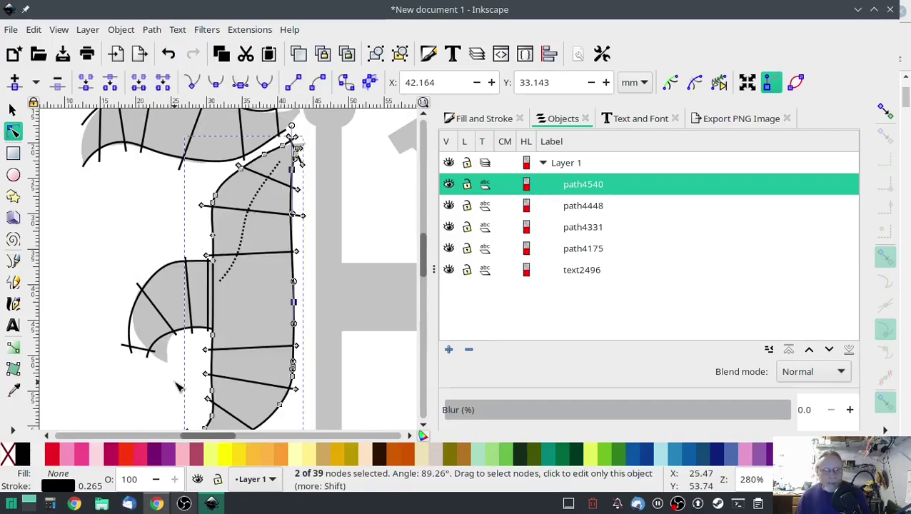
- Reselect the stem satin, check its stitch preview in the Ink/Stitch parameters and apply them as they are
click(85, 217)
click(582, 205)
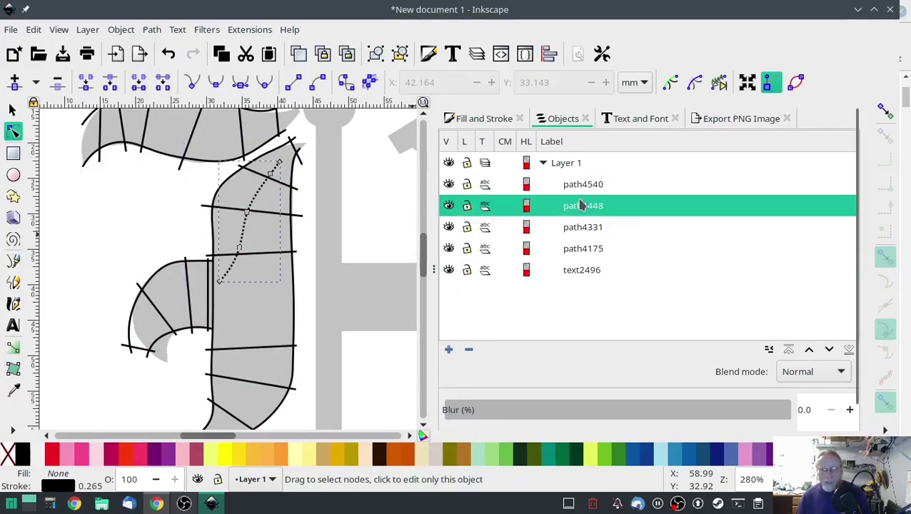
click(581, 187)
click(250, 29)
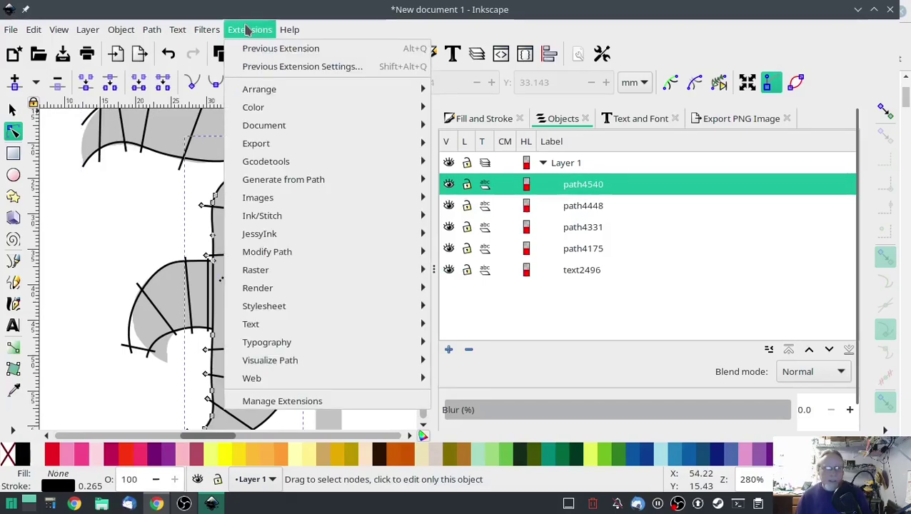
mouse_move(294, 224)
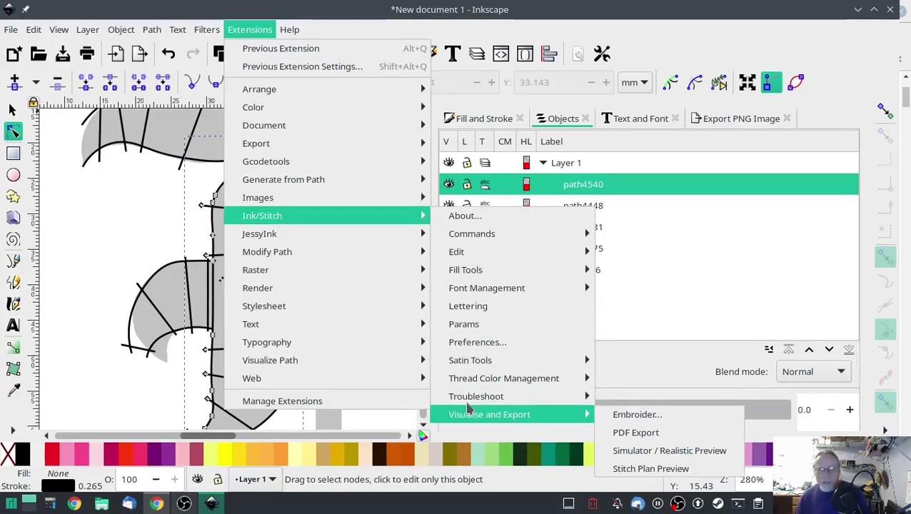
click(470, 327)
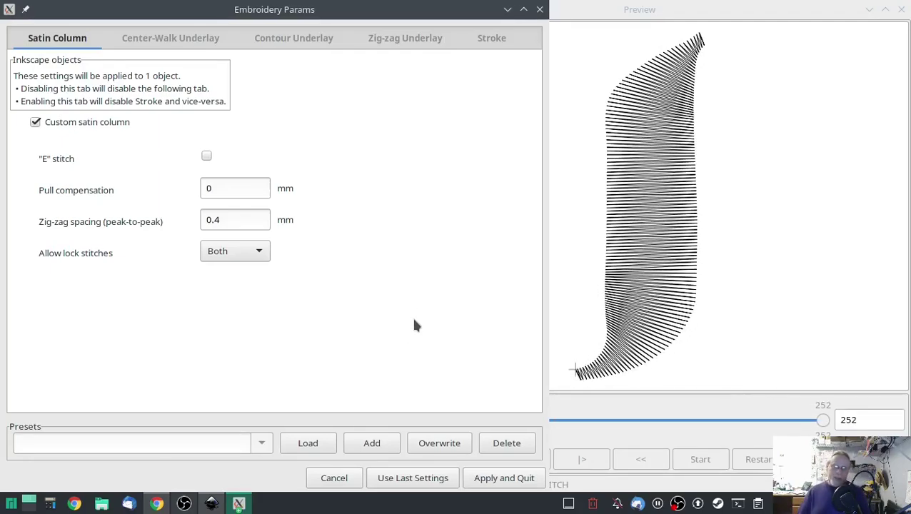
click(509, 479)
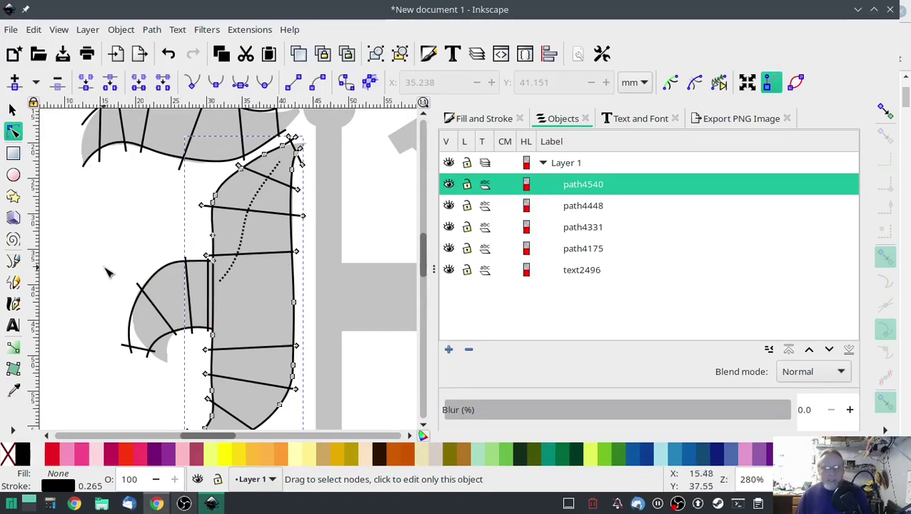
- Start a Spiro rail at the top of the post's round knob and trace its left edge down to a corner where the post begins
scroll(108, 272, down, 1)
mouse_move(300, 351)
mouse_down()
mouse_move(341, 271)
mouse_move(323, 326)
mouse_up()
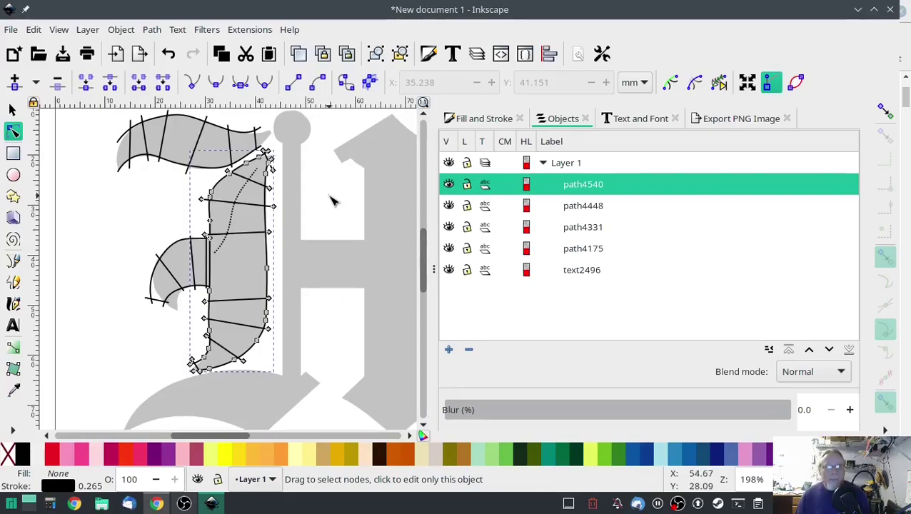
mouse_move(330, 200)
mouse_down()
mouse_move(321, 212)
mouse_move(323, 252)
mouse_up()
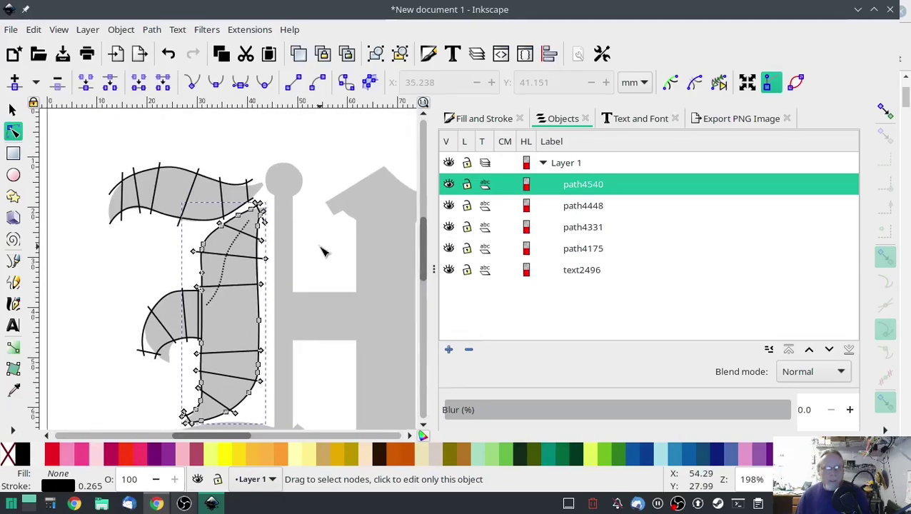
scroll(303, 216, up, 3)
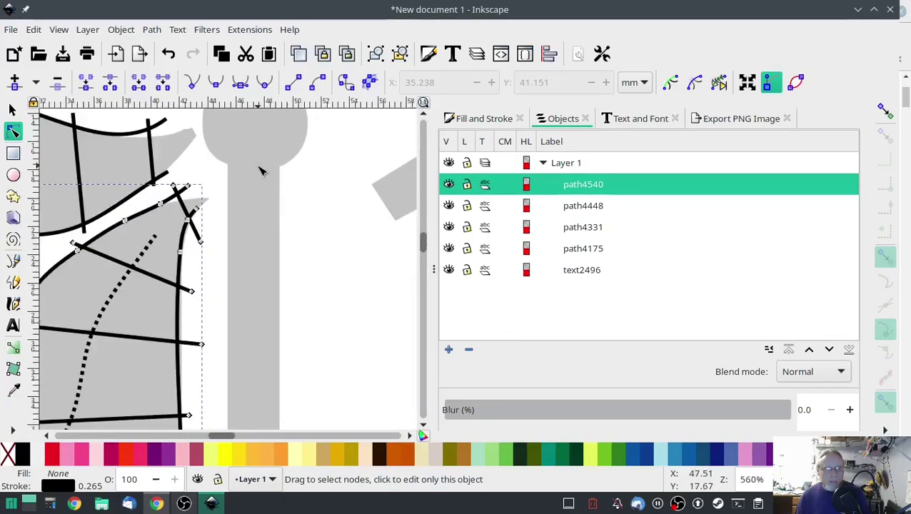
scroll(287, 250, up, 3)
scroll(289, 274, down, 1)
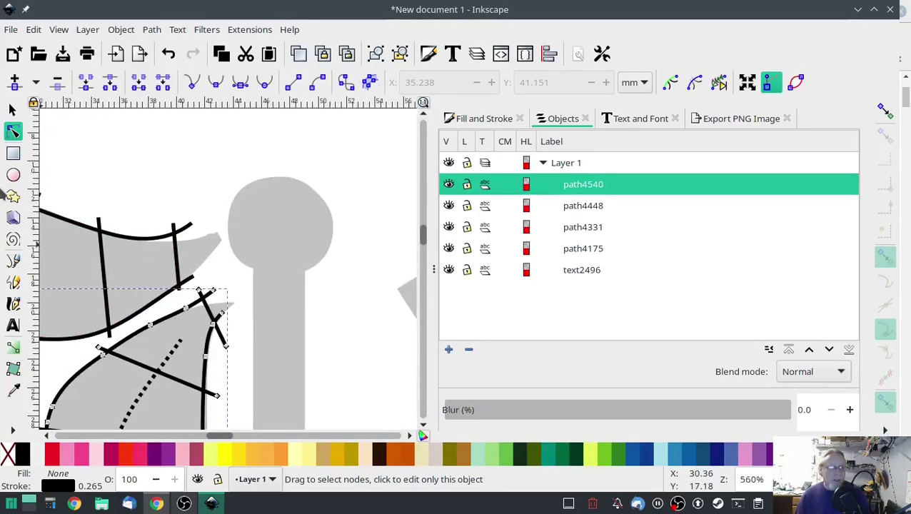
click(12, 262)
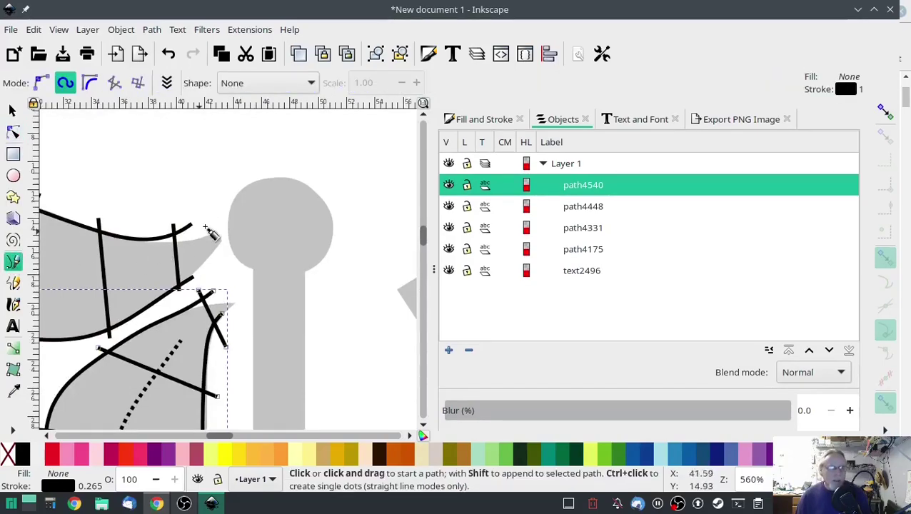
click(257, 179)
click(233, 197)
click(228, 237)
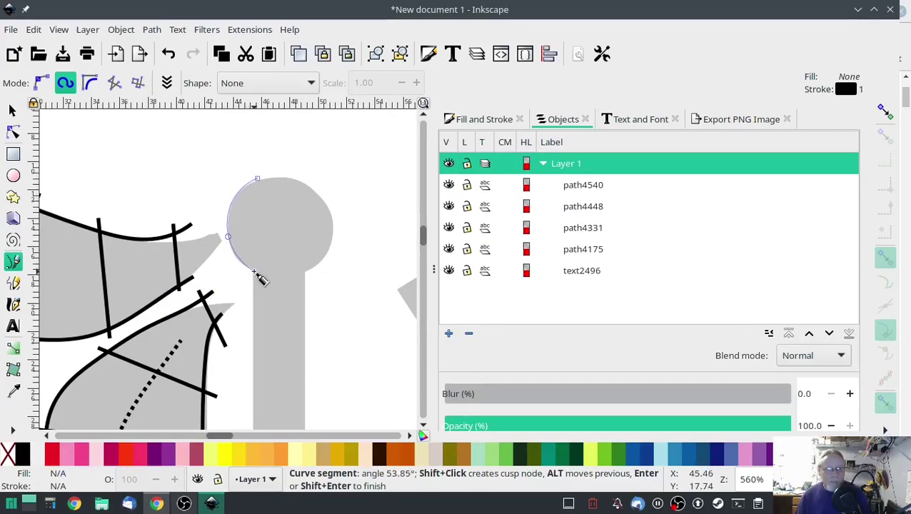
click(254, 272)
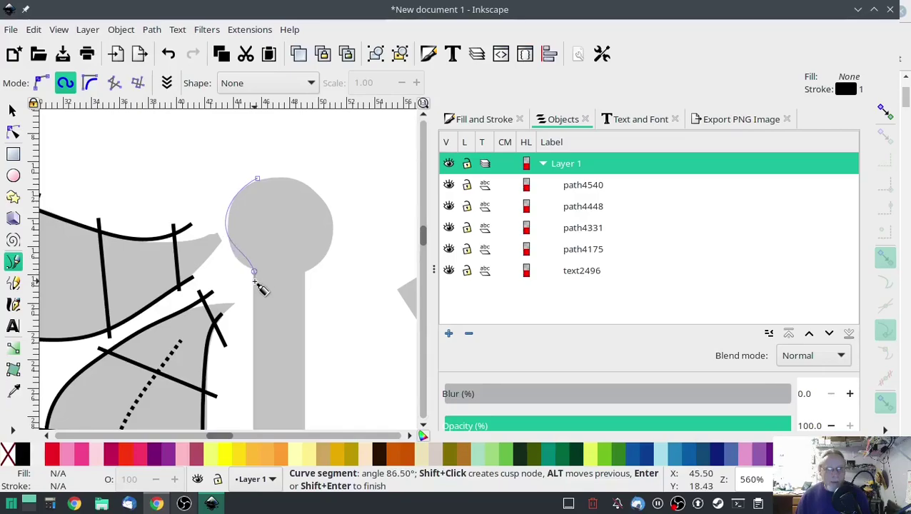
key(BackSpace)
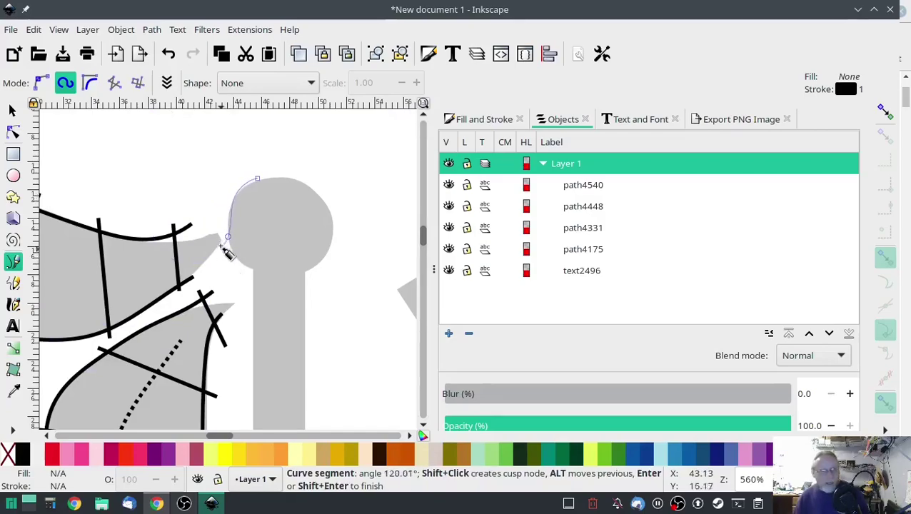
click(41, 83)
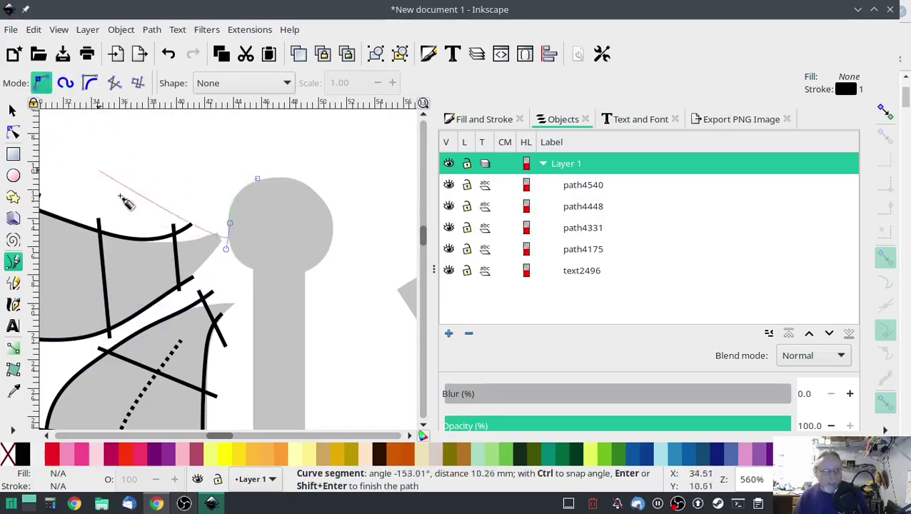
click(254, 271)
click(65, 83)
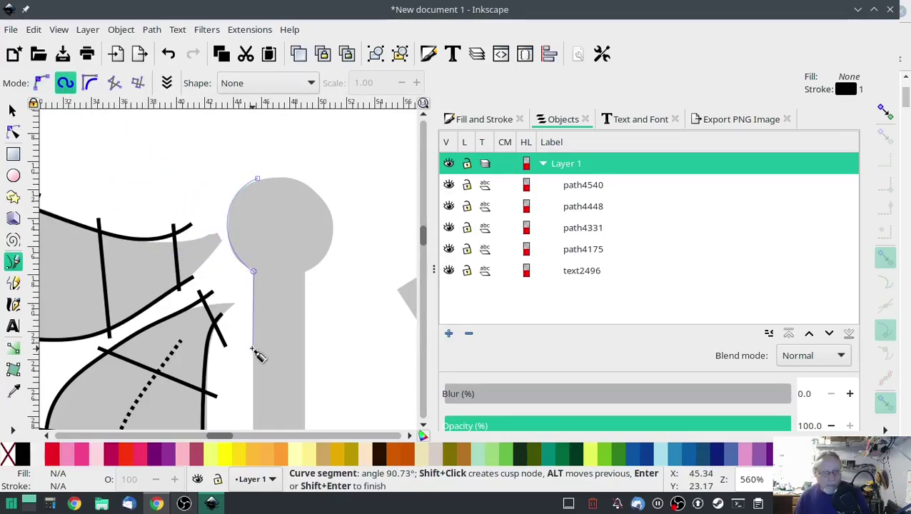
- Continue the rail straight down the post's left edge to mid-crossbar height and finish the path, about 30 mm tall overall
scroll(259, 357, down, 8)
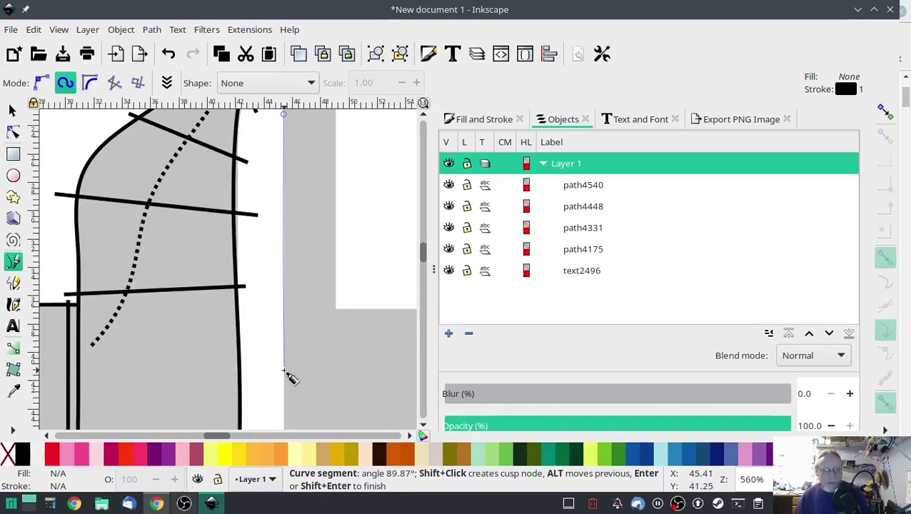
scroll(285, 371, down, 8)
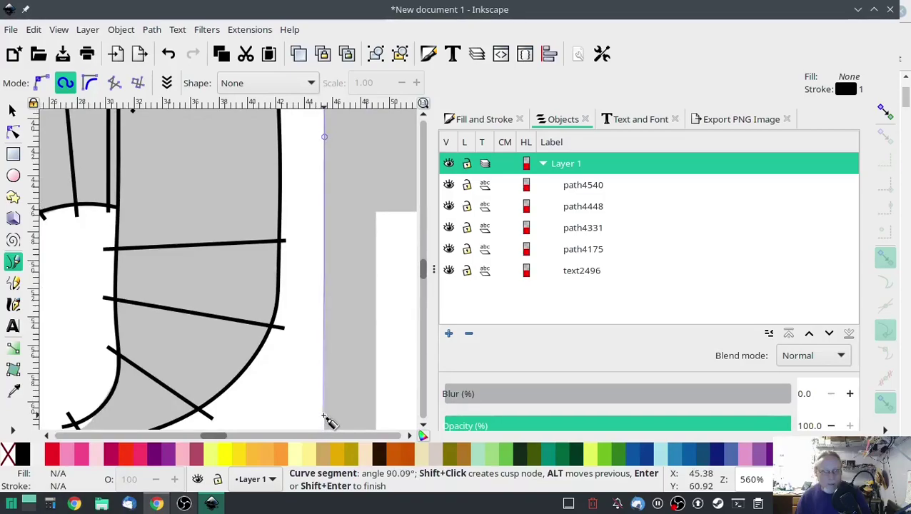
scroll(317, 344, down, 3)
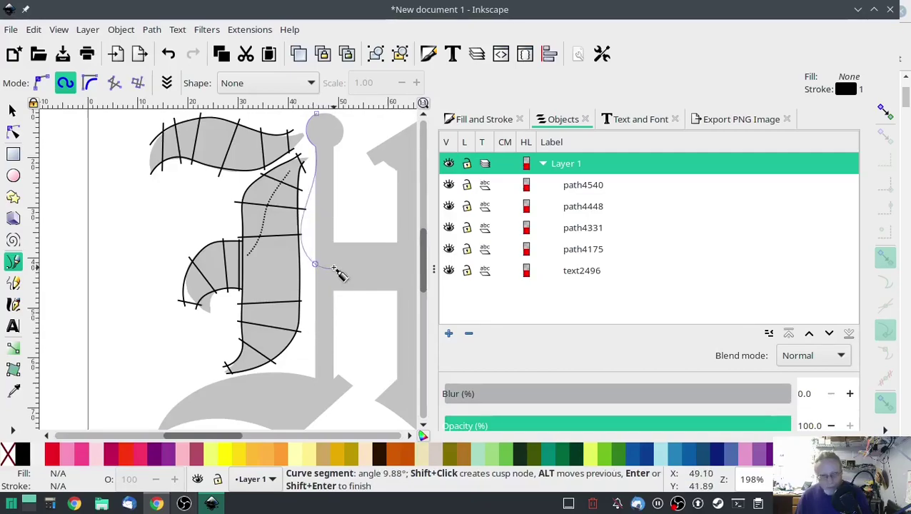
key(Return)
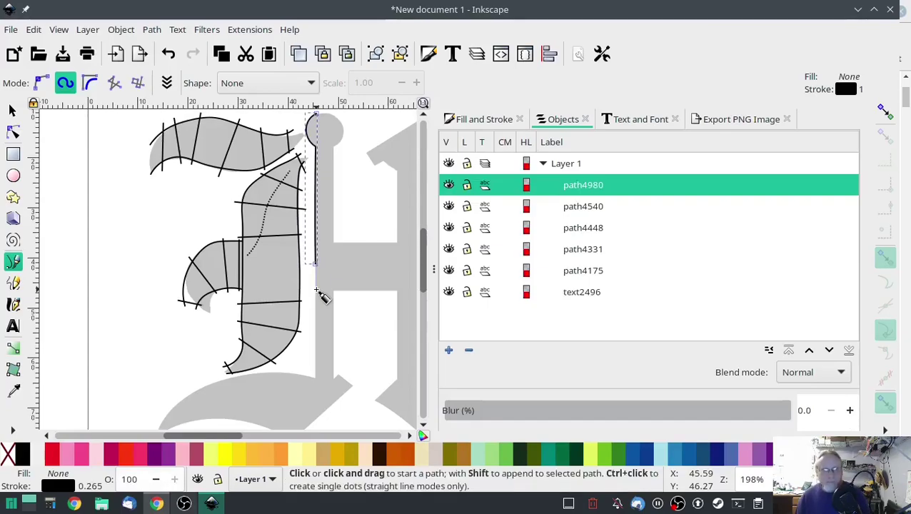
- Duplicate the post's left rail, mirror the copy horizontally and place it along the right edge of the knob and post
key(ctrl+d)
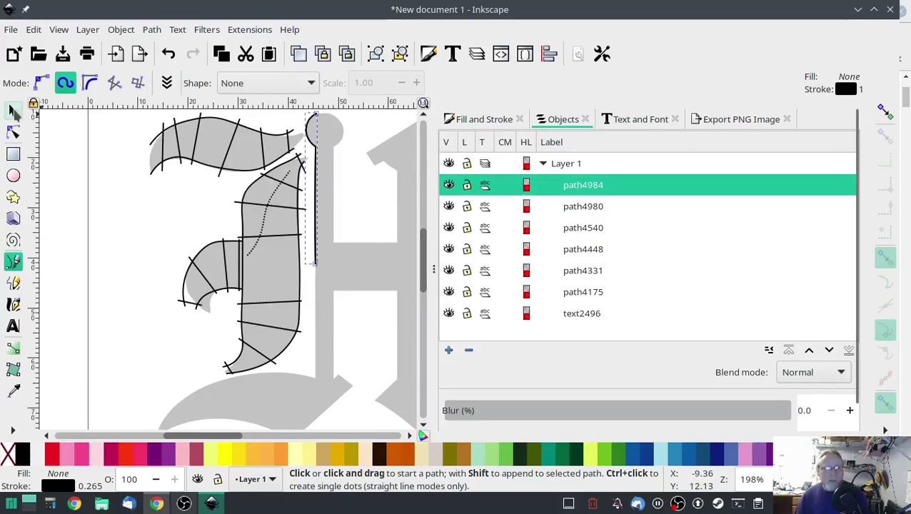
click(13, 110)
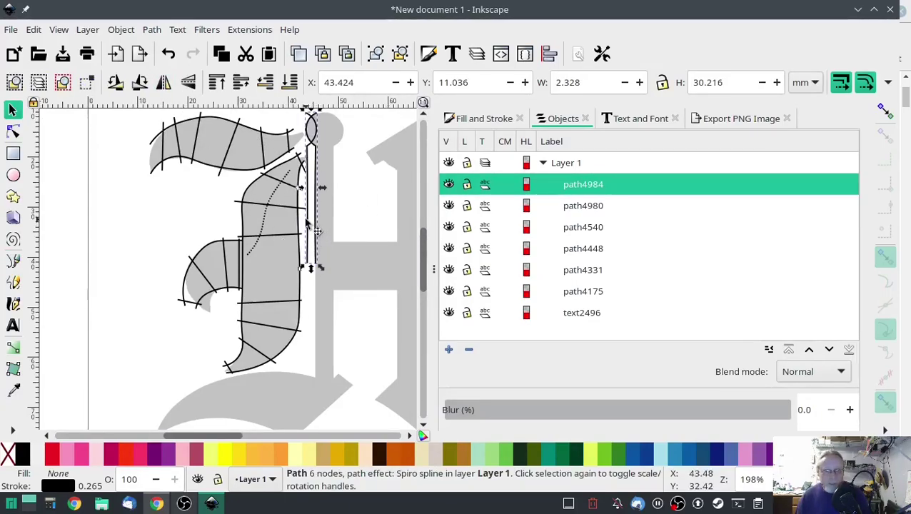
drag(322, 130, 350, 134)
key(ctrl+z)
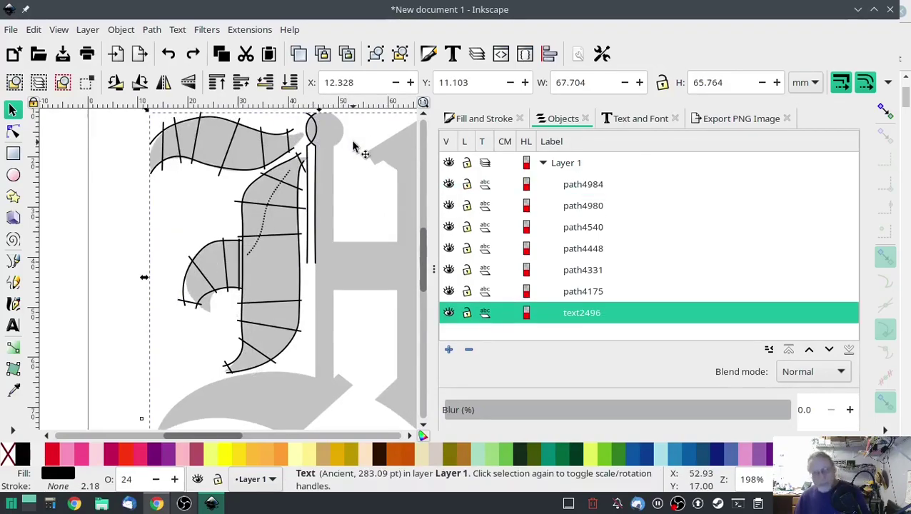
ctrl+scroll(326, 152, up, 2)
drag(336, 164, 372, 273)
click(315, 271)
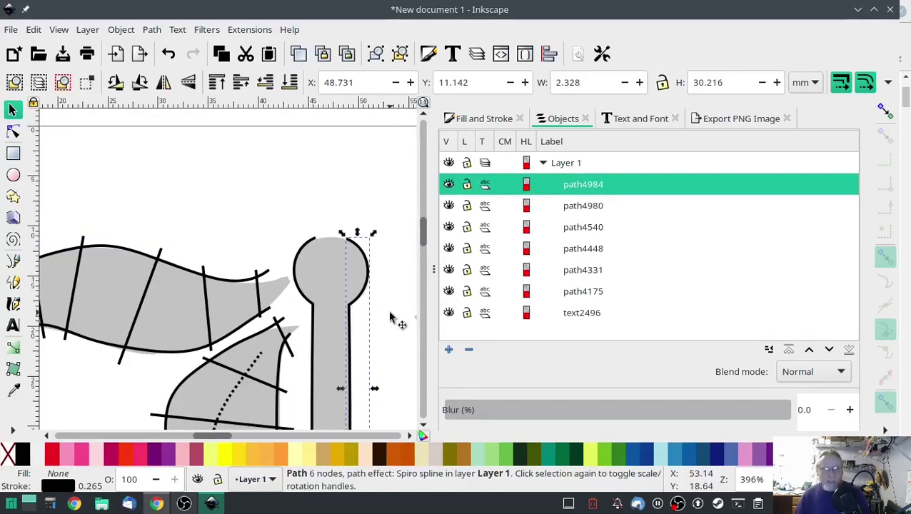
- Combine the left and right rails of the knob and post into one path
scroll(400, 315, down, 3)
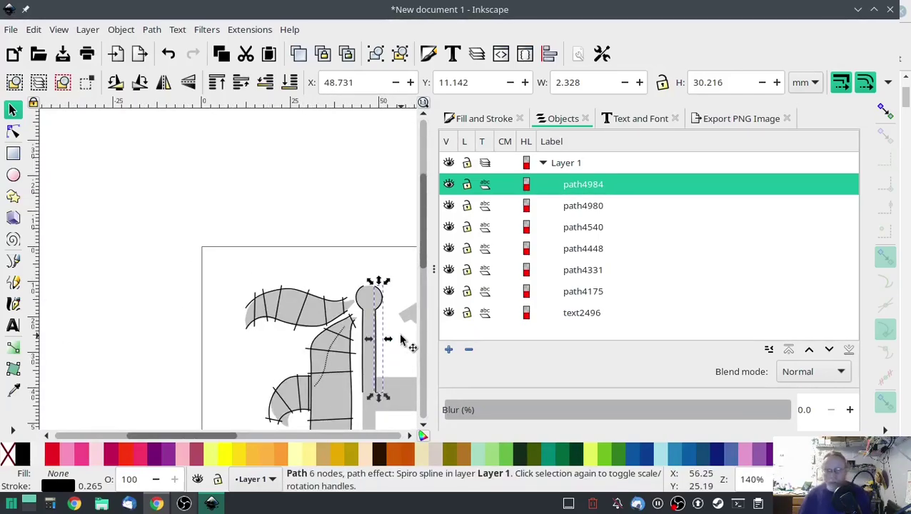
shift+click(364, 314)
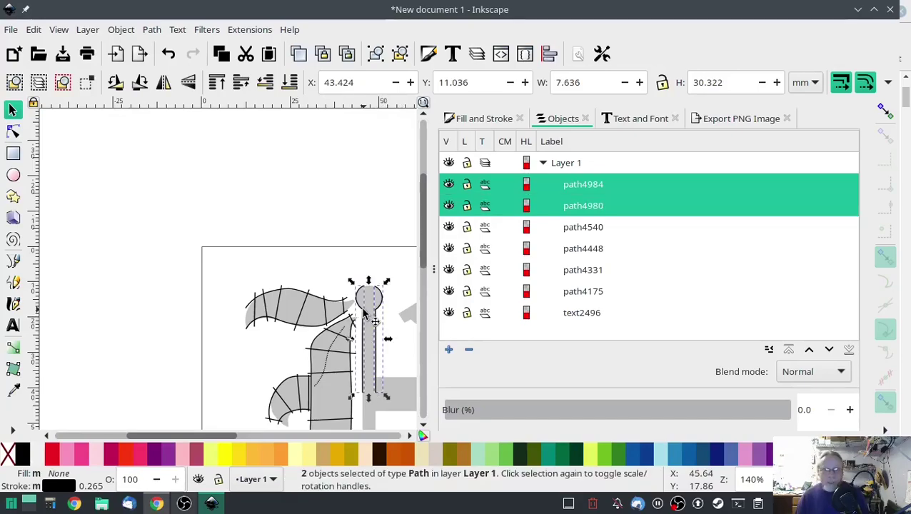
click(151, 29)
click(171, 218)
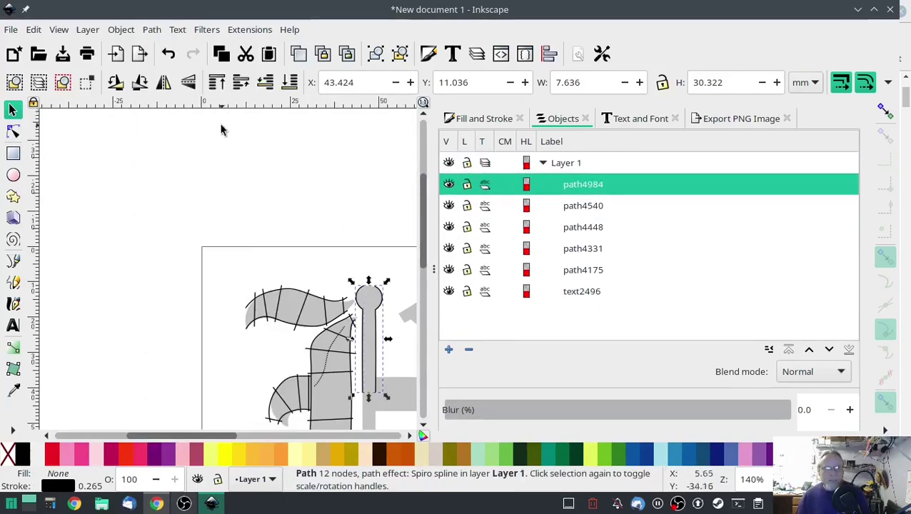
- Enable the custom satin column for the combined post path in the Ink/Stitch parameters and apply it
click(251, 30)
mouse_move(284, 218)
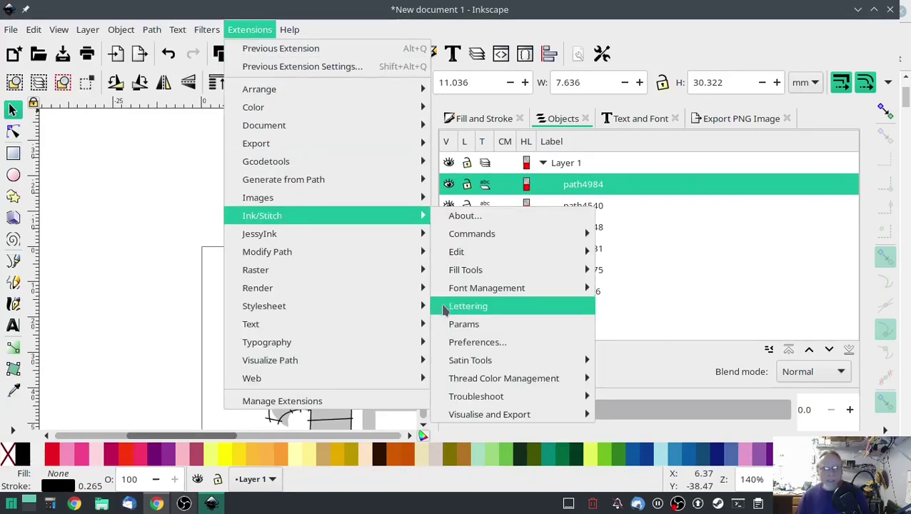
click(459, 327)
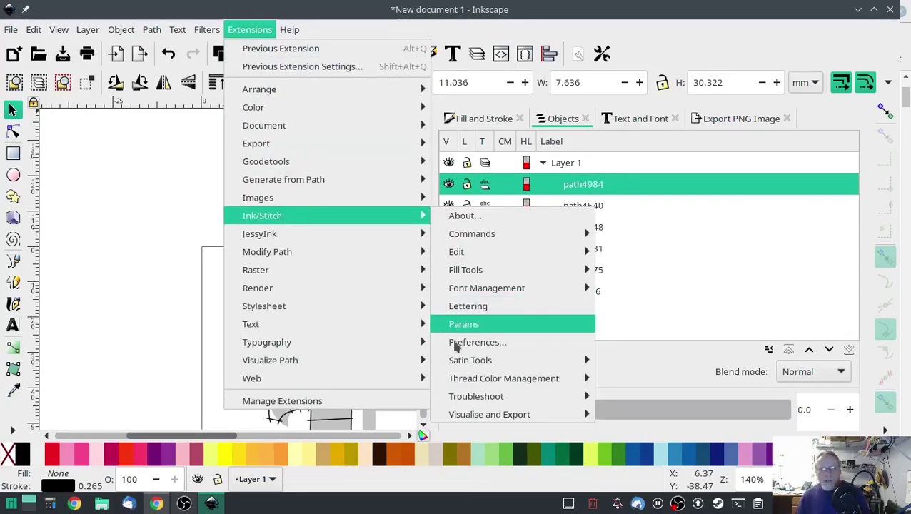
click(119, 44)
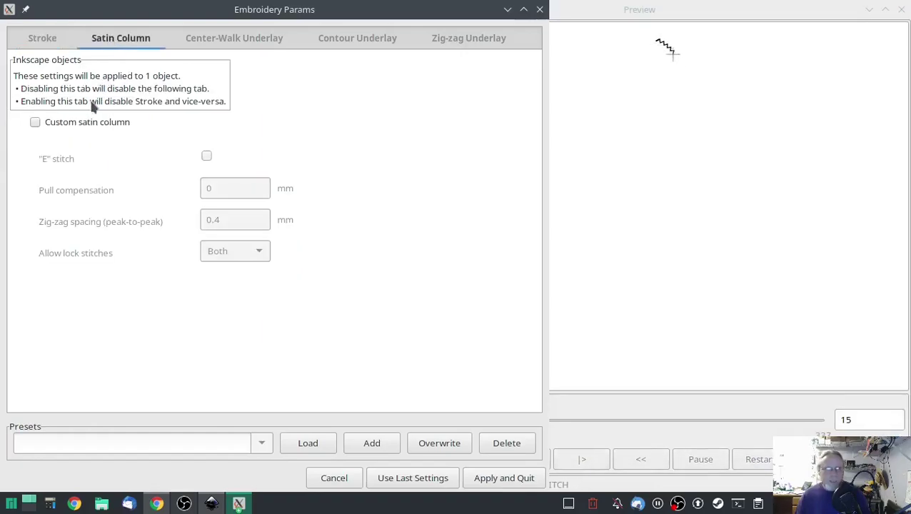
click(35, 123)
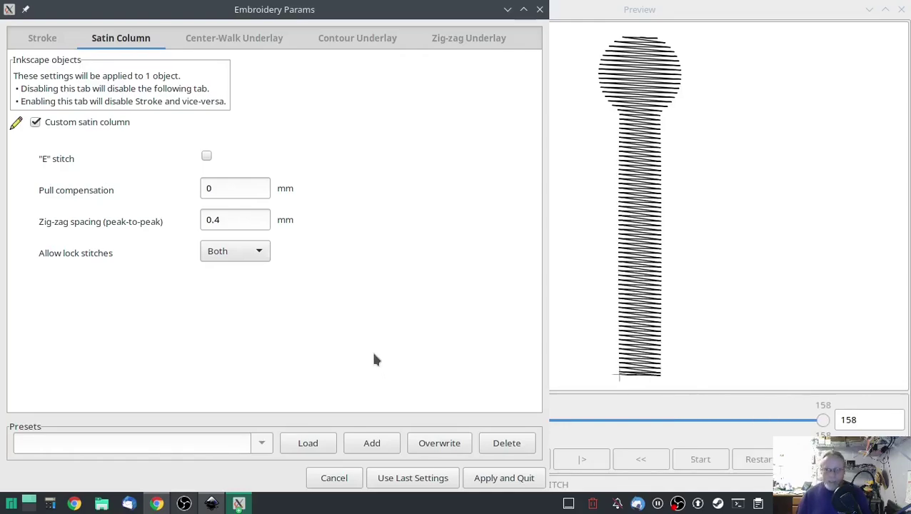
click(501, 478)
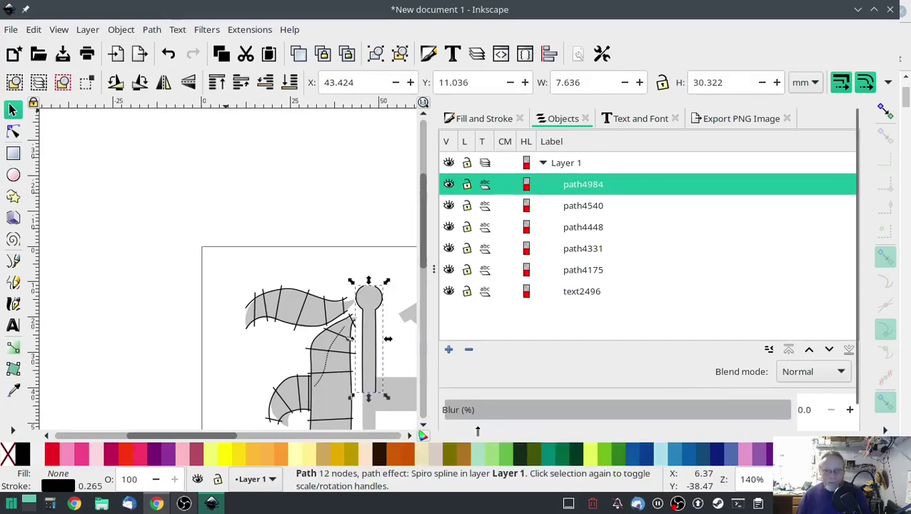
scroll(369, 186, down, 5)
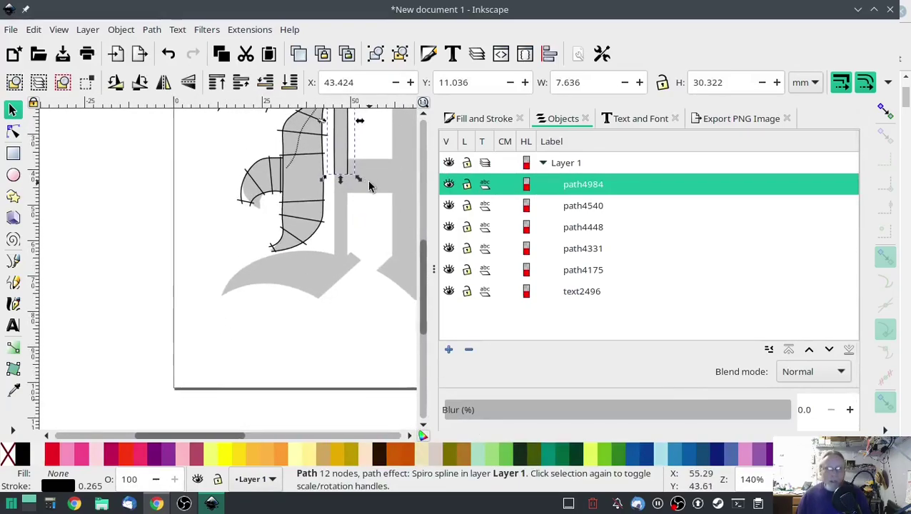
click(13, 261)
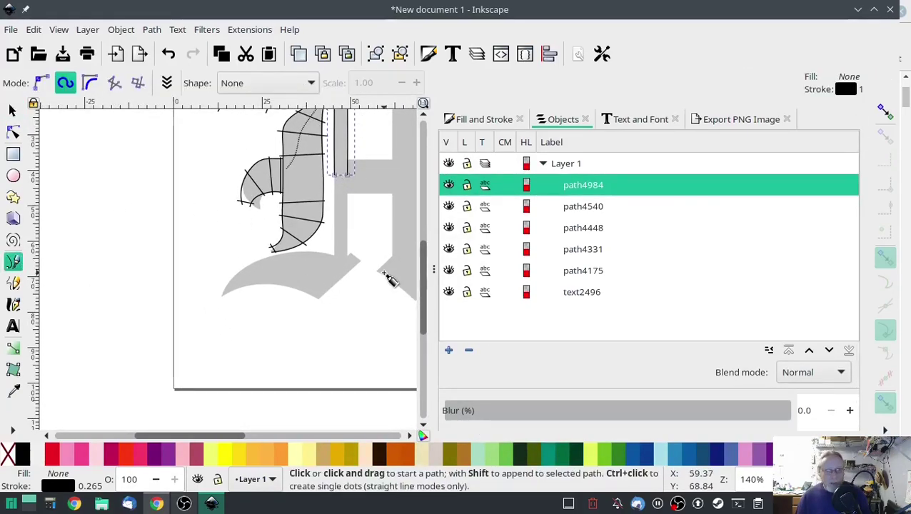
scroll(366, 224, up, 2)
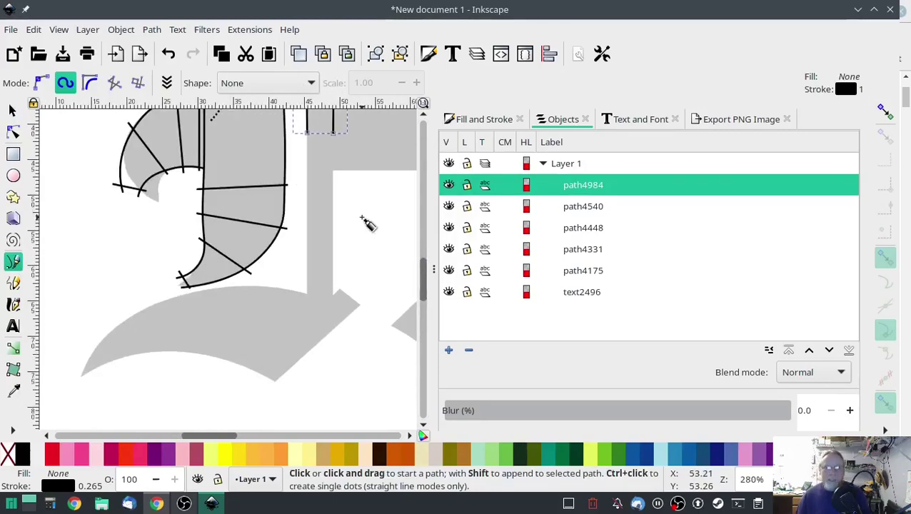
click(320, 143)
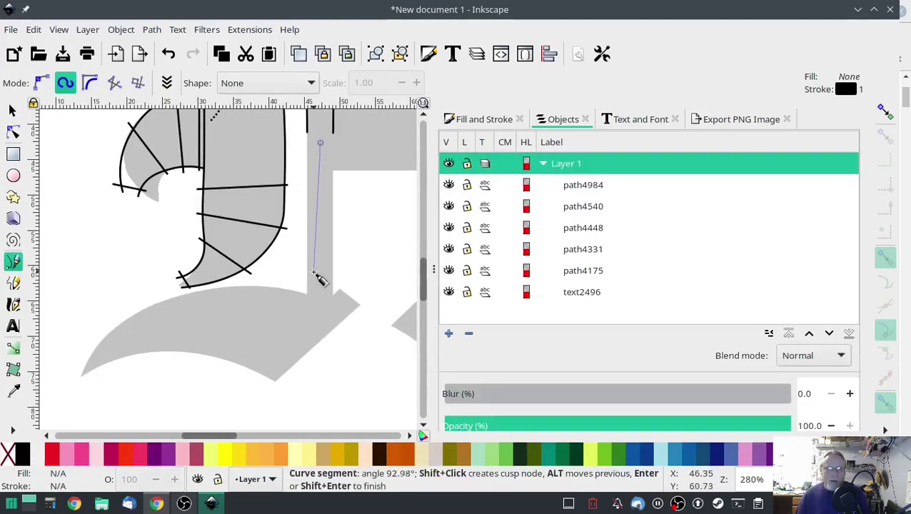
click(319, 307)
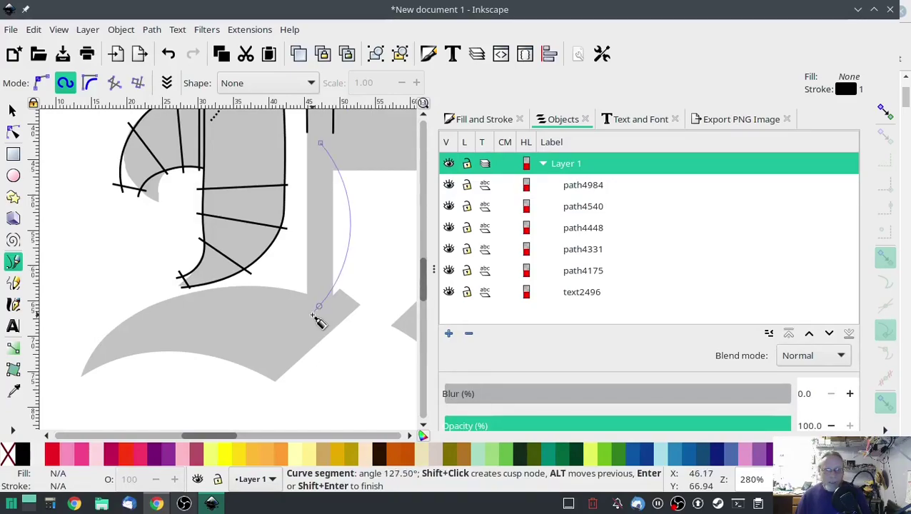
key(BackSpace)
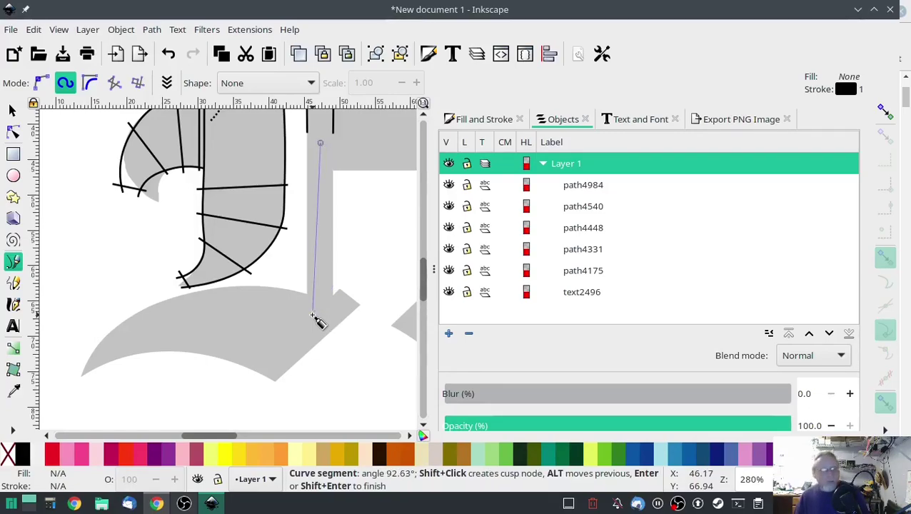
click(42, 84)
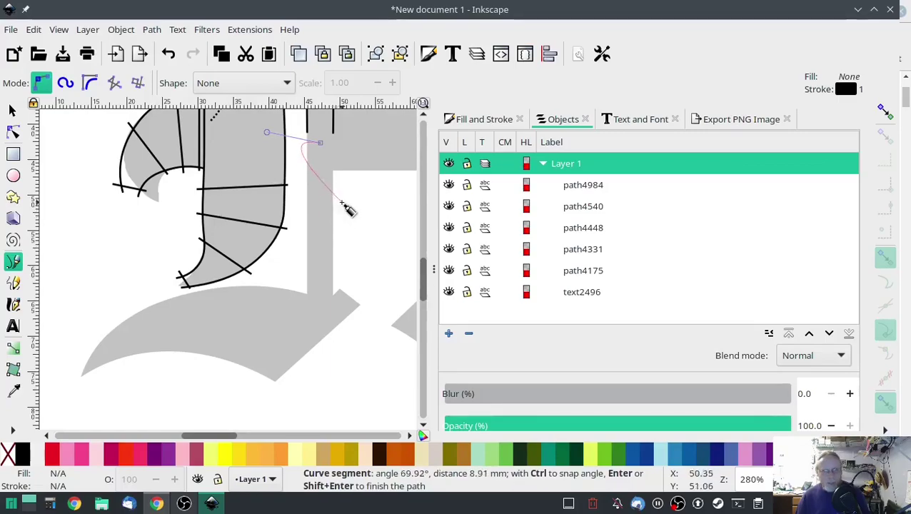
key(Escape)
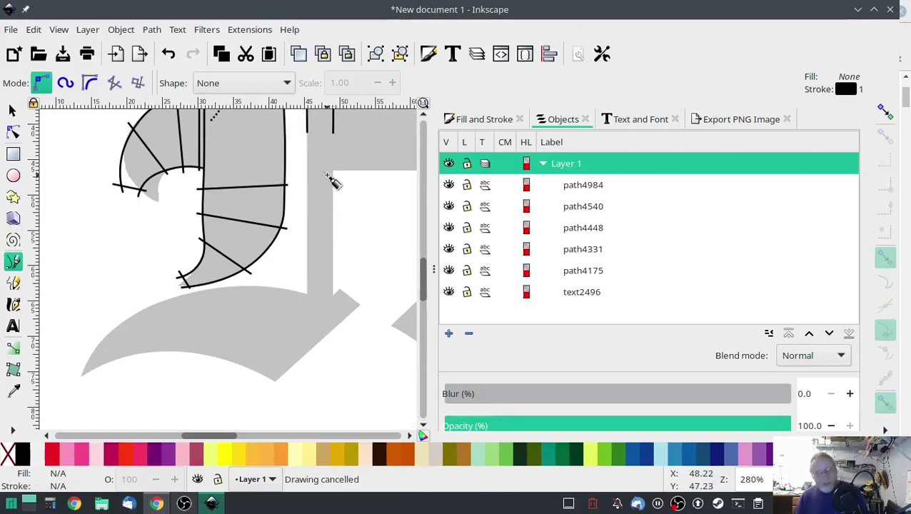
- Draw a straight-segment Bezier path from the post satin's lower end down the post's centre and through the foot toward its left tip
click(320, 136)
click(321, 308)
click(299, 324)
click(120, 346)
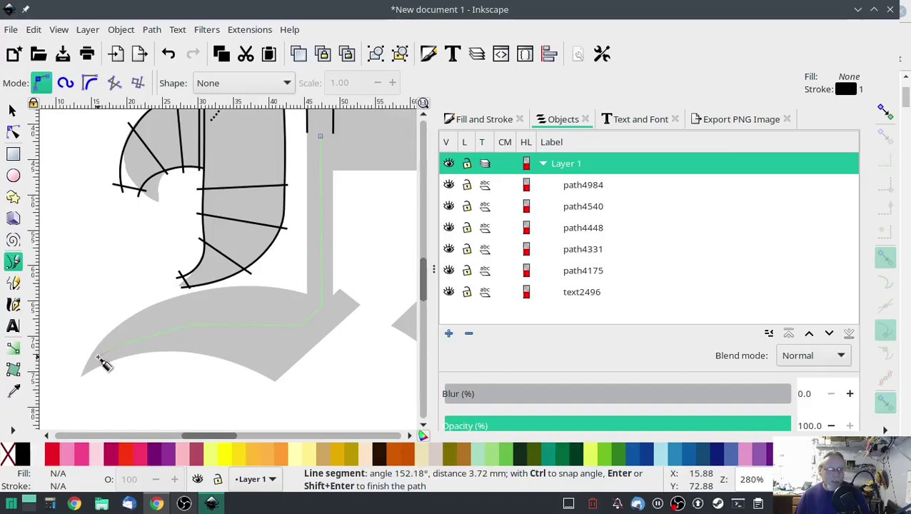
double_click(99, 357)
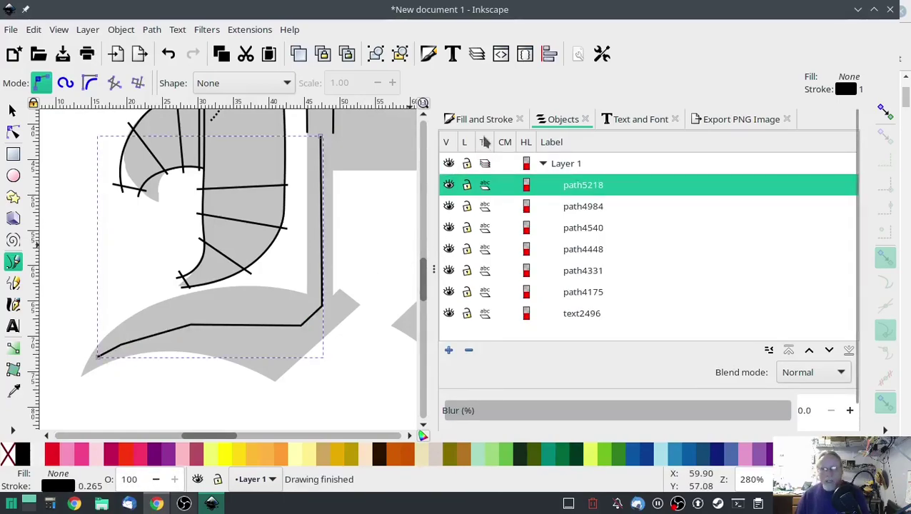
- Give the path through the post and foot a finely dotted stroke so it becomes a running stitch
click(480, 119)
click(577, 191)
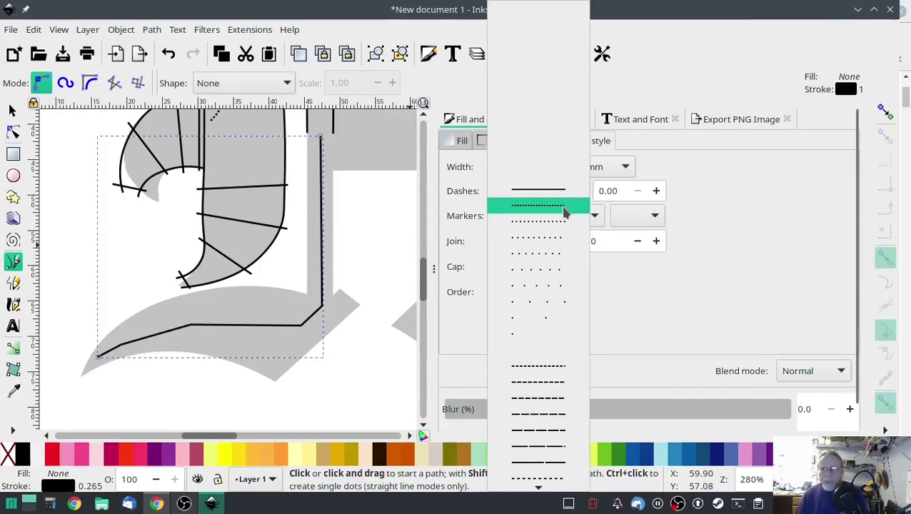
click(566, 204)
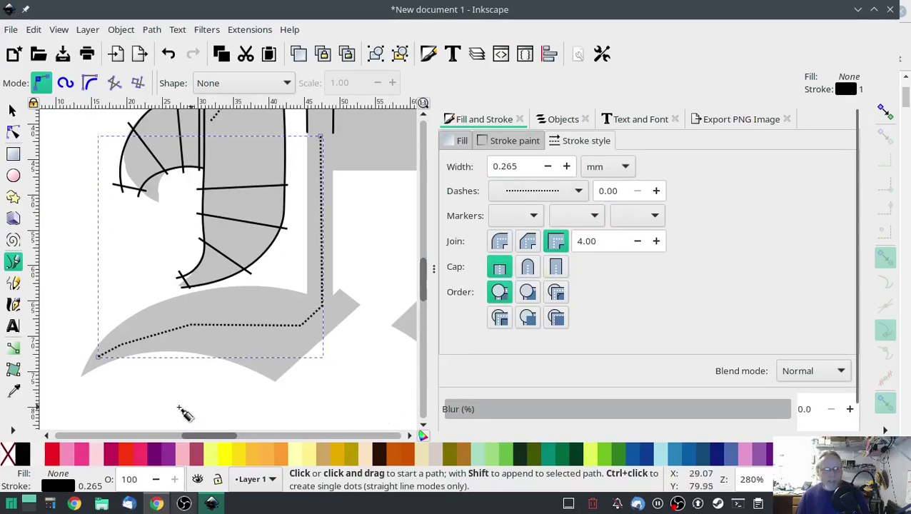
- Start a Spiro rail at the foot's left tip and trace the curve of its concave underside
click(81, 376)
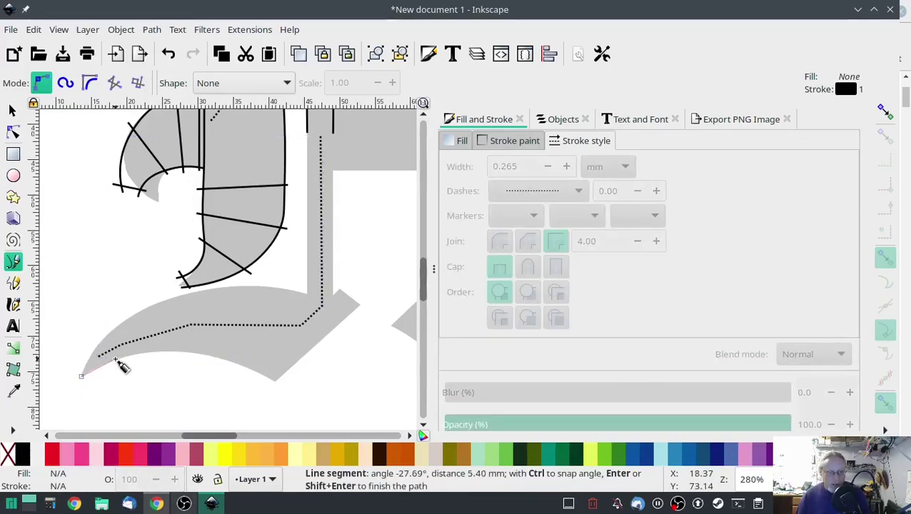
click(65, 83)
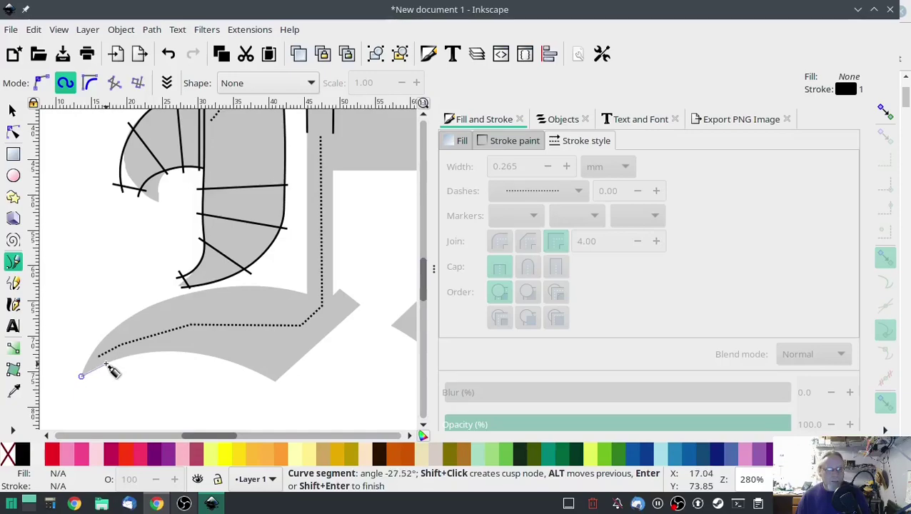
click(130, 356)
click(173, 351)
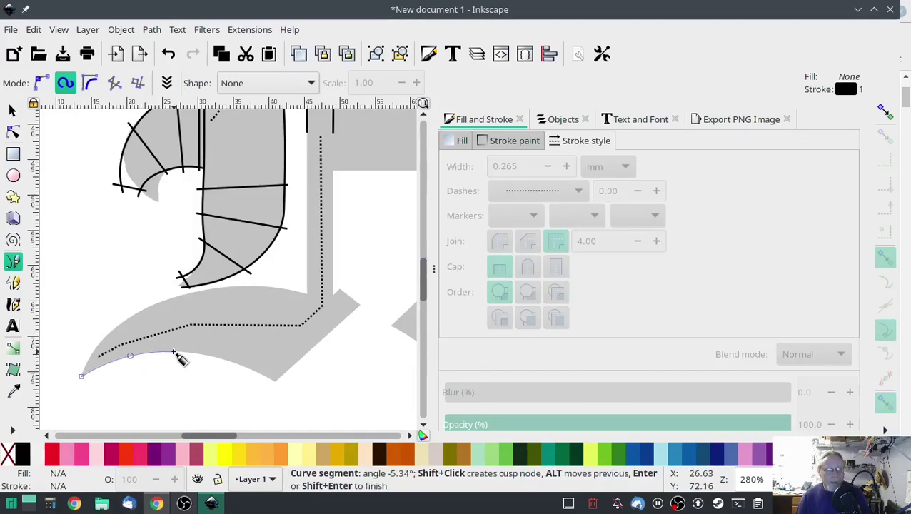
click(214, 355)
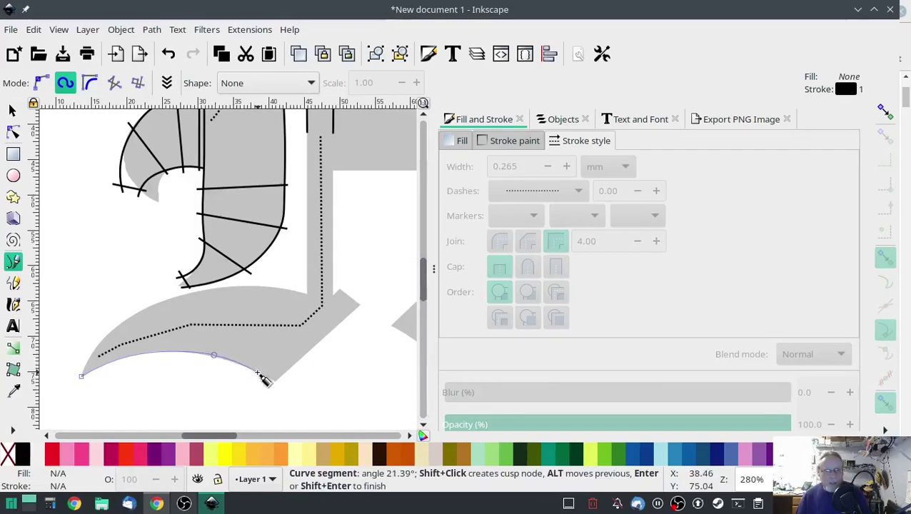
- Continue the rail to a sharp corner at the foot's lowest point, then straight up to its right tip, and finish the path
click(41, 83)
click(242, 366)
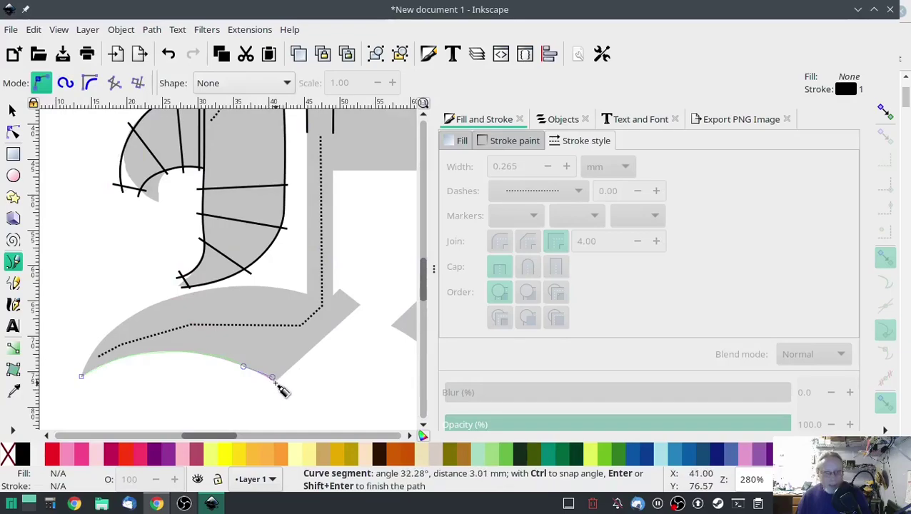
click(274, 381)
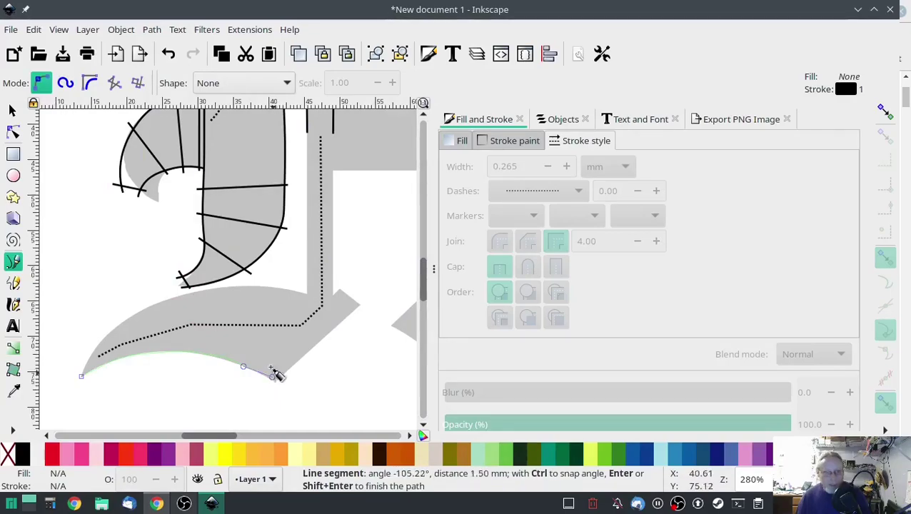
click(65, 83)
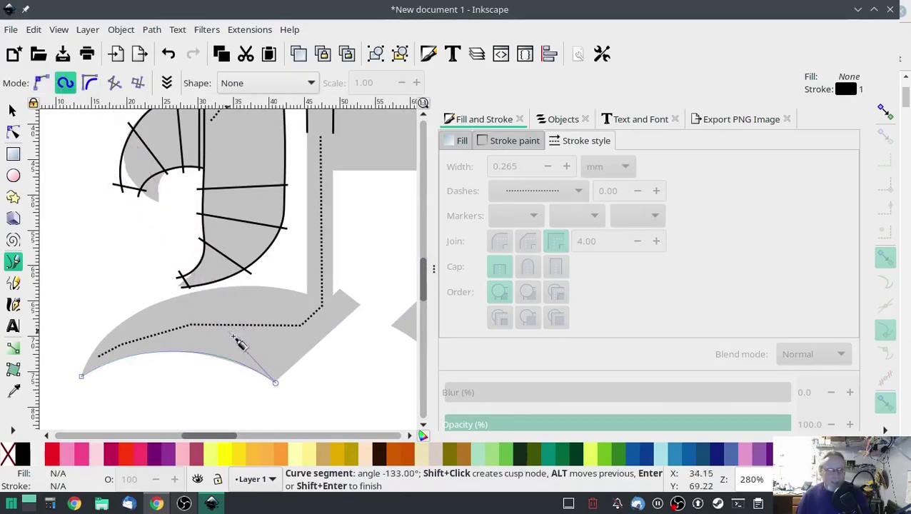
double_click(358, 306)
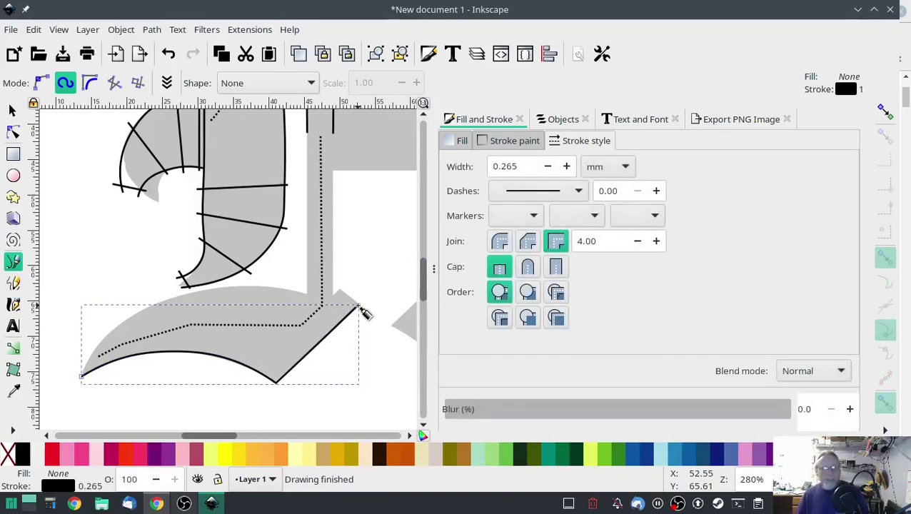
- Trace the foot's arched upper edge as a Spiro rail from just above the left tip to the post's left edge
click(81, 361)
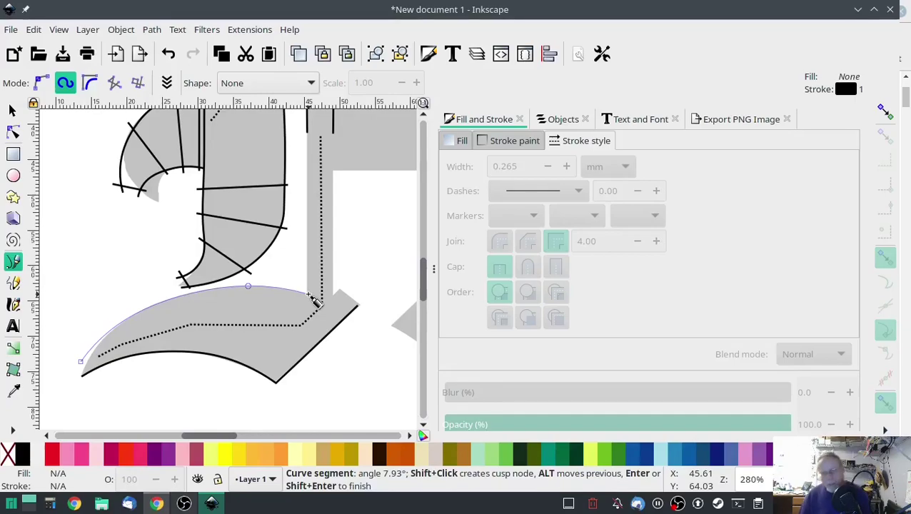
double_click(310, 294)
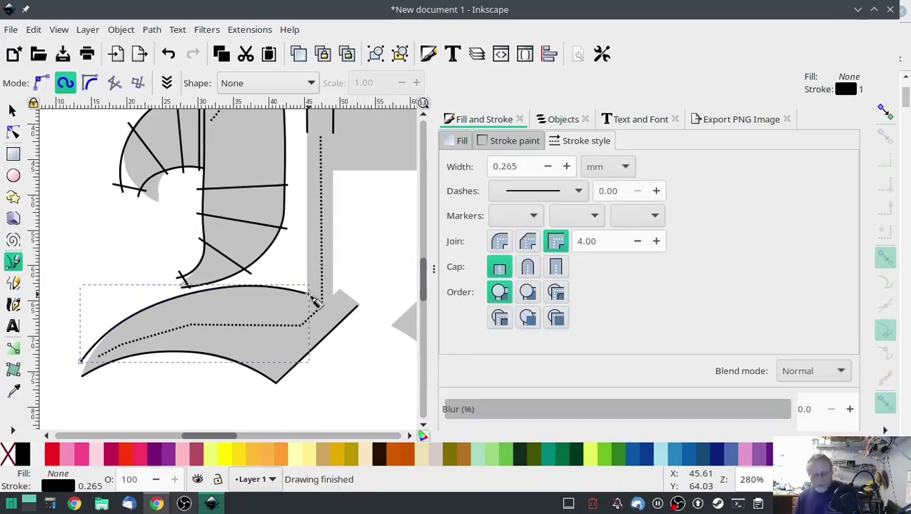
- Move the lower rail's end node from the foot's right tip to the upper corner and insert a node in the last segment
click(13, 132)
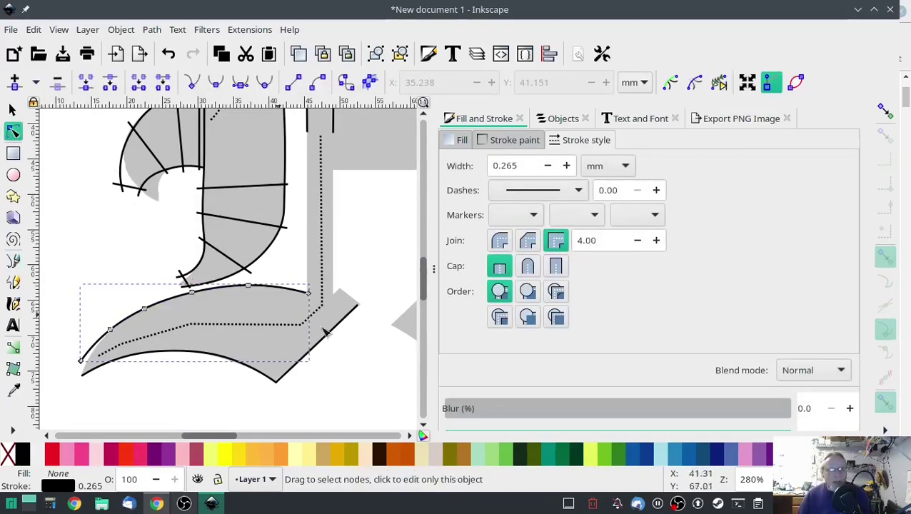
click(355, 312)
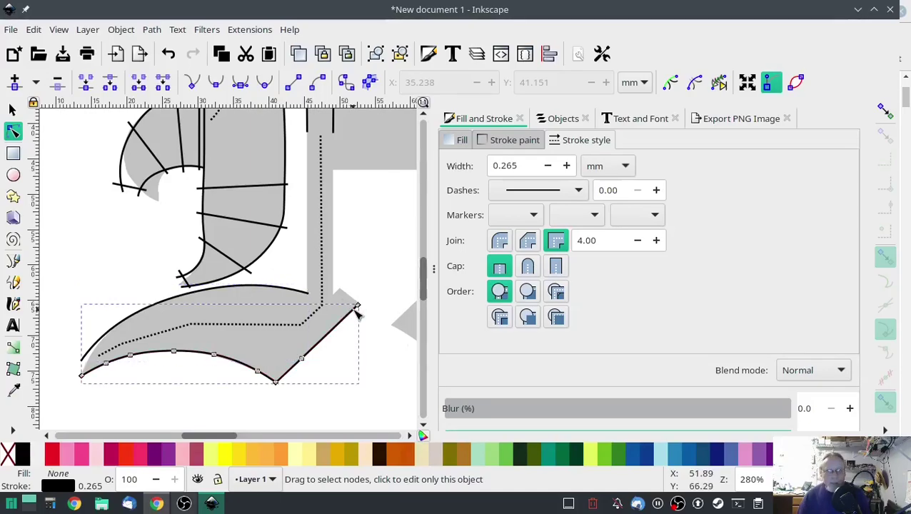
click(358, 307)
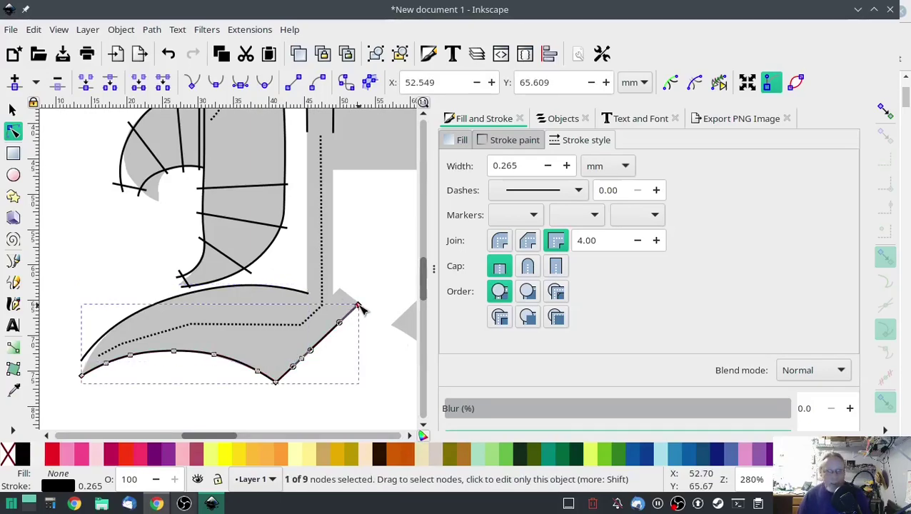
drag(359, 307, 342, 293)
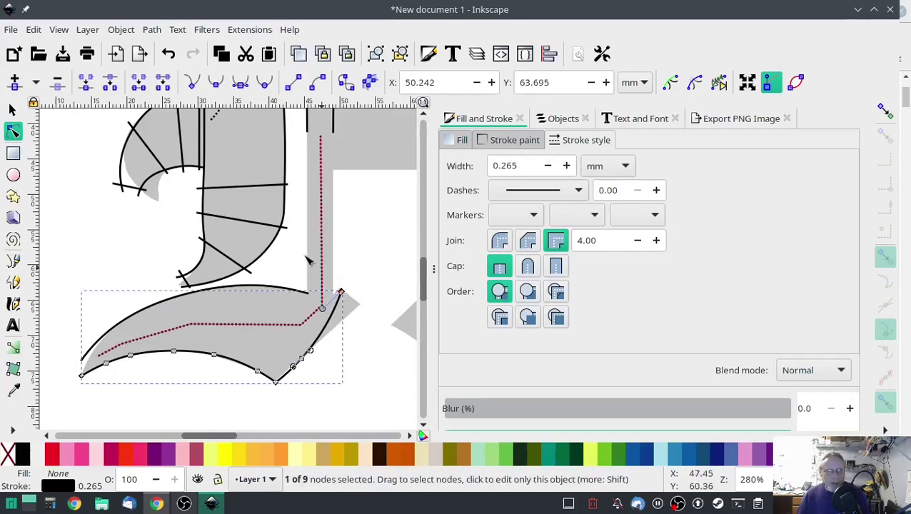
shift+click(303, 357)
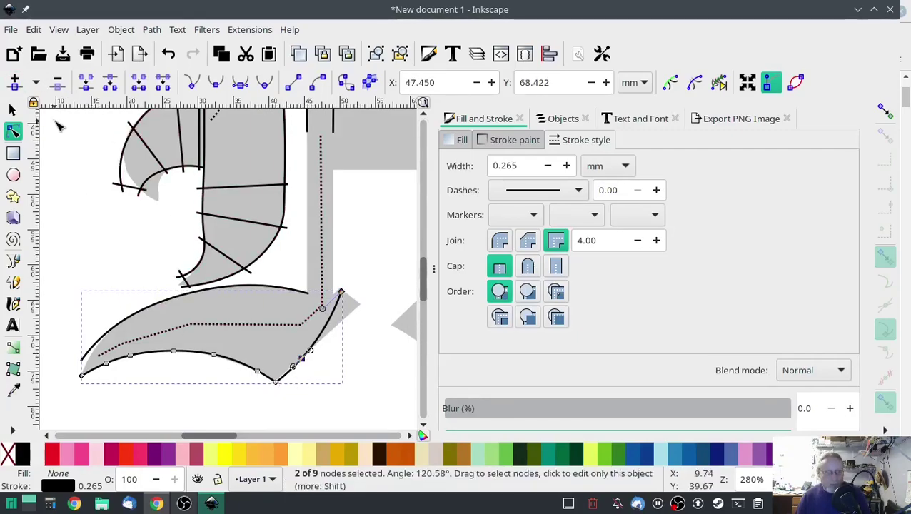
click(13, 84)
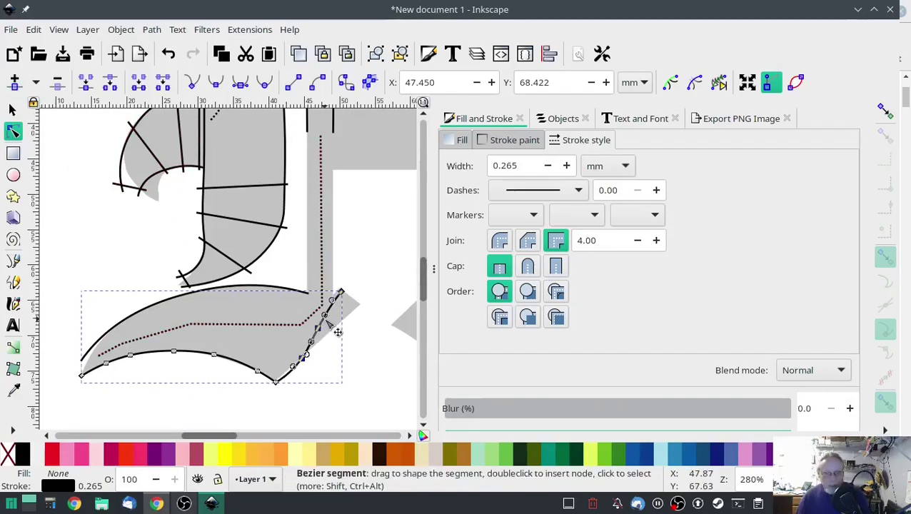
- Shape the inserted node into a sharp corner at the foot's right tip and nudge the rail's end node onto the upper corner
scroll(337, 337, up, 2)
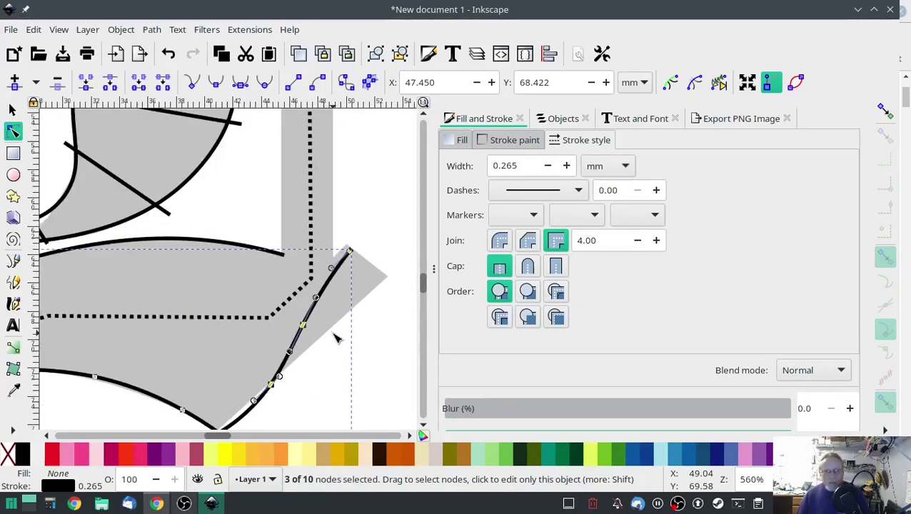
click(372, 365)
click(305, 331)
drag(304, 327, 386, 282)
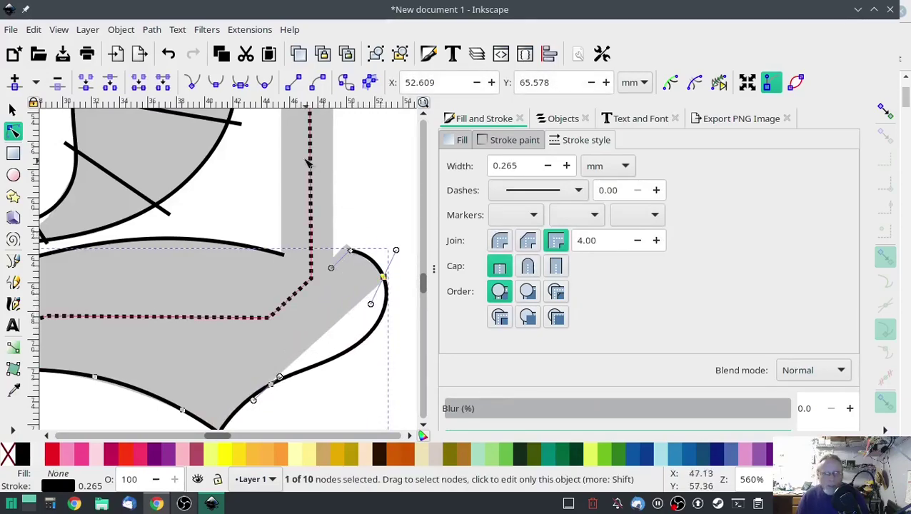
click(271, 384)
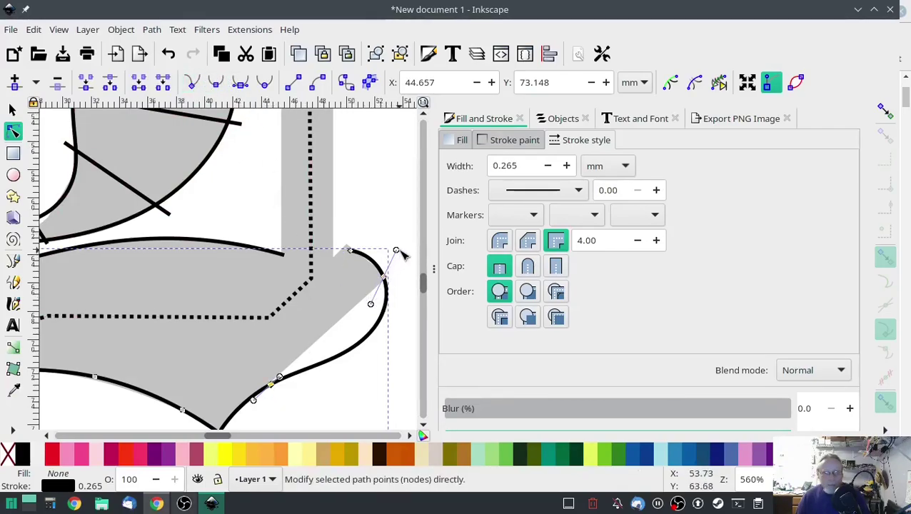
drag(401, 252, 407, 258)
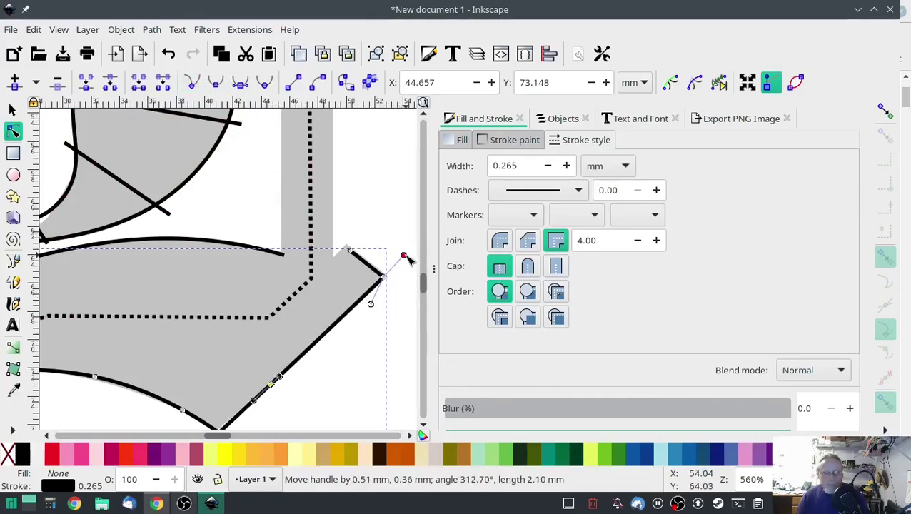
click(400, 337)
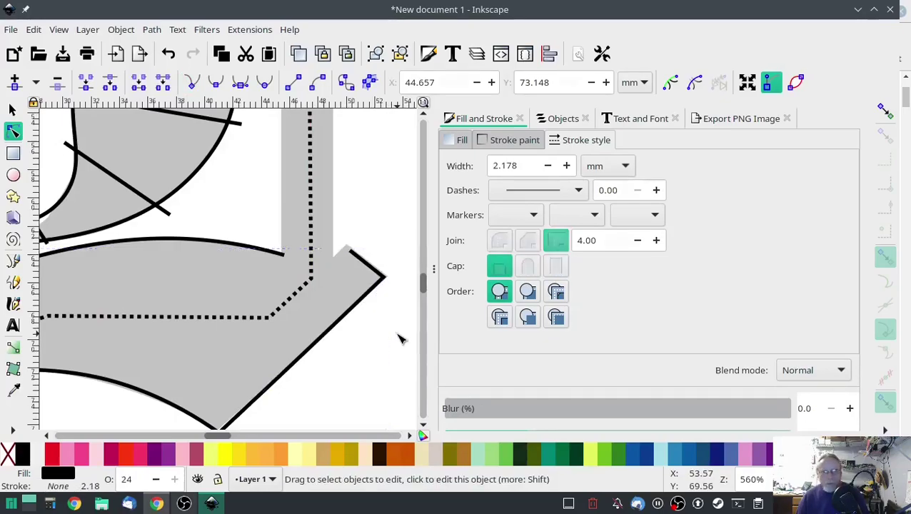
click(354, 255)
drag(352, 255, 347, 250)
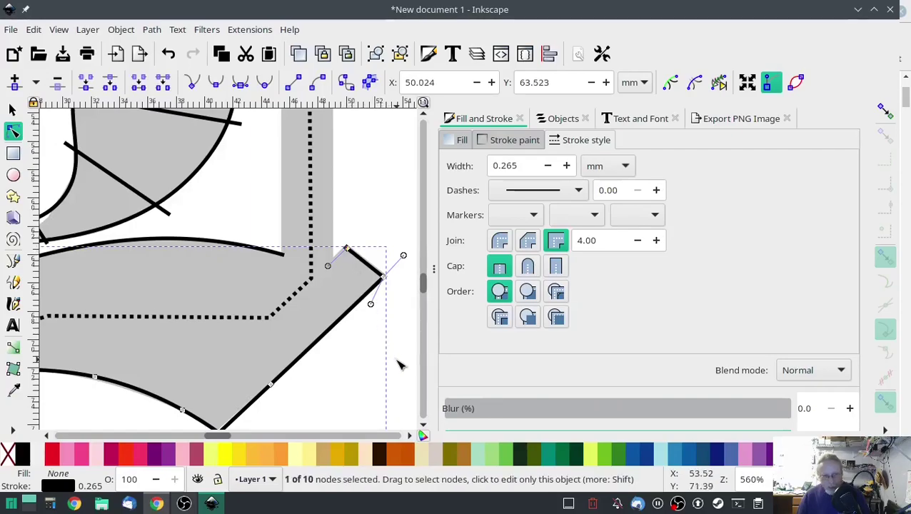
- Draw two straight rungs across the foot's left part, one near the left tip and one farther along the arch
scroll(399, 364, down, 2)
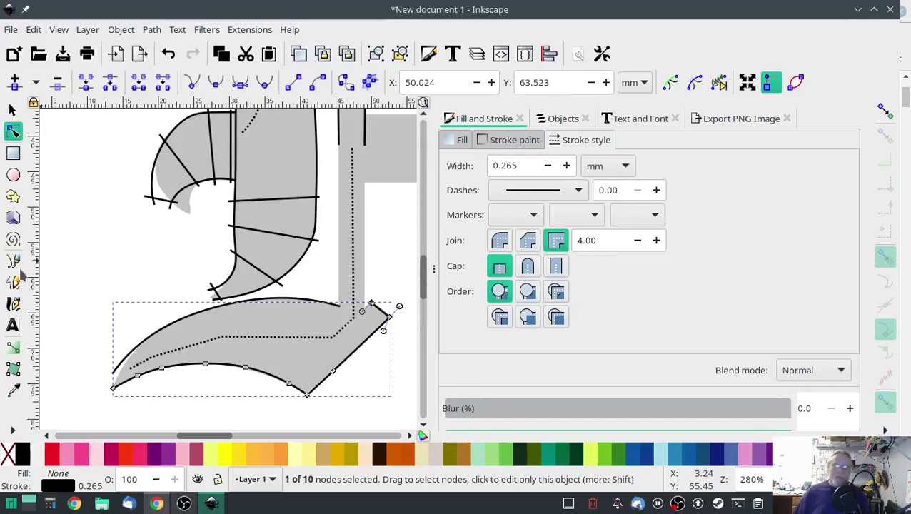
key(b)
click(118, 353)
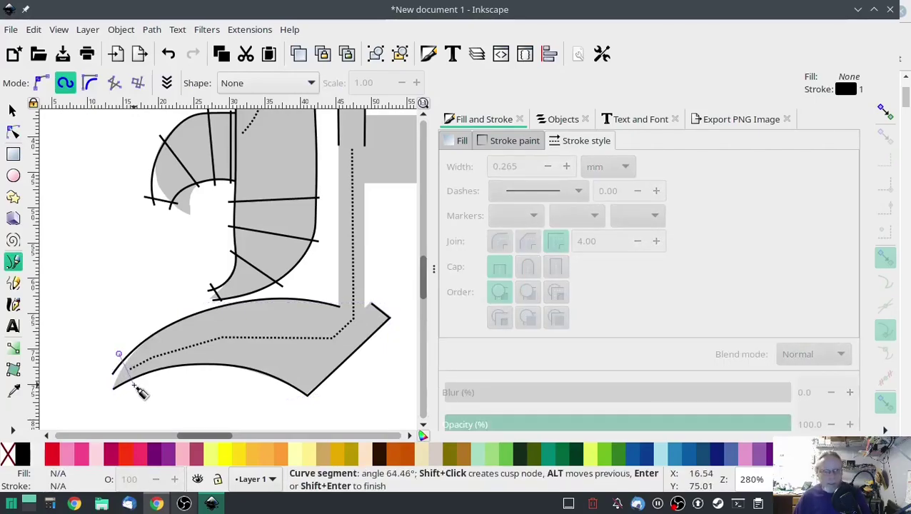
double_click(133, 390)
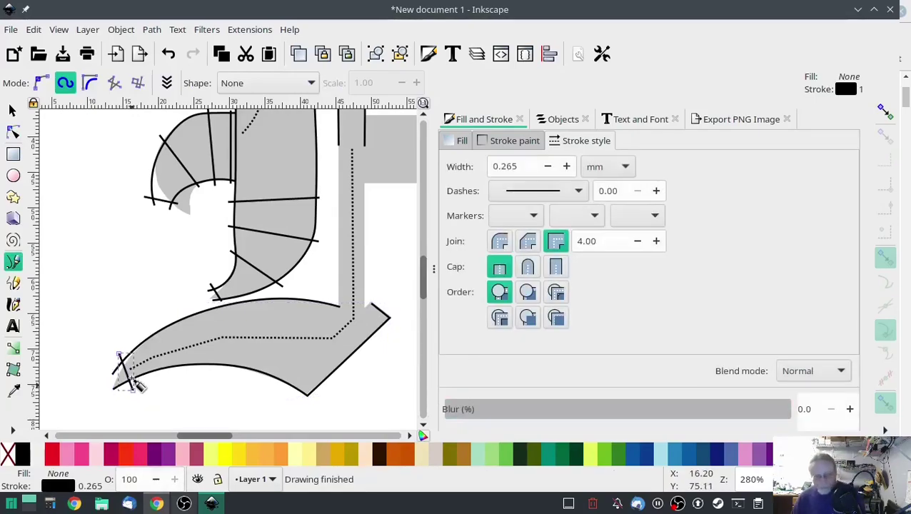
click(174, 314)
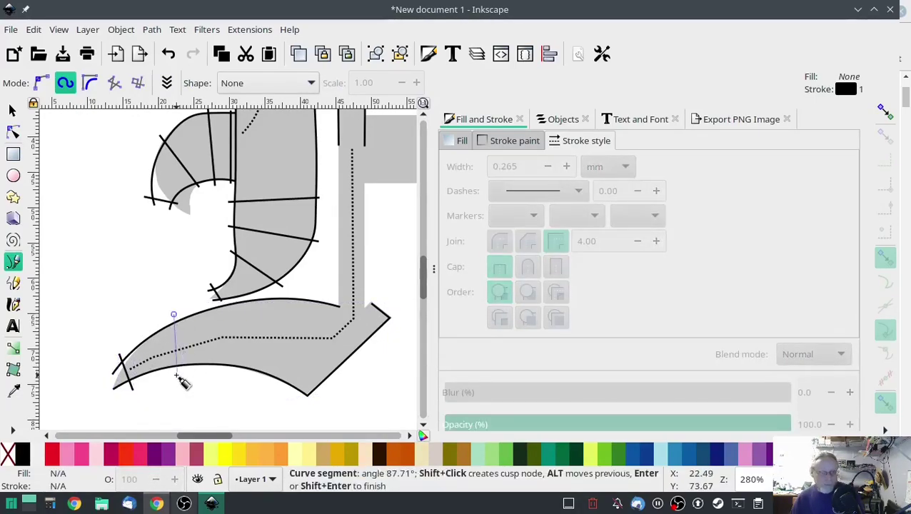
double_click(175, 372)
- Draw three more straight rungs across the foot, spaced from its middle to the right end of the upper rail
click(267, 294)
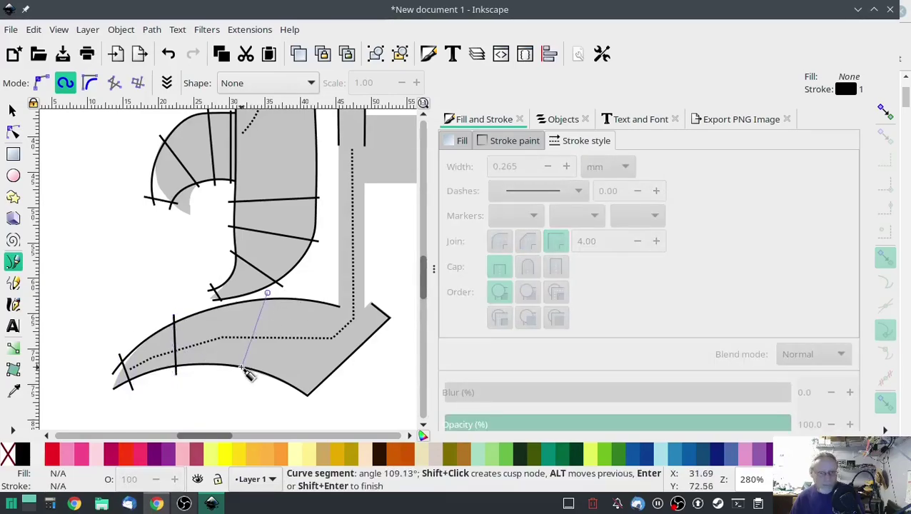
double_click(243, 370)
click(327, 297)
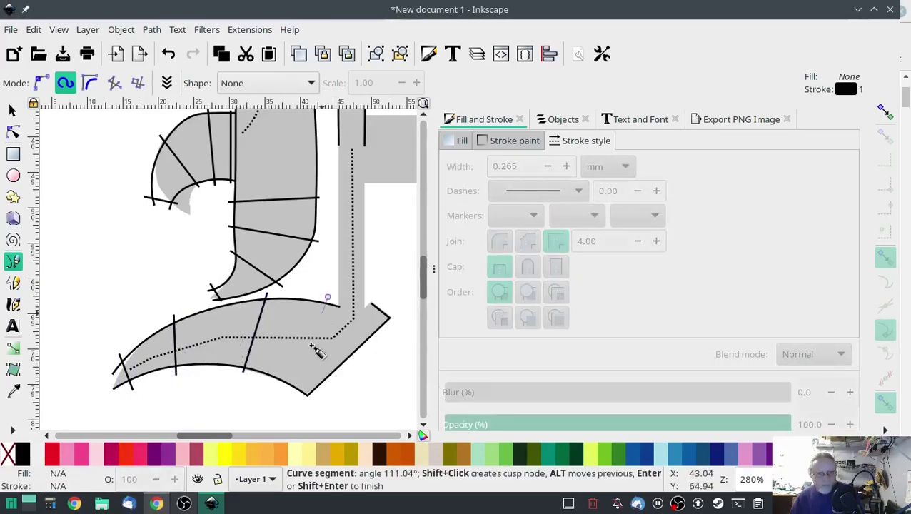
double_click(278, 389)
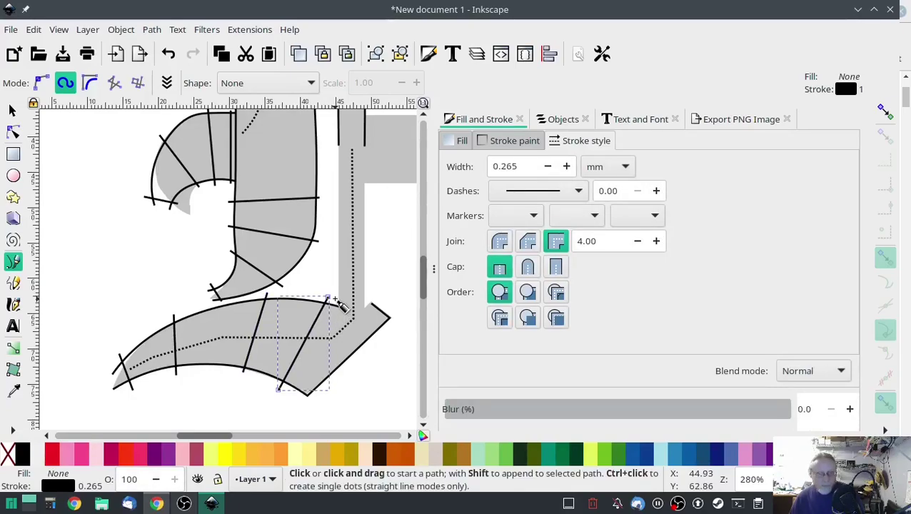
click(334, 301)
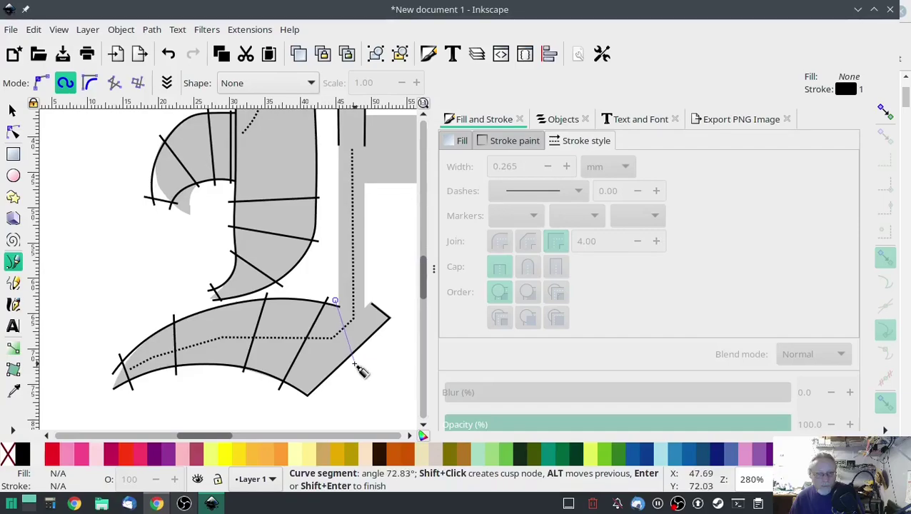
double_click(355, 364)
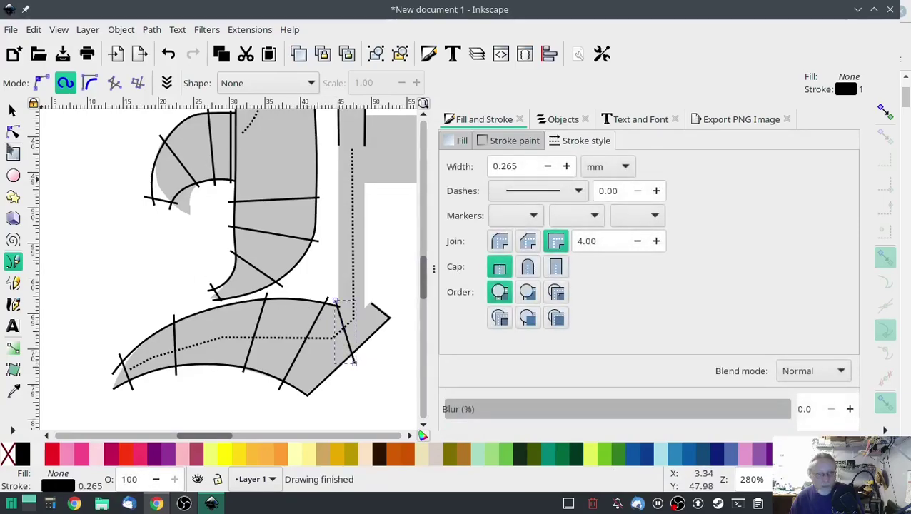
- Shift the upper ends of the third and fourth rungs left, and extend the fourth rung's lower end through the foot's lowest corner
click(13, 132)
click(321, 308)
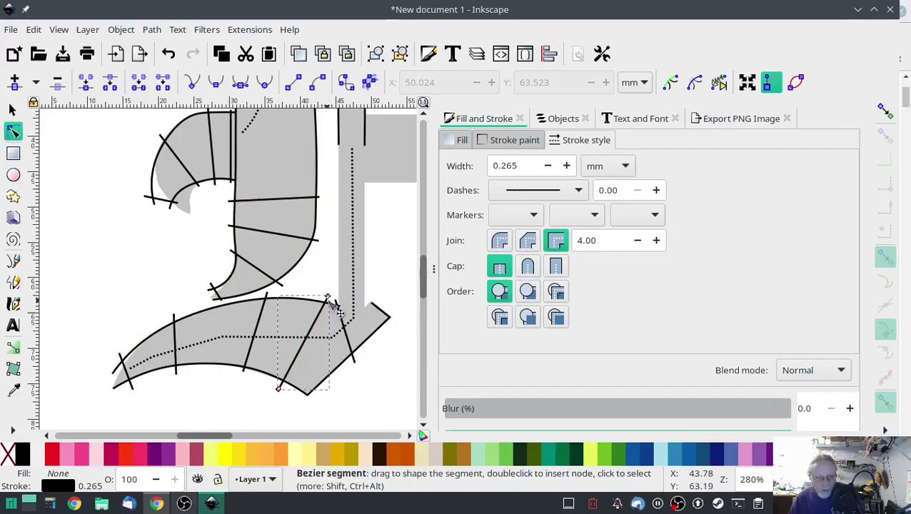
drag(327, 297, 256, 297)
click(271, 309)
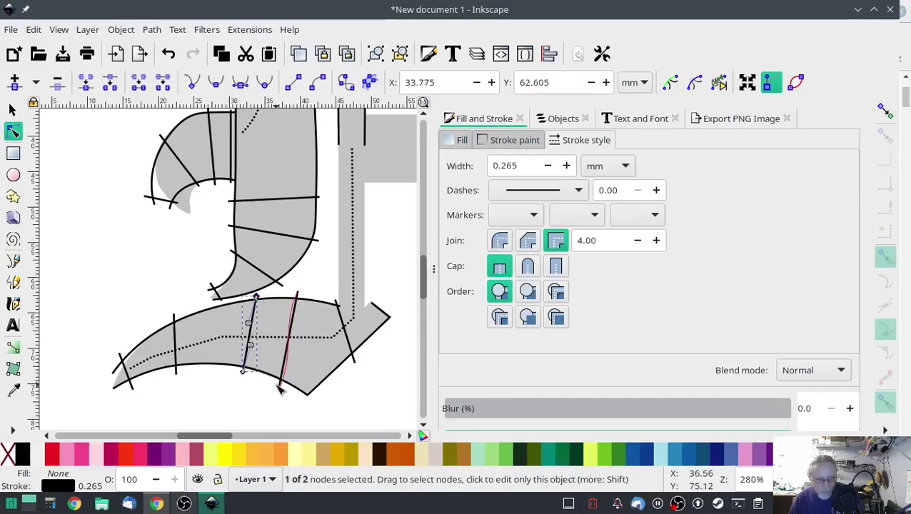
click(284, 382)
drag(279, 389, 309, 407)
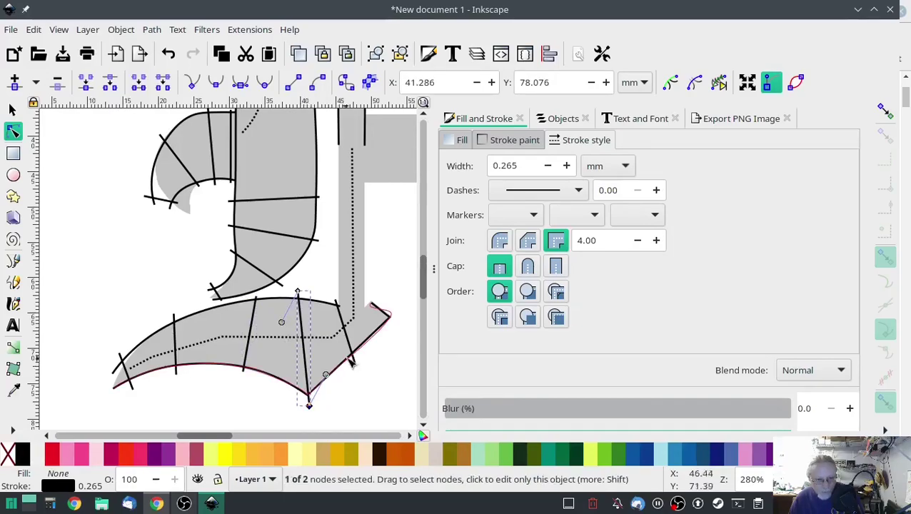
- Move the last rung's lower end toward the foot's right tip and its upper end left along the arched rail
click(355, 364)
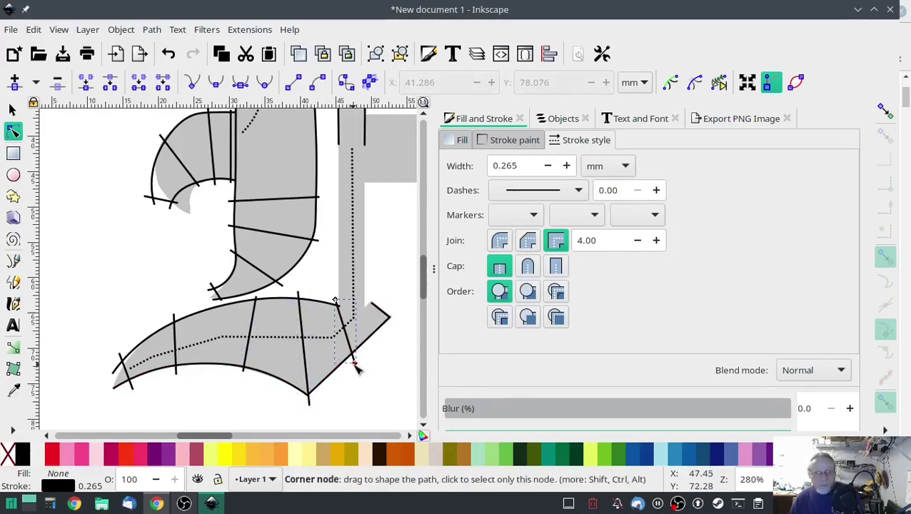
drag(357, 365, 382, 341)
drag(335, 301, 319, 298)
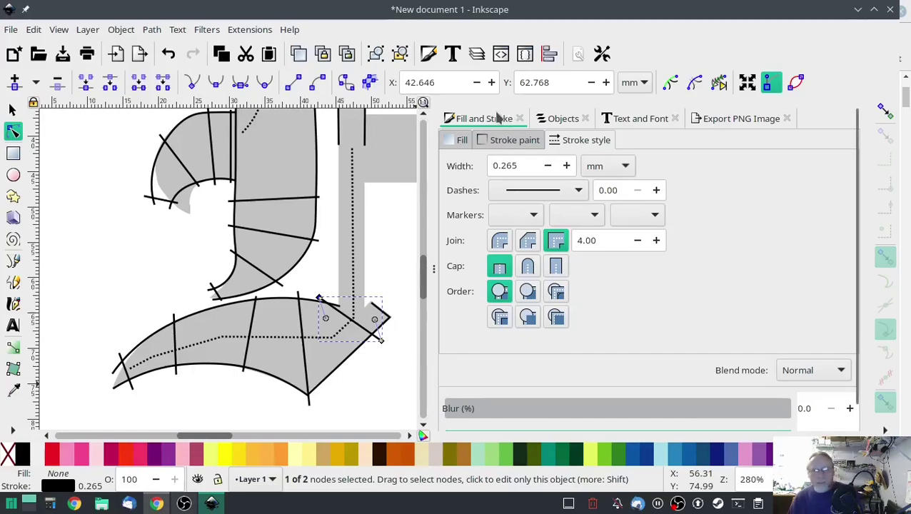
- Select the foot's two rails and five rungs, path5253 through path5747, and combine them into one path
click(569, 119)
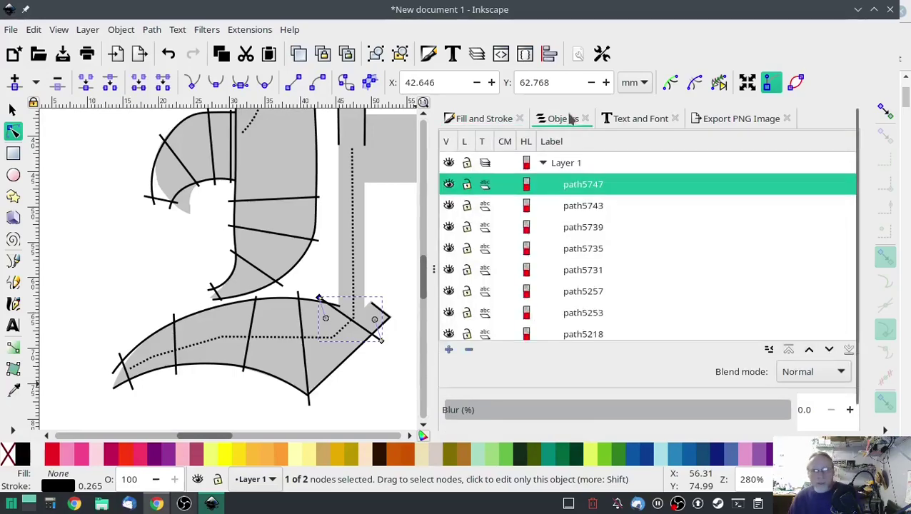
click(589, 313)
click(585, 303)
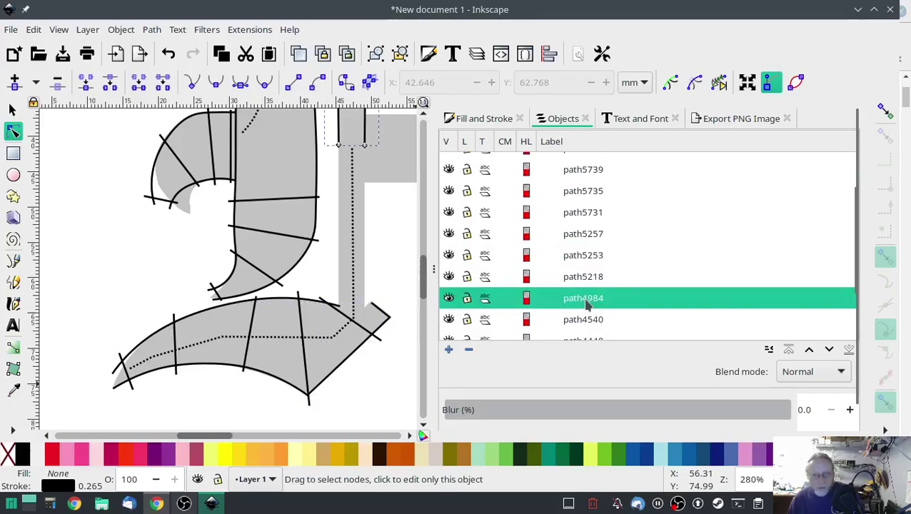
click(587, 278)
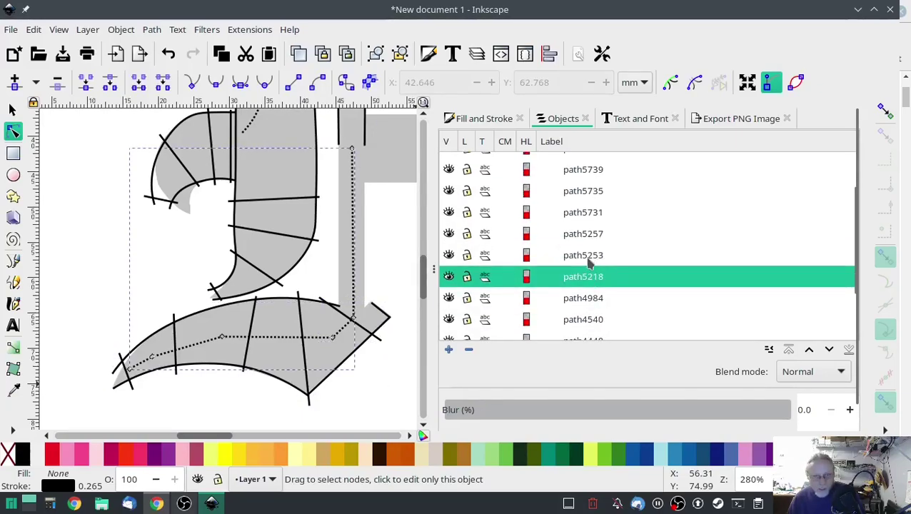
click(588, 257)
scroll(587, 264, up, 2)
shift+click(582, 185)
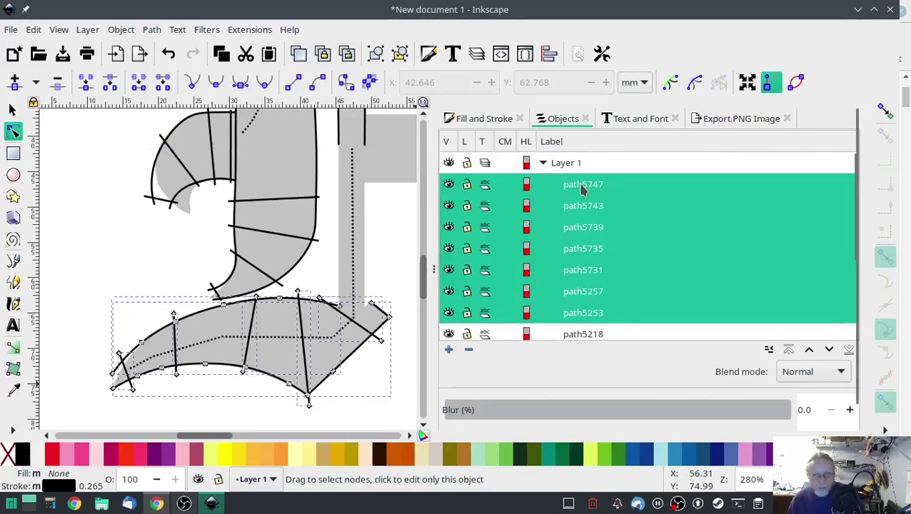
click(152, 29)
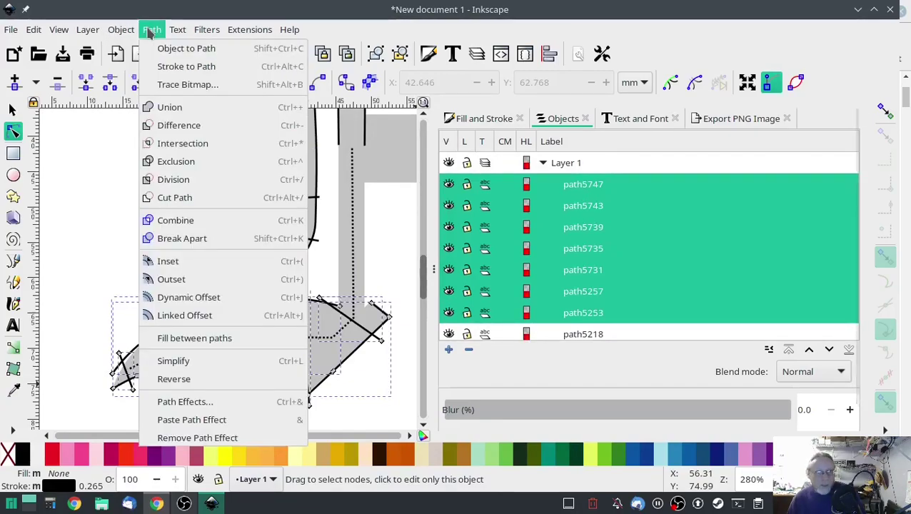
click(180, 219)
- Open the Ink/Stitch parameters for the combined foot path and enable Custom satin column
click(249, 29)
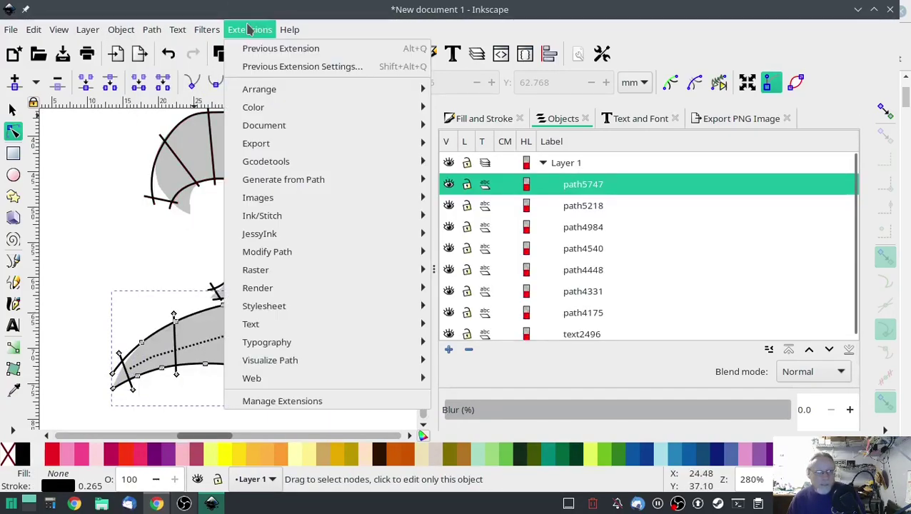
mouse_move(262, 216)
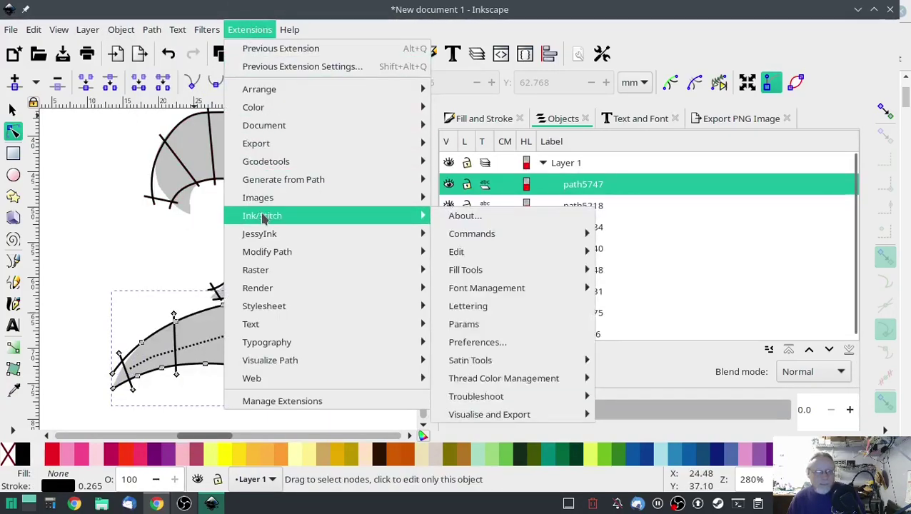
click(465, 324)
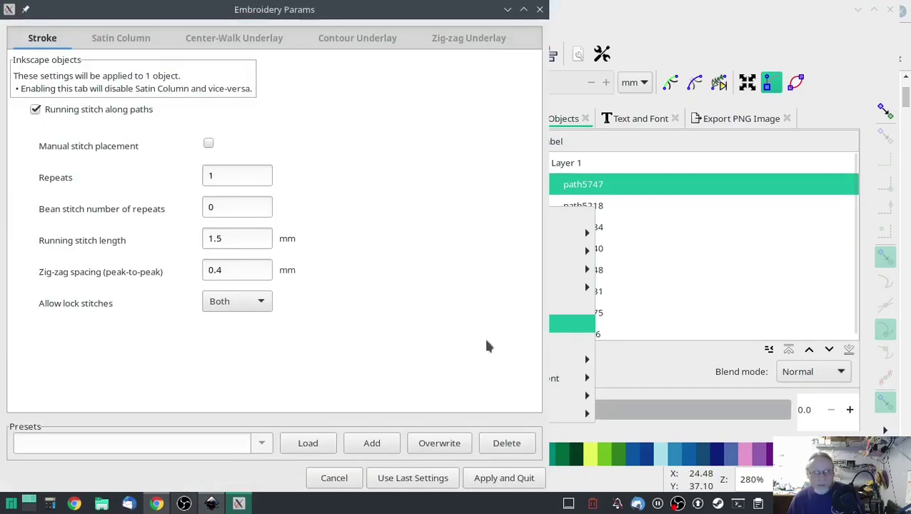
click(117, 37)
click(35, 122)
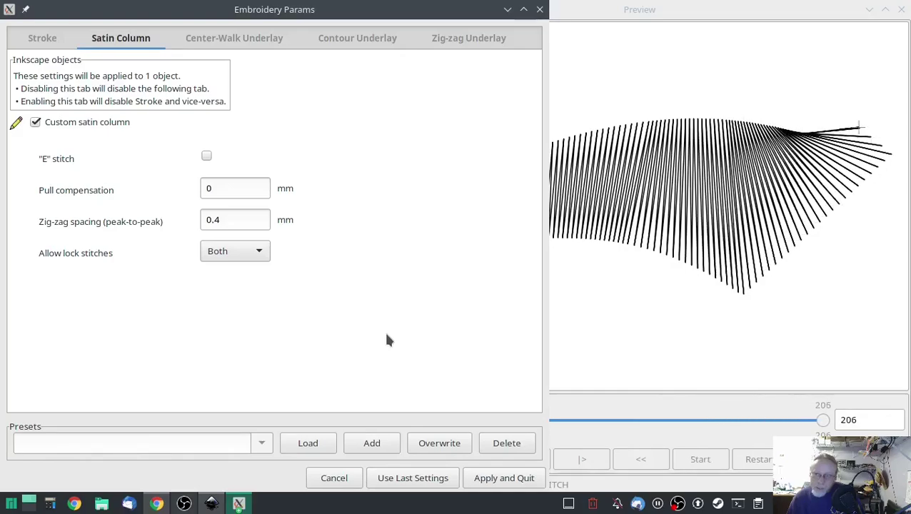
- Apply the foot's satin settings and draw the thin stem's lower right rail from the foot's notch up to the end of the upper rail
click(490, 477)
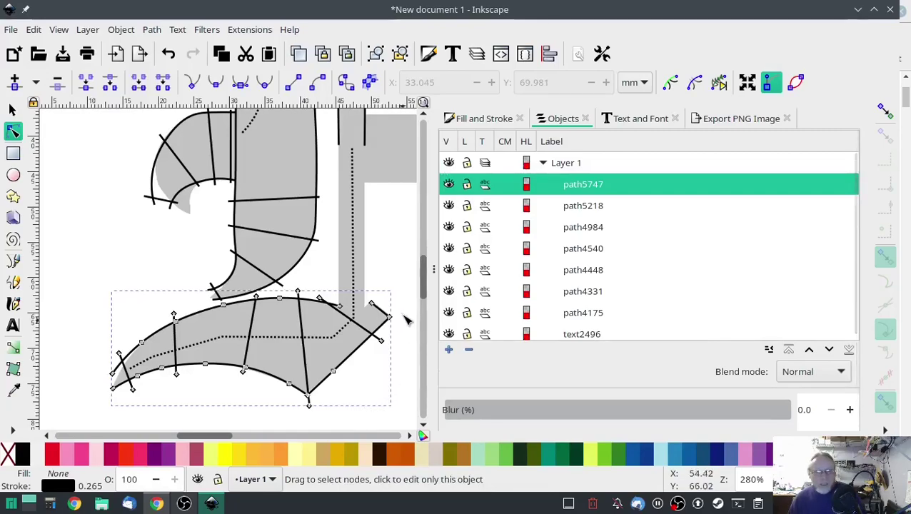
scroll(363, 313, up, 6)
key(b)
click(317, 337)
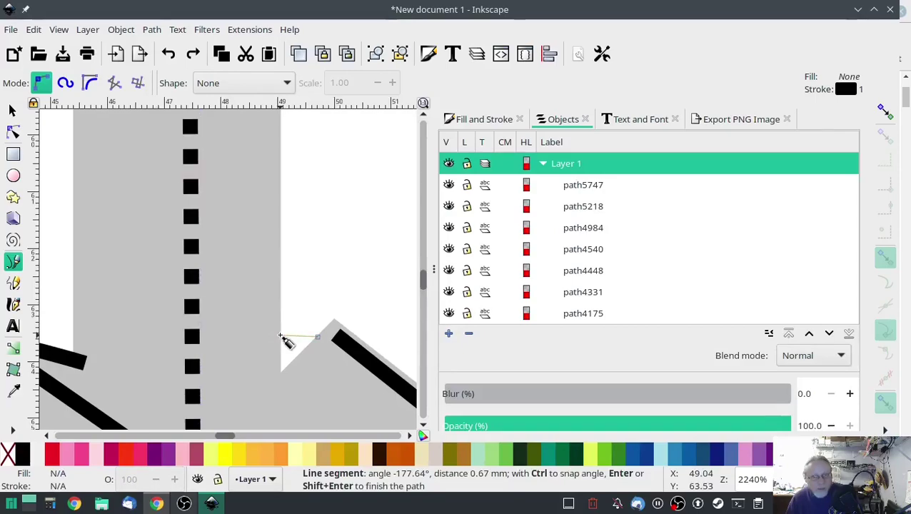
scroll(280, 332, up, 15)
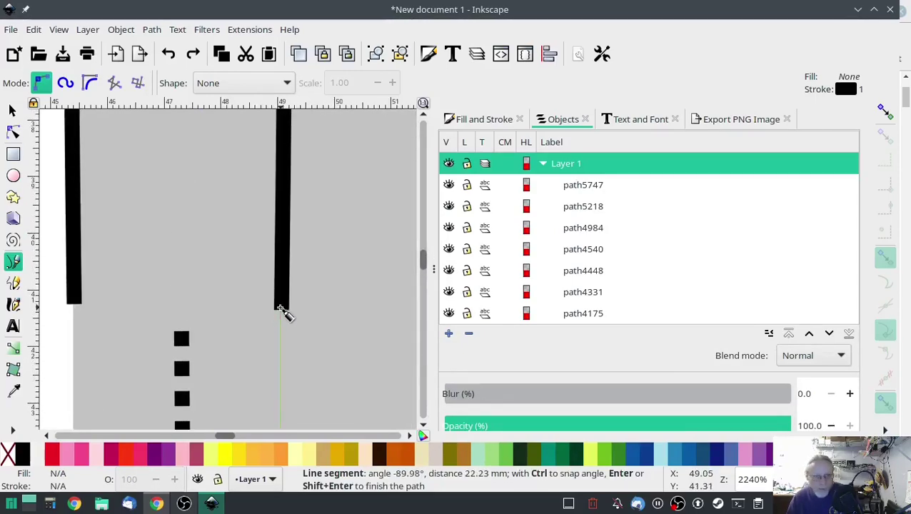
click(281, 308)
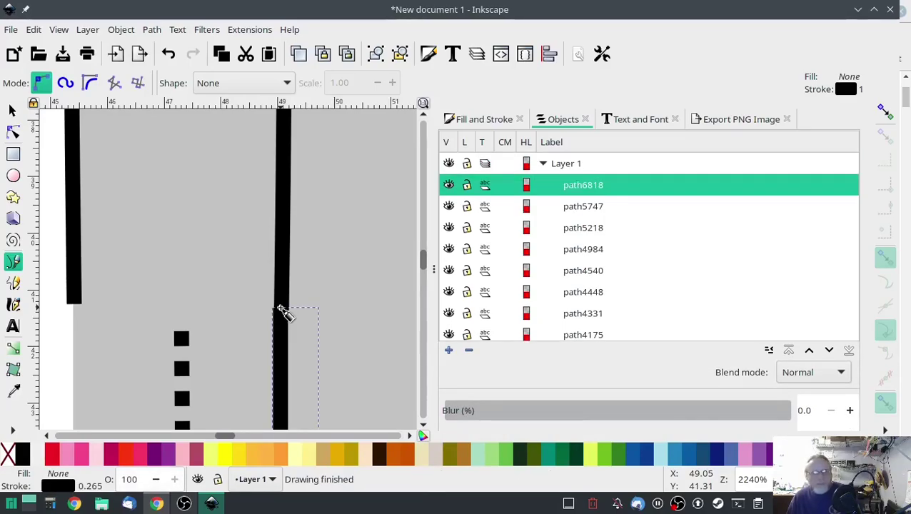
- Draw the thin stem's lower left rail from the end of the foot's arched rail up to the upper left rail
scroll(282, 360, down, 10)
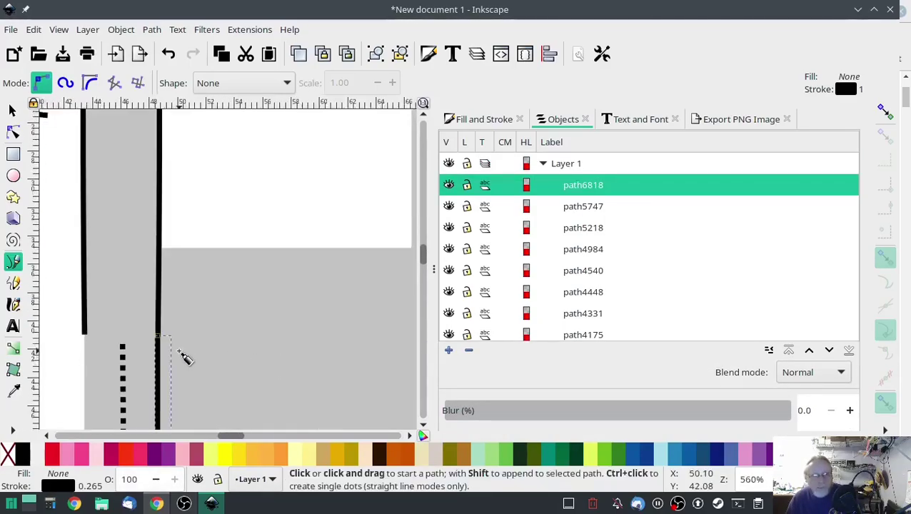
scroll(163, 384, up, 8)
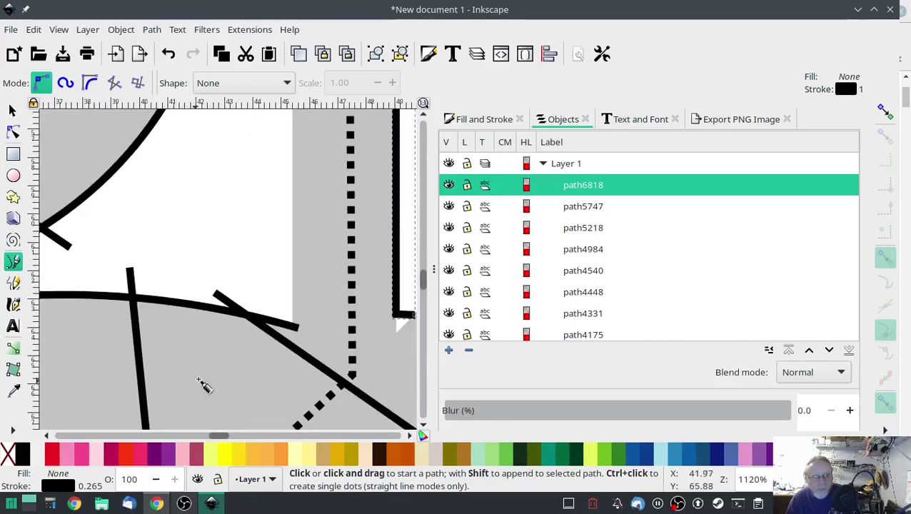
click(291, 322)
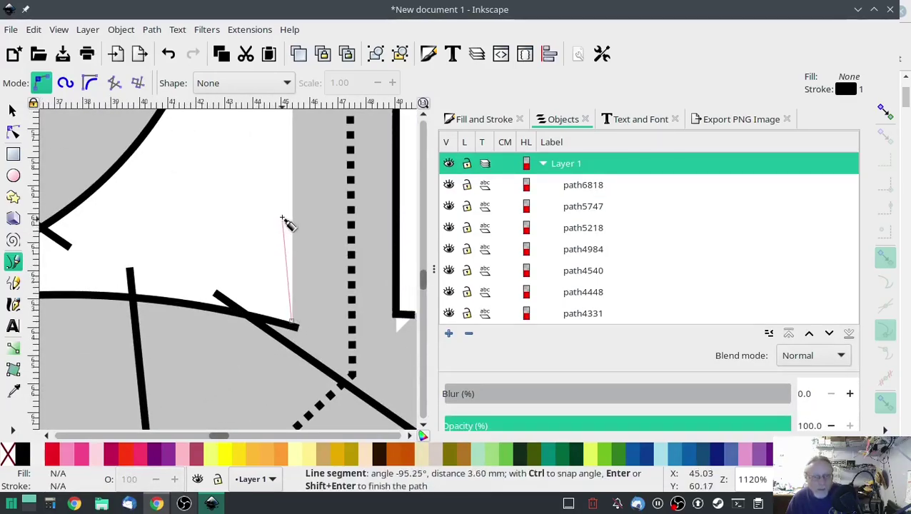
scroll(283, 222, down, 3)
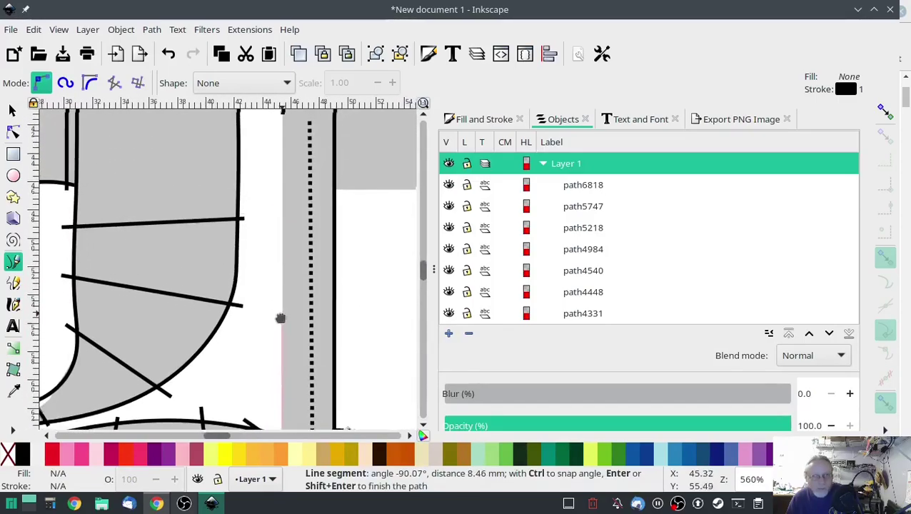
scroll(281, 314, up, 2)
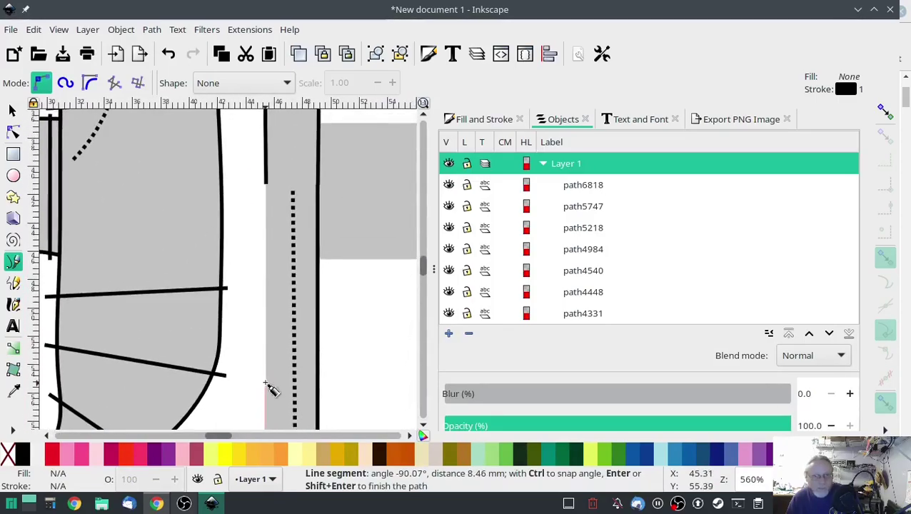
double_click(265, 129)
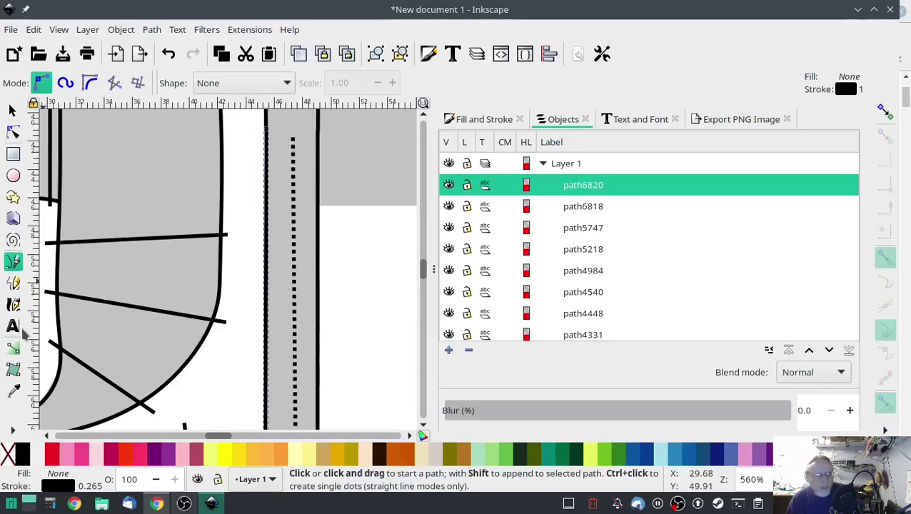
- Draw two straight rungs across the lower thin stem, one just above the foot and one near the stem section's upper end
scroll(187, 300, down, 4)
click(242, 295)
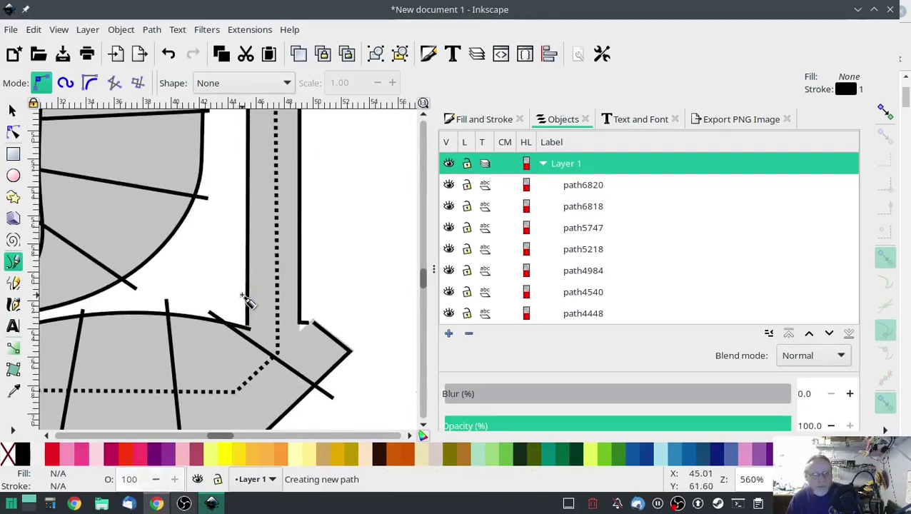
double_click(307, 295)
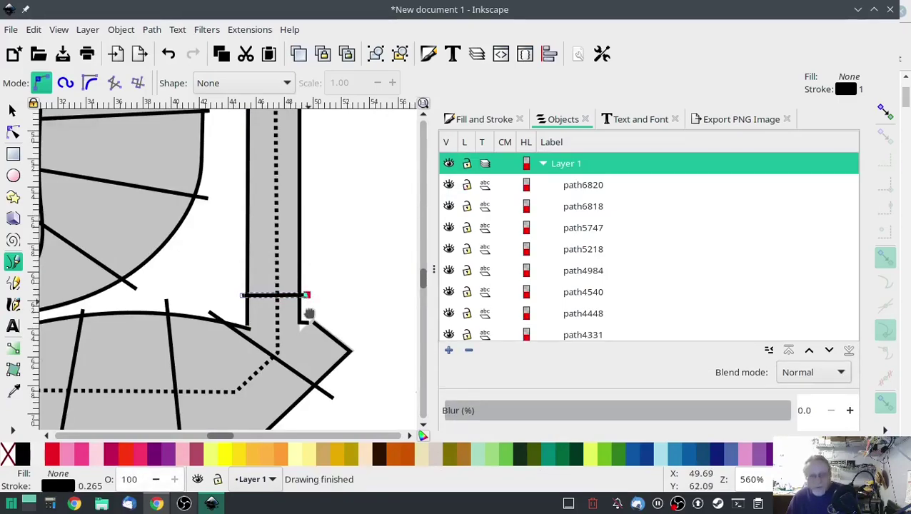
drag(309, 312, 345, 423)
click(273, 149)
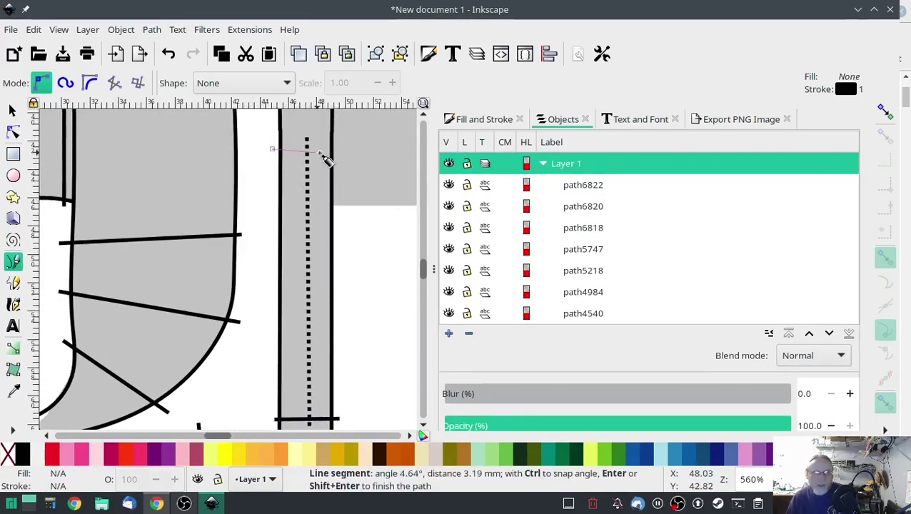
double_click(341, 149)
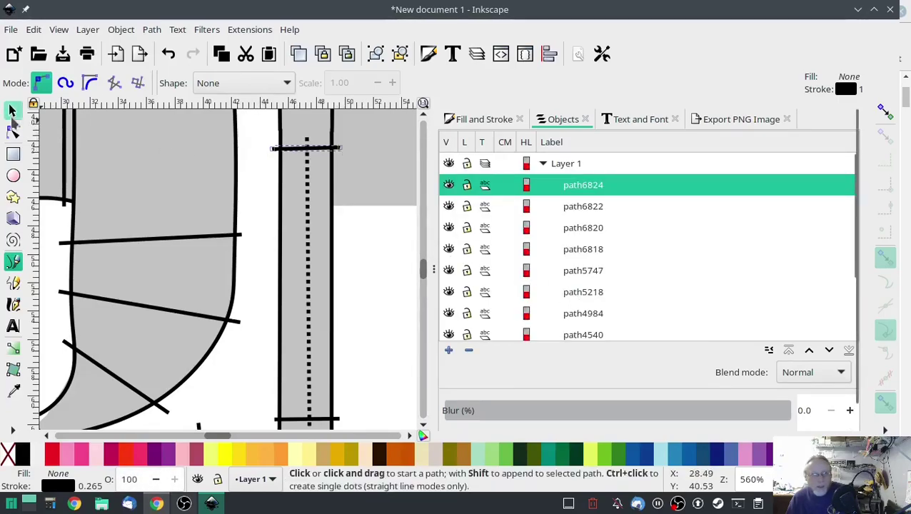
- Select the lower stem's two rails and two rungs, path6818 through path6824, and combine them into one path
click(12, 110)
click(583, 313)
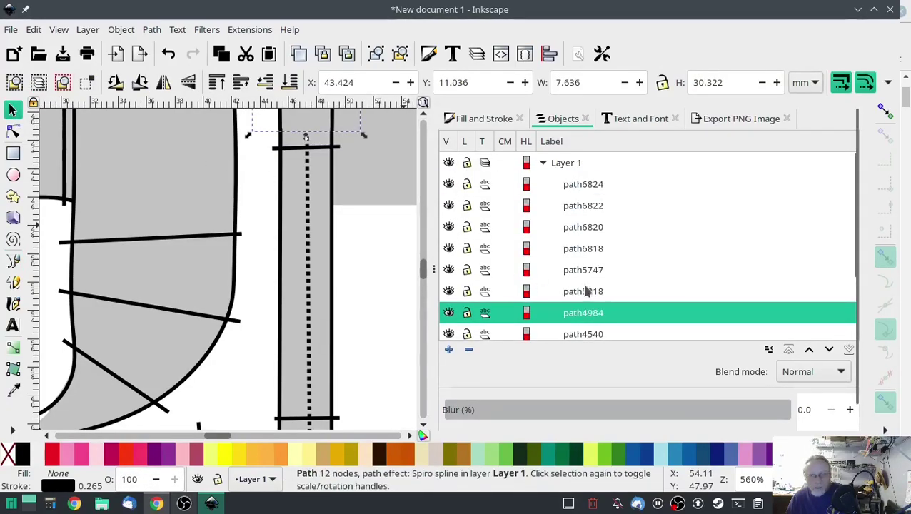
click(585, 292)
click(583, 271)
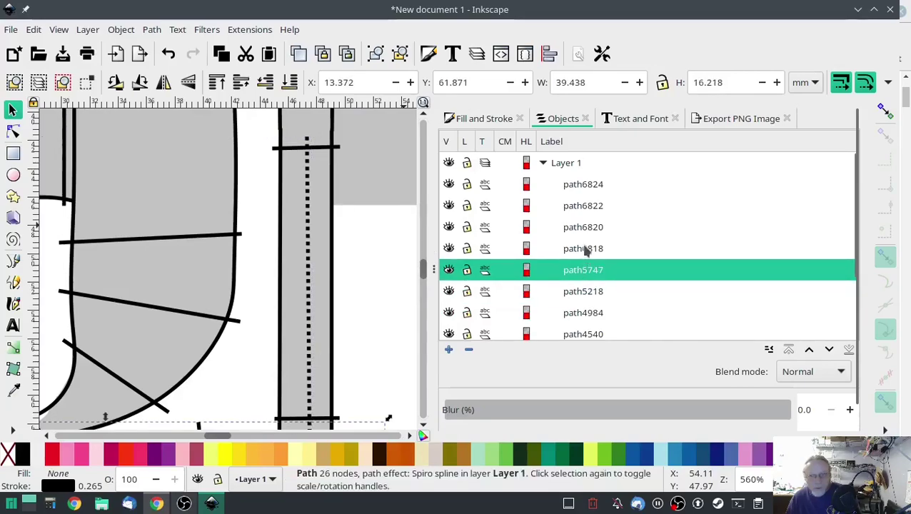
click(583, 250)
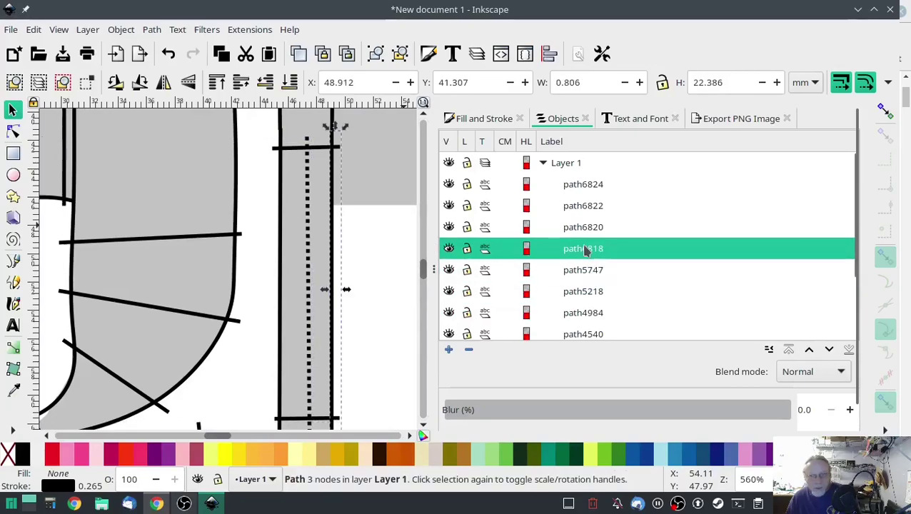
shift+click(583, 187)
click(151, 30)
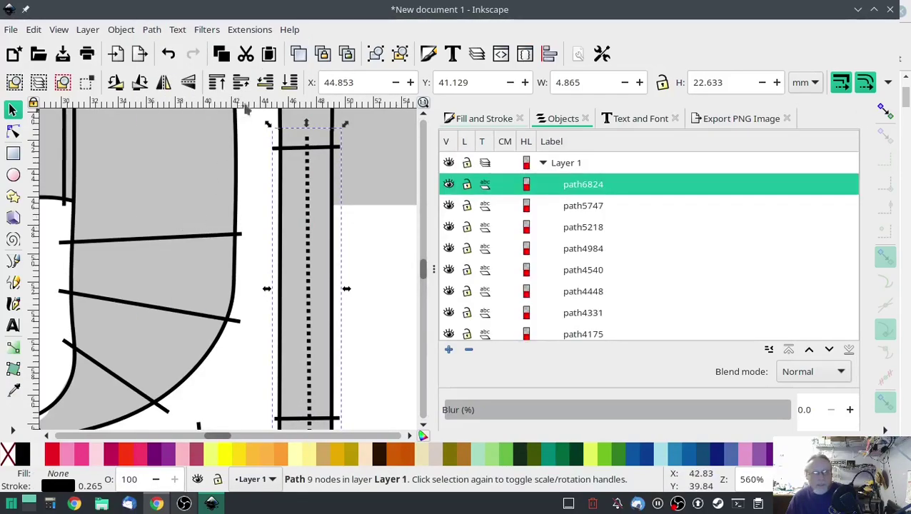
- Turn the combined lower stem path into a custom satin column in the Ink/Stitch parameters and apply the settings
click(249, 29)
mouse_move(362, 216)
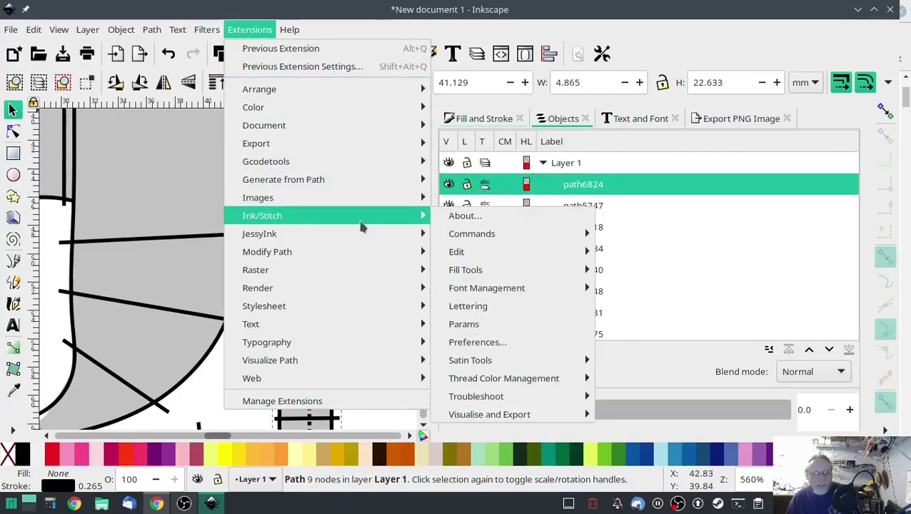
click(467, 325)
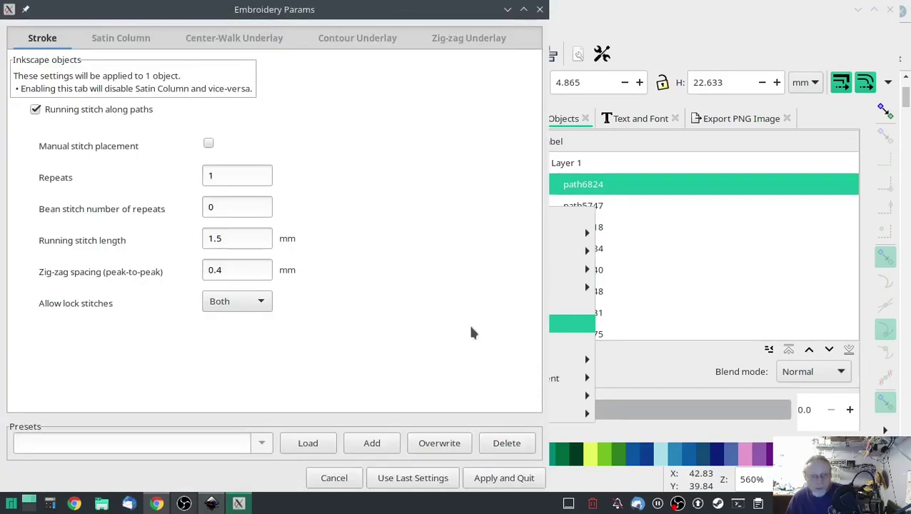
click(123, 39)
click(36, 122)
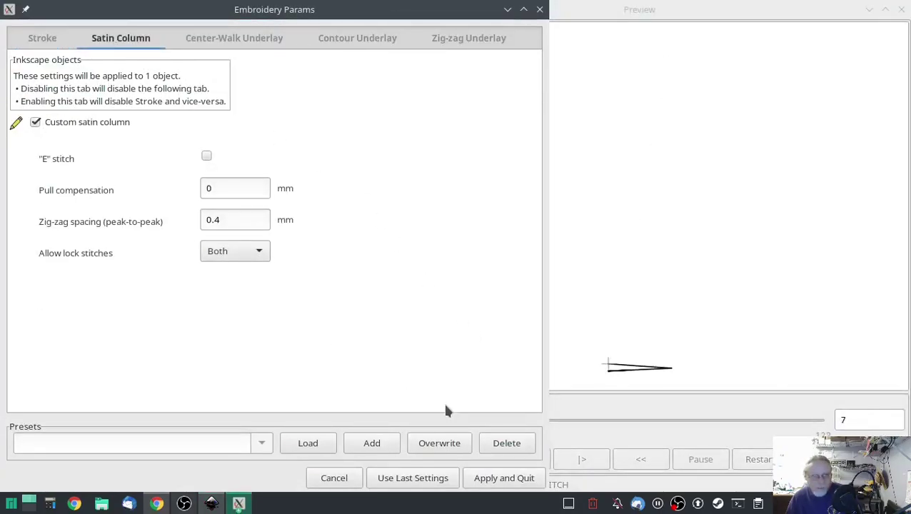
click(515, 479)
- Draw straight rails along the crossbar's upper and lower edges, from the thin stem to the thick right stem
scroll(405, 314, down, 3)
scroll(299, 310, right, 6)
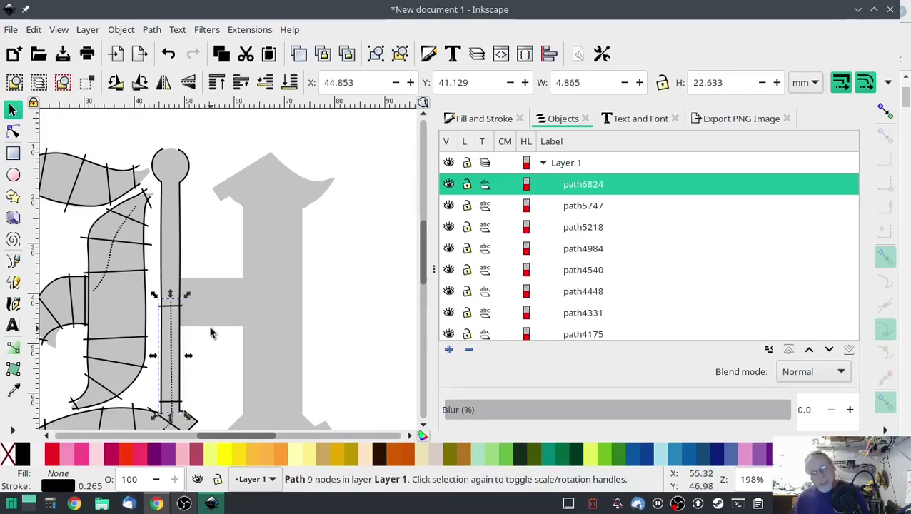
mouse_move(205, 355)
mouse_down()
mouse_move(182, 260)
mouse_move(208, 343)
mouse_up()
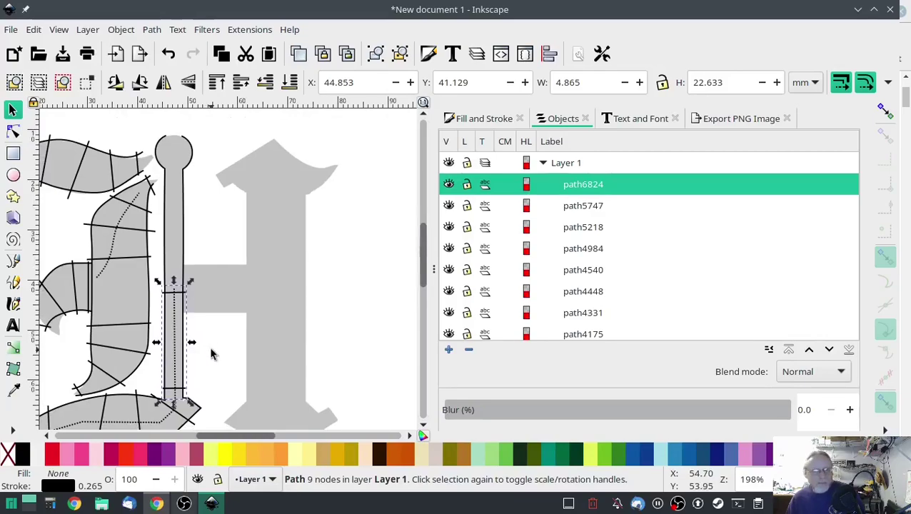
scroll(199, 287, up, 3)
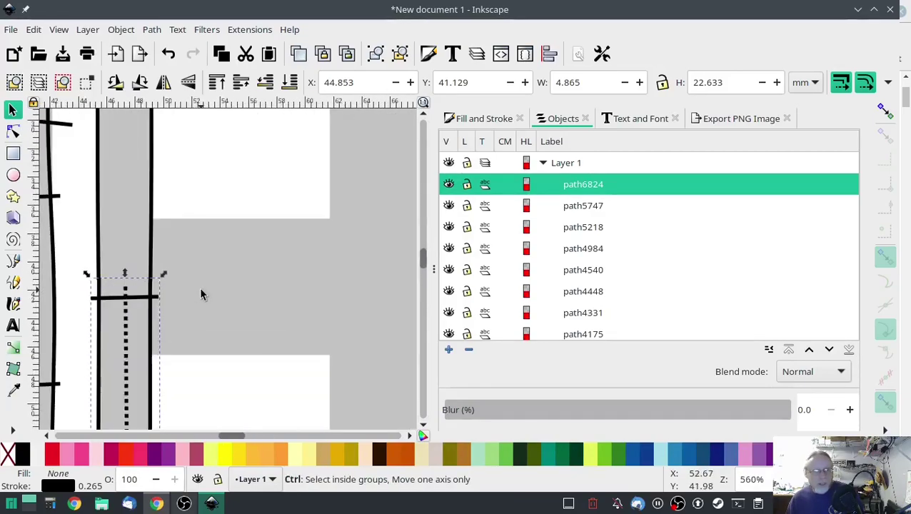
click(13, 261)
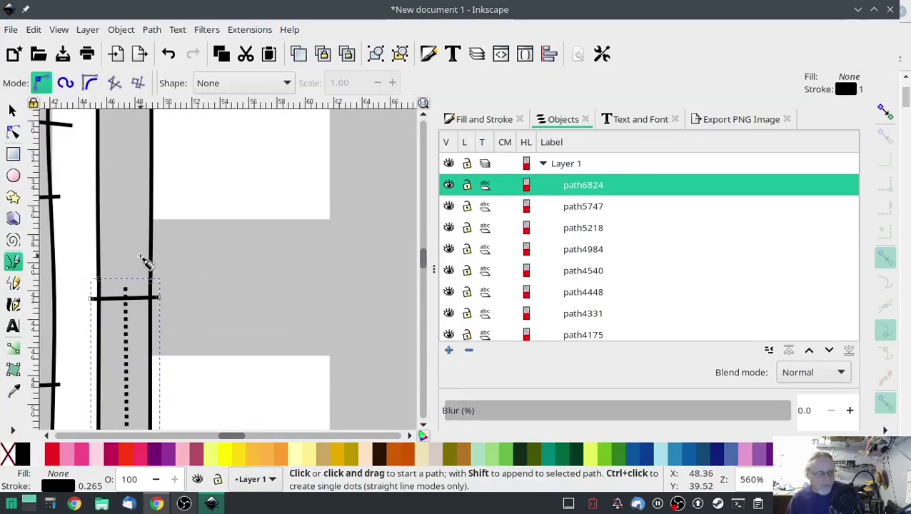
click(152, 220)
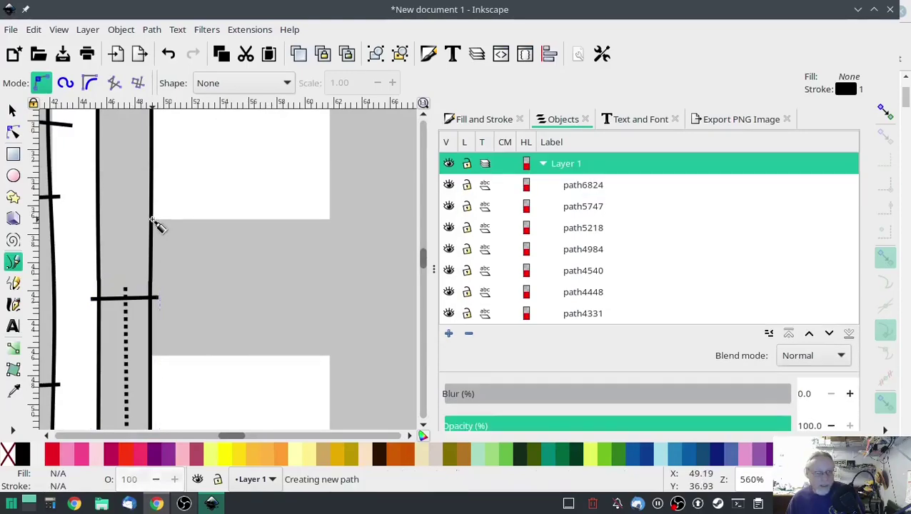
double_click(331, 221)
click(150, 358)
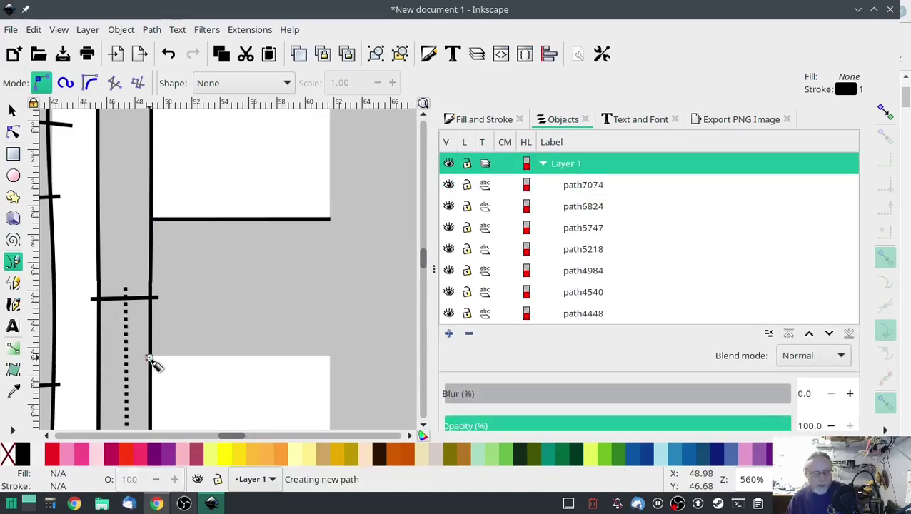
double_click(330, 358)
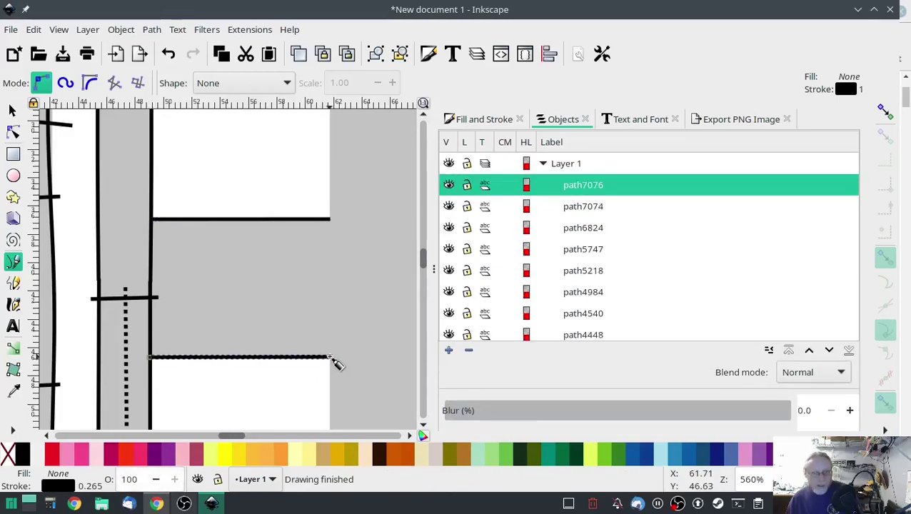
- Select the crossbar's upper and lower rails and combine them into one path
click(12, 108)
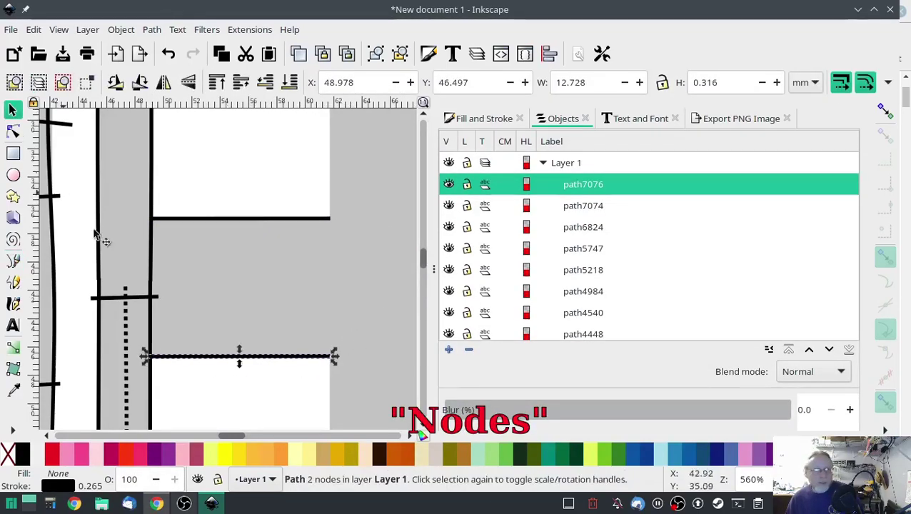
shift+click(272, 219)
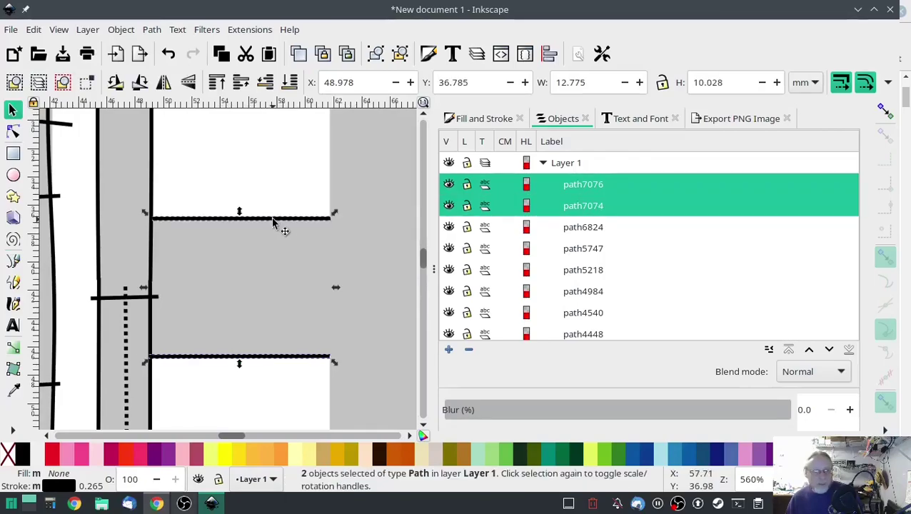
click(151, 29)
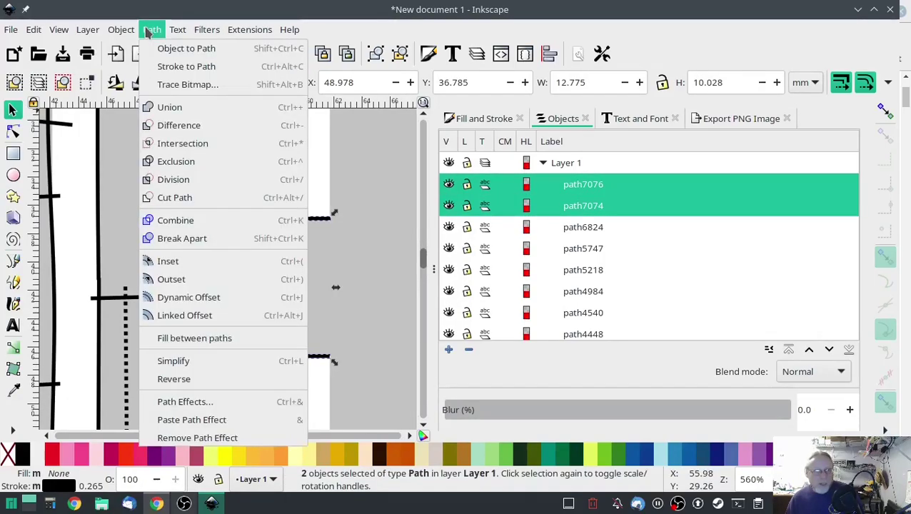
click(175, 220)
- Enable Custom satin column for the combined crossbar path in the Ink/Stitch parameters and apply the settings
click(250, 29)
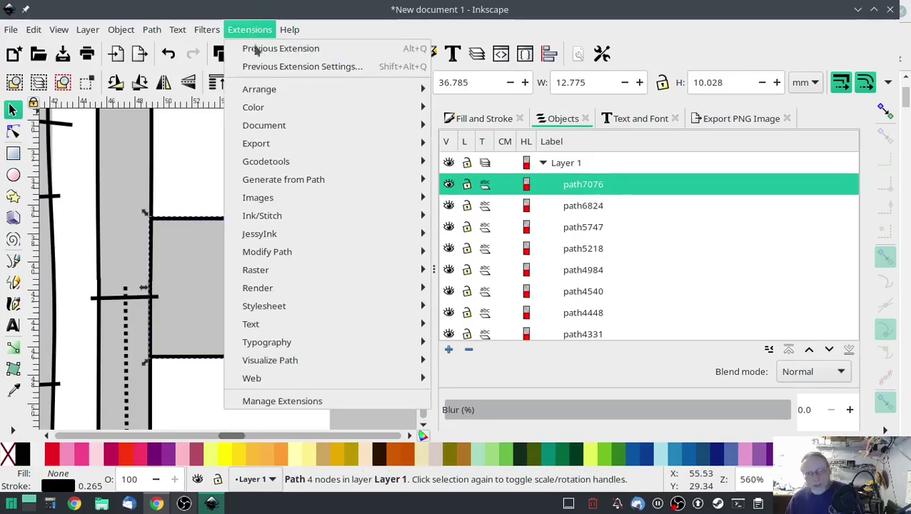
mouse_move(267, 215)
click(471, 325)
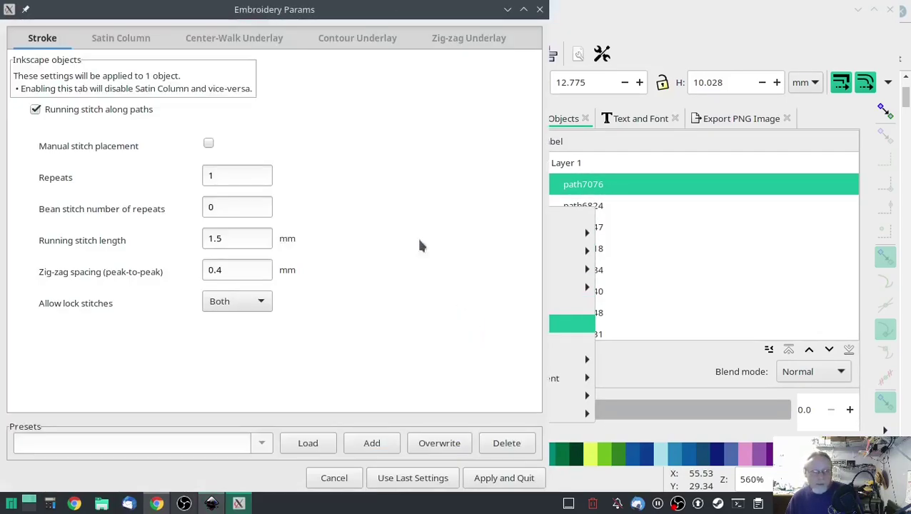
click(99, 38)
click(36, 121)
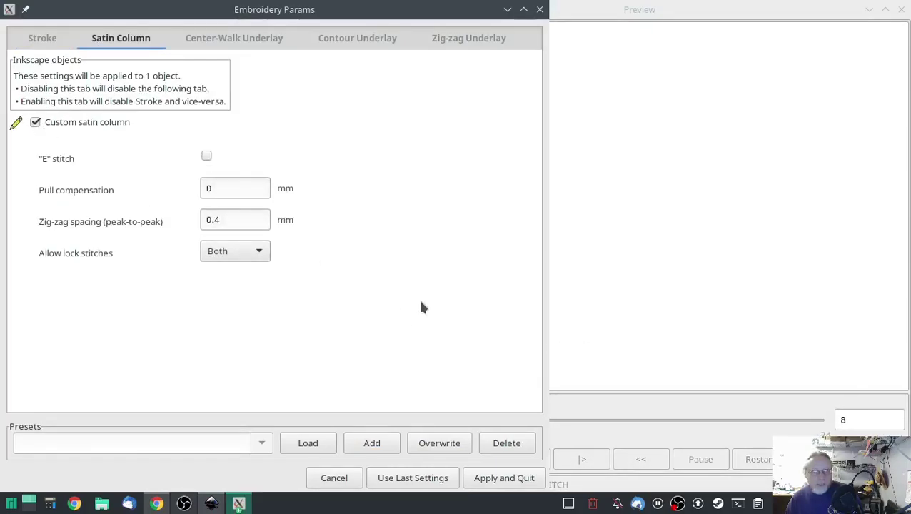
click(490, 482)
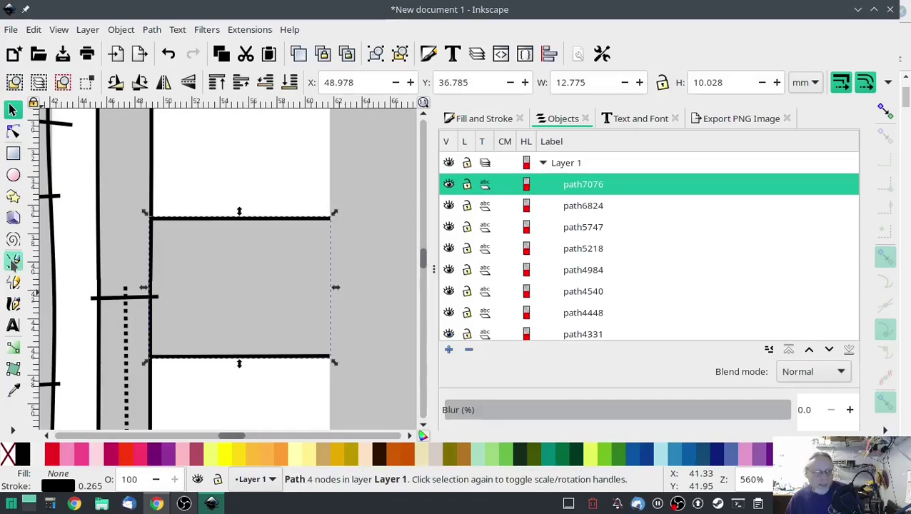
- Draw a connecting path from the crossbar's right end up the middle of the thick right stem into its head
click(13, 261)
drag(236, 278, 86, 283)
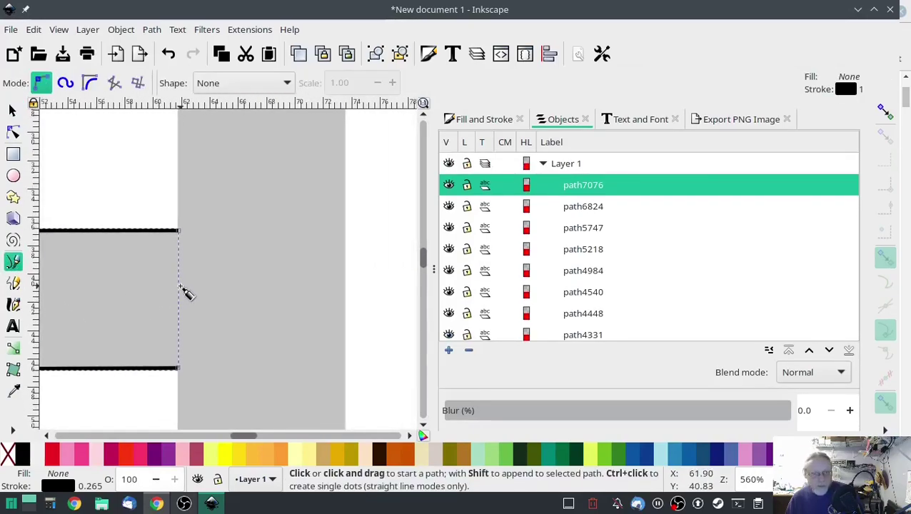
click(180, 286)
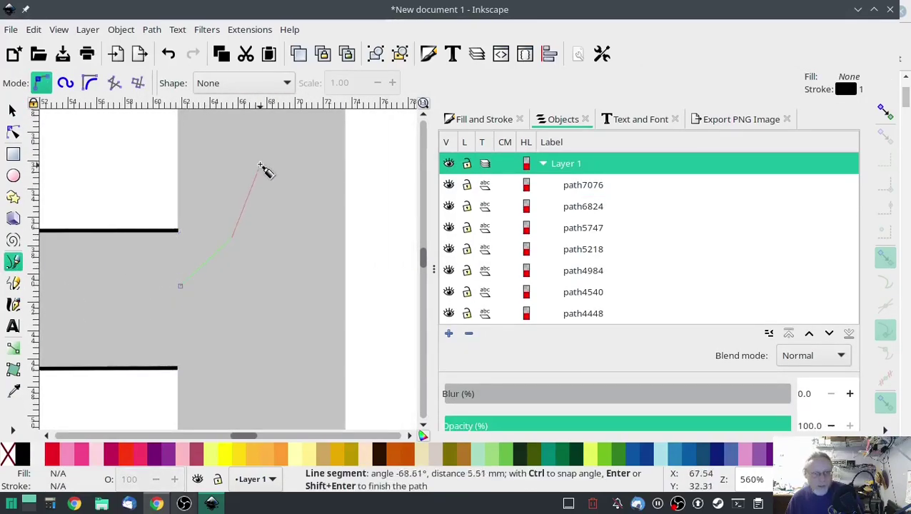
drag(261, 167, 254, 340)
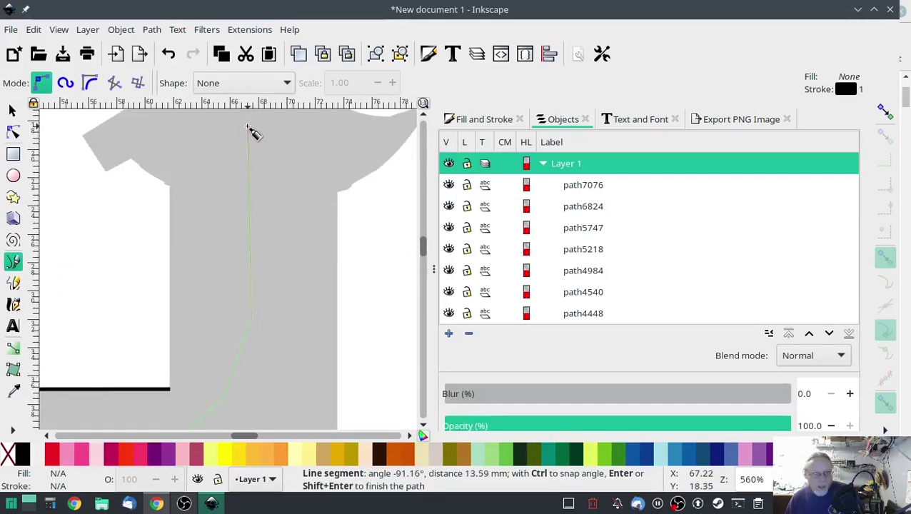
drag(247, 129, 270, 224)
click(269, 222)
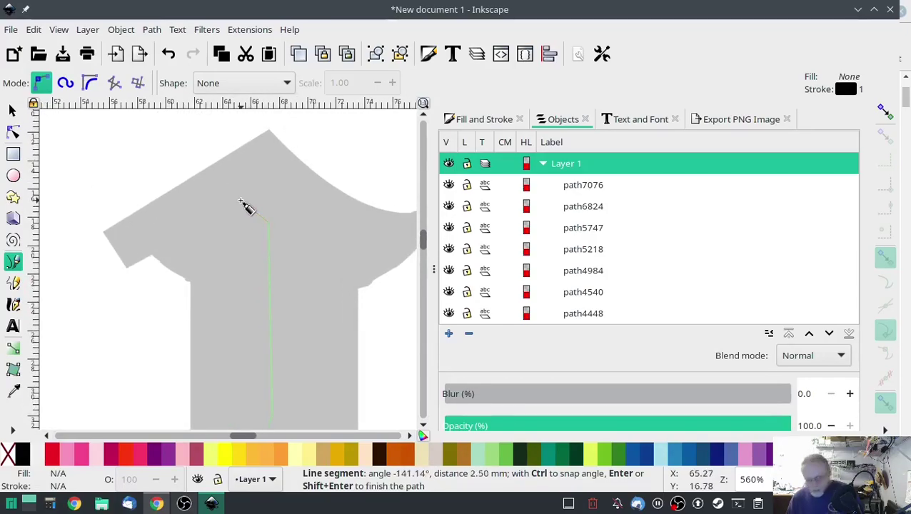
double_click(243, 205)
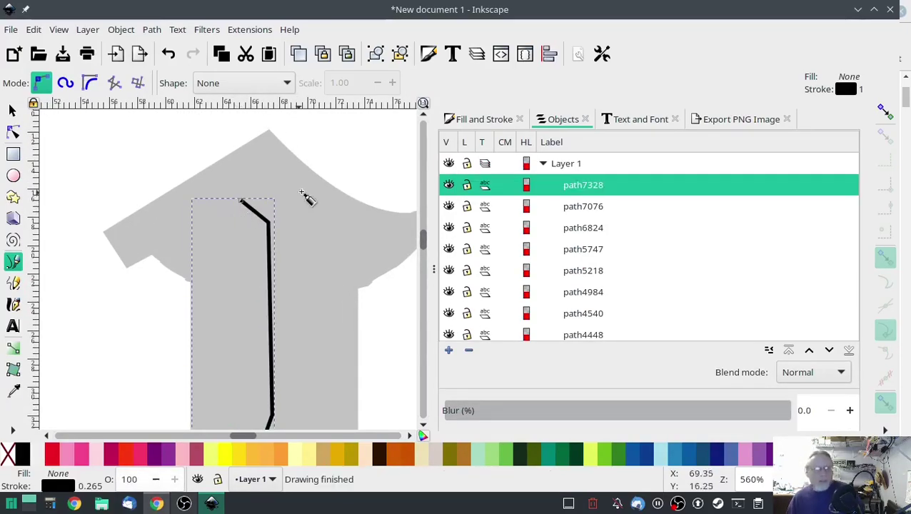
- Give the new connecting path in the thick right stem a dotted stroke pattern
click(500, 119)
click(578, 192)
click(578, 191)
click(561, 207)
scroll(393, 322, down, 2)
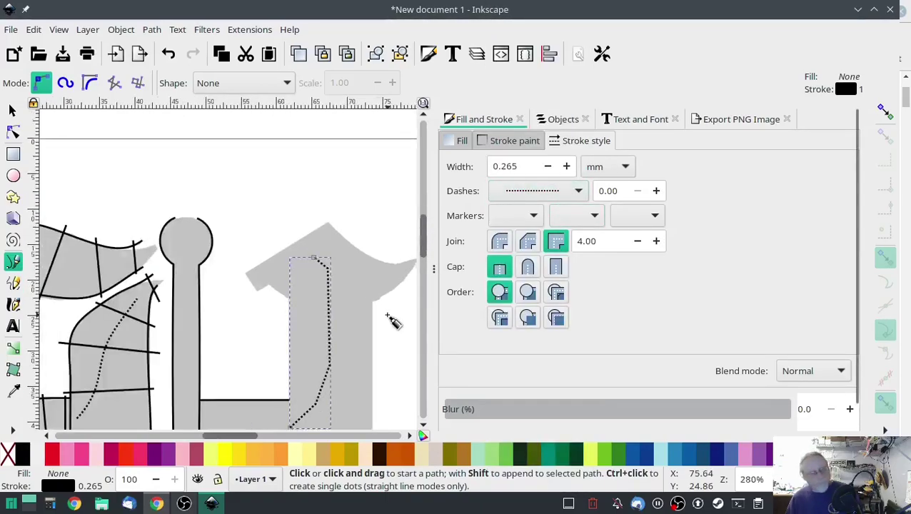
scroll(393, 322, down, 2)
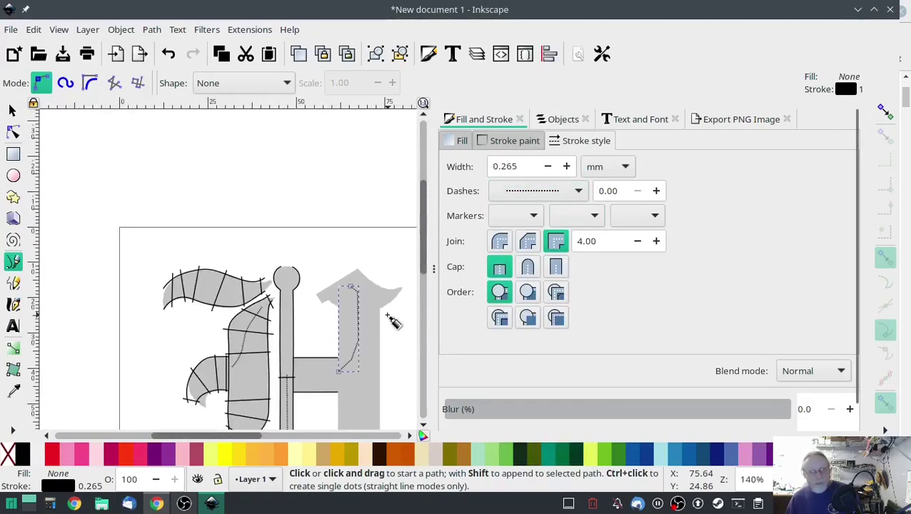
click(13, 109)
drag(393, 353, 333, 259)
key(ctrl+z)
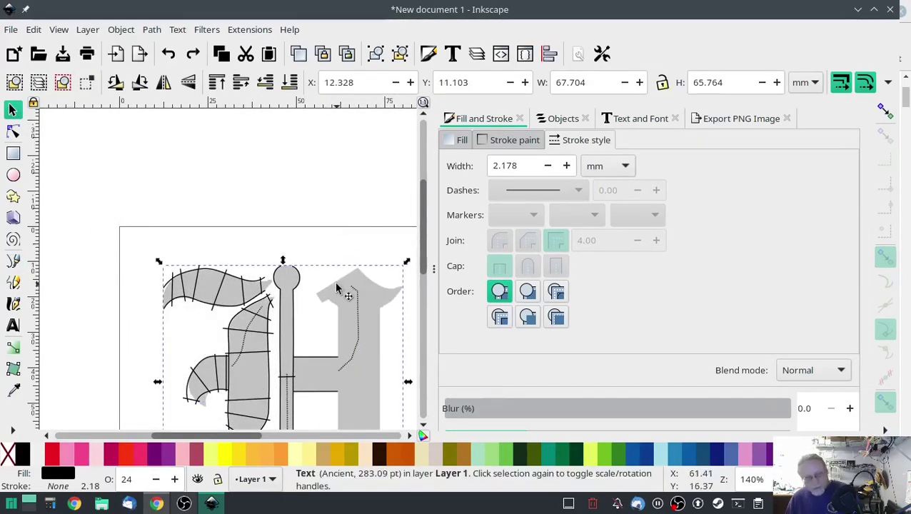
- Start the thick stem's left rail with straight segments from the head's left tip down the left edge towards the foot's left tip
scroll(334, 281, up, 1)
scroll(323, 242, down, 3)
scroll(324, 242, right, 2)
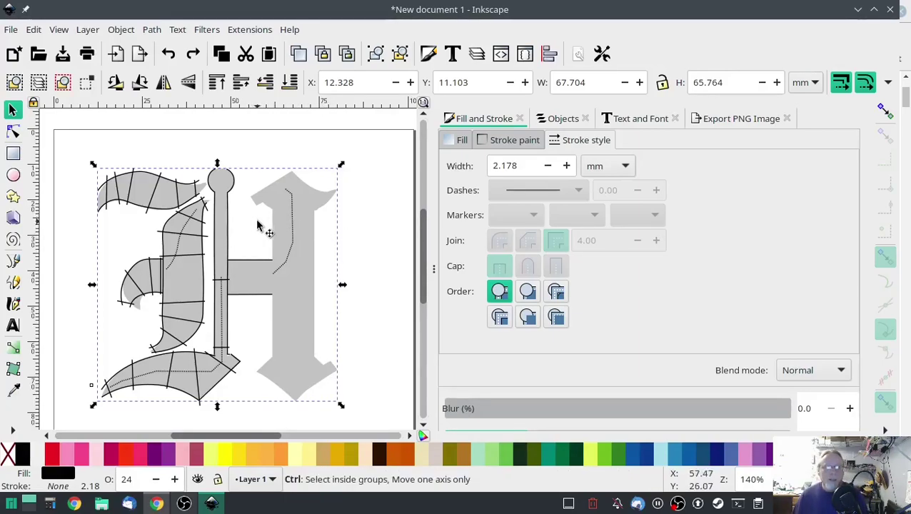
scroll(259, 227, up, 3)
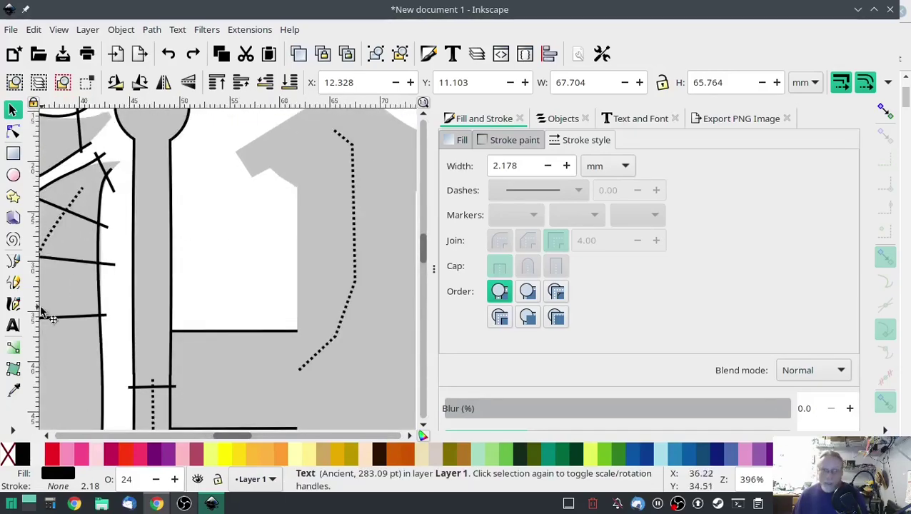
click(13, 260)
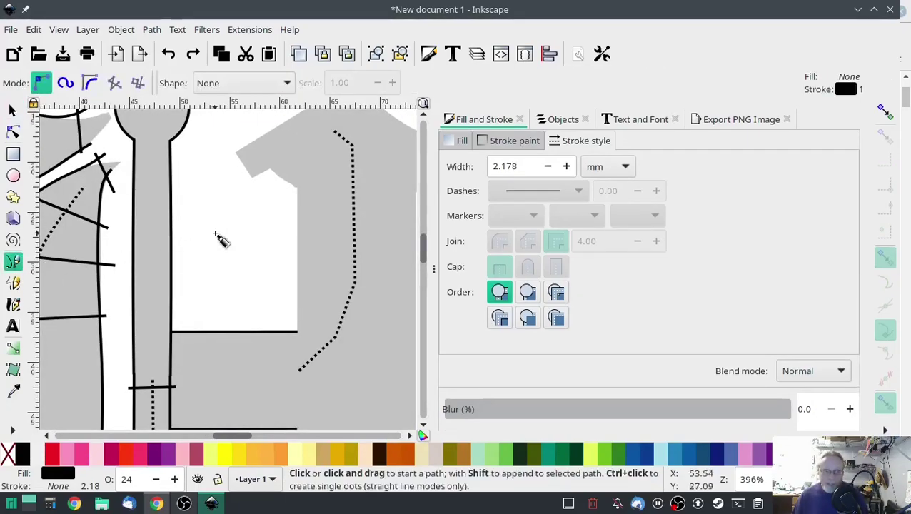
click(234, 152)
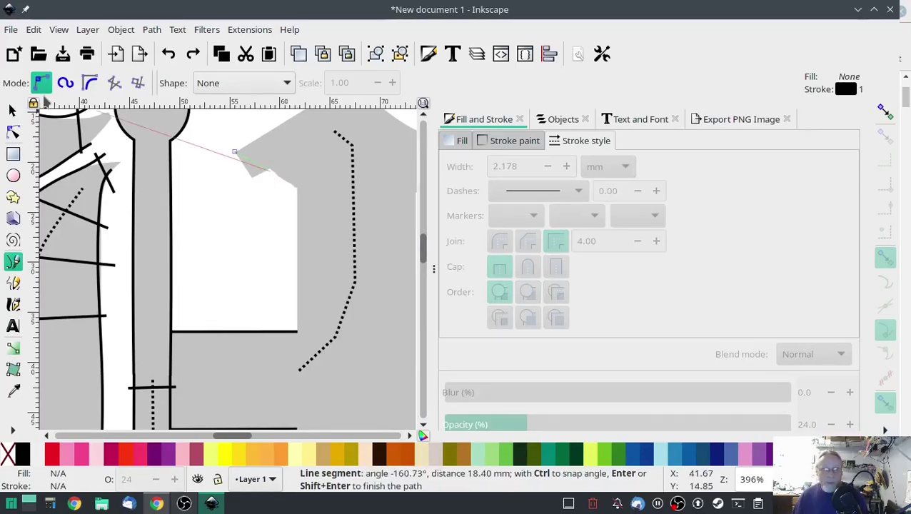
click(271, 172)
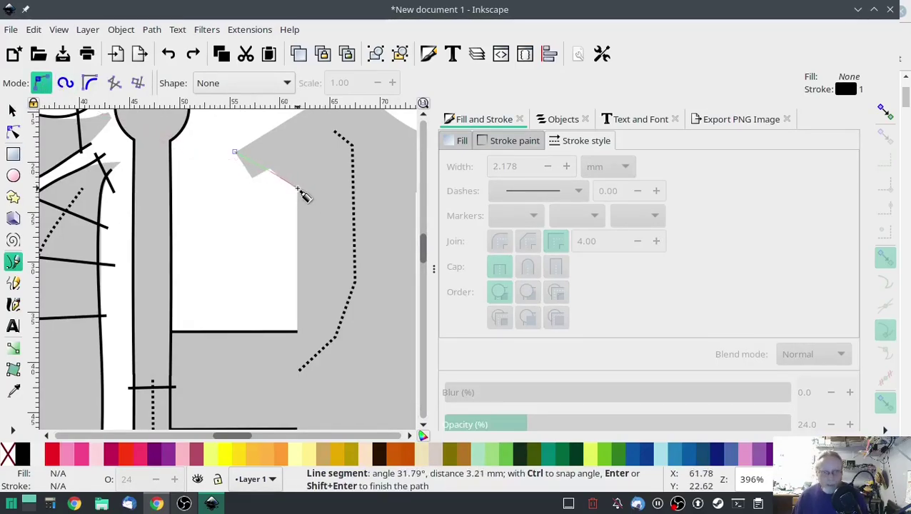
click(298, 188)
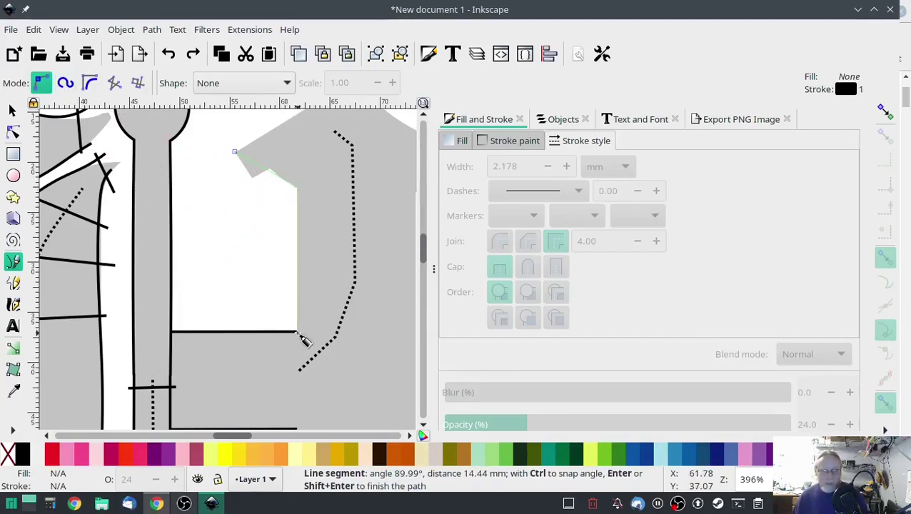
drag(295, 396, 340, 112)
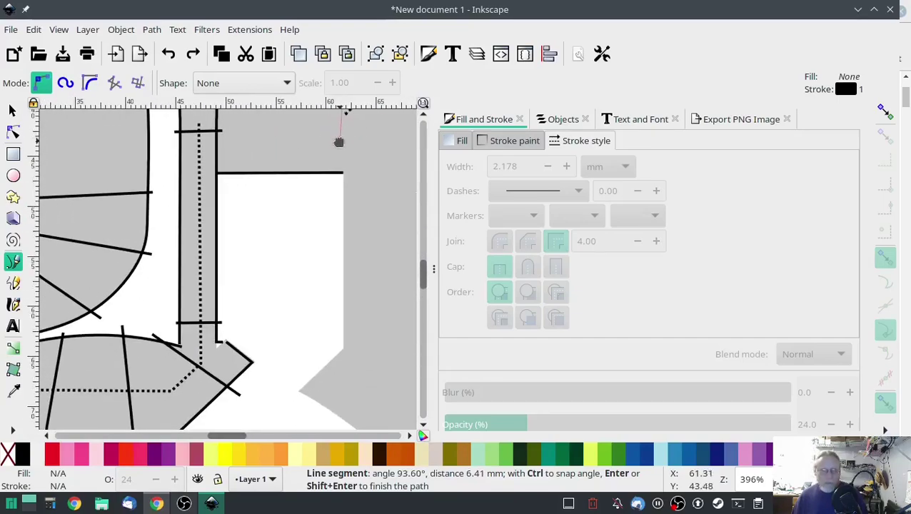
click(344, 299)
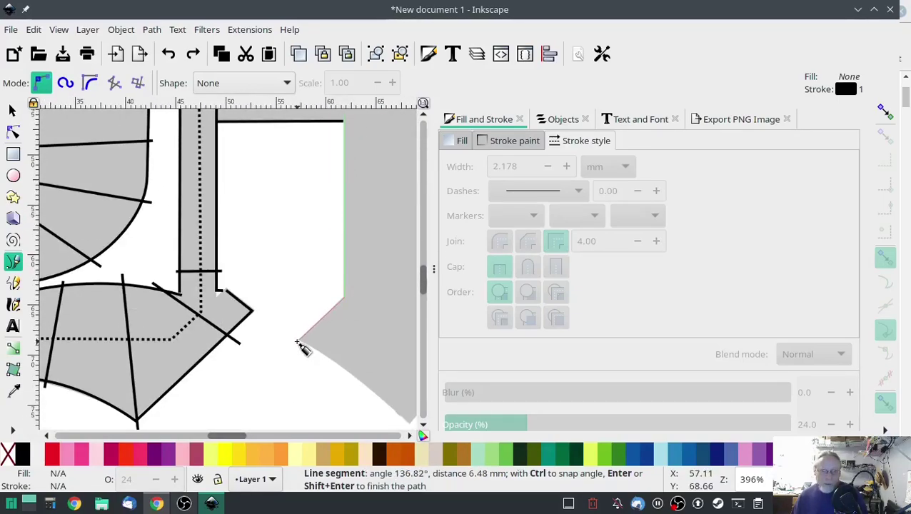
- Continue the left rail as a Spiro curve along the foot's lower-left edge and finish it at the bottom point
scroll(297, 343, down, 4)
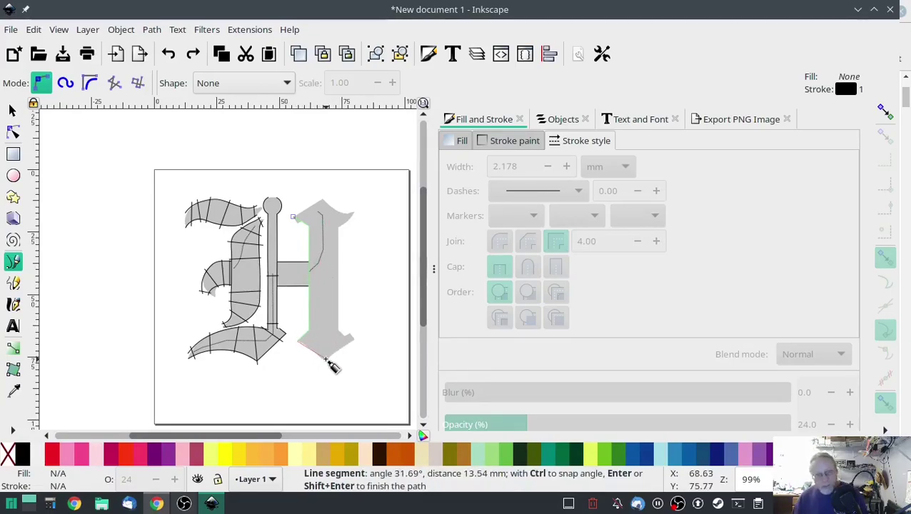
scroll(329, 369, up, 6)
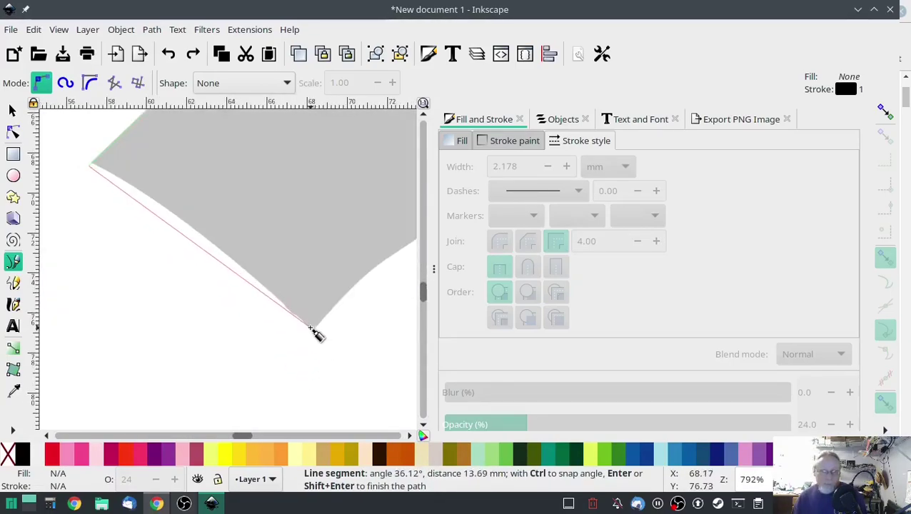
click(65, 83)
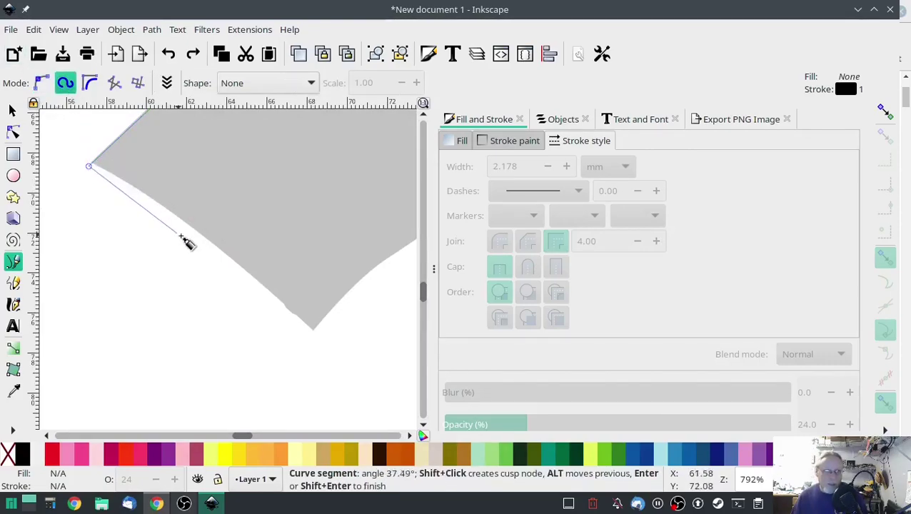
click(147, 197)
click(225, 256)
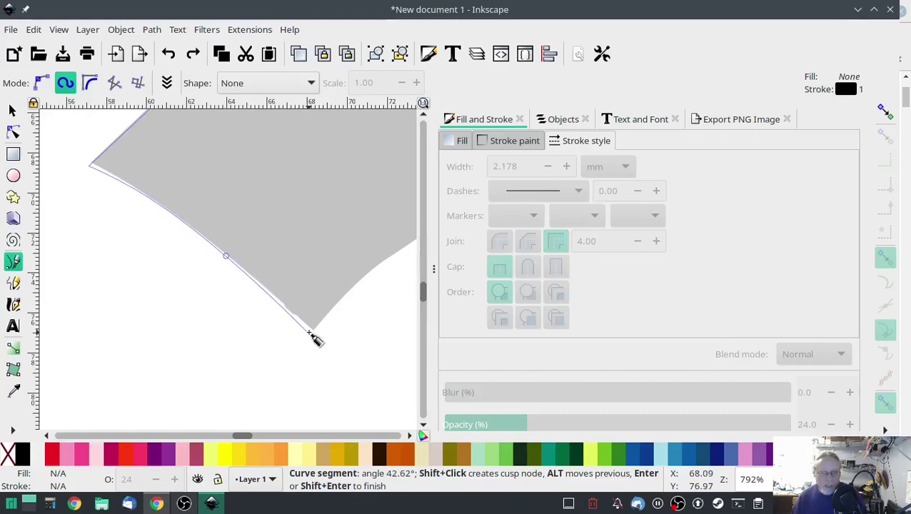
double_click(309, 333)
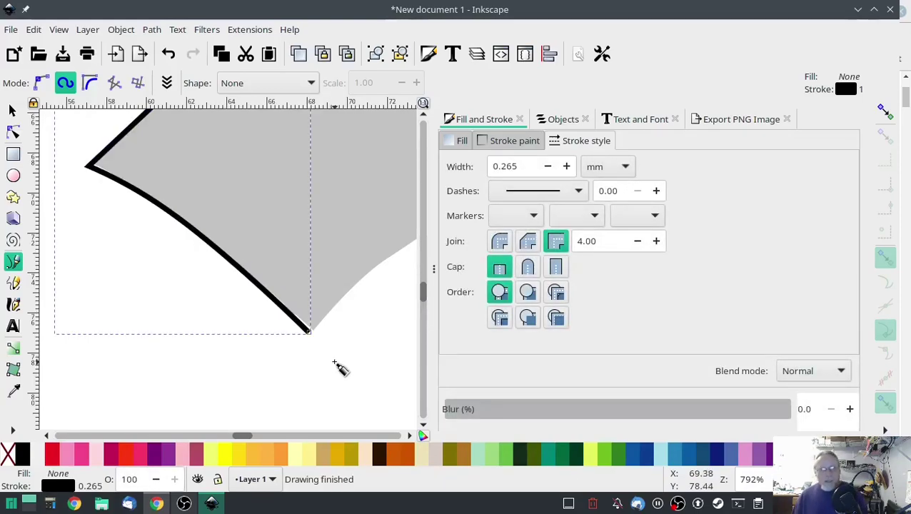
- Start the thick stem's right rail at the head's apex and trace a Spiro curve along the concave edge to the right tip
ctrl+scroll(340, 367, down, 7)
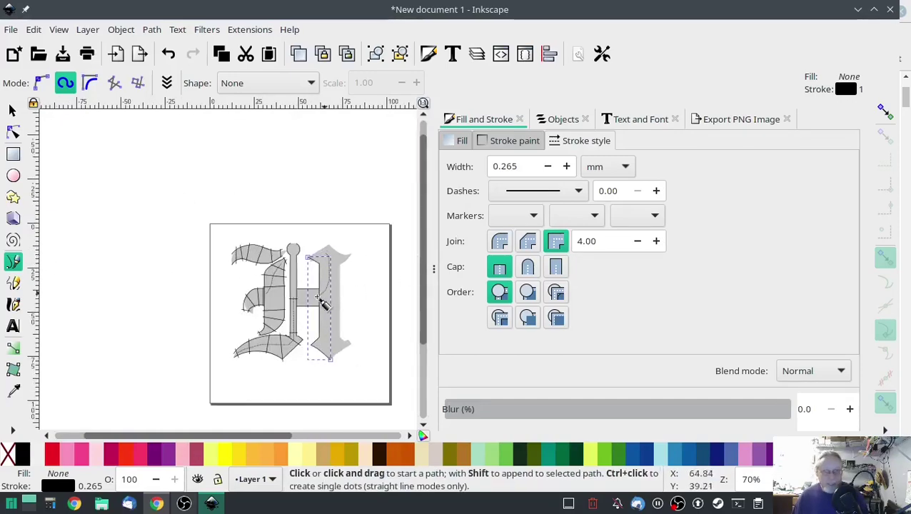
ctrl+scroll(331, 299, up, 5)
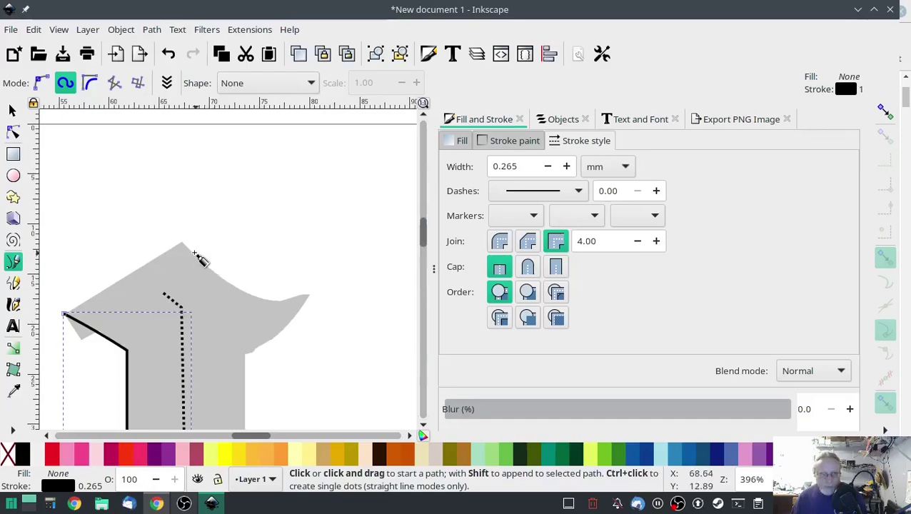
click(180, 243)
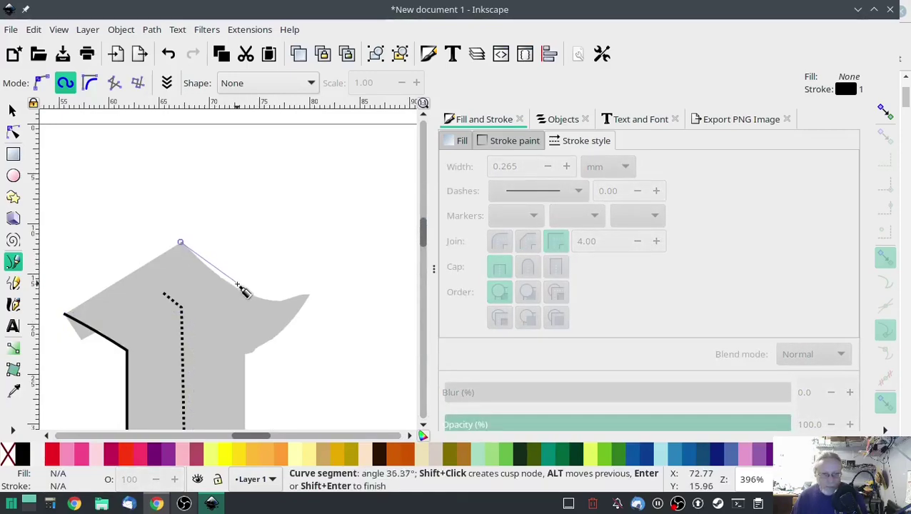
click(227, 283)
click(264, 300)
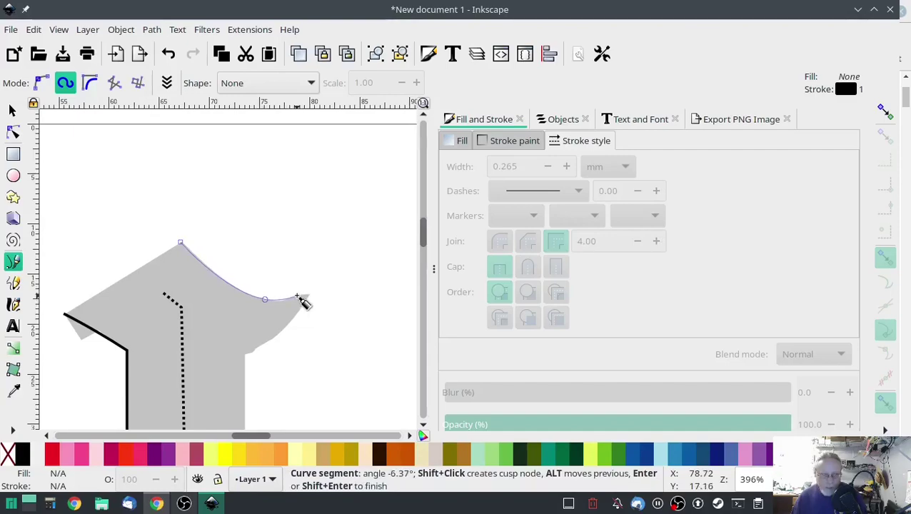
click(303, 295)
- Continue the right rail with straight segments along the underside of the head's right flare to the stem's right edge
click(42, 83)
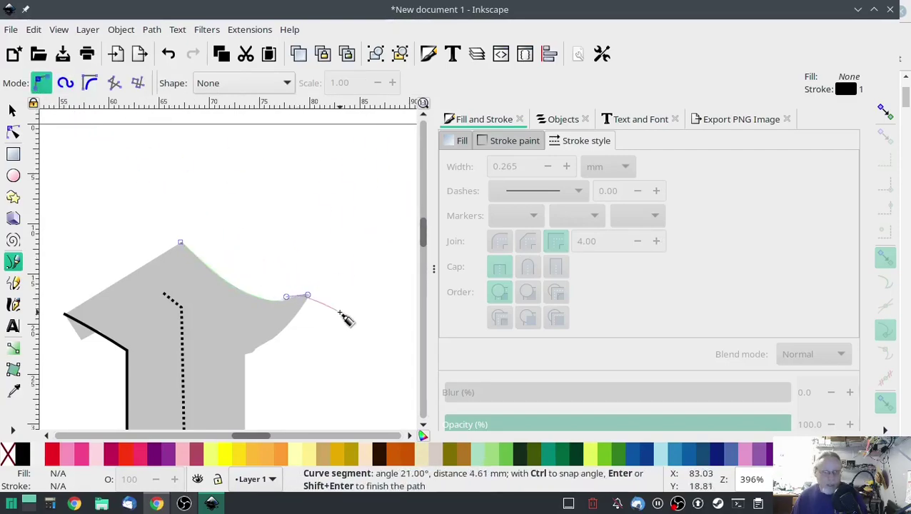
click(300, 307)
click(286, 330)
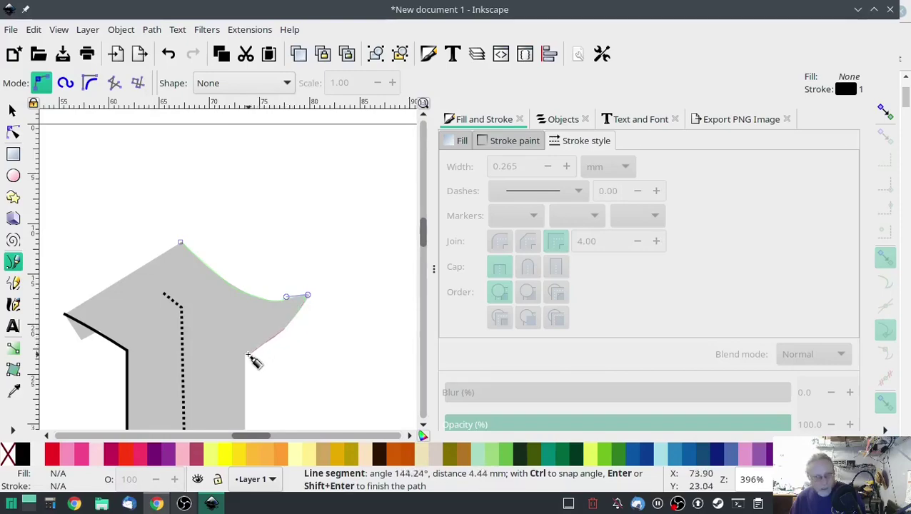
click(244, 355)
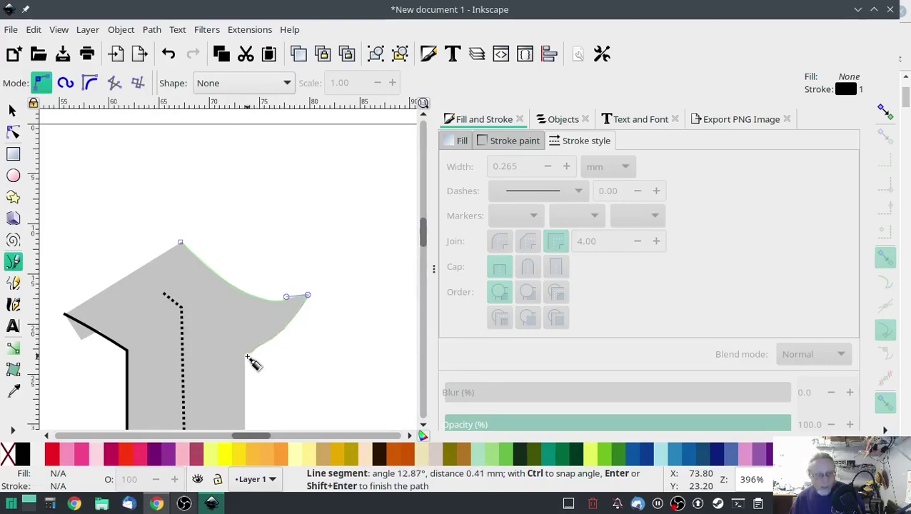
- Extend the right rail straight down the stem's right edge, angle it across the foot's right serif, and finish the path
scroll(254, 363, down, 6)
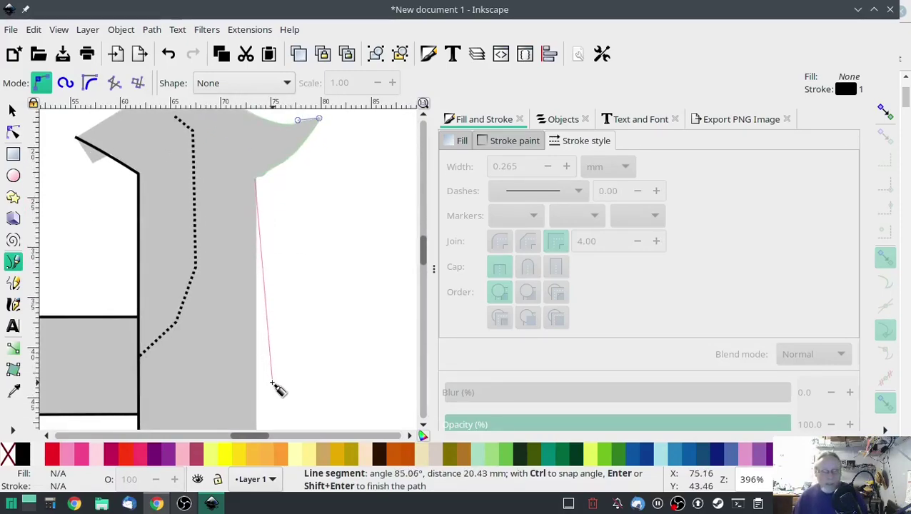
scroll(301, 205, down, 5)
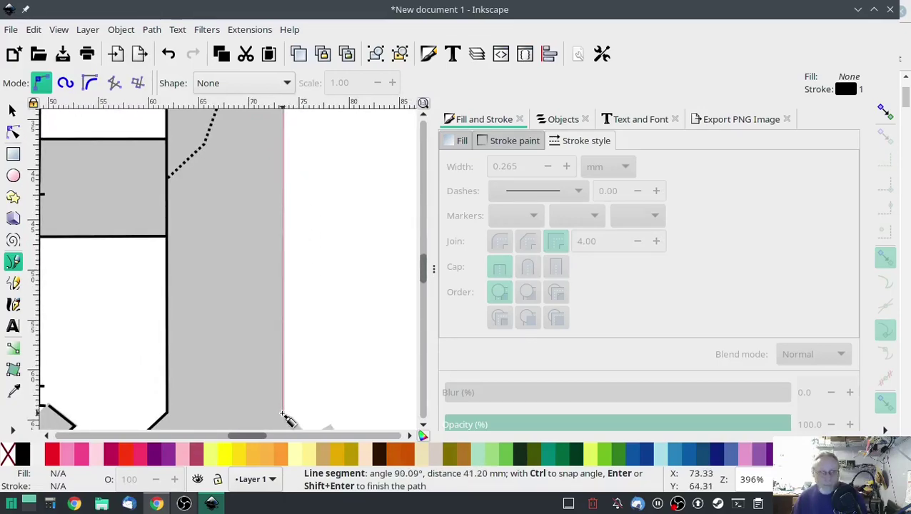
scroll(291, 364, down, 5)
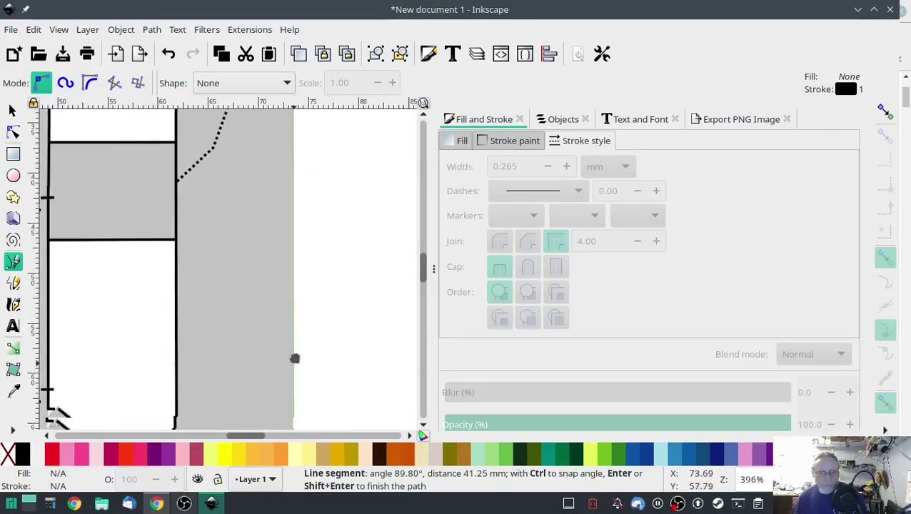
click(276, 250)
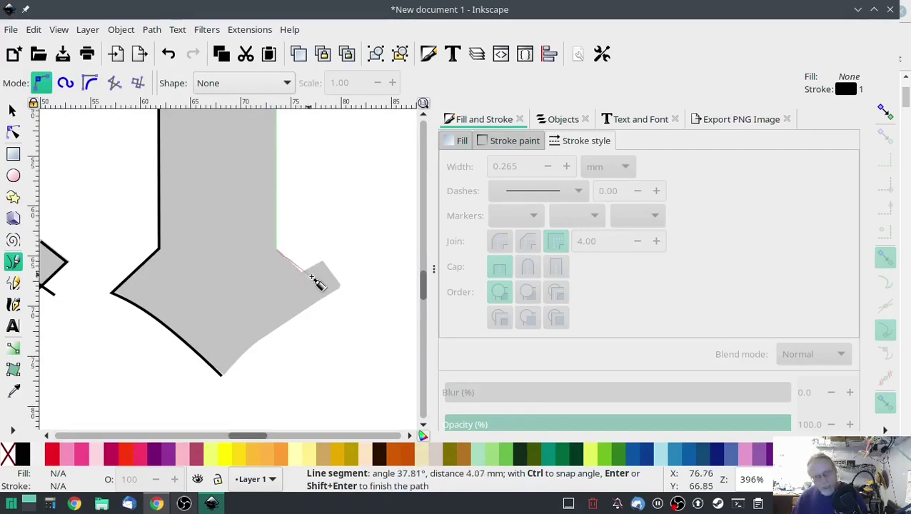
click(323, 297)
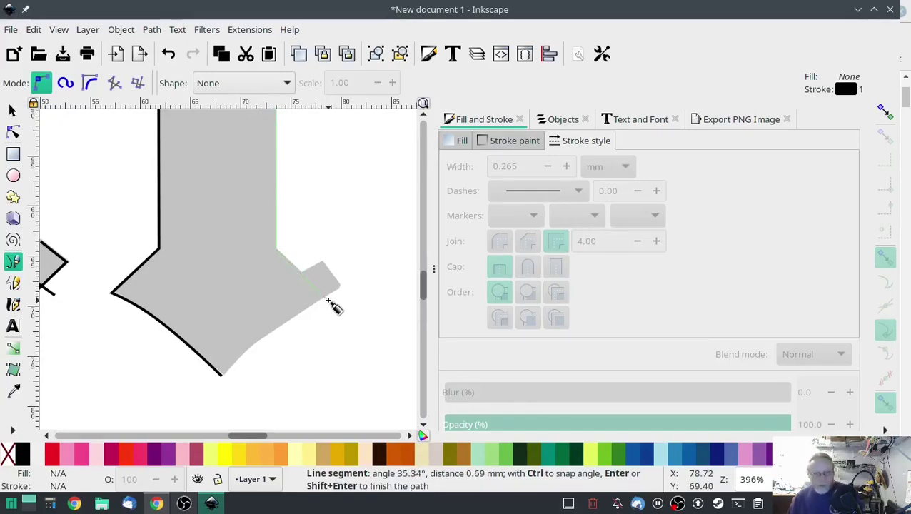
key(Return)
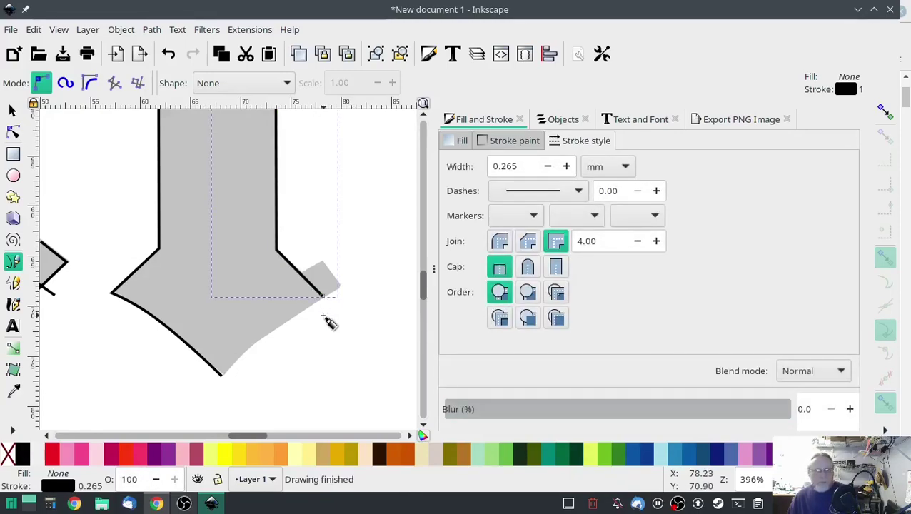
key(5)
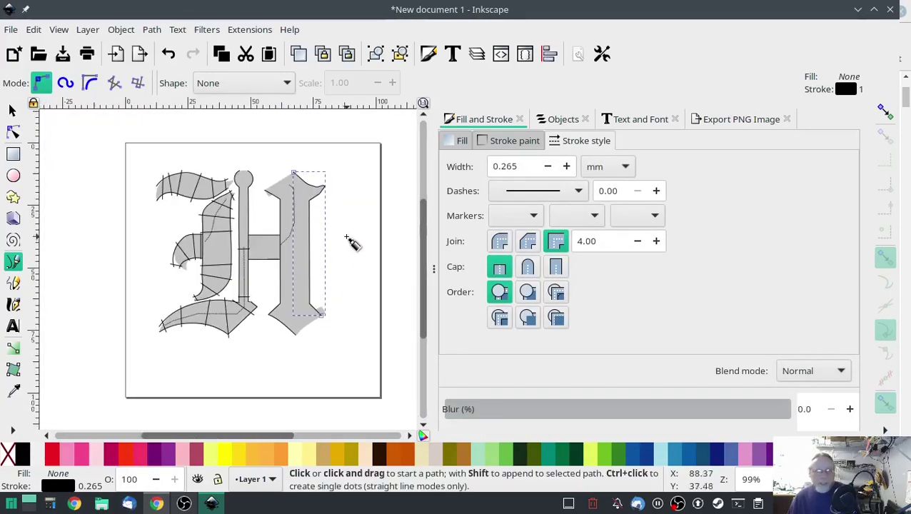
- Draw three straight rungs across the thick stem: one diagonal through the head and two across the upper shaft above the crossbar
click(270, 202)
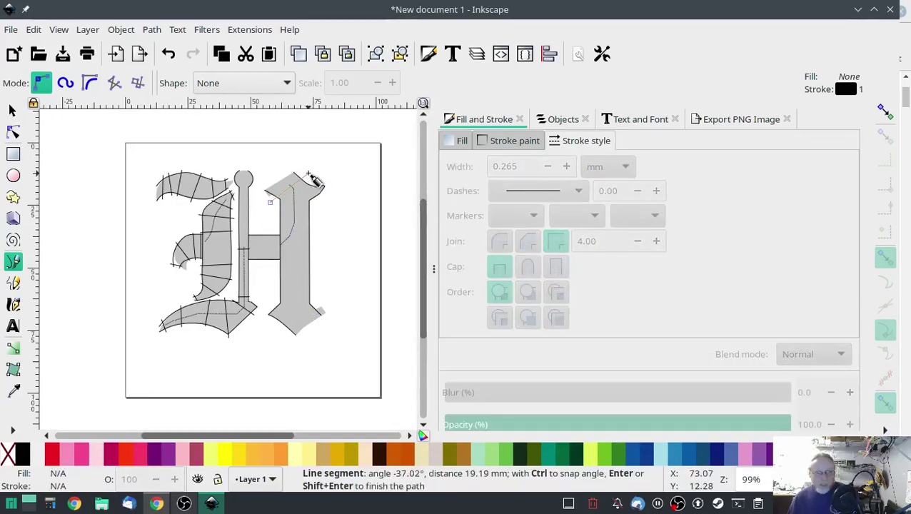
double_click(308, 174)
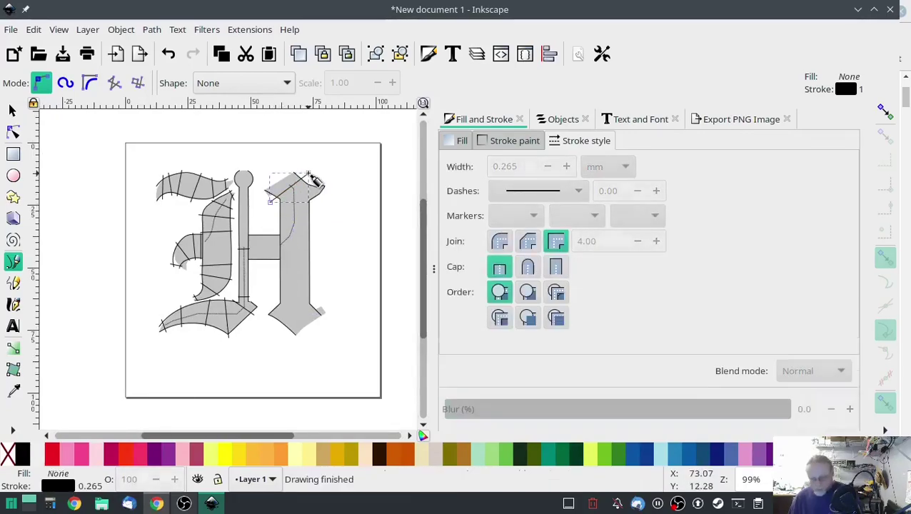
click(275, 209)
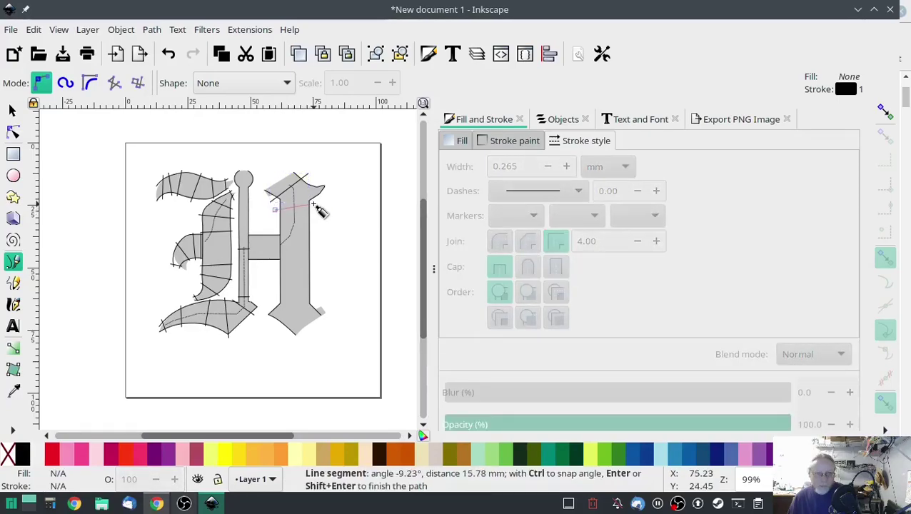
double_click(314, 204)
click(276, 229)
double_click(314, 229)
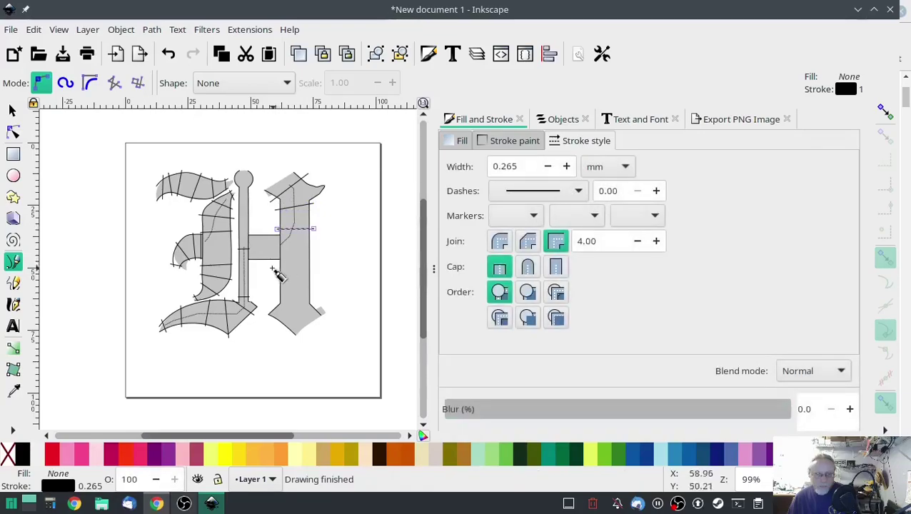
- Add three more rungs down the thick stem: one just below the crossbar, a slanted one lower down, and a diagonal through the foot
click(277, 265)
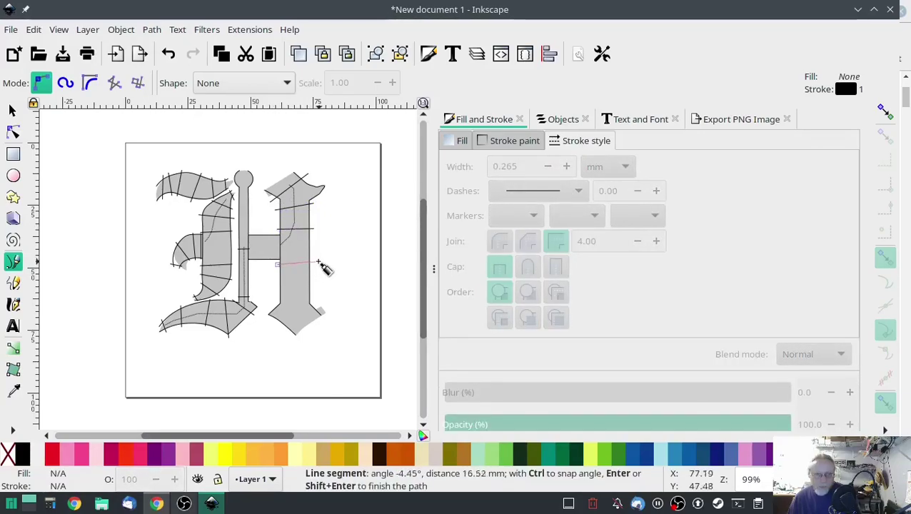
click(274, 291)
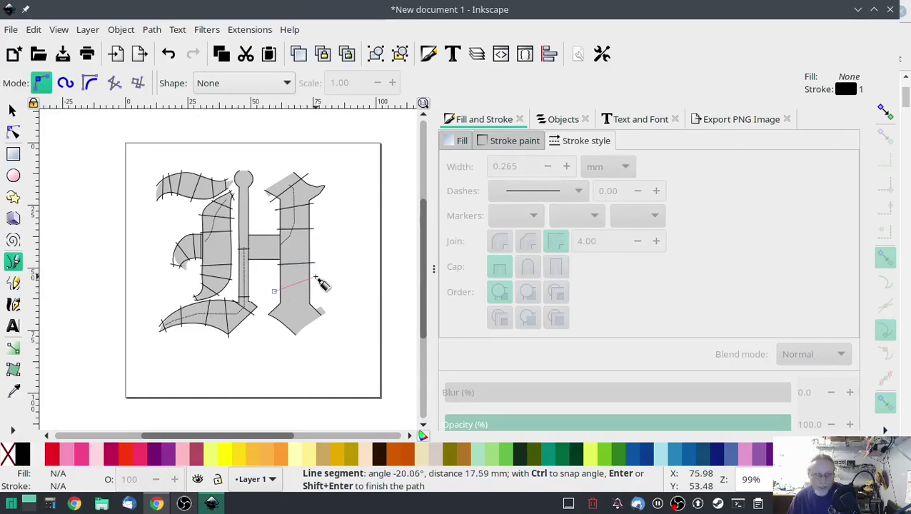
double_click(316, 276)
click(275, 330)
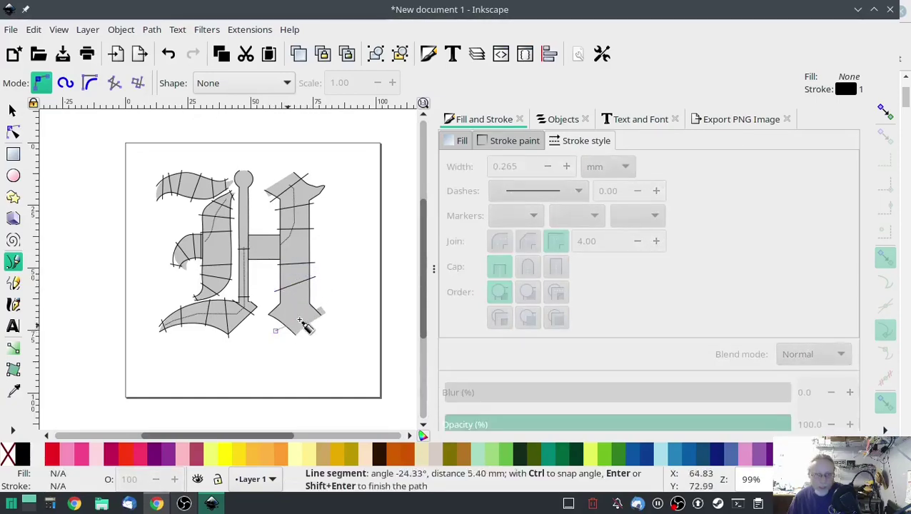
double_click(319, 304)
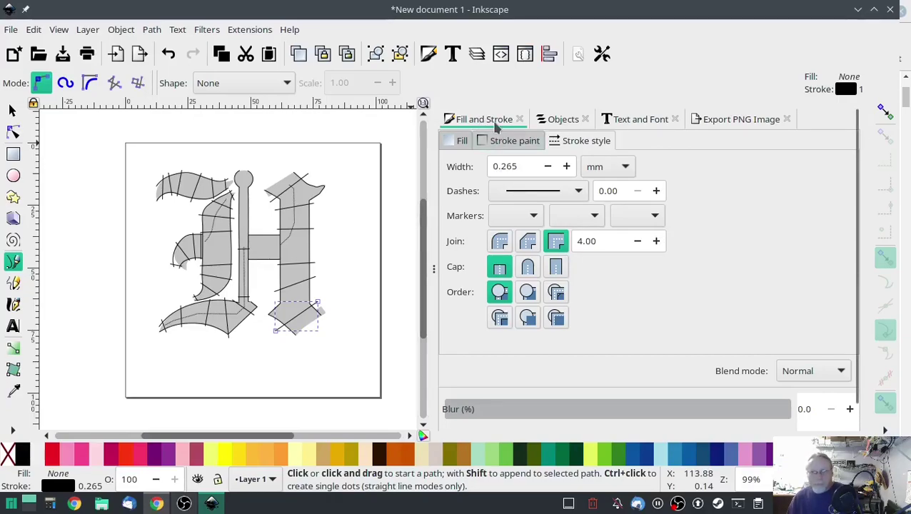
- Select the thick stem's two rails and six rungs, path7443 through path7459, and combine them into one path
click(565, 120)
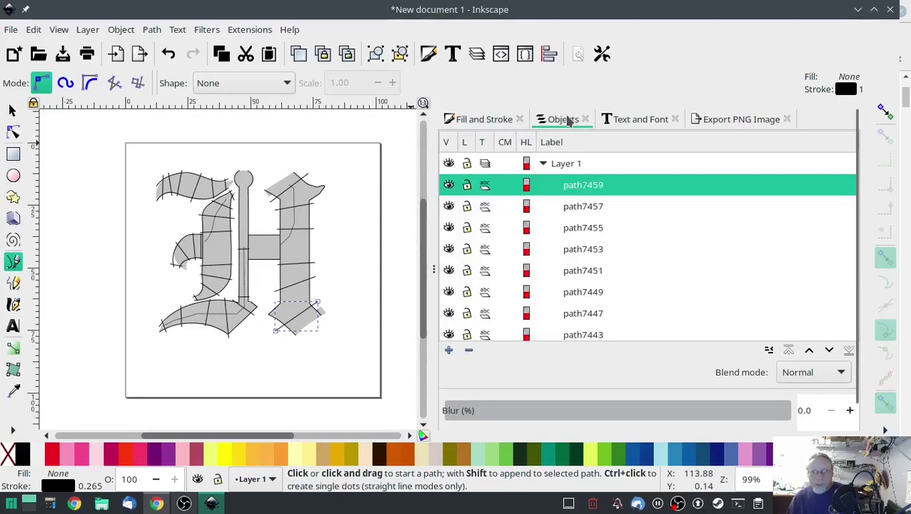
click(583, 314)
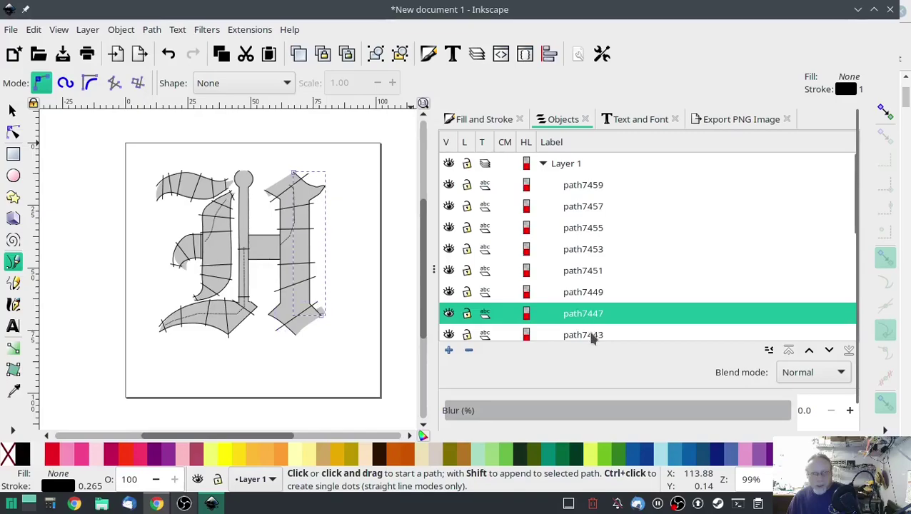
click(591, 336)
scroll(591, 335, down, 6)
scroll(595, 305, up, 1)
scroll(589, 251, up, 5)
click(584, 302)
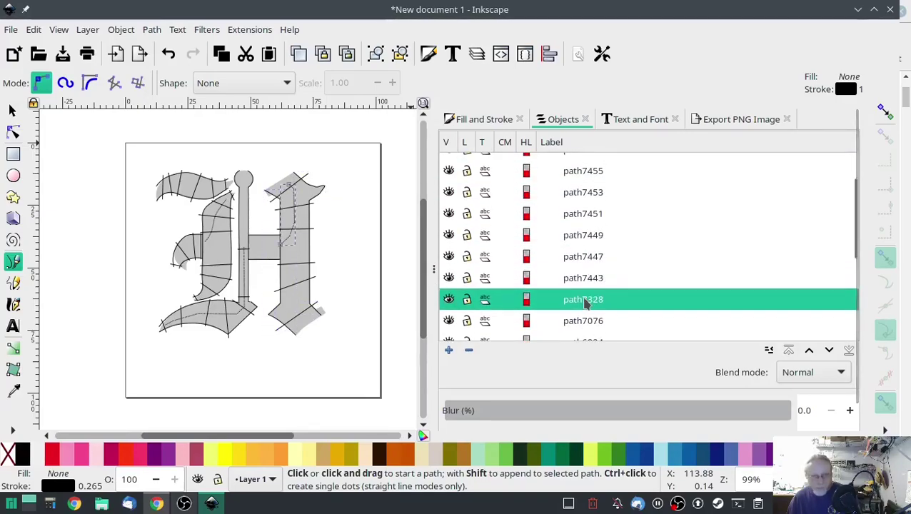
click(585, 321)
click(582, 301)
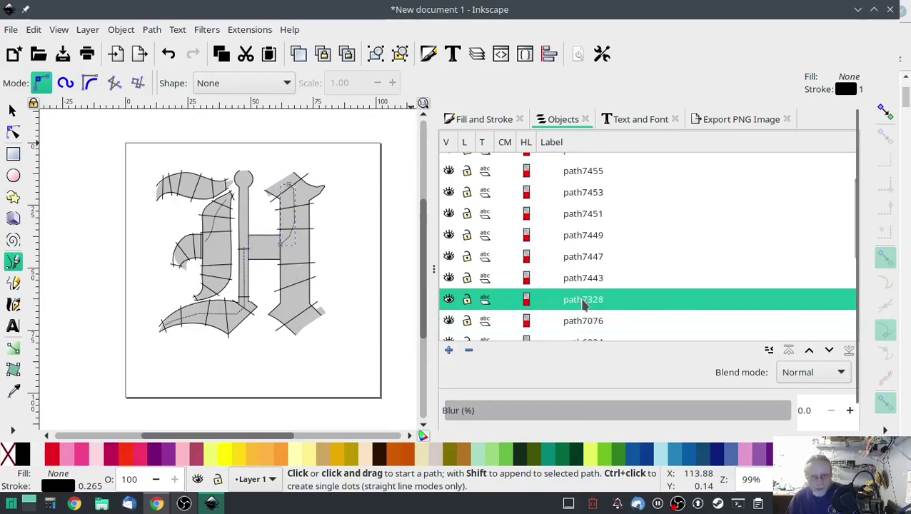
click(580, 280)
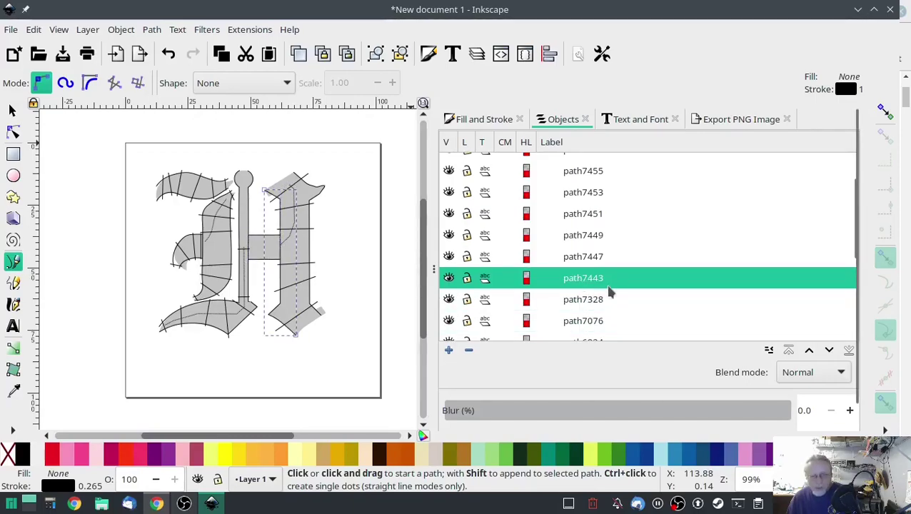
scroll(608, 289, up, 3)
shift+click(579, 187)
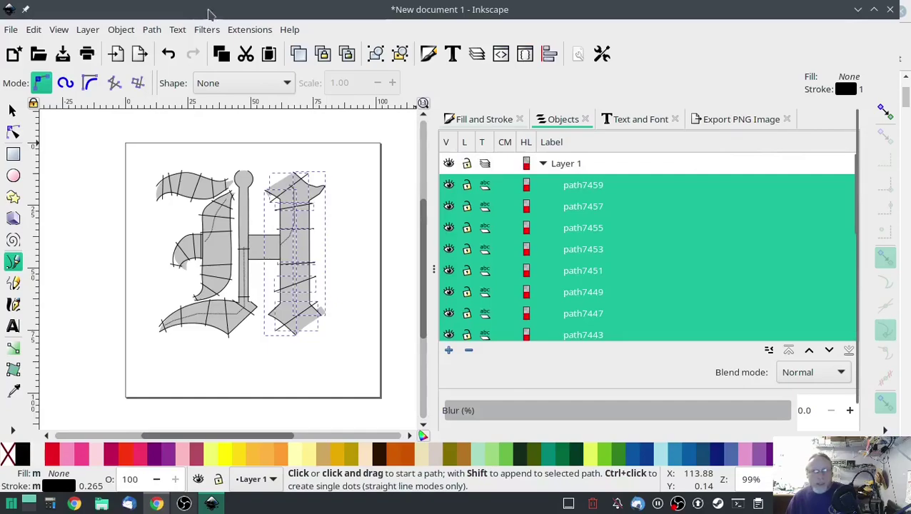
click(151, 29)
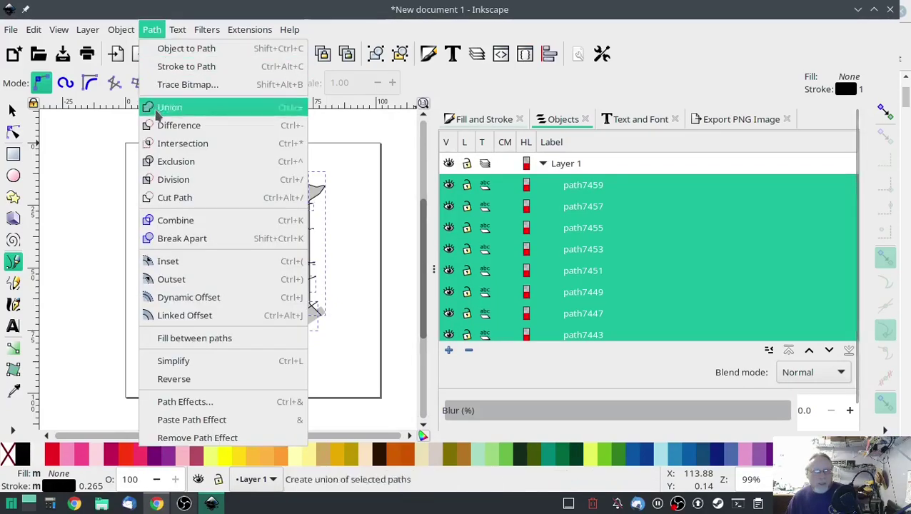
click(171, 220)
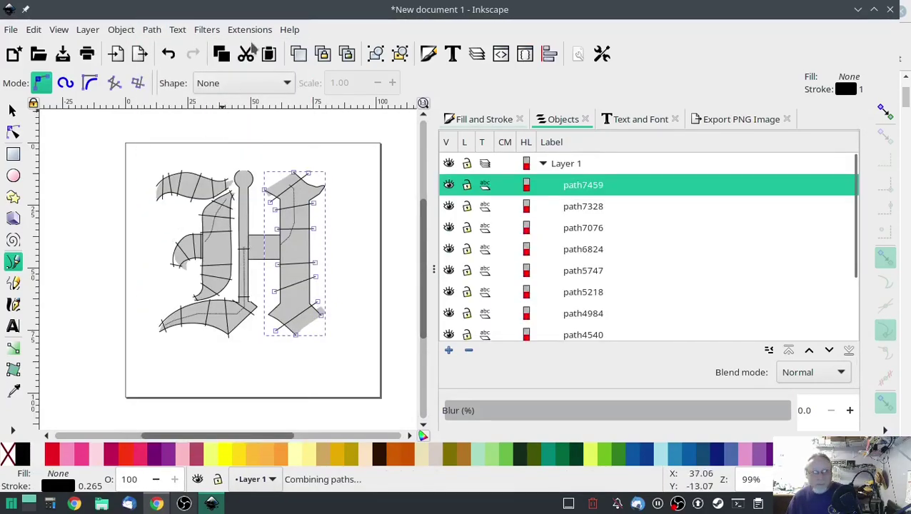
- Enable Custom satin column for the combined thick stem in the Ink/Stitch embroidery params and apply it
click(258, 30)
mouse_move(264, 214)
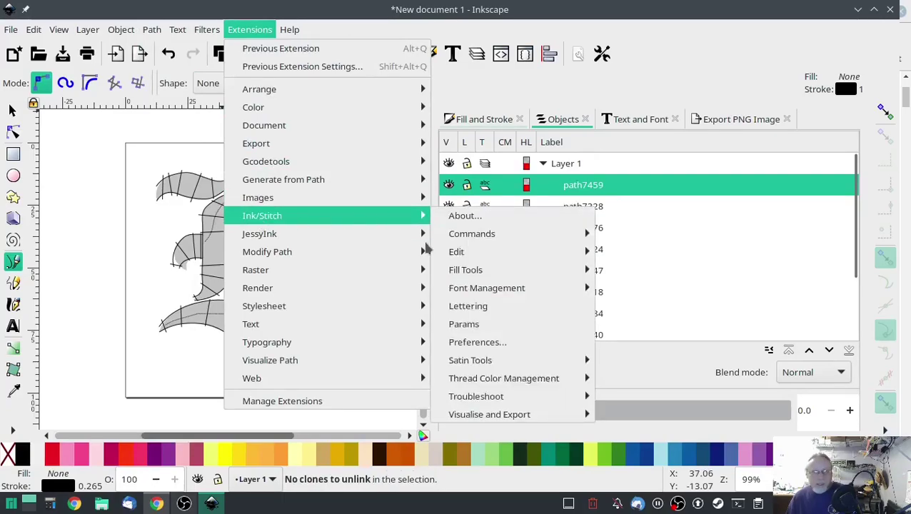
click(484, 333)
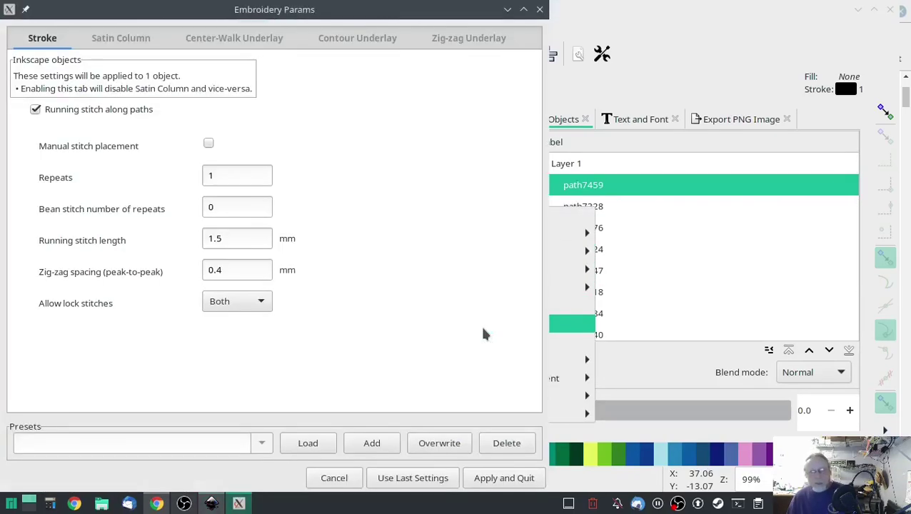
click(120, 37)
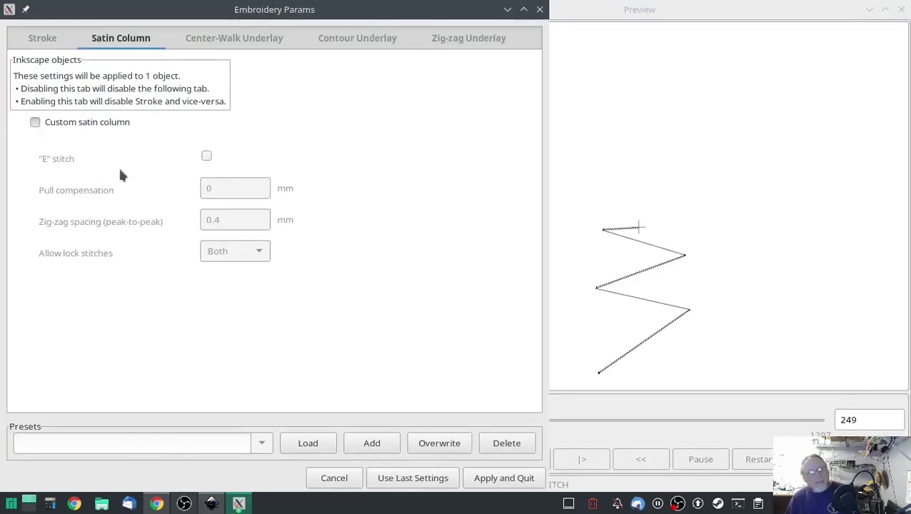
click(35, 122)
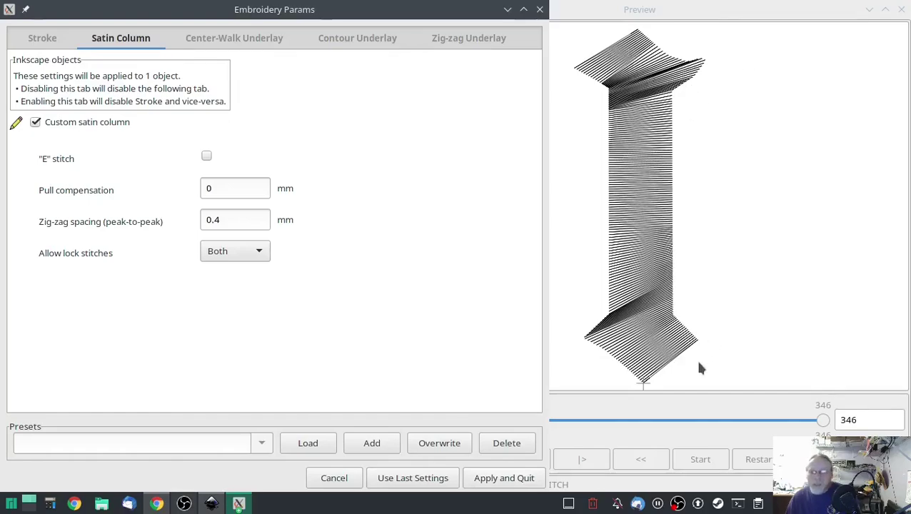
click(507, 481)
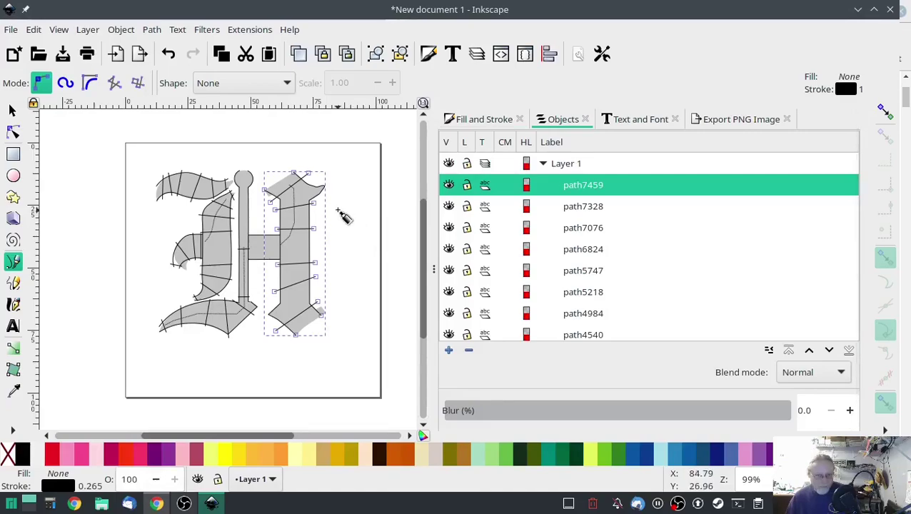
- Reshape the right rail at the head's right flare, moving the tip node to about X 79.27, Y 18.57 mm and the concave-edge node to X 75.101, Y 17.322 mm
scroll(338, 212, up, 4)
scroll(352, 286, left, 2)
scroll(363, 314, up, 2)
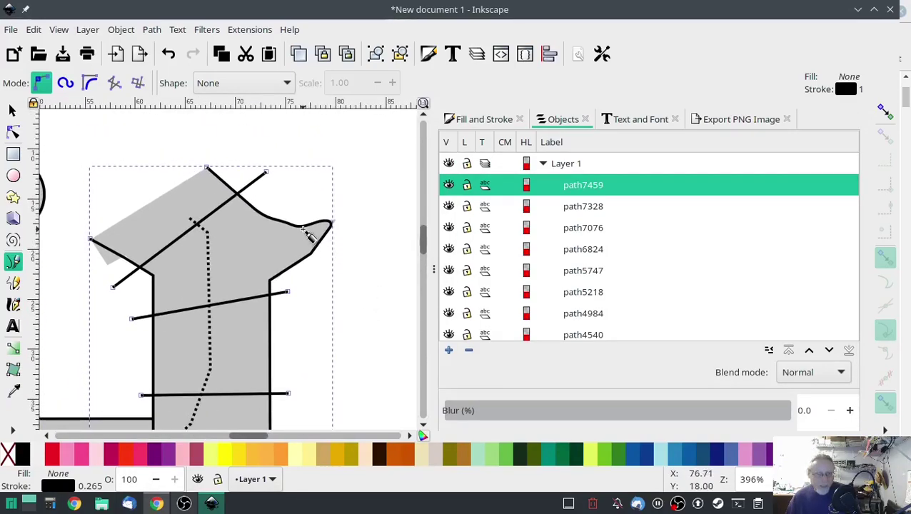
click(13, 132)
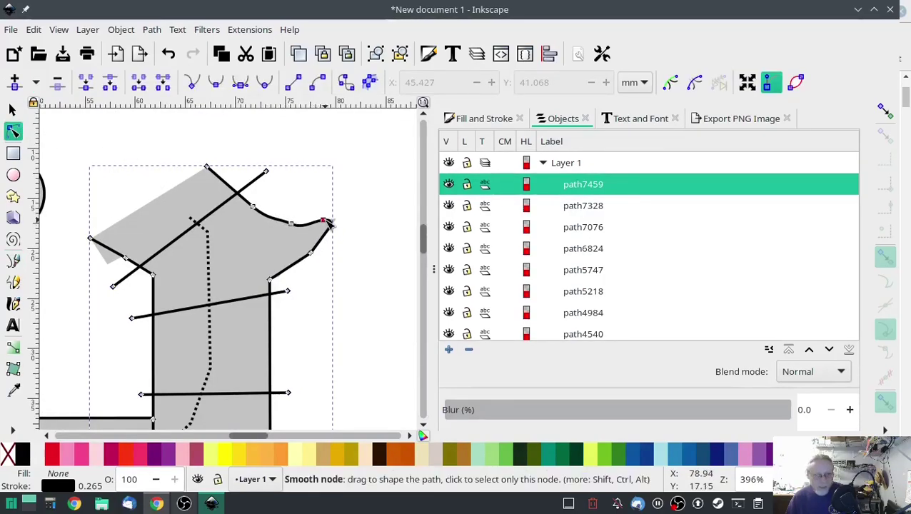
click(292, 226)
drag(299, 228, 337, 236)
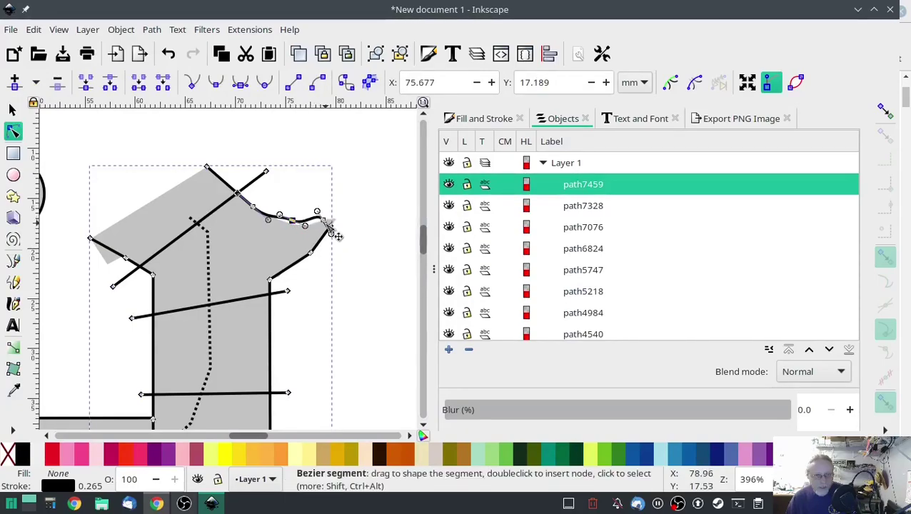
key(ctrl+z)
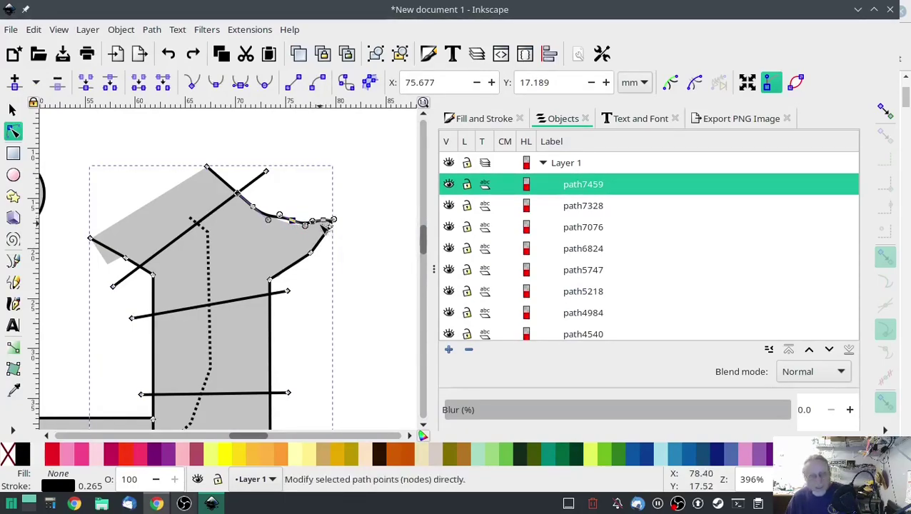
scroll(332, 221, up, 3)
drag(337, 209, 359, 251)
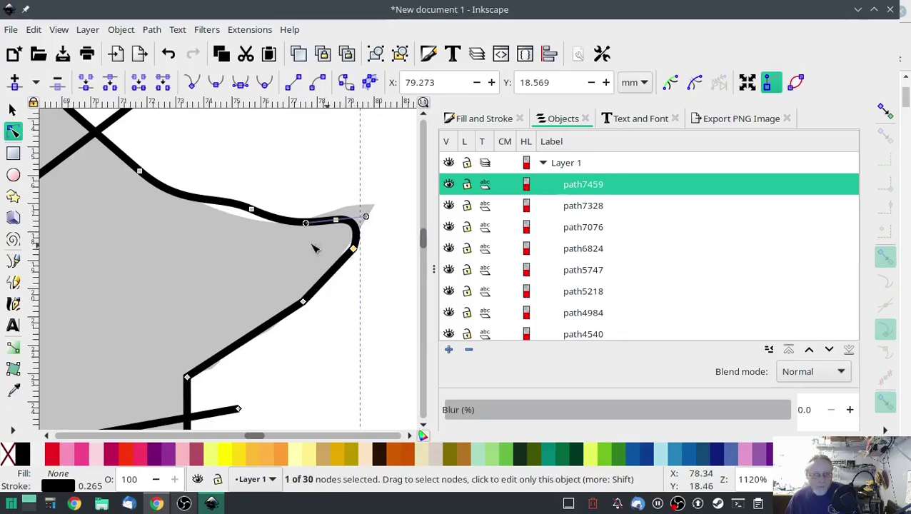
drag(252, 209, 241, 213)
- Lower the left end of the thick stem's second rung to about X 60.255, Y 28.721 mm so the rung slants more
key(minus)
key(minus)
key(minus)
key(minus)
key(minus)
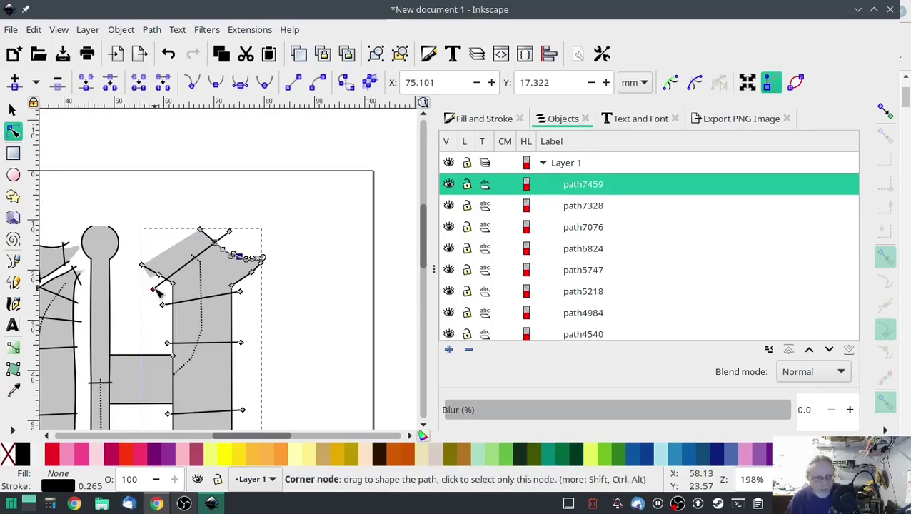
scroll(340, 319, down, 3)
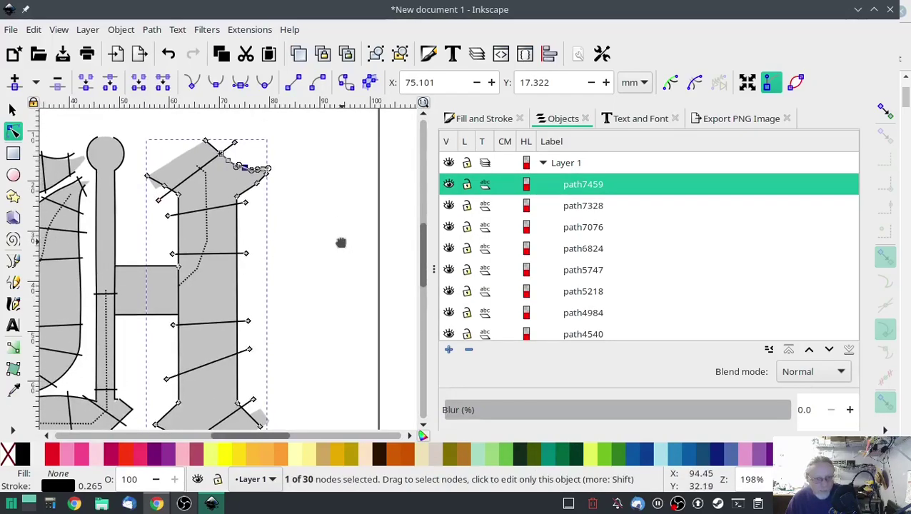
drag(167, 217, 171, 226)
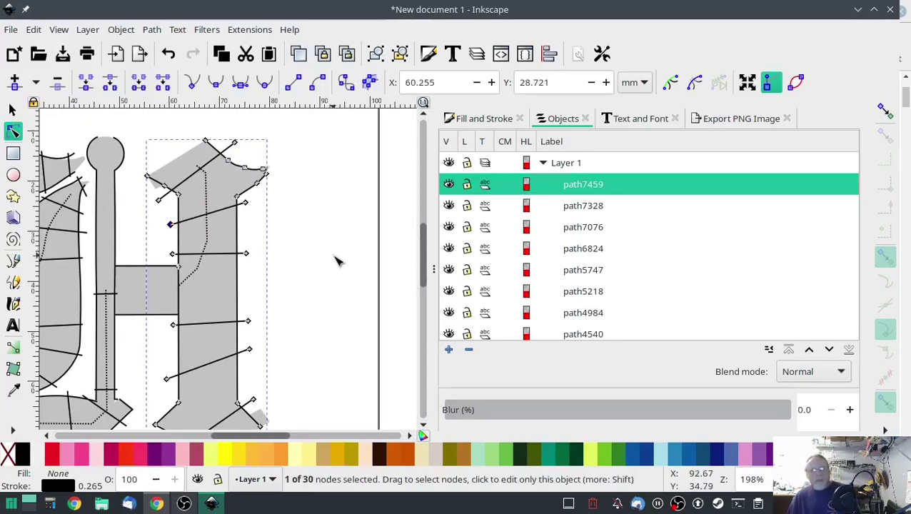
- Delete the grey reference letter text2496 from Layer 1, leaving only the traced paths
click(596, 162)
scroll(620, 260, down, 5)
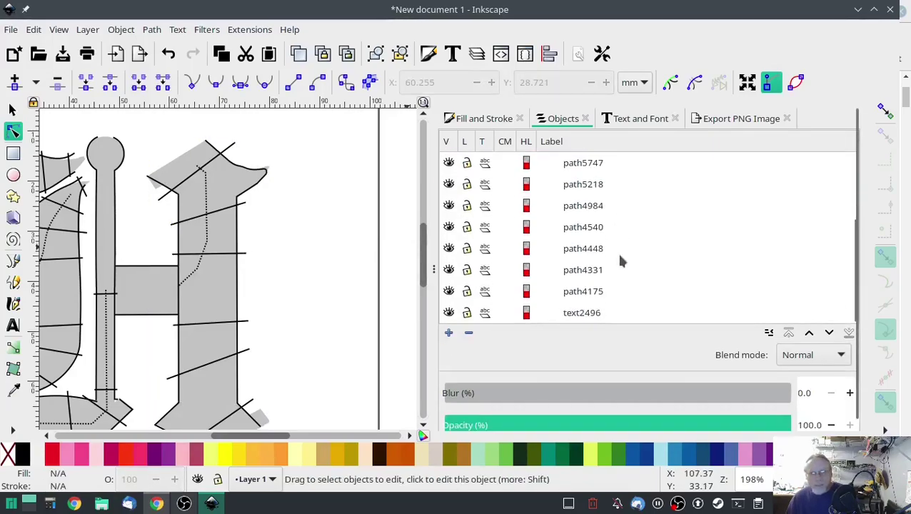
click(590, 314)
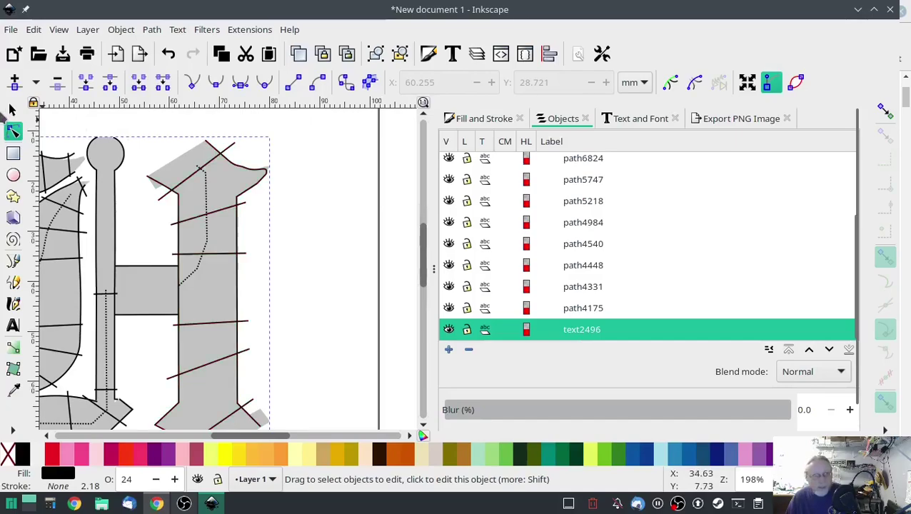
click(11, 108)
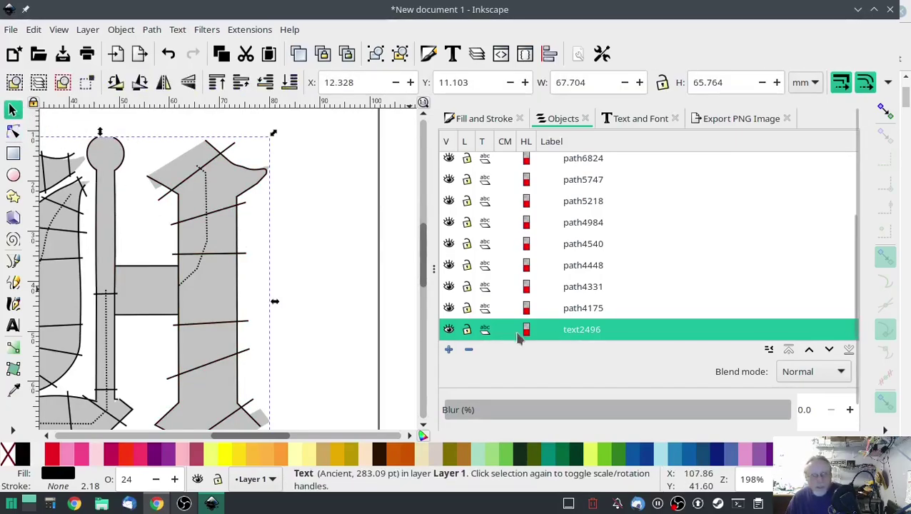
right_click(577, 330)
click(593, 482)
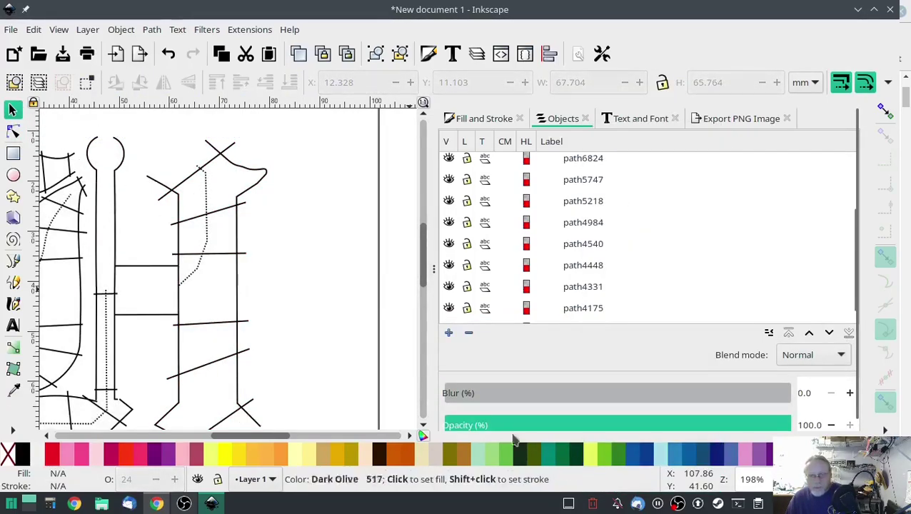
scroll(333, 321, down, 6)
scroll(368, 346, up, 4)
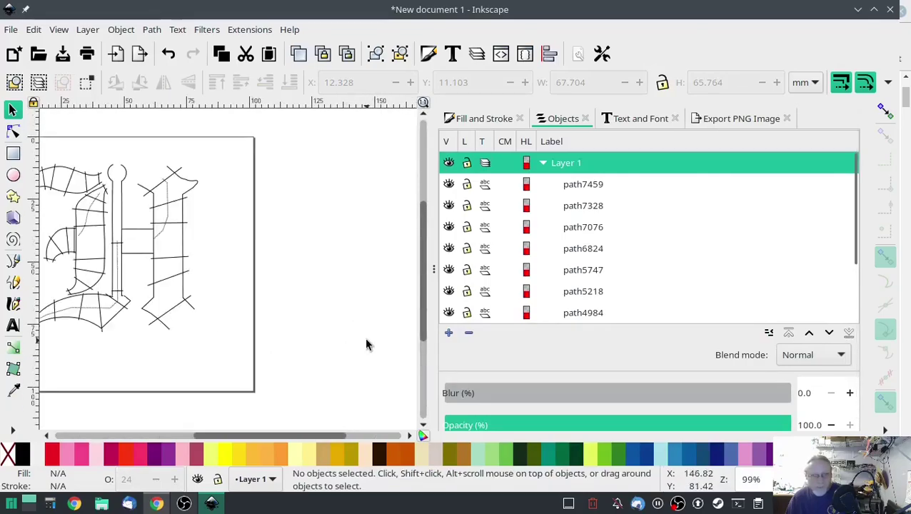
scroll(307, 350, left, 2)
scroll(307, 350, up, 1)
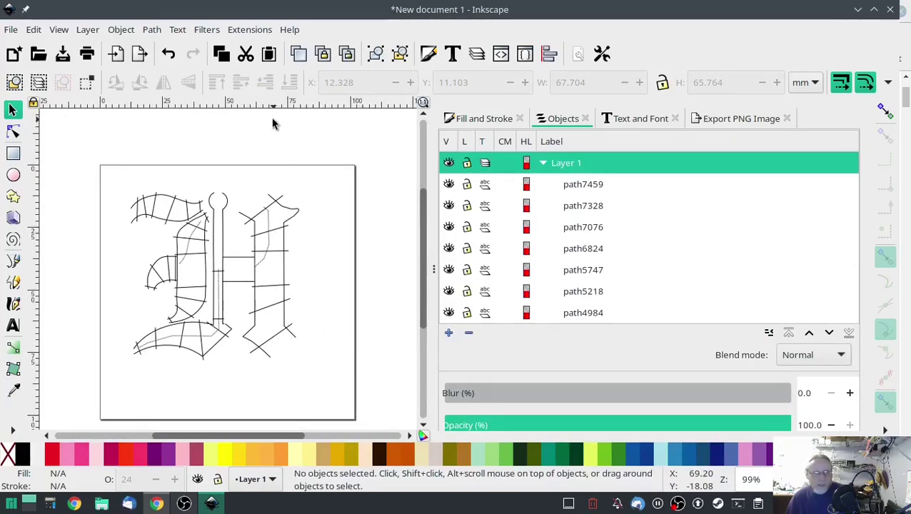
- Preview the stitch-out of the whole letter in the Ink/Stitch simulator at 64 stitches/sec, and close the simulator
click(255, 30)
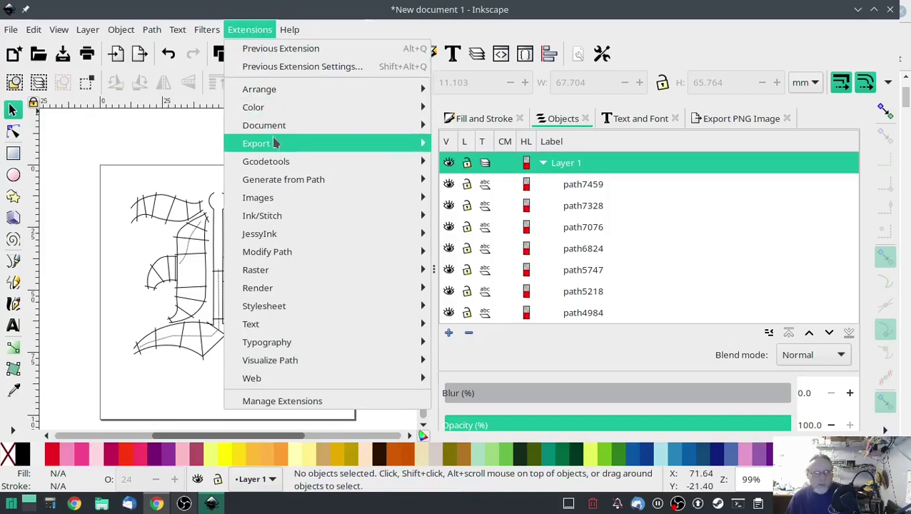
mouse_move(266, 217)
mouse_move(496, 395)
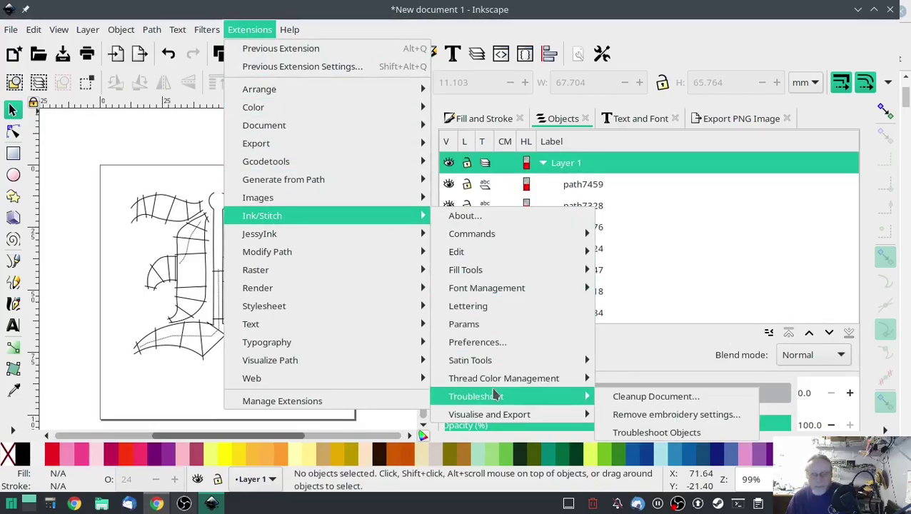
mouse_move(551, 416)
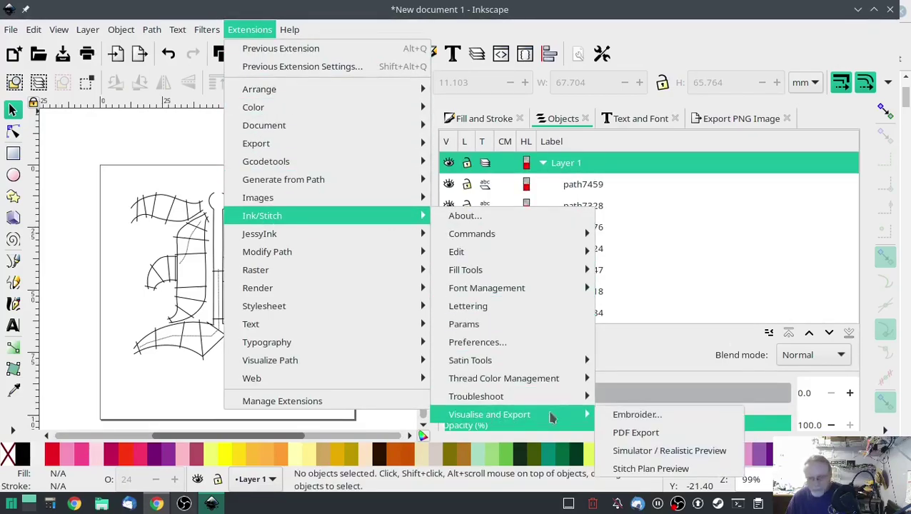
click(662, 452)
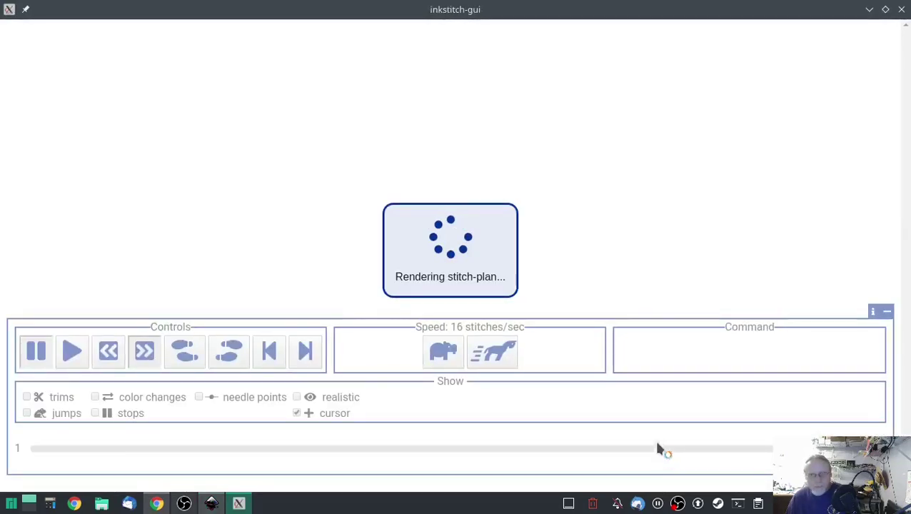
click(489, 357)
click(491, 361)
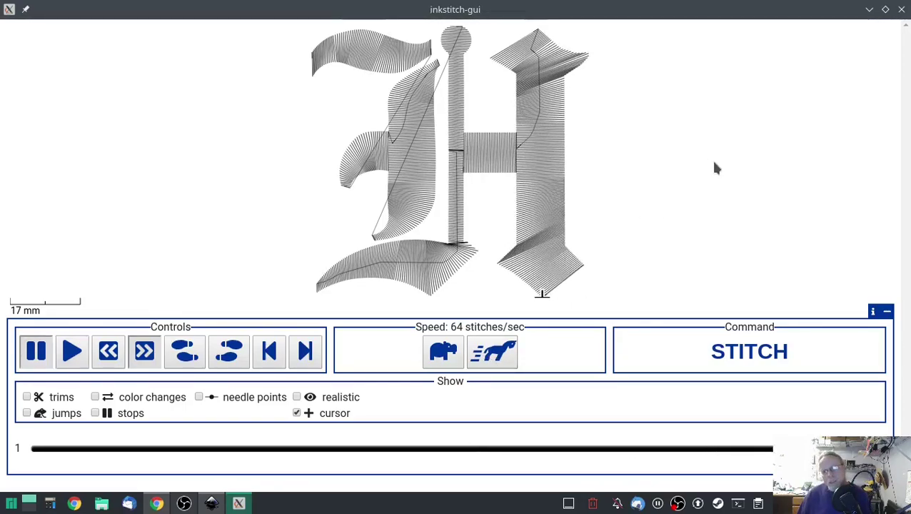
click(901, 9)
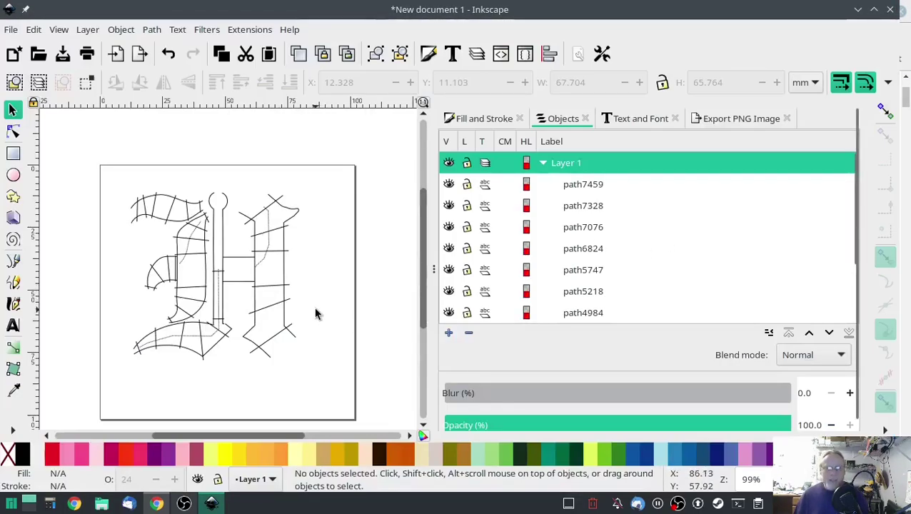
- Attach the Ink/Stitch command "Trim thread after sewing this object" to path4175, the H's upper-left wavy stroke
scroll(173, 254, up, 1)
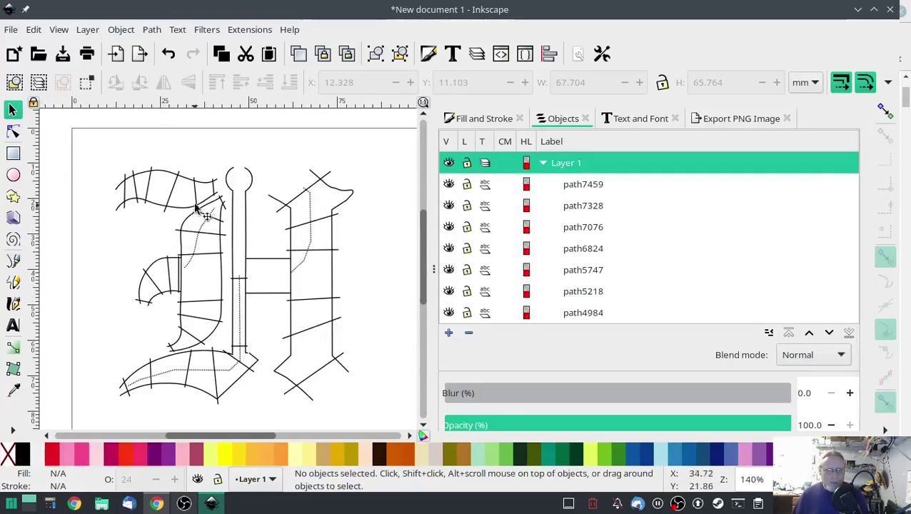
scroll(626, 269, down, 3)
click(600, 309)
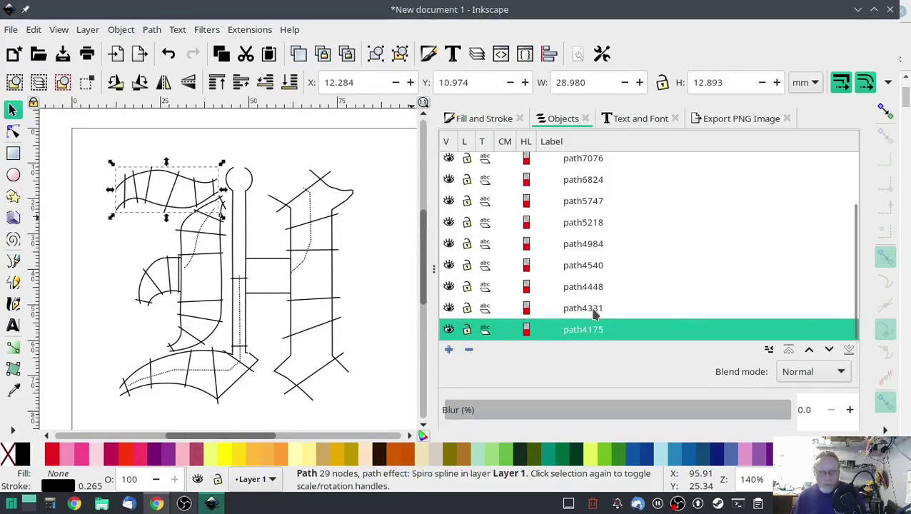
click(592, 310)
click(591, 330)
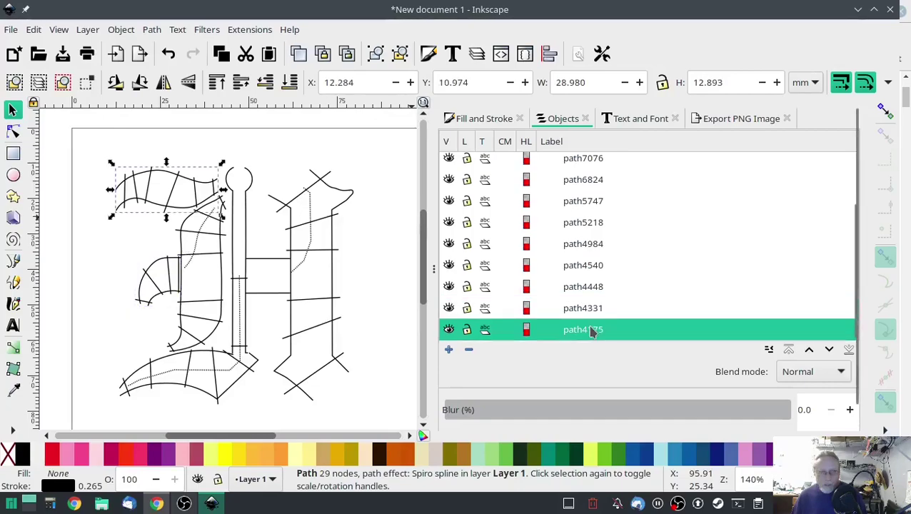
click(239, 29)
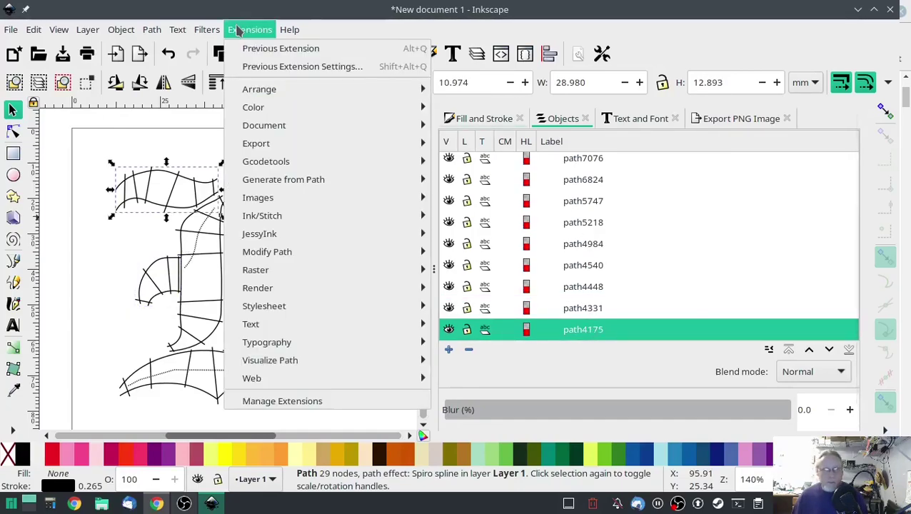
mouse_move(262, 207)
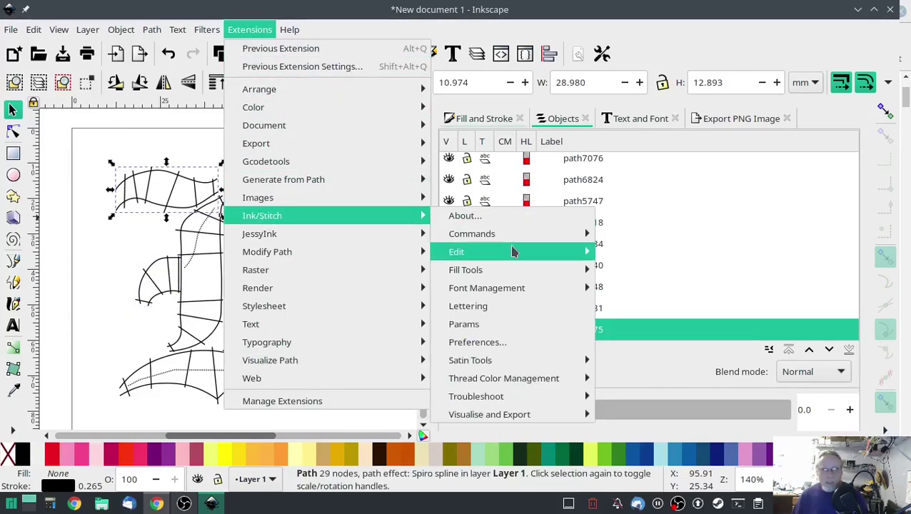
mouse_move(508, 233)
click(618, 272)
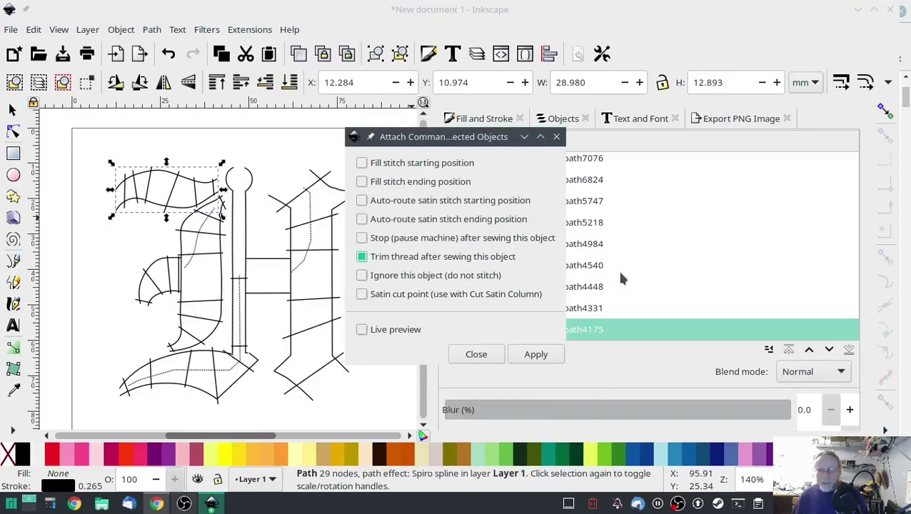
click(534, 355)
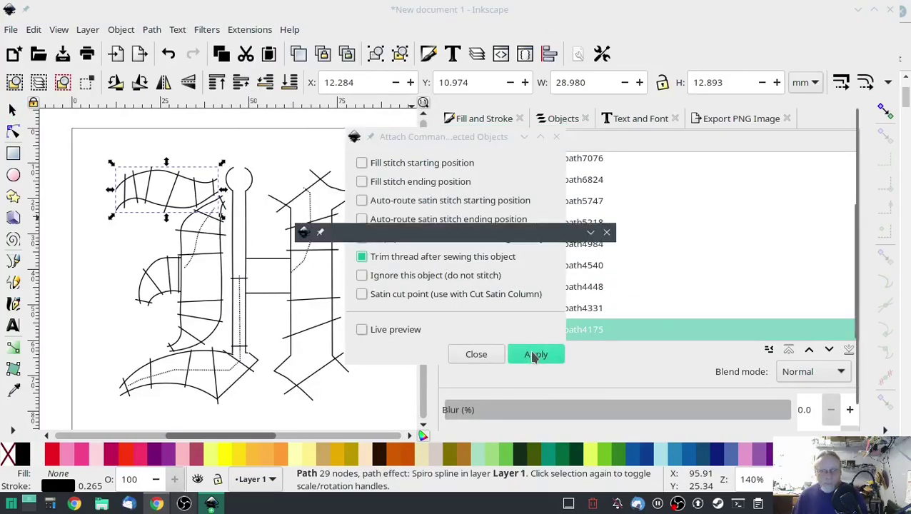
click(474, 355)
- Attach the same trim-thread-after-sewing command to path4540, the satin column of the H's curved left stem
click(580, 310)
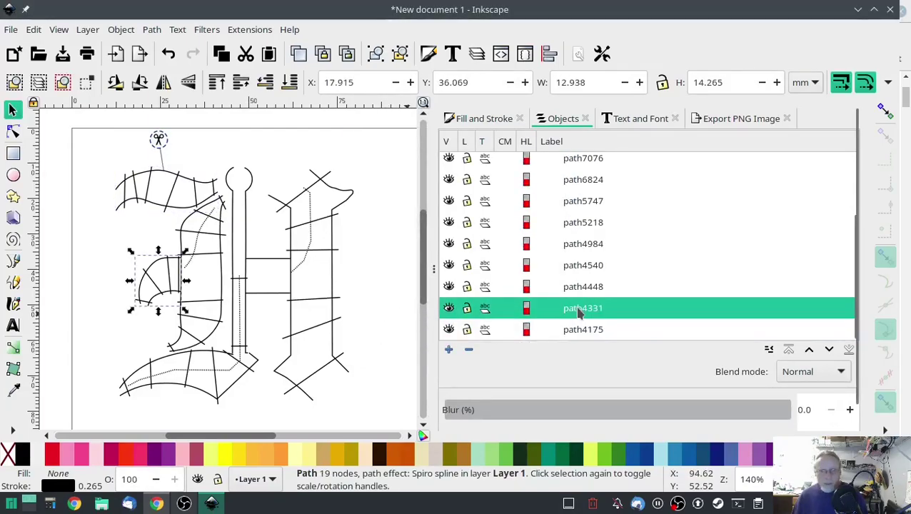
click(583, 287)
click(578, 267)
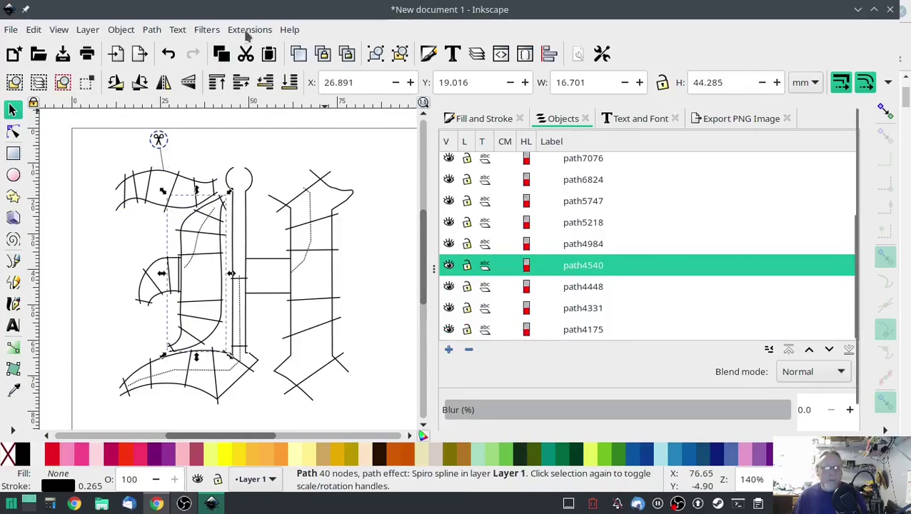
key(alt+shift+q)
click(536, 354)
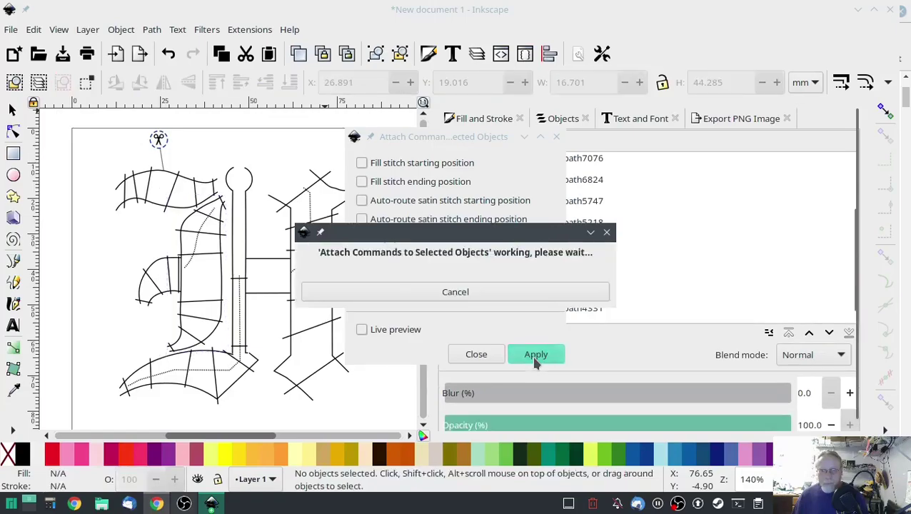
click(478, 353)
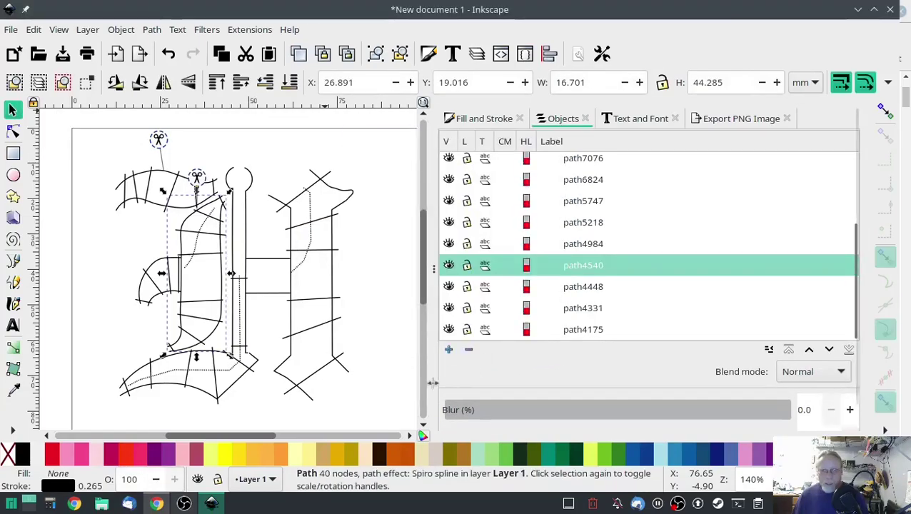
- Clear the selection and simulate the full stitch plan again in the Ink/Stitch realistic preview, with both trim commands attached
click(400, 405)
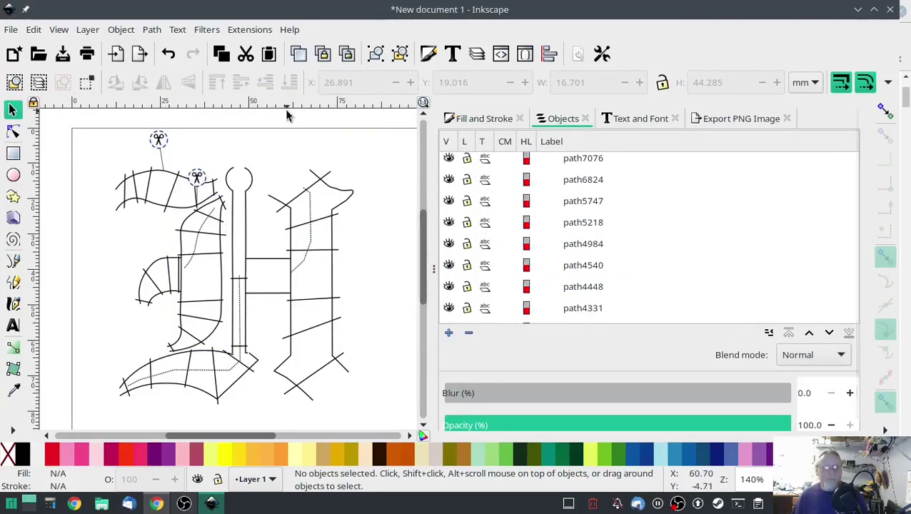
click(248, 30)
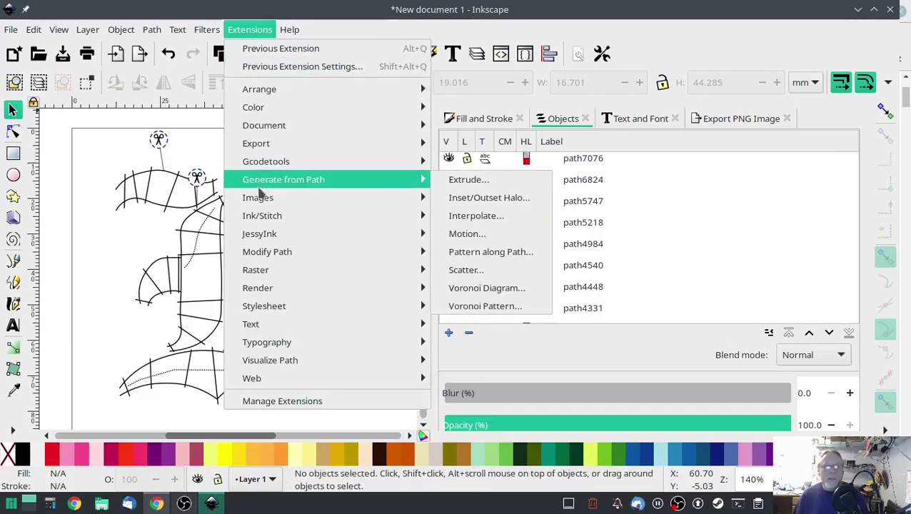
mouse_move(257, 216)
mouse_move(471, 414)
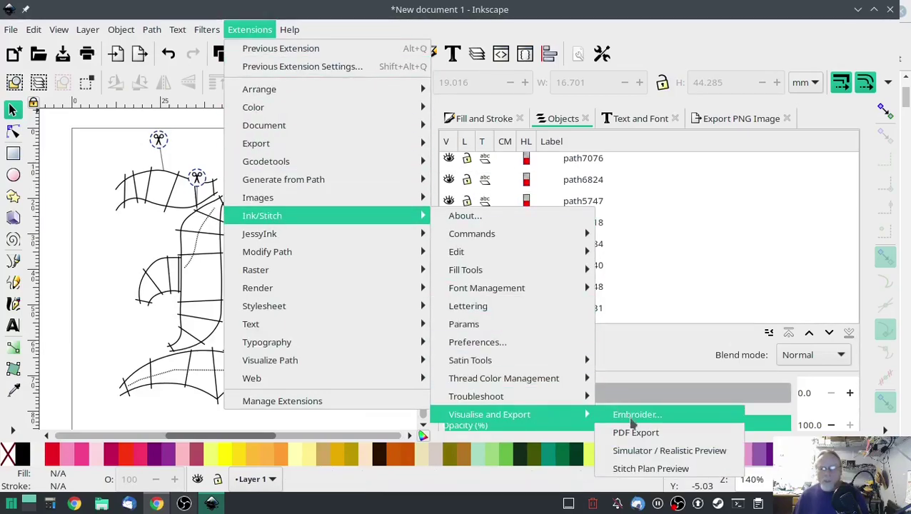
click(658, 451)
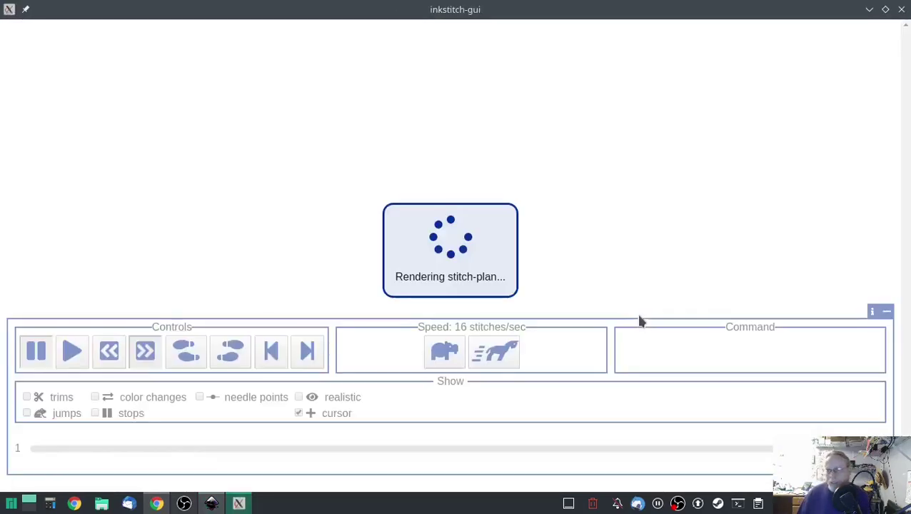